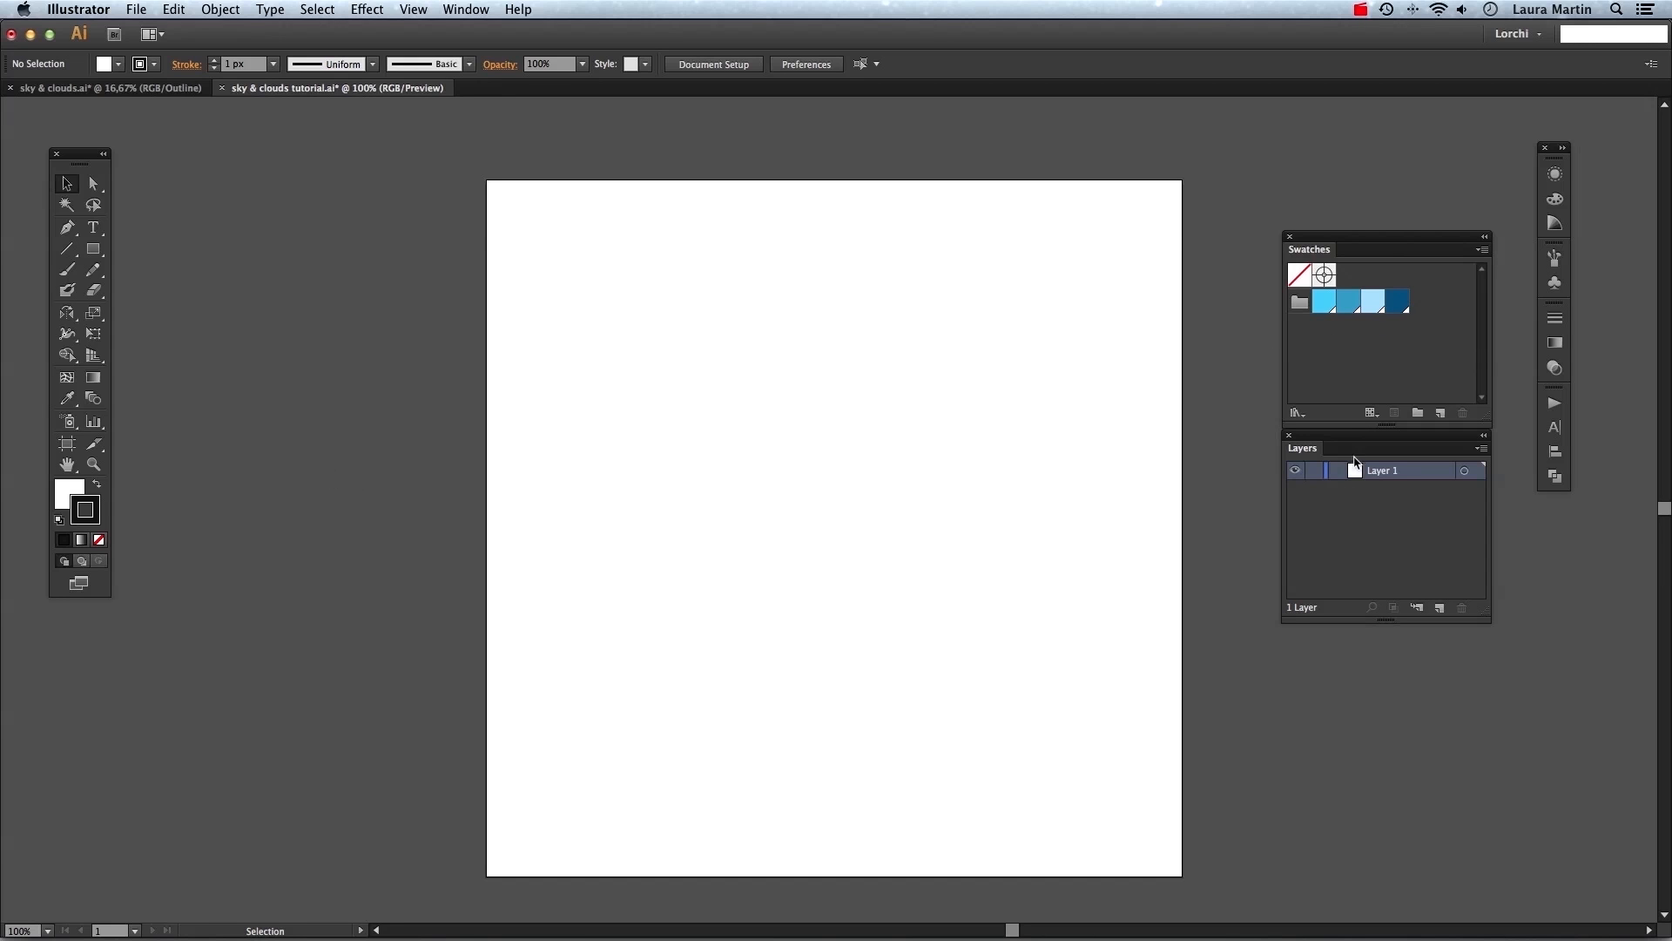
click(476, 8)
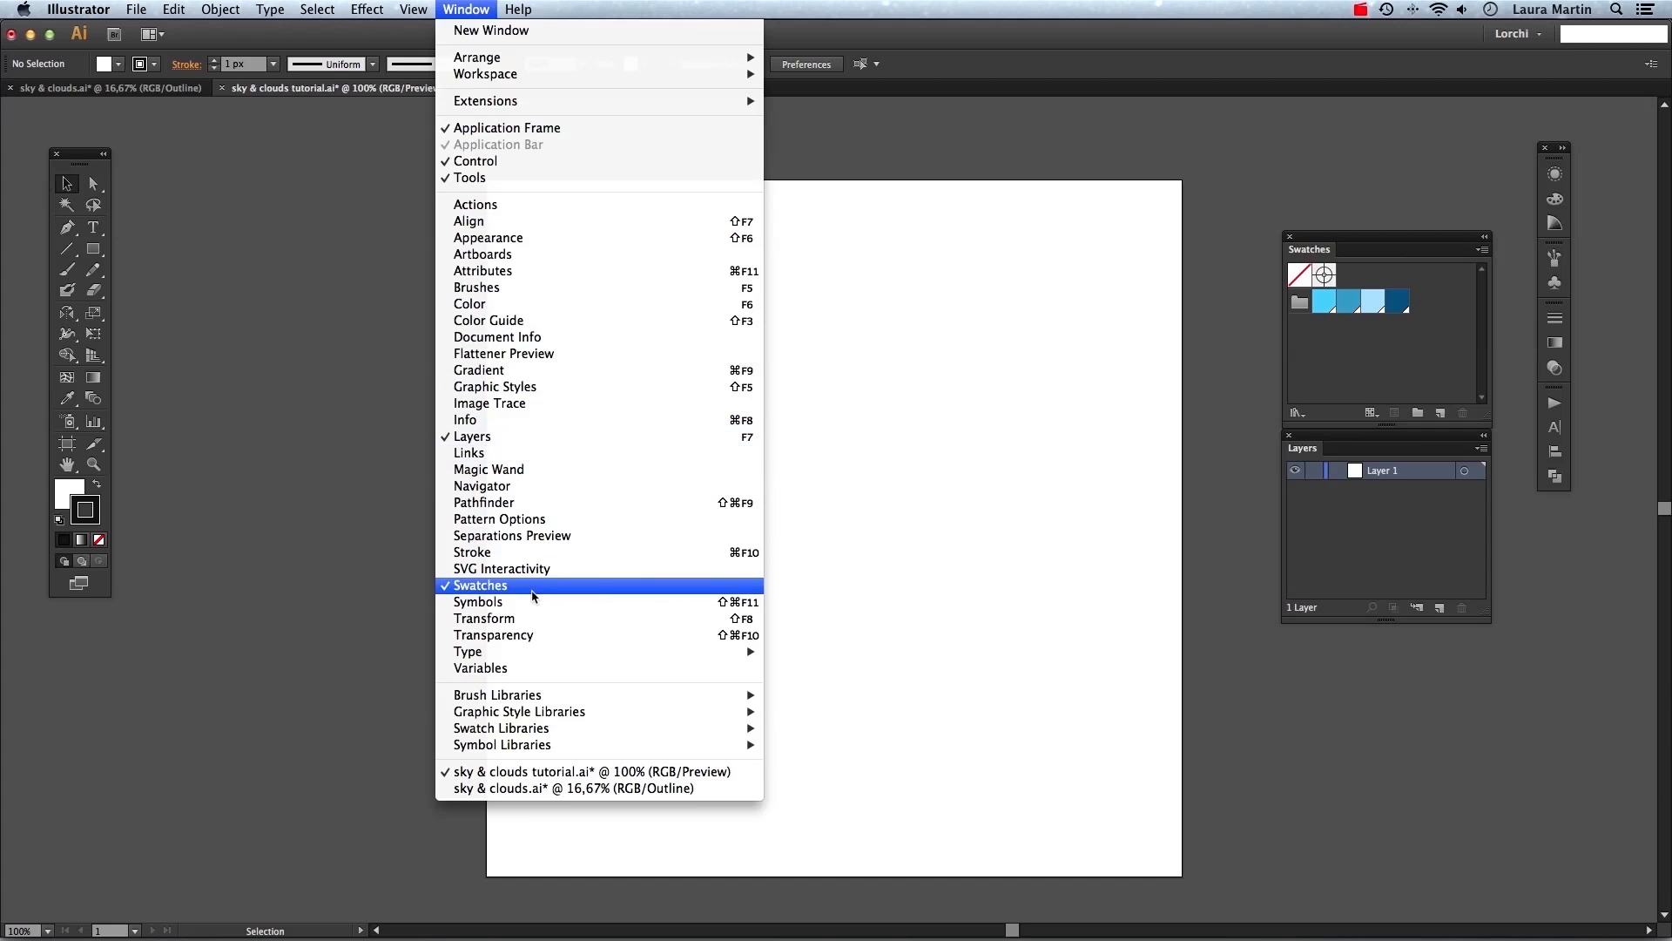
click(1018, 542)
scroll(272, 512, down, 1)
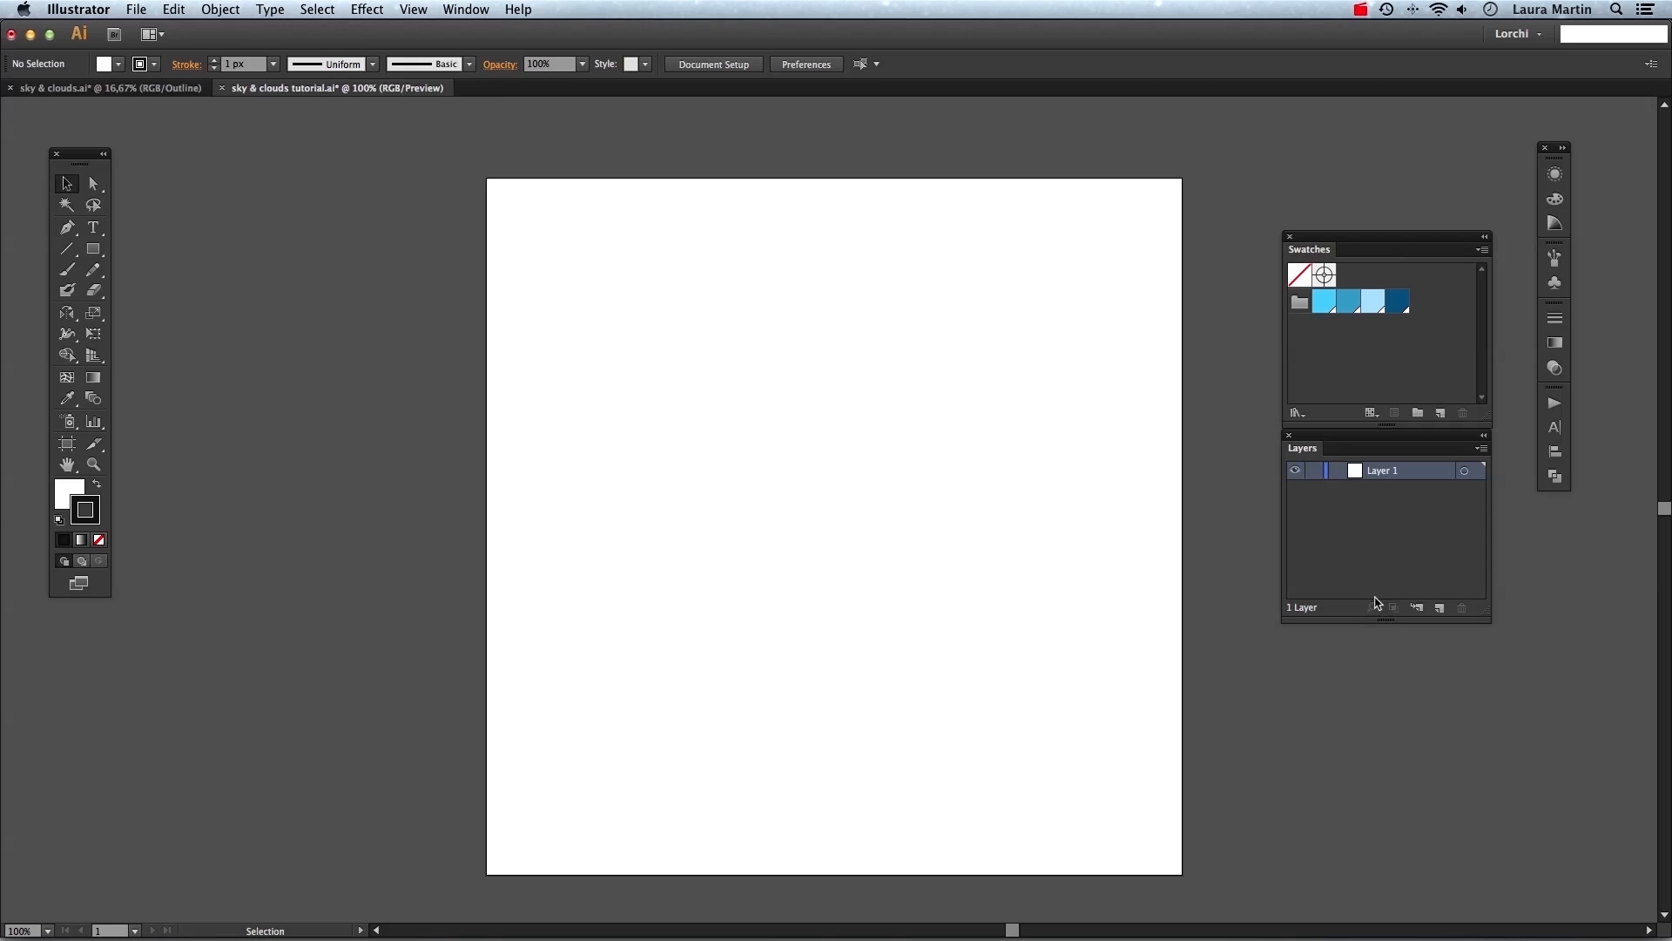
Add a new layer and name the two layers SKY and CLOUDS.
click(1439, 607)
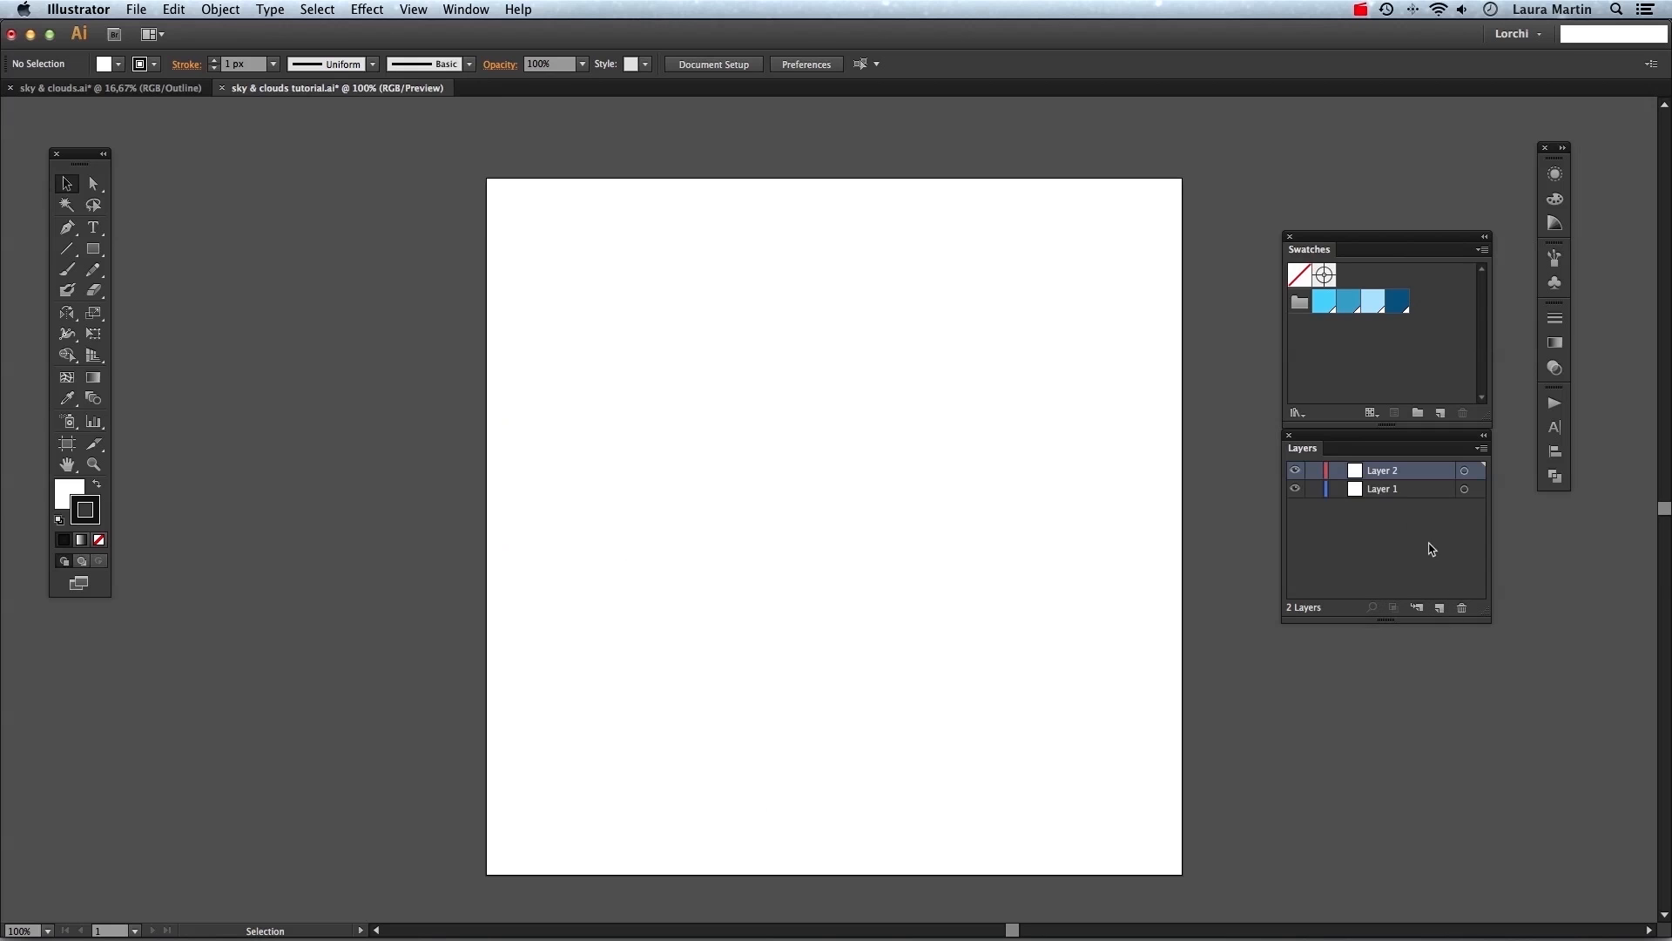
double_click(1393, 491)
text(SKY)
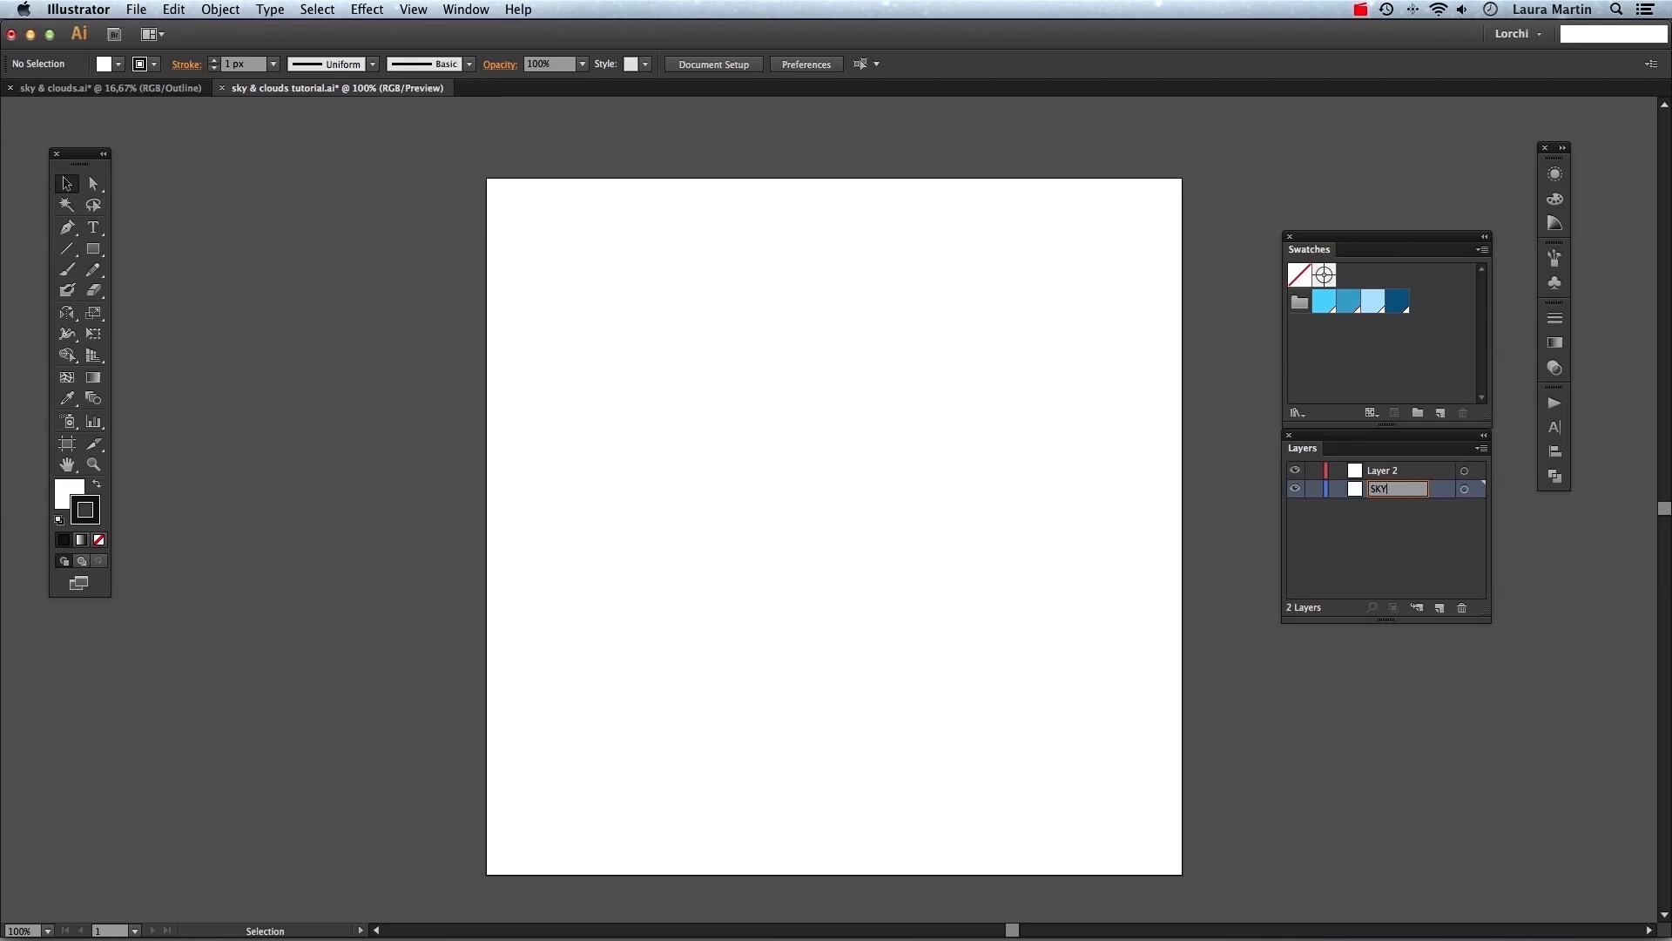
double_click(1383, 475)
text(CLOUDS)
key(Return)
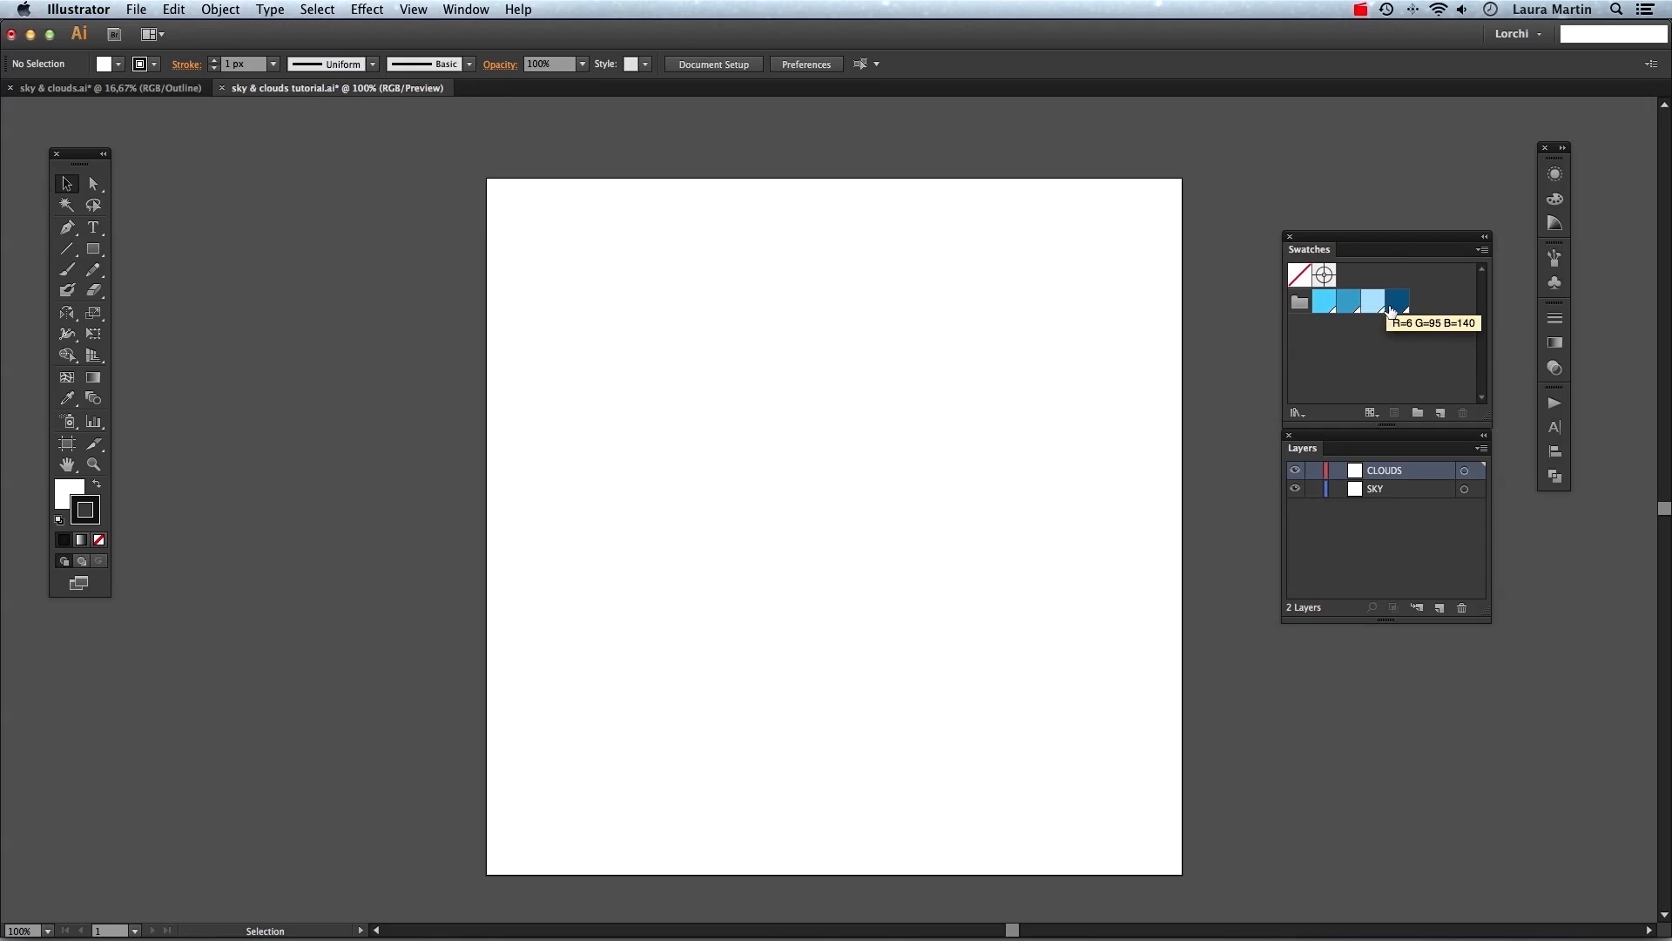
On the SKY layer, create an 800 px by 800 px rectangle with the Rectangle tool.
click(1391, 492)
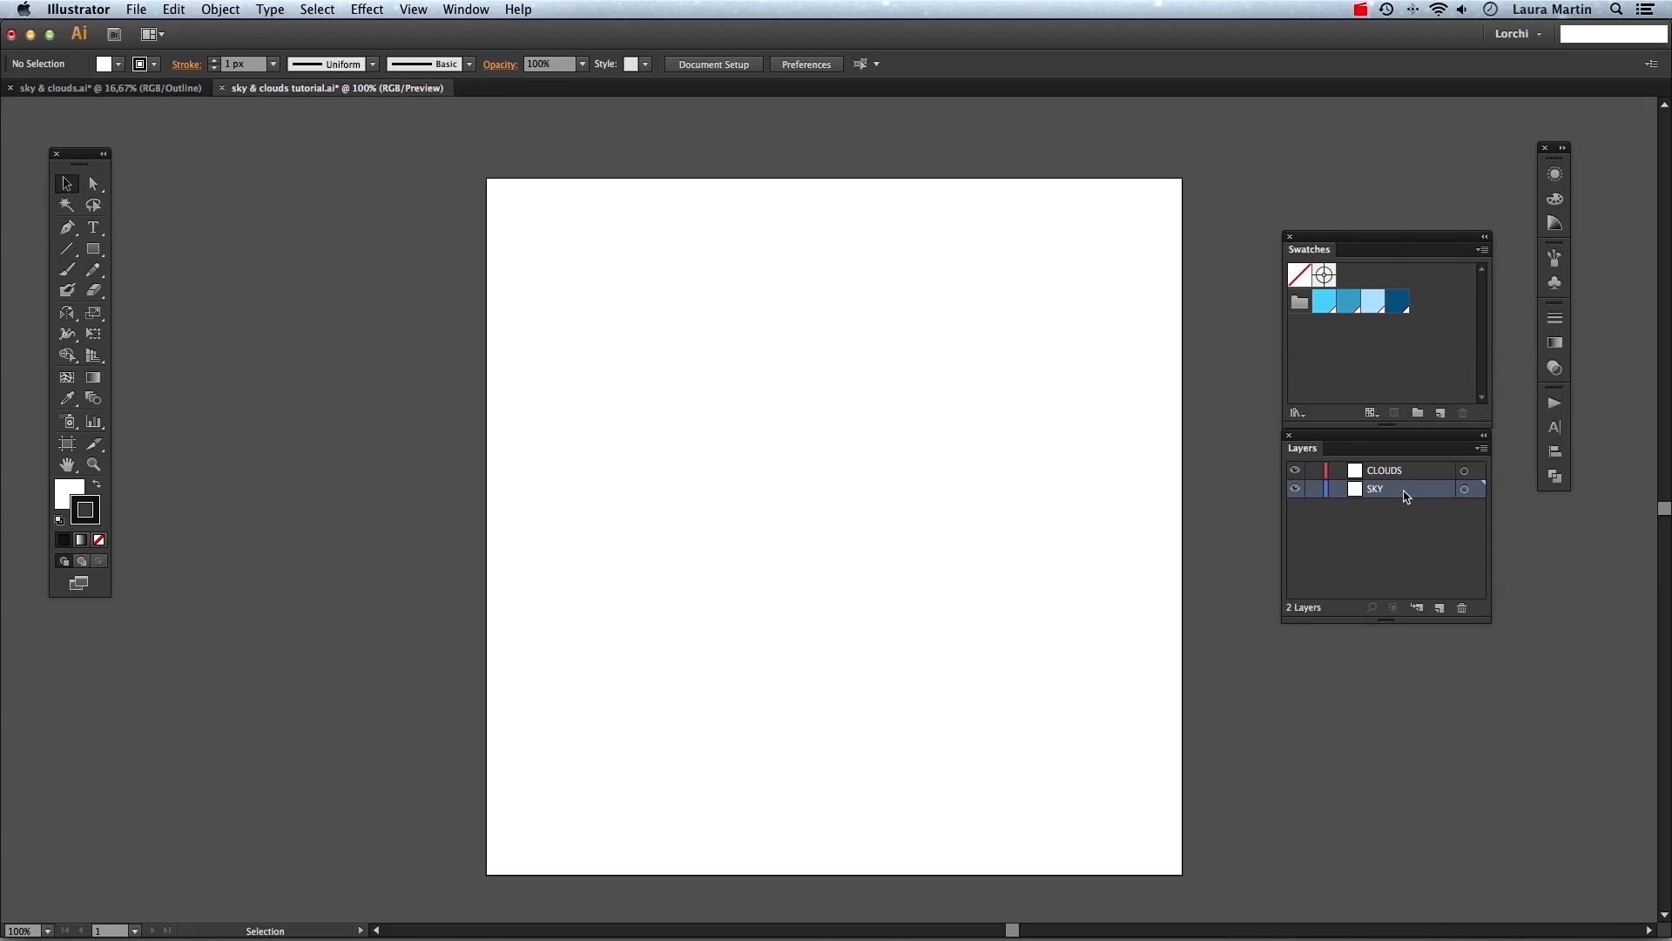
click(91, 250)
click(541, 230)
text(800)
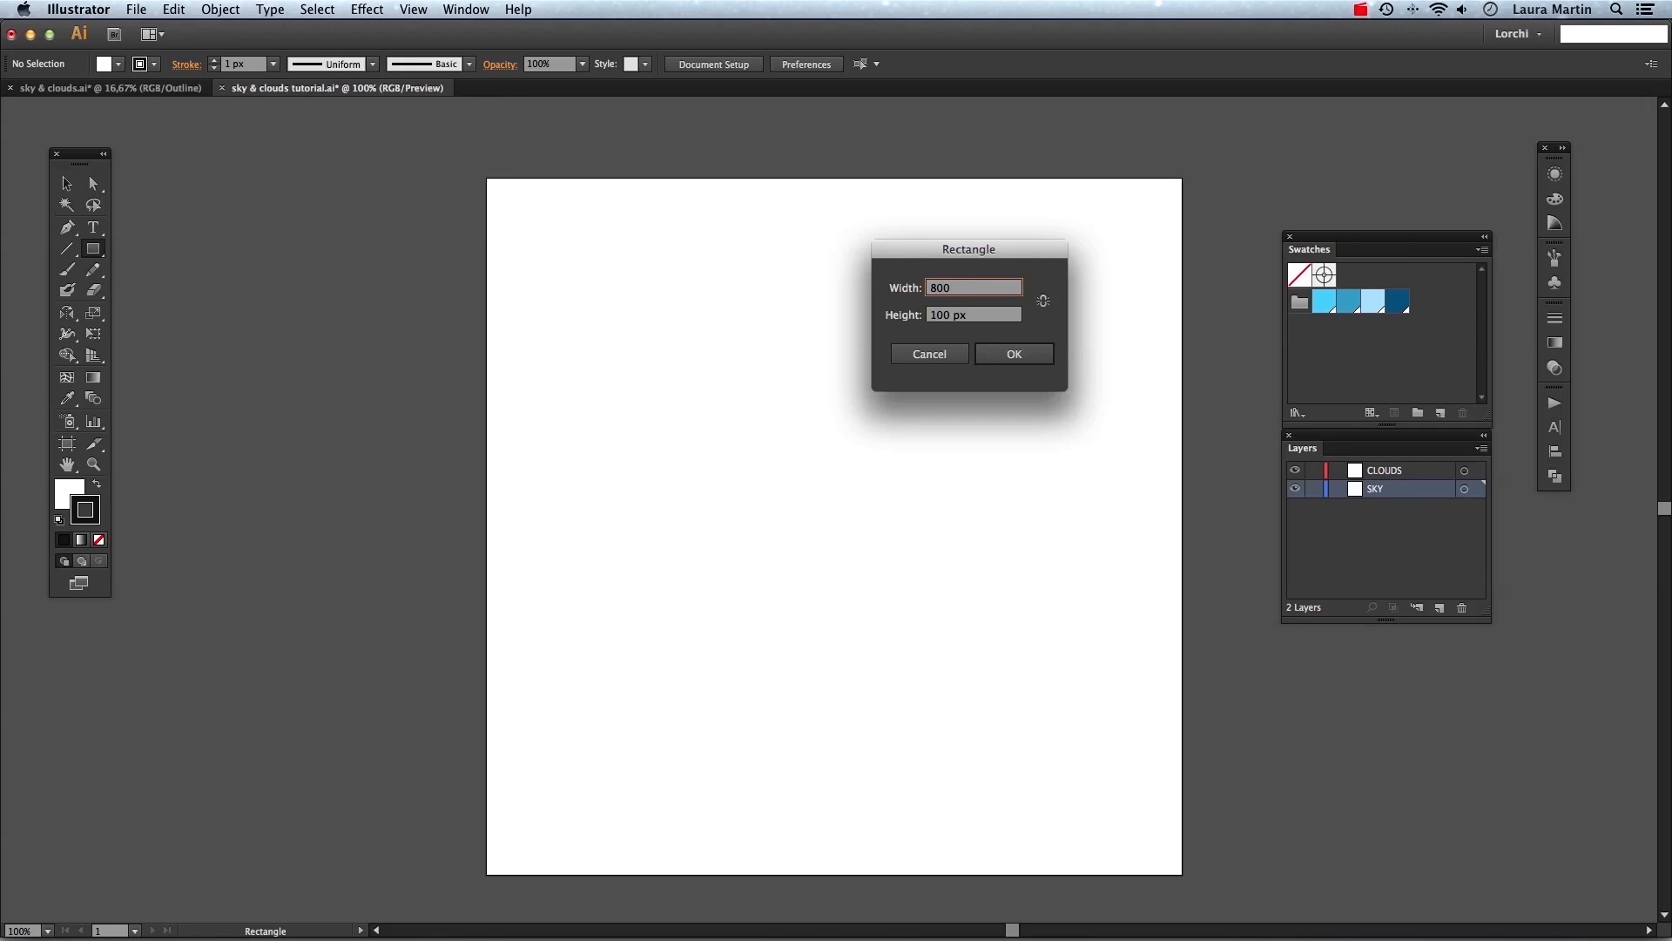
key(Tab)
text(800)
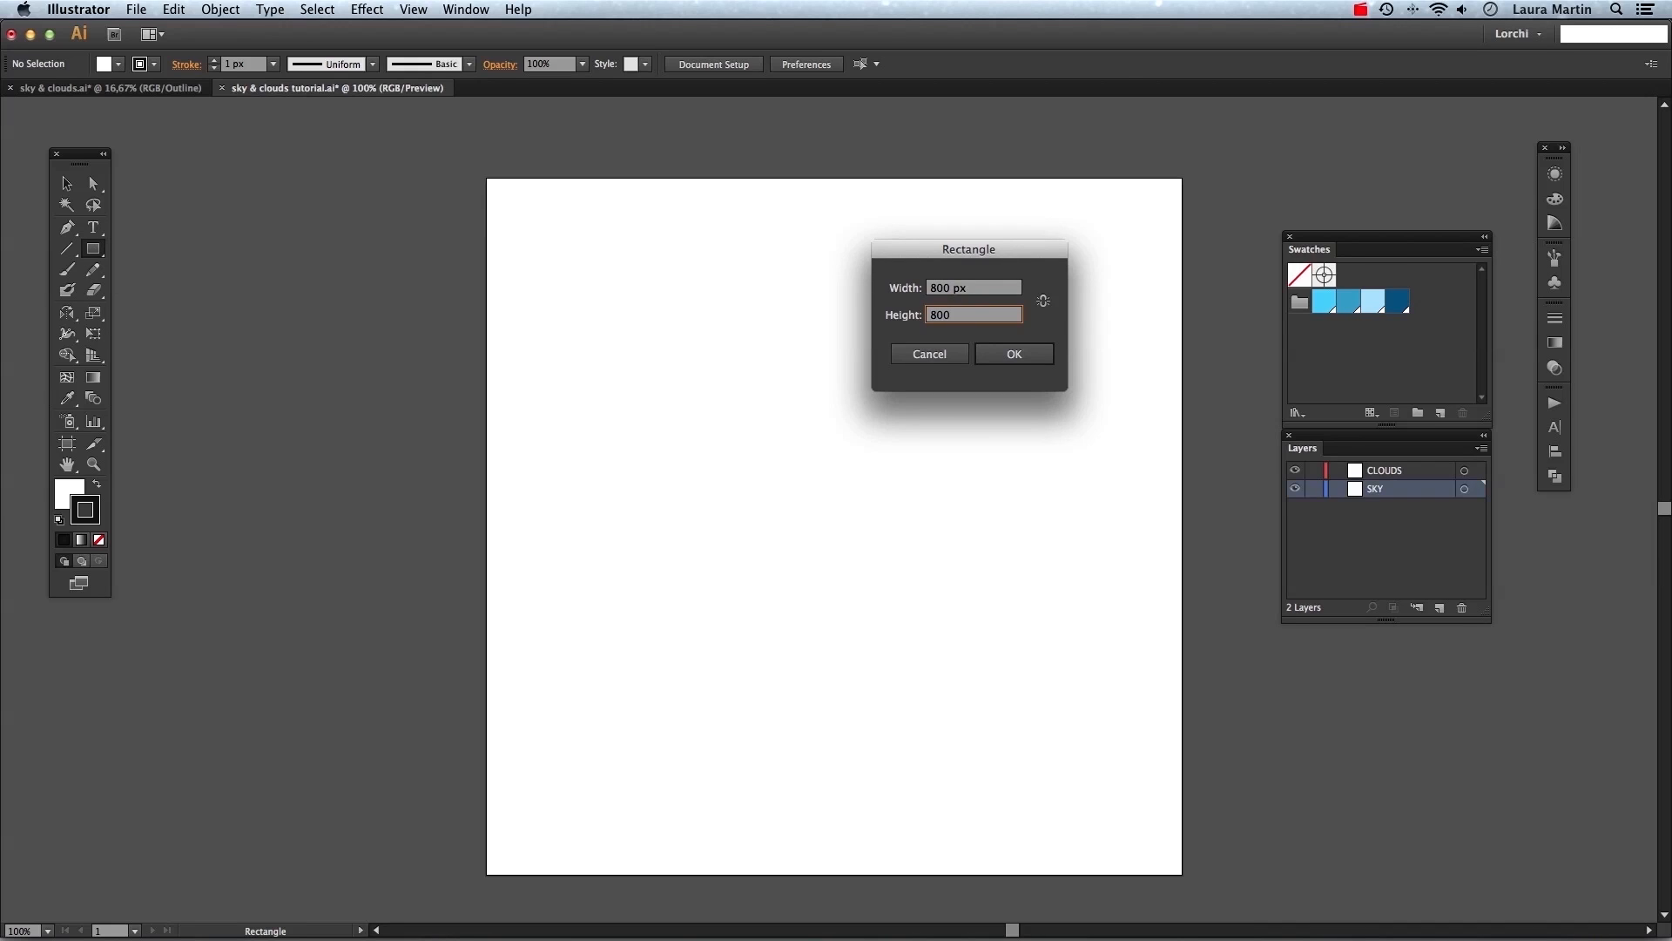
key(Return)
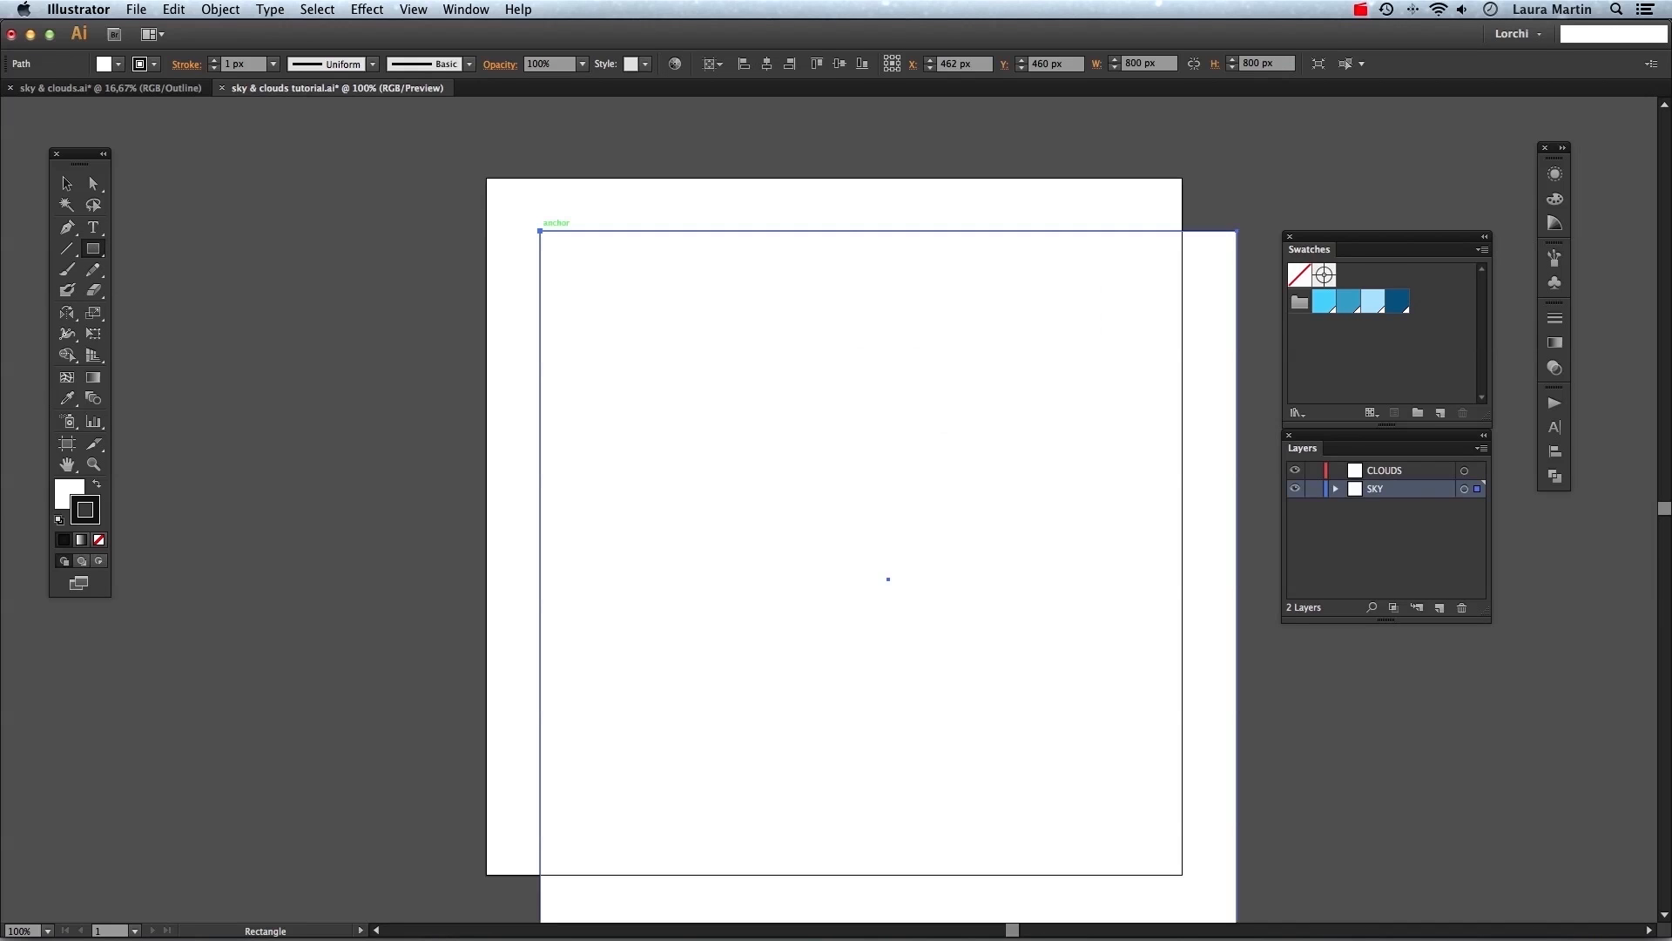
Center the rectangle horizontally and vertically on the artboard and set its stroke to none.
click(767, 65)
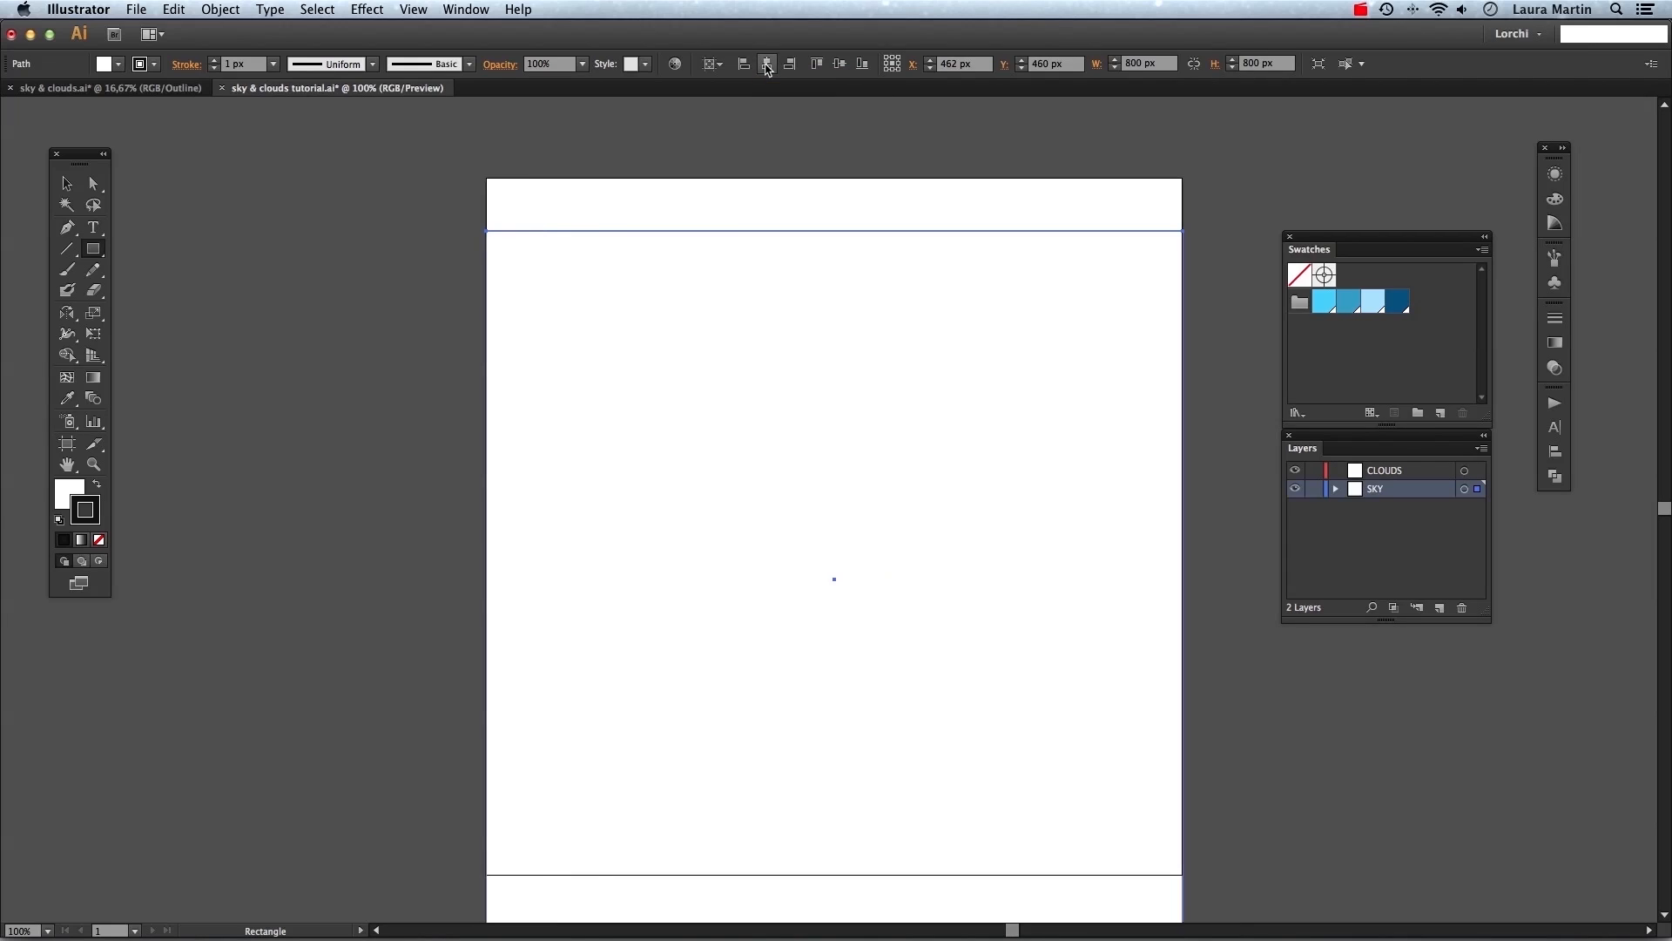
click(839, 65)
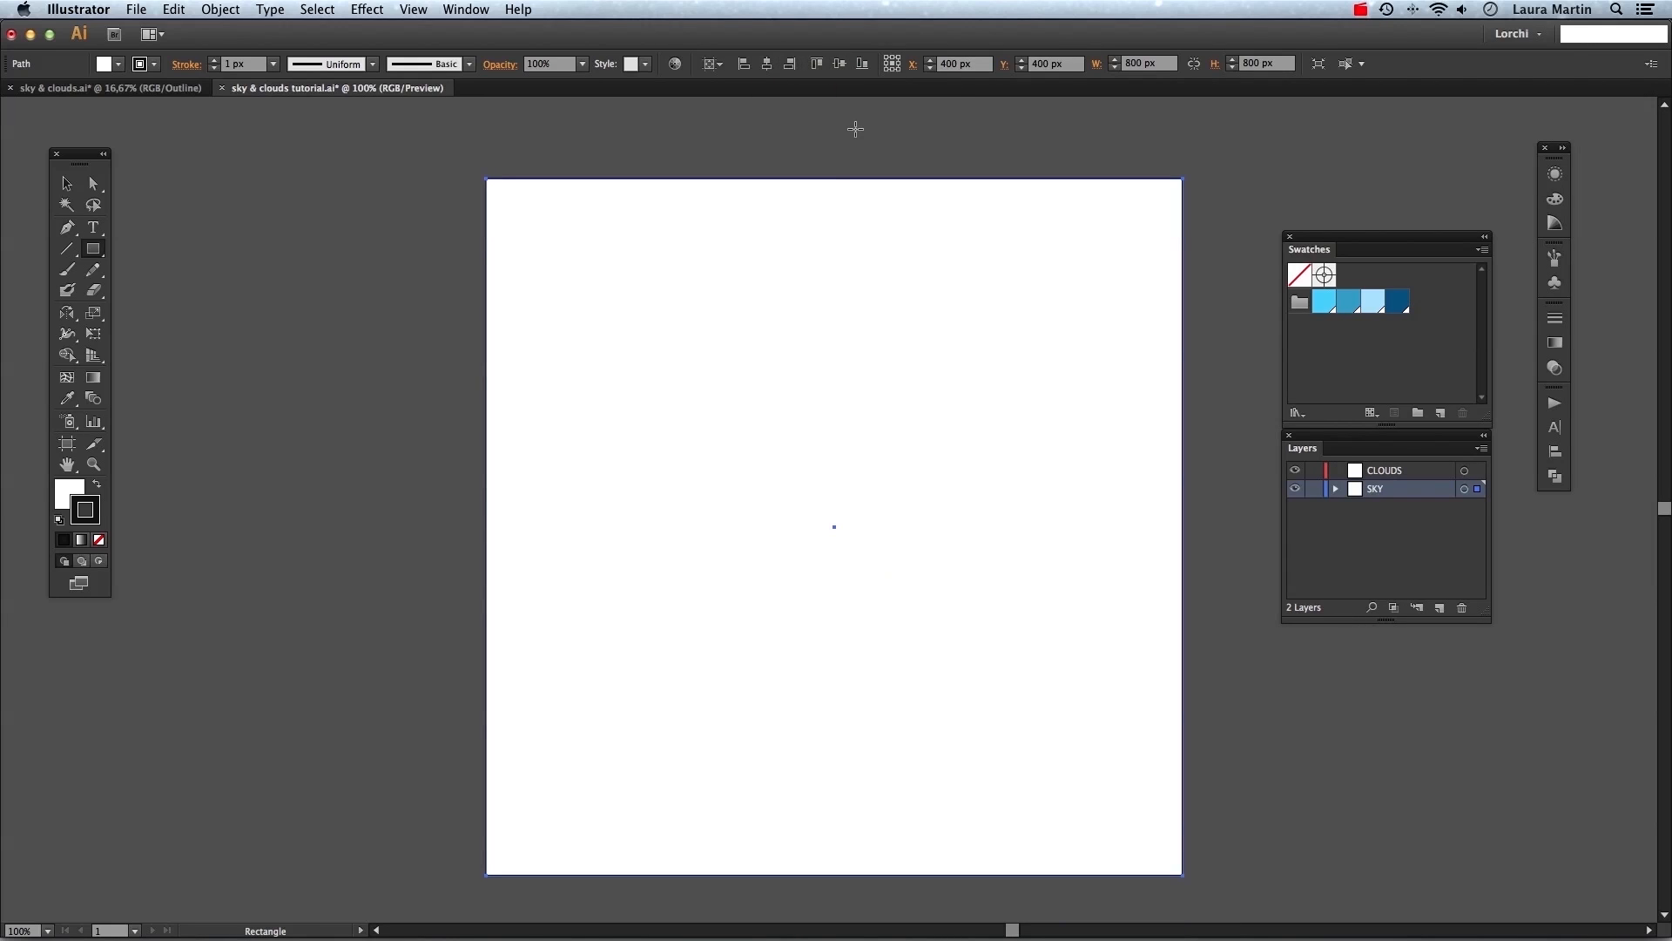
click(99, 540)
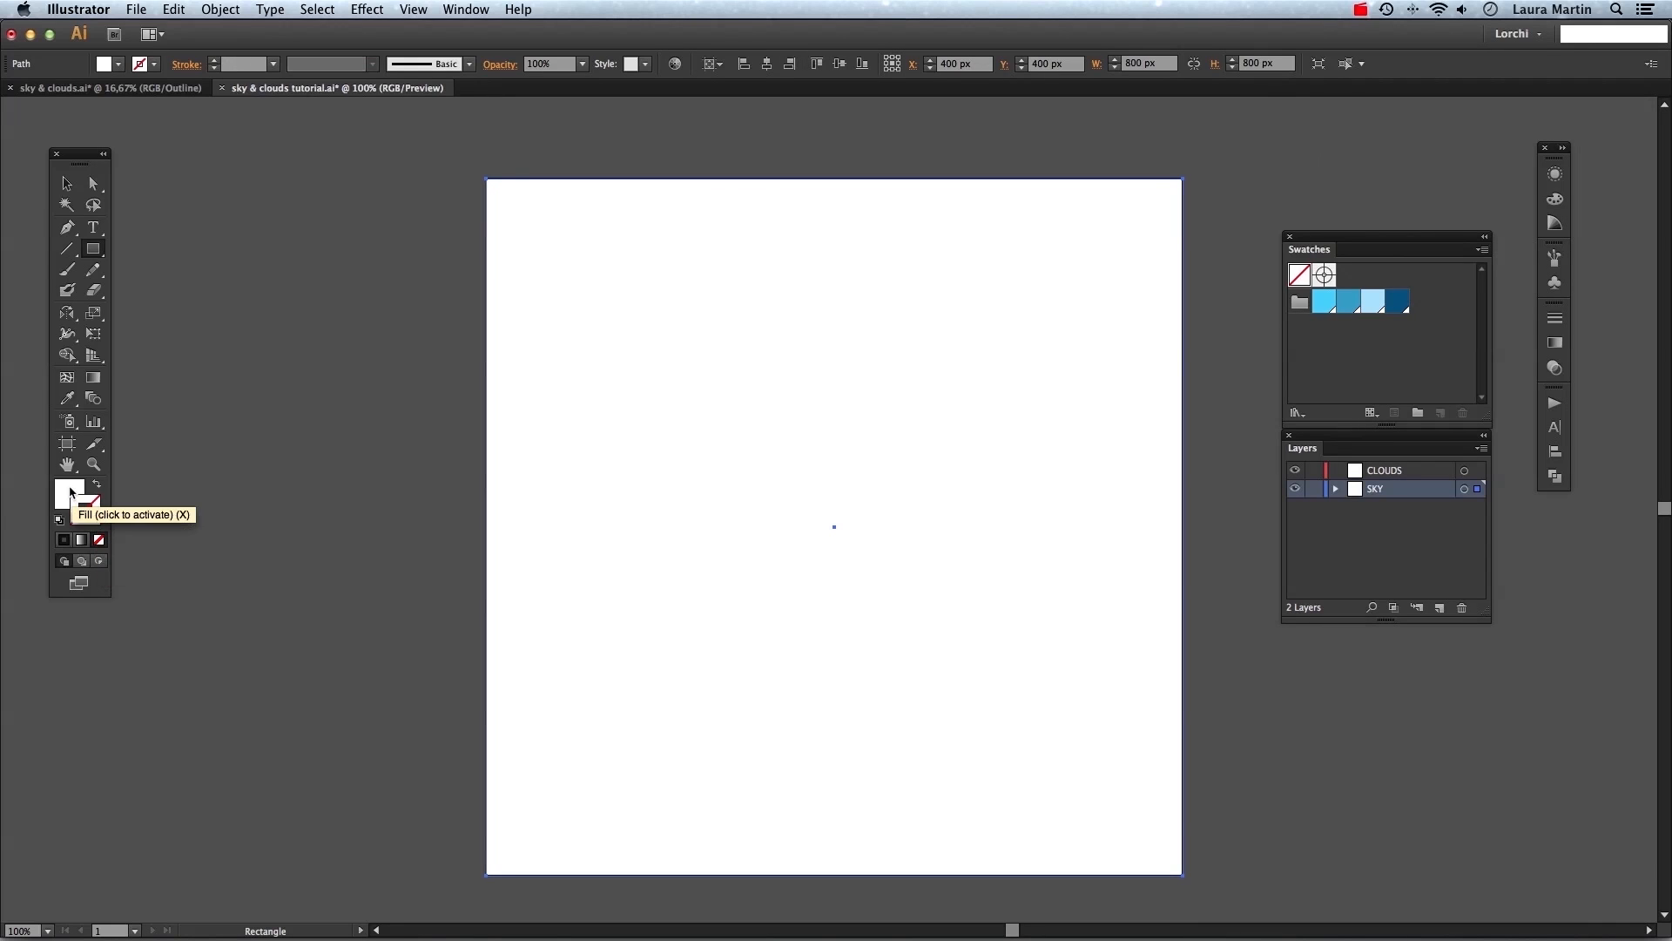
click(69, 493)
key(v)
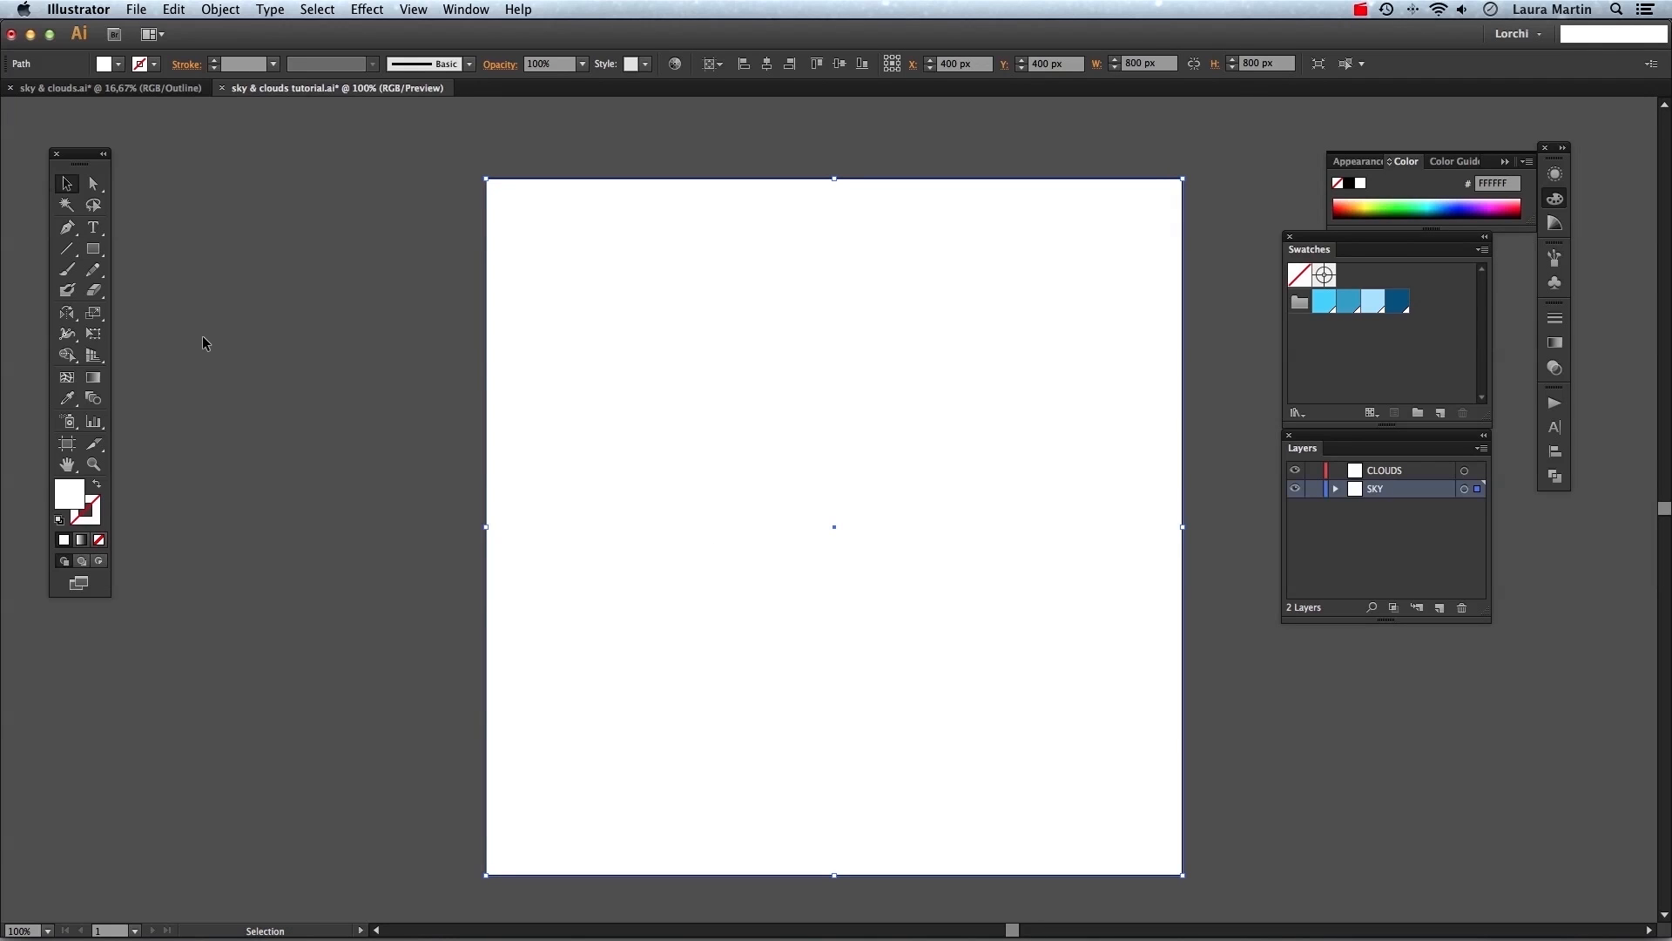
Add four mesh points to the rectangle with the Mesh tool to form a grid of rows and columns.
key(u)
click(1018, 311)
click(1017, 712)
click(619, 712)
click(1016, 579)
key(v)
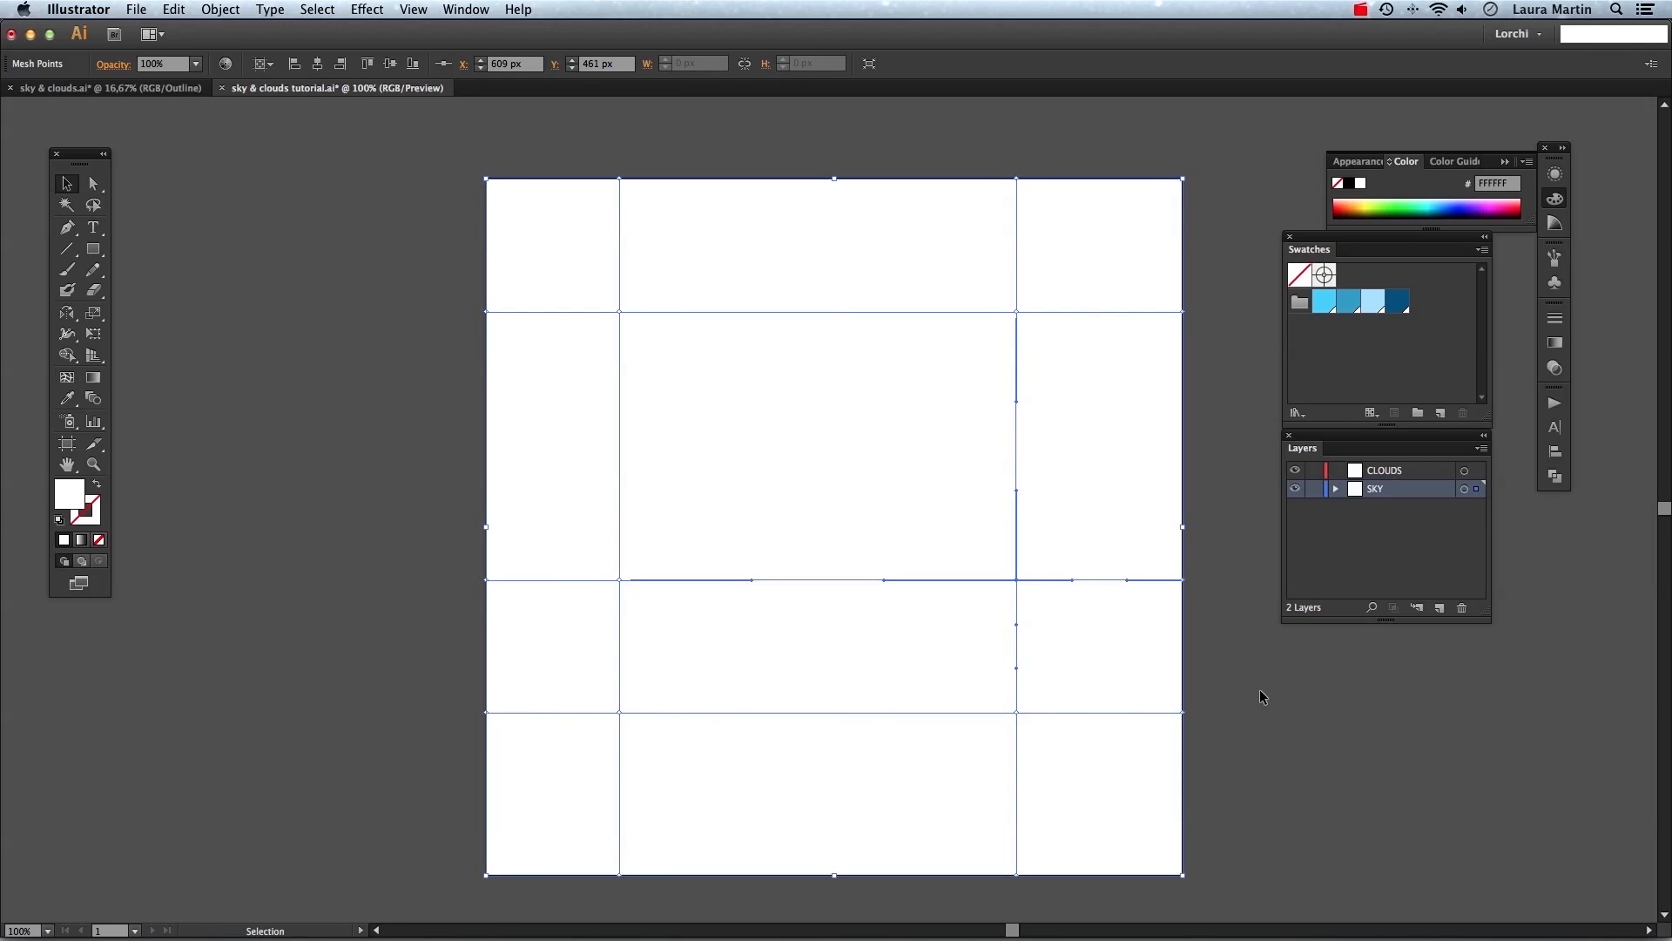
click(93, 183)
drag(446, 698, 1027, 752)
key(v)
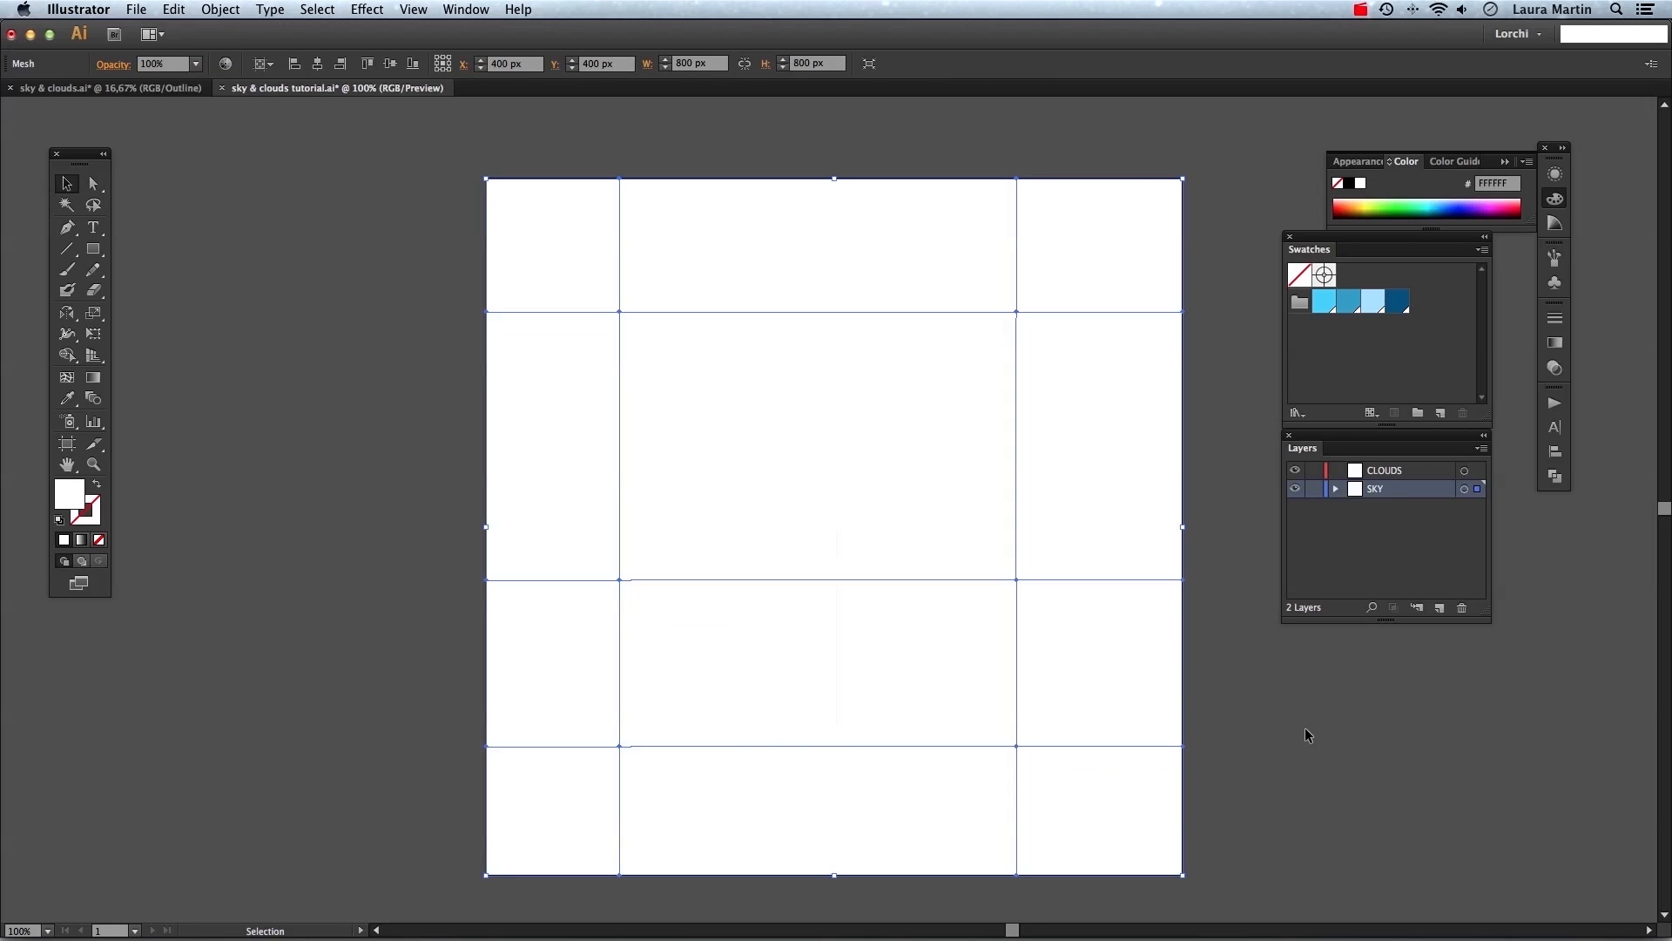
key(super+z)
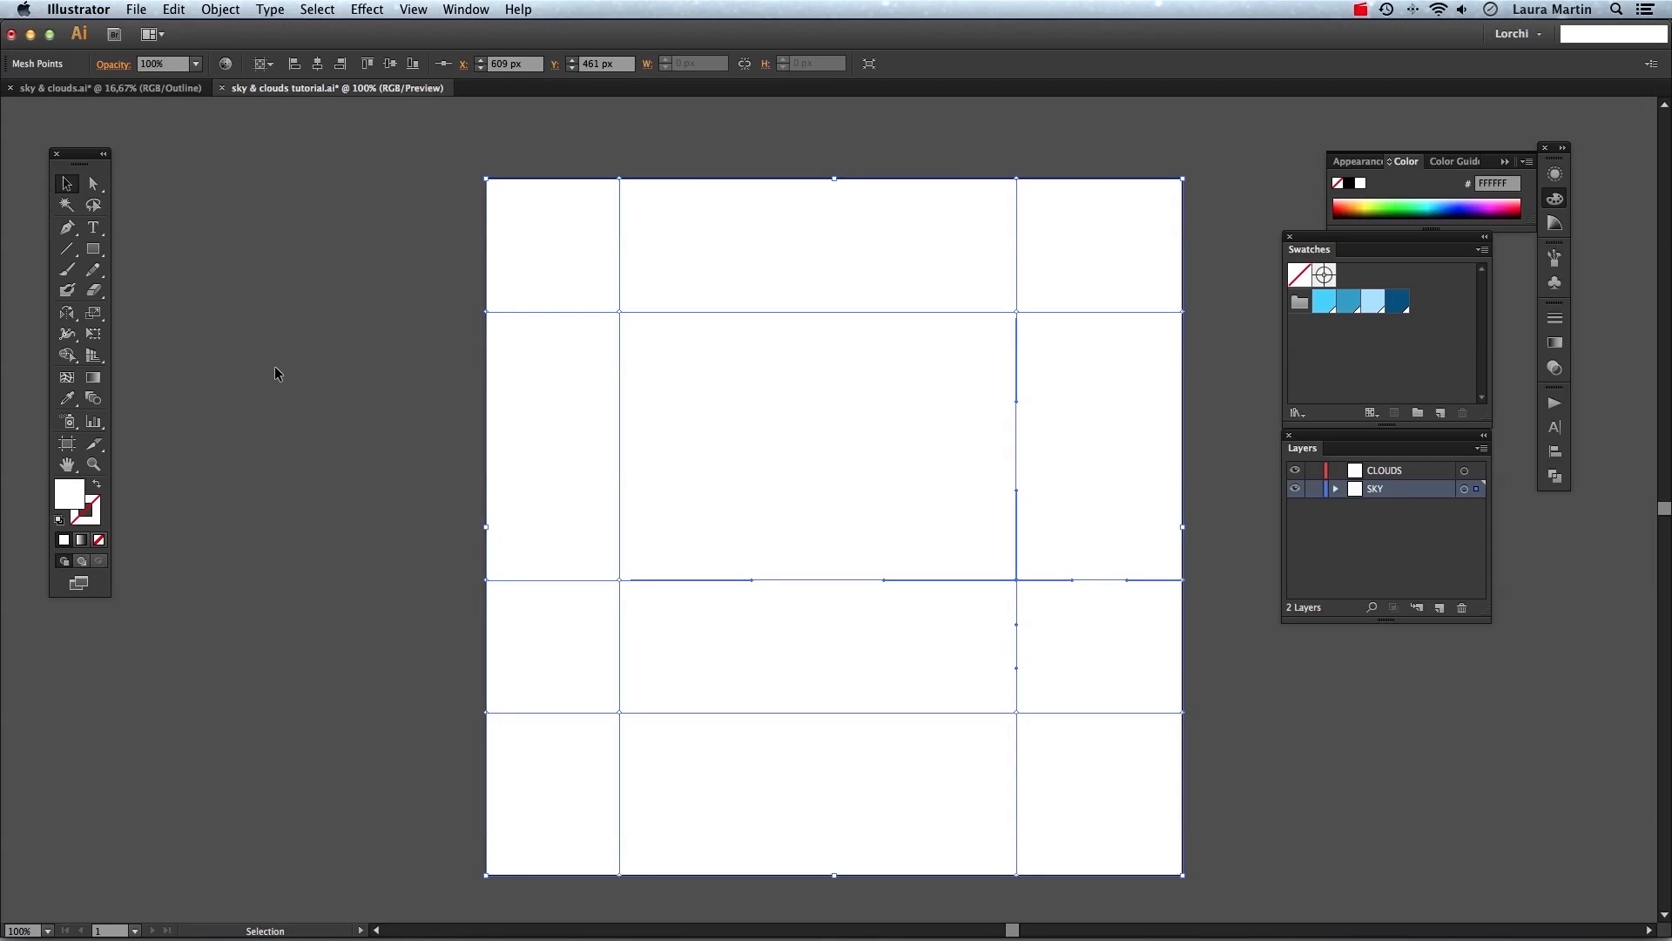
Select the lowest horizontal mesh row and move it down to about 652 px.
key(a)
drag(421, 694, 1251, 735)
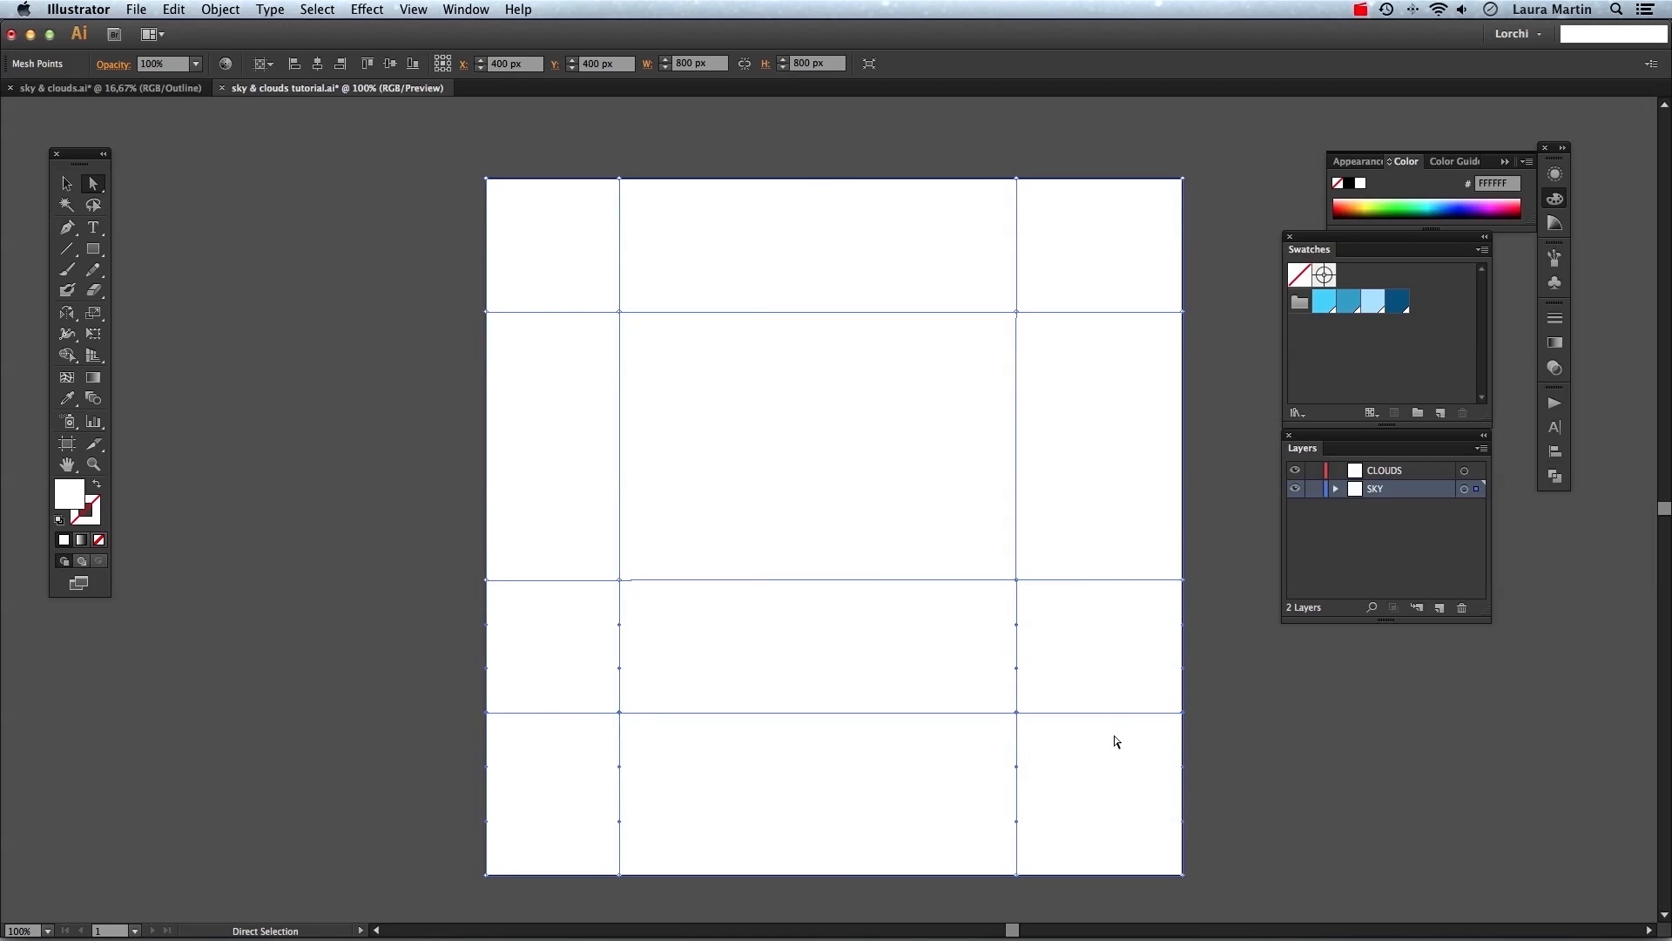
drag(1019, 714, 1026, 749)
click(1317, 770)
key(v)
Fill the whole mesh rectangle with the medium blue swatch.
click(1064, 648)
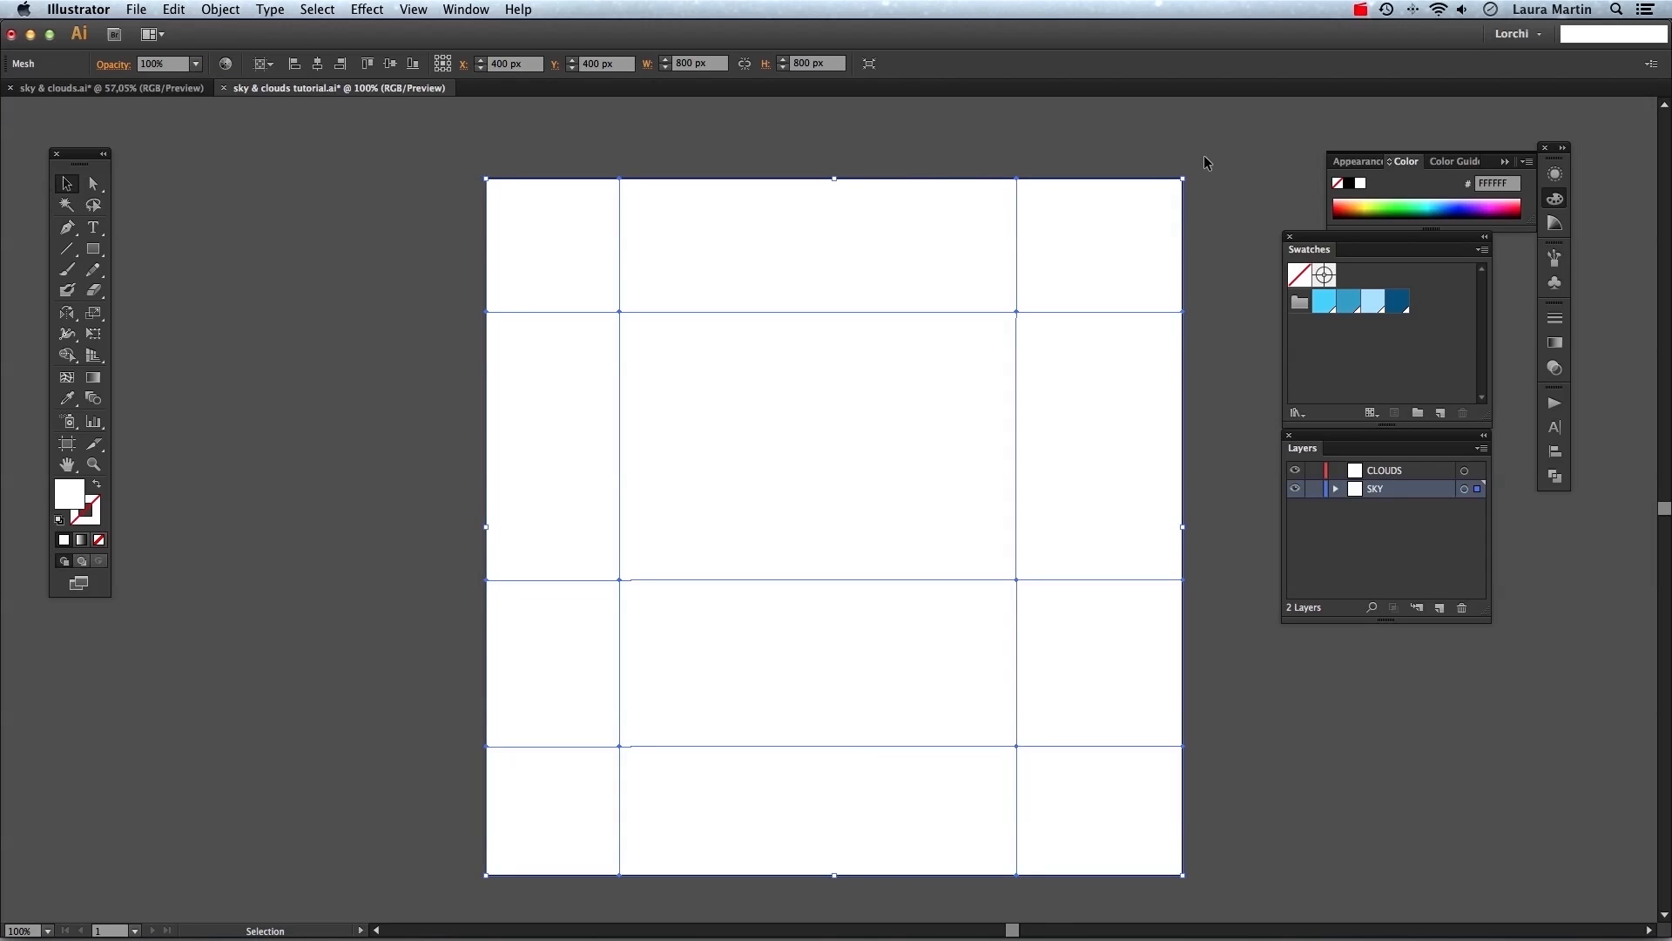
click(1347, 303)
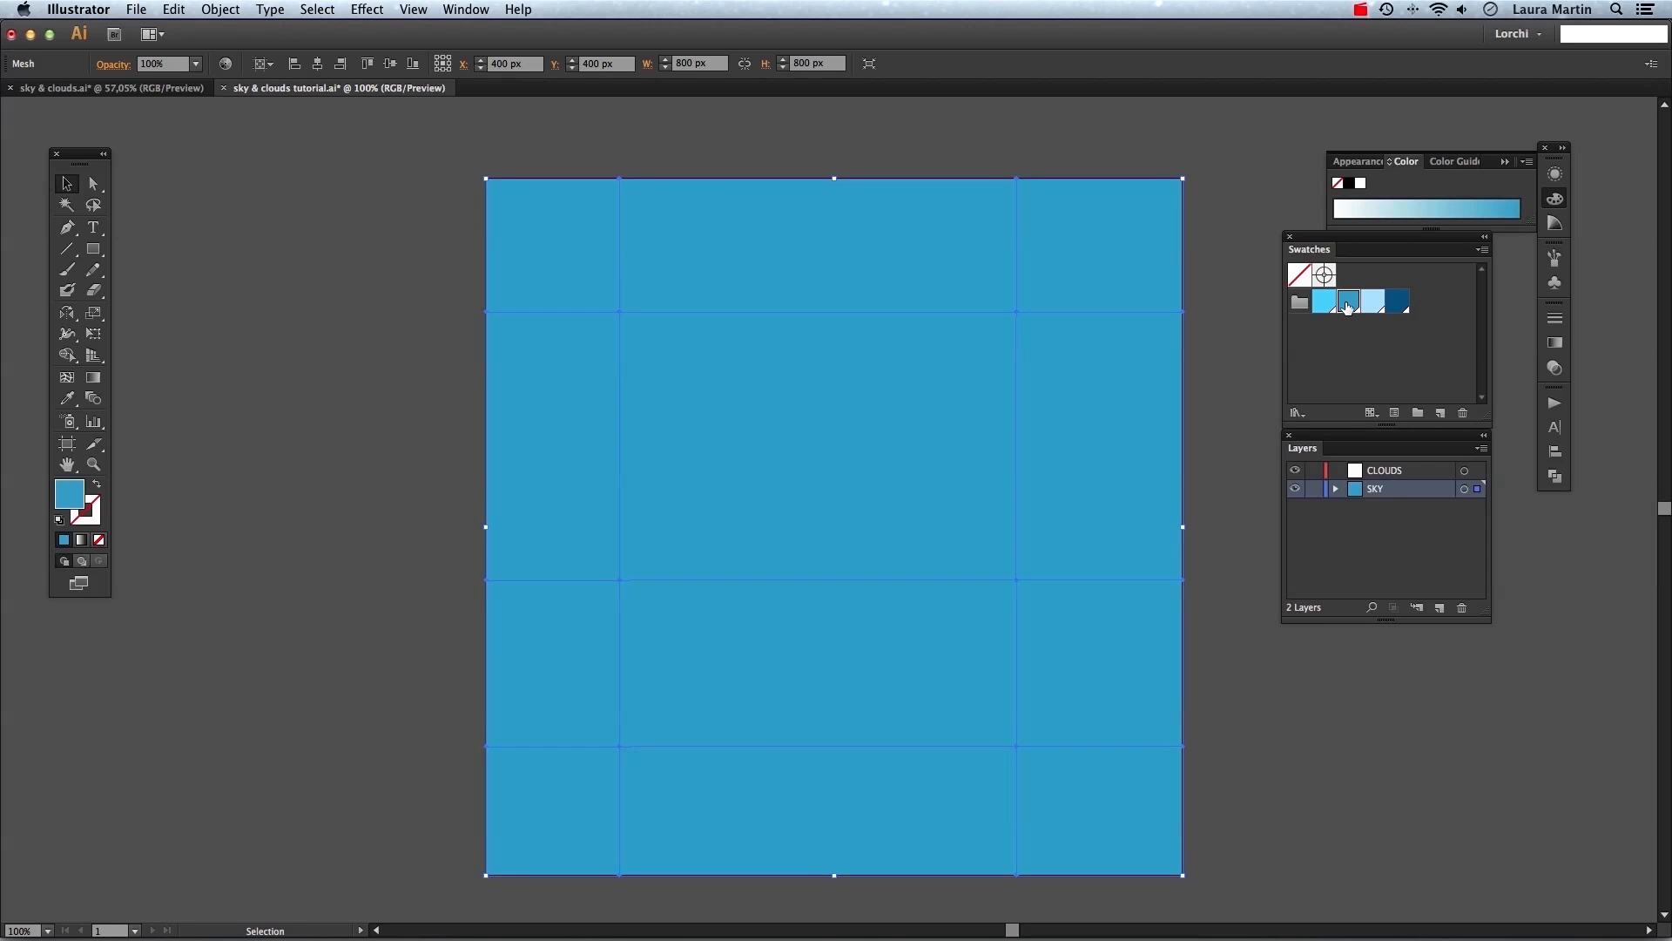
click(1225, 308)
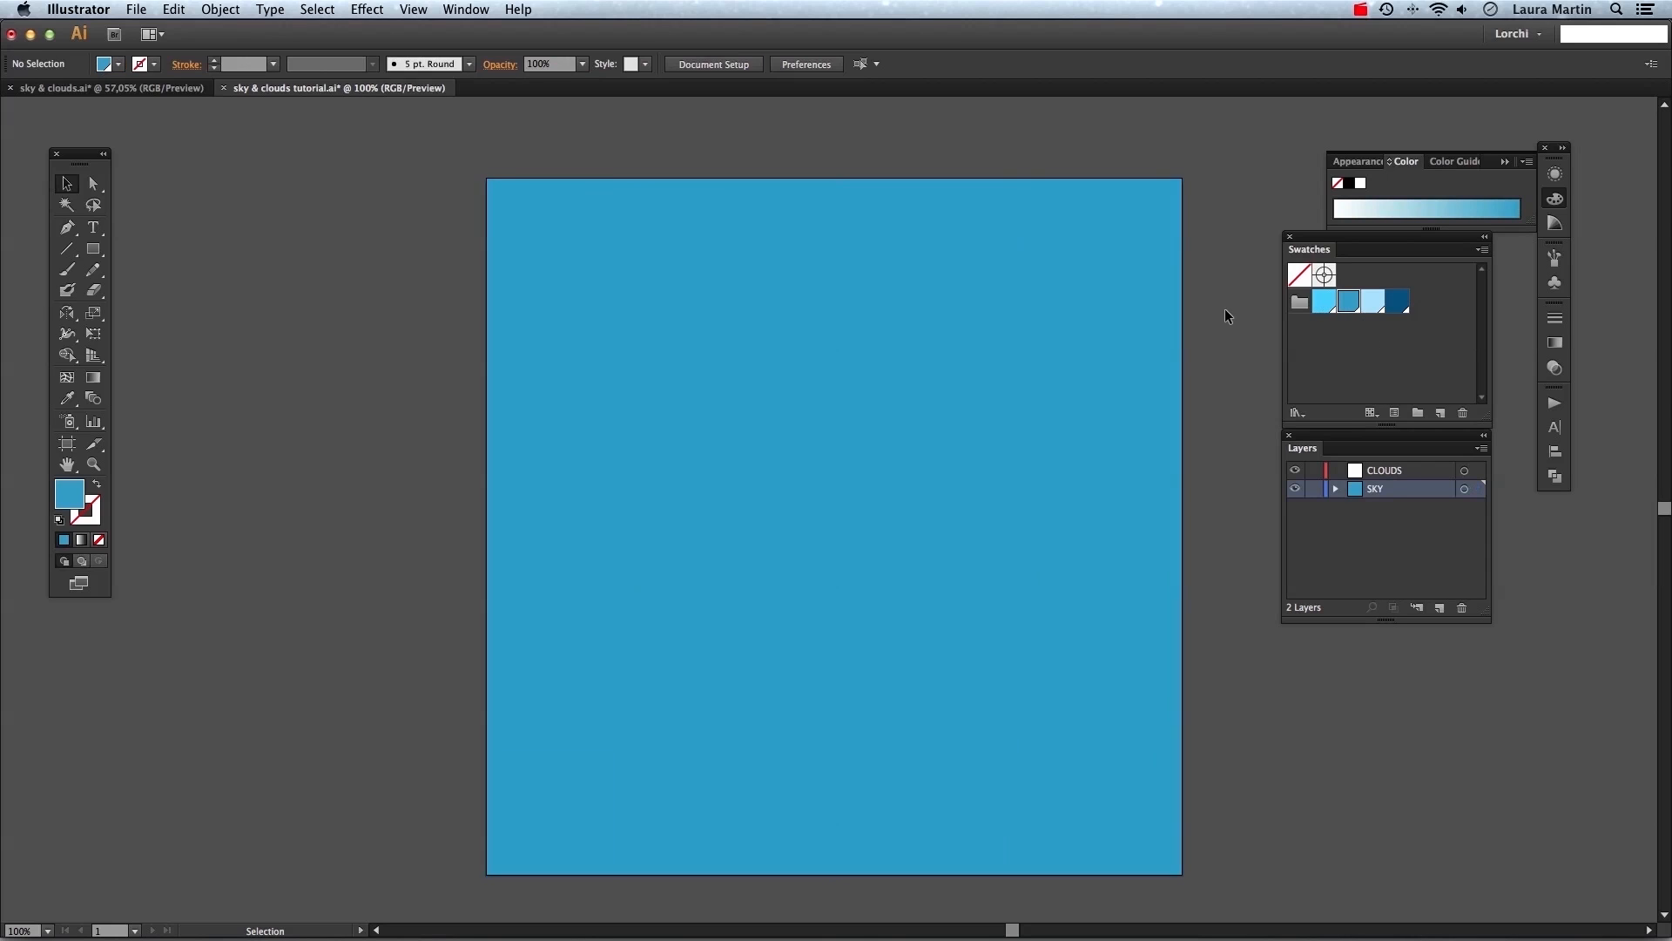
Select the top-right mesh points and color them with the dark blue swatch.
click(1058, 356)
key(a)
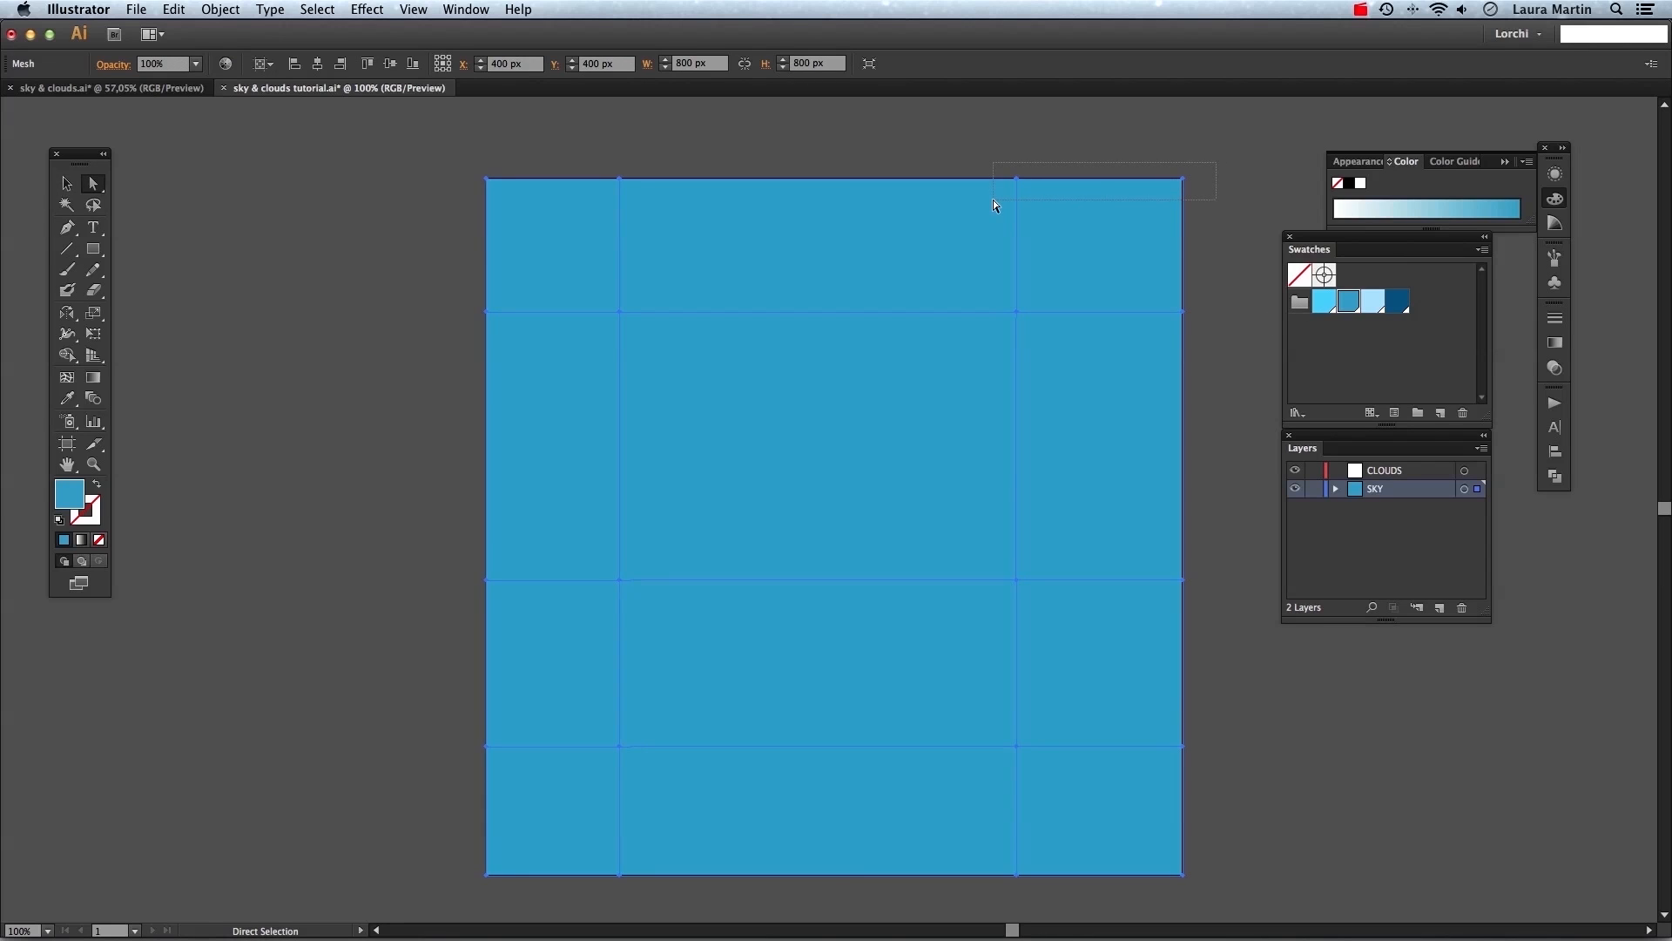
drag(983, 199, 982, 200)
click(1397, 301)
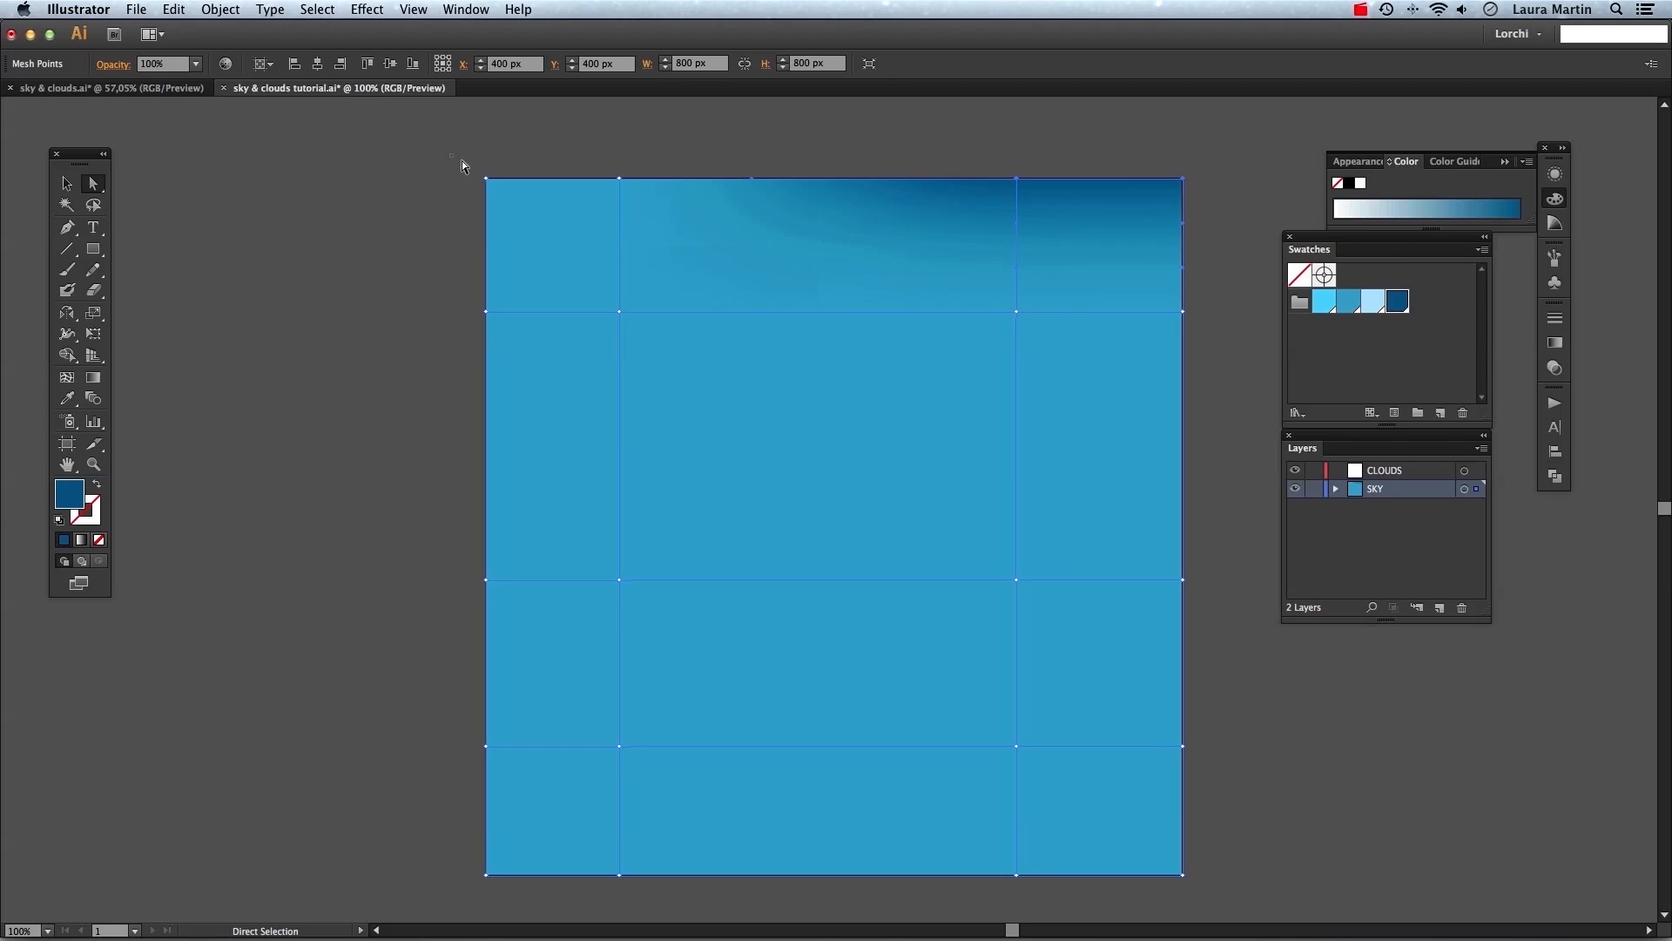
Color the top-left, upper-left and bottom-right mesh points with the light blue swatch.
drag(765, 205, 815, 208)
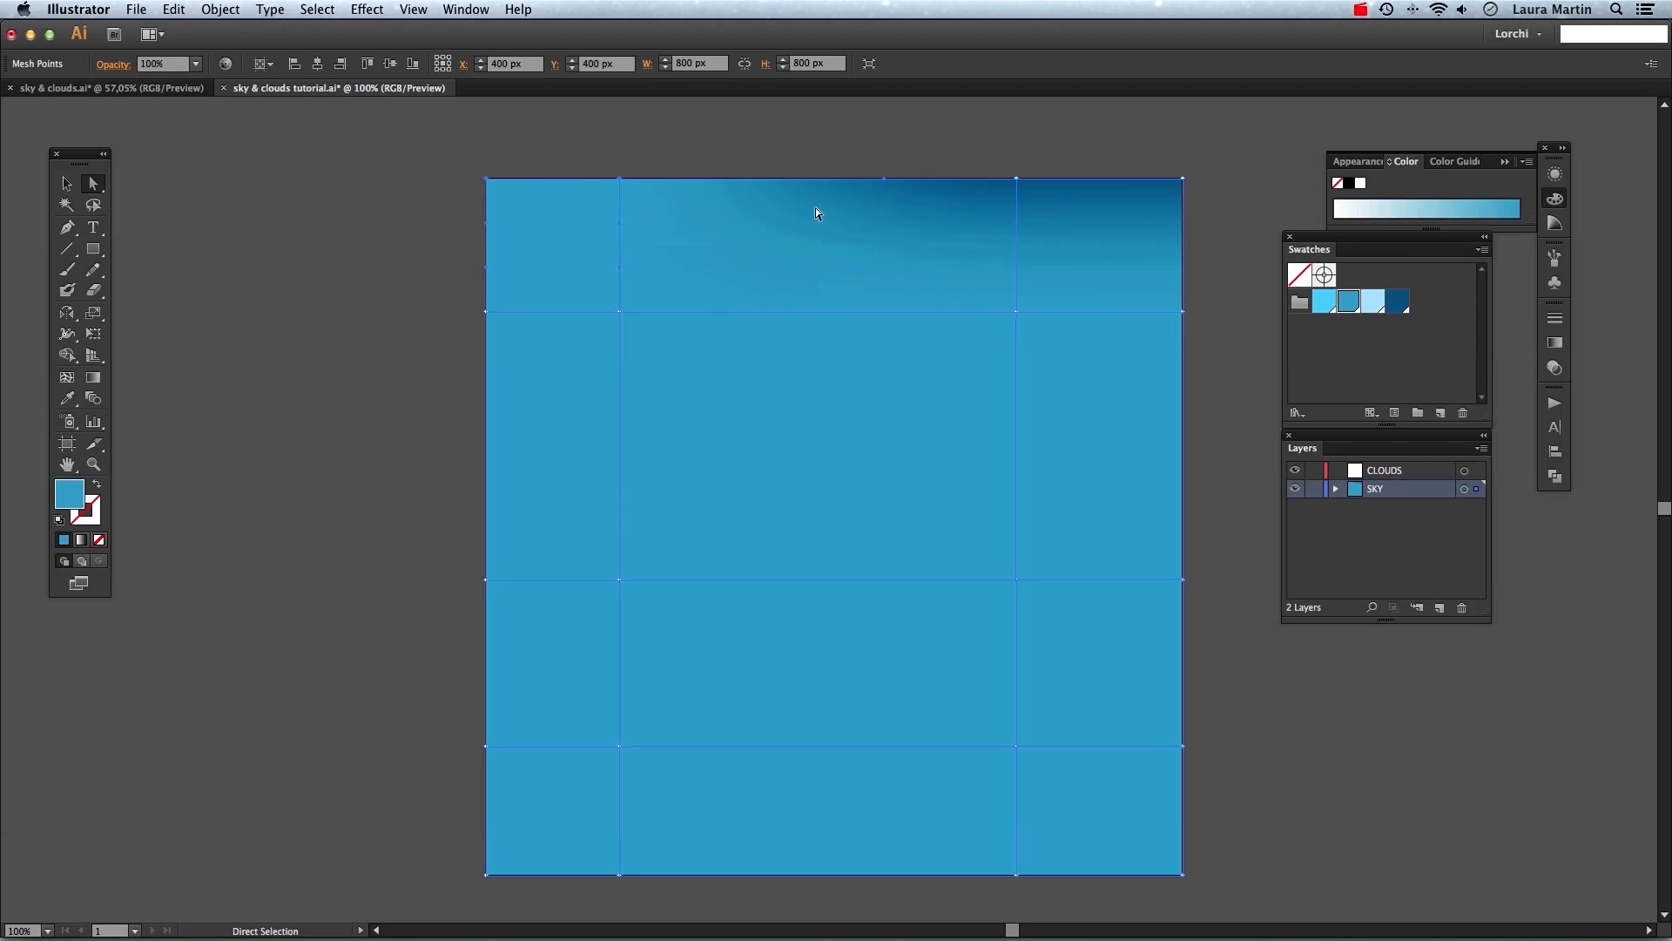
click(1372, 304)
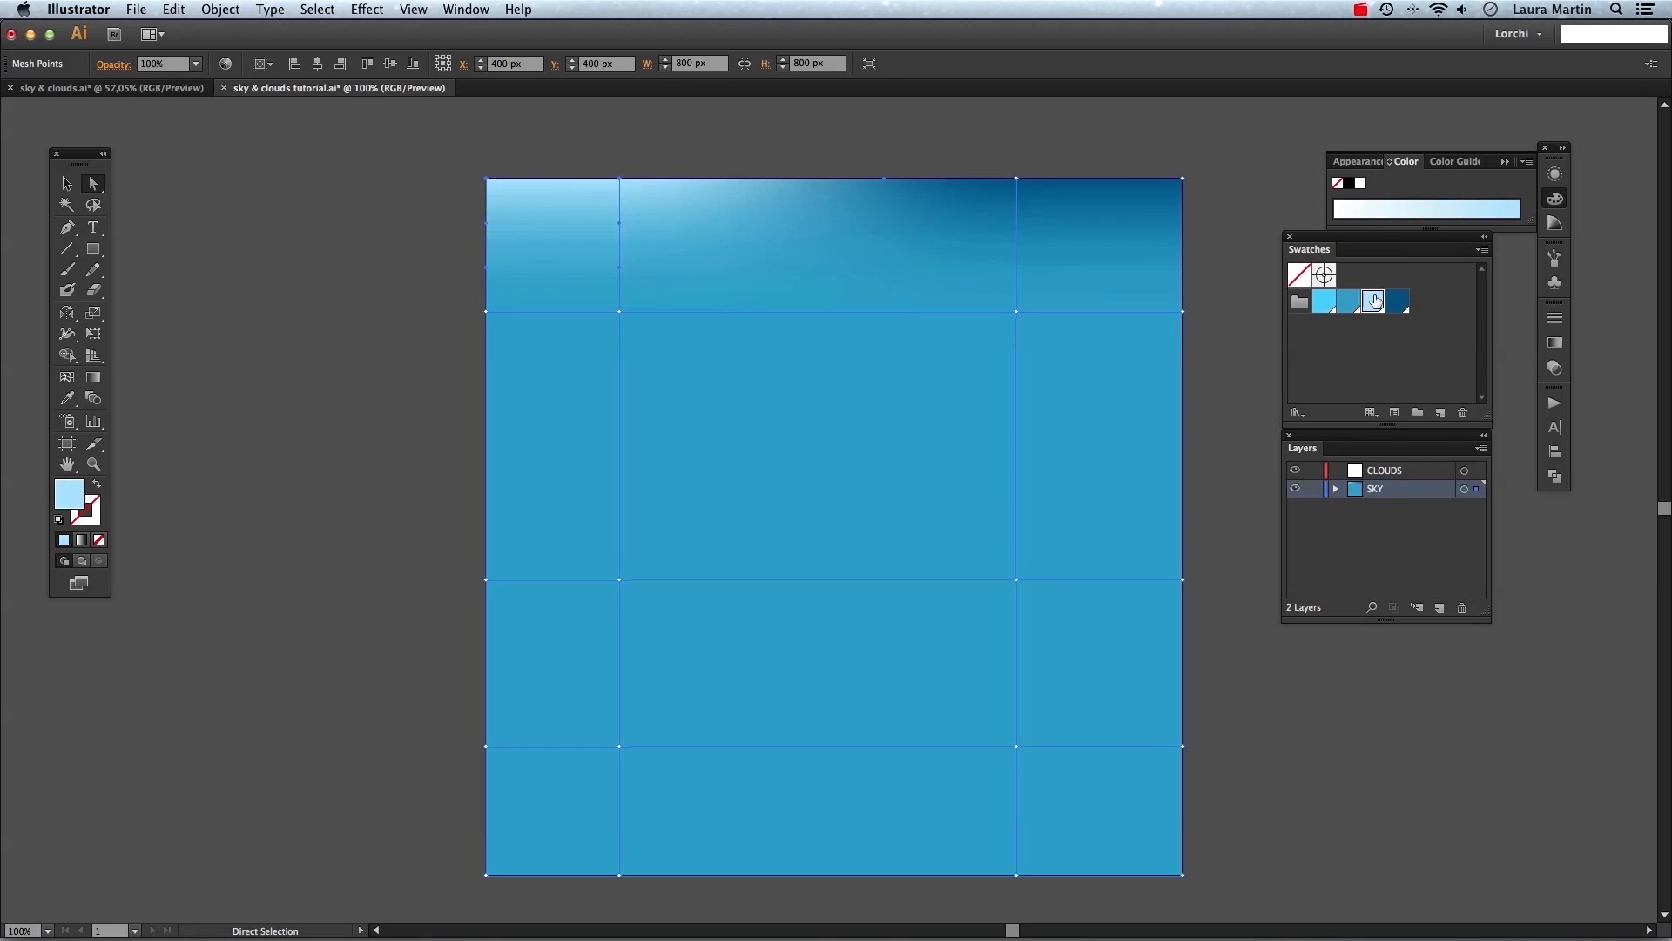
drag(1228, 834, 983, 914)
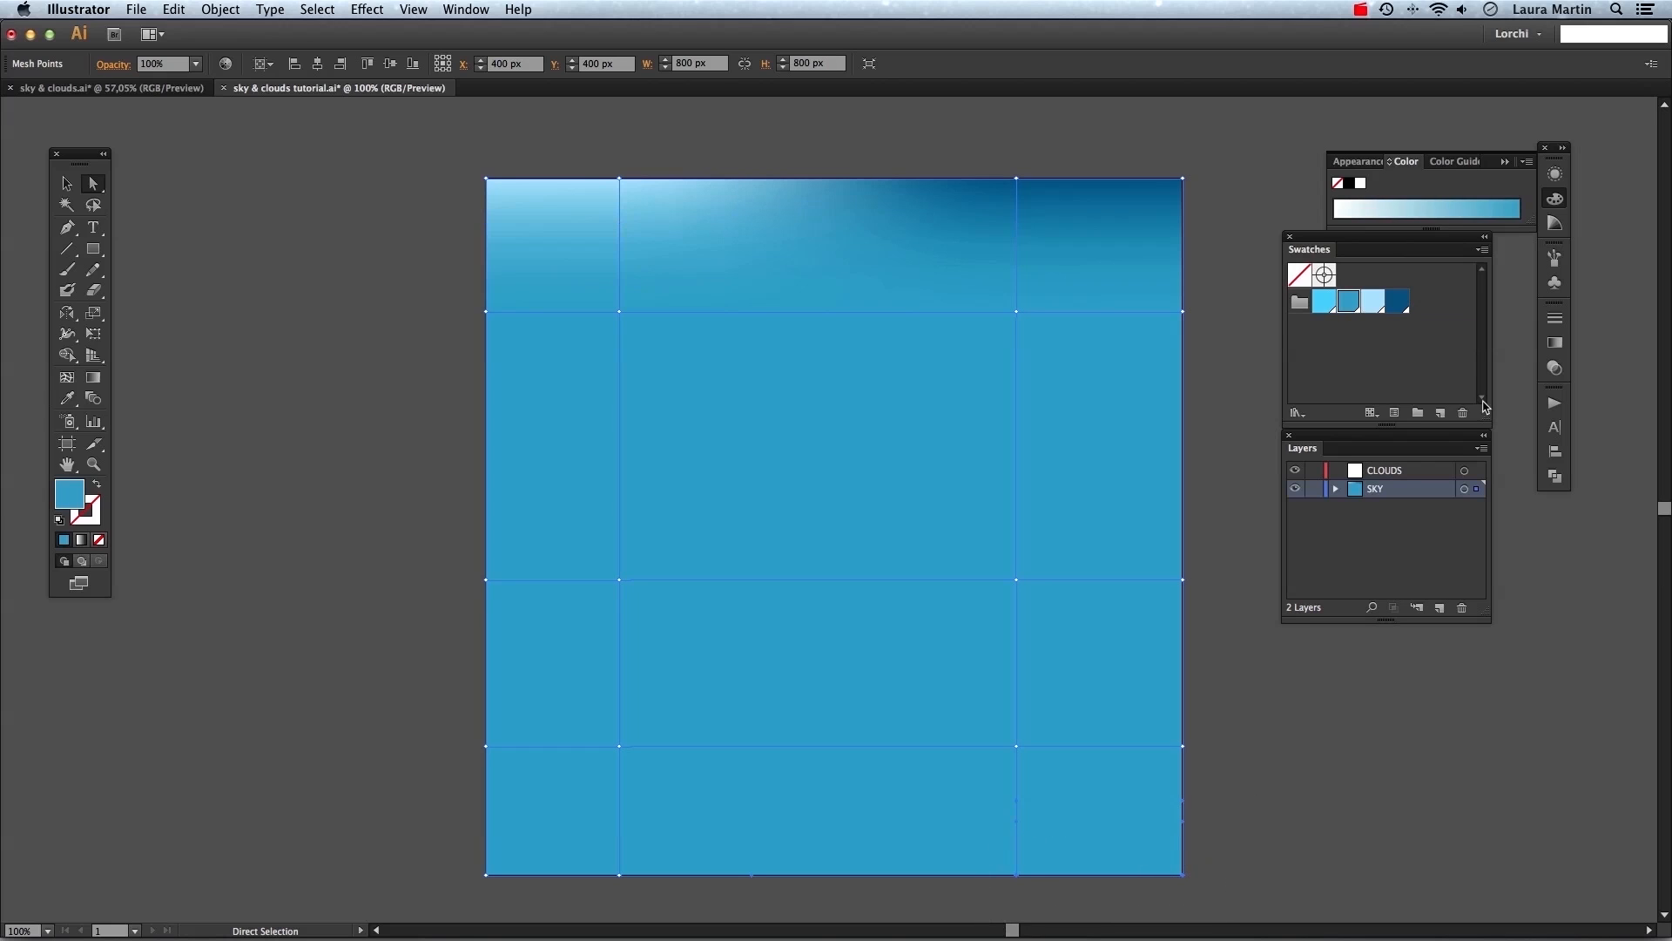
click(1373, 304)
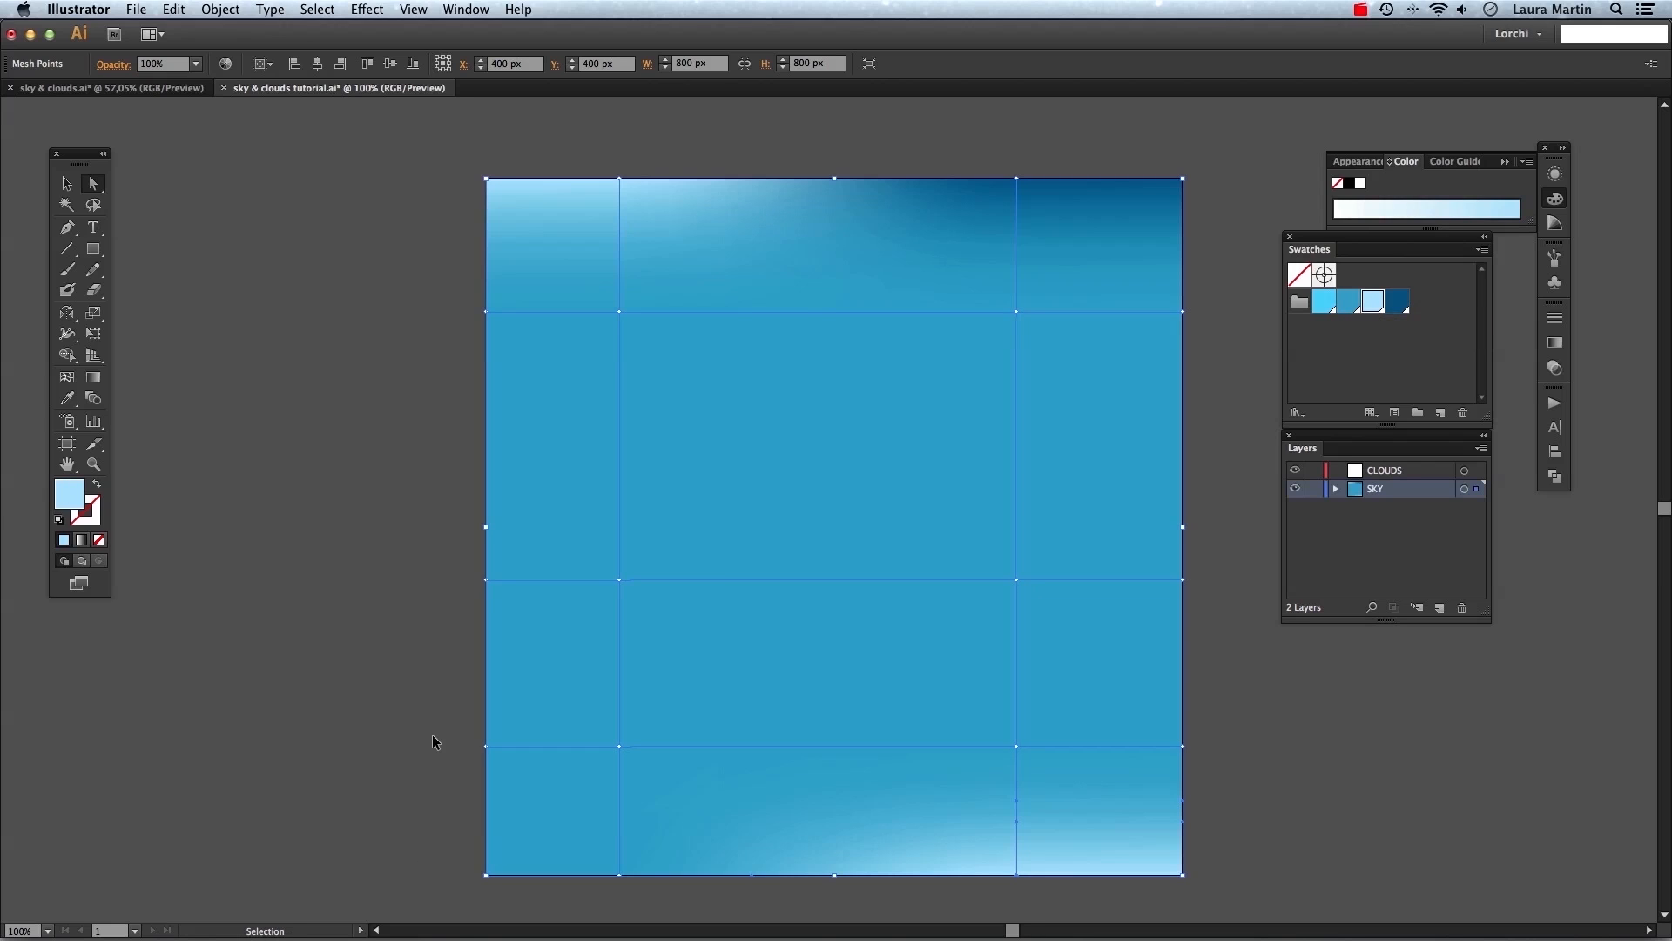
drag(453, 289, 640, 331)
click(1373, 305)
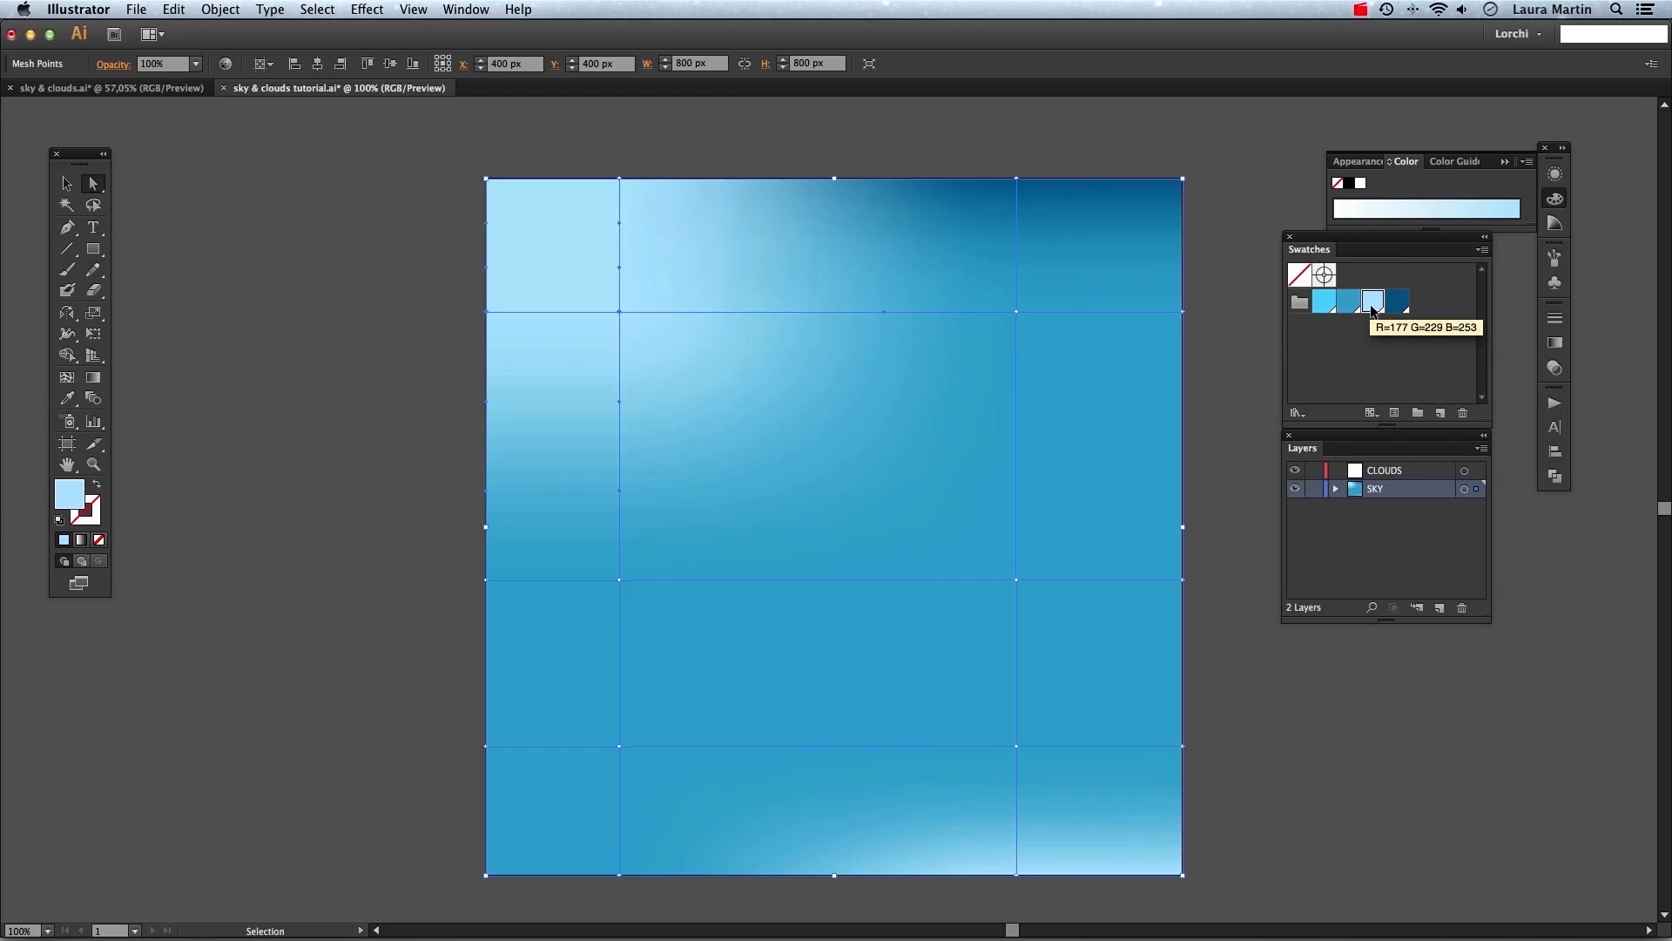
Apply the dark blue swatch to a mesh point in the upper right of the sky.
drag(760, 204, 760, 206)
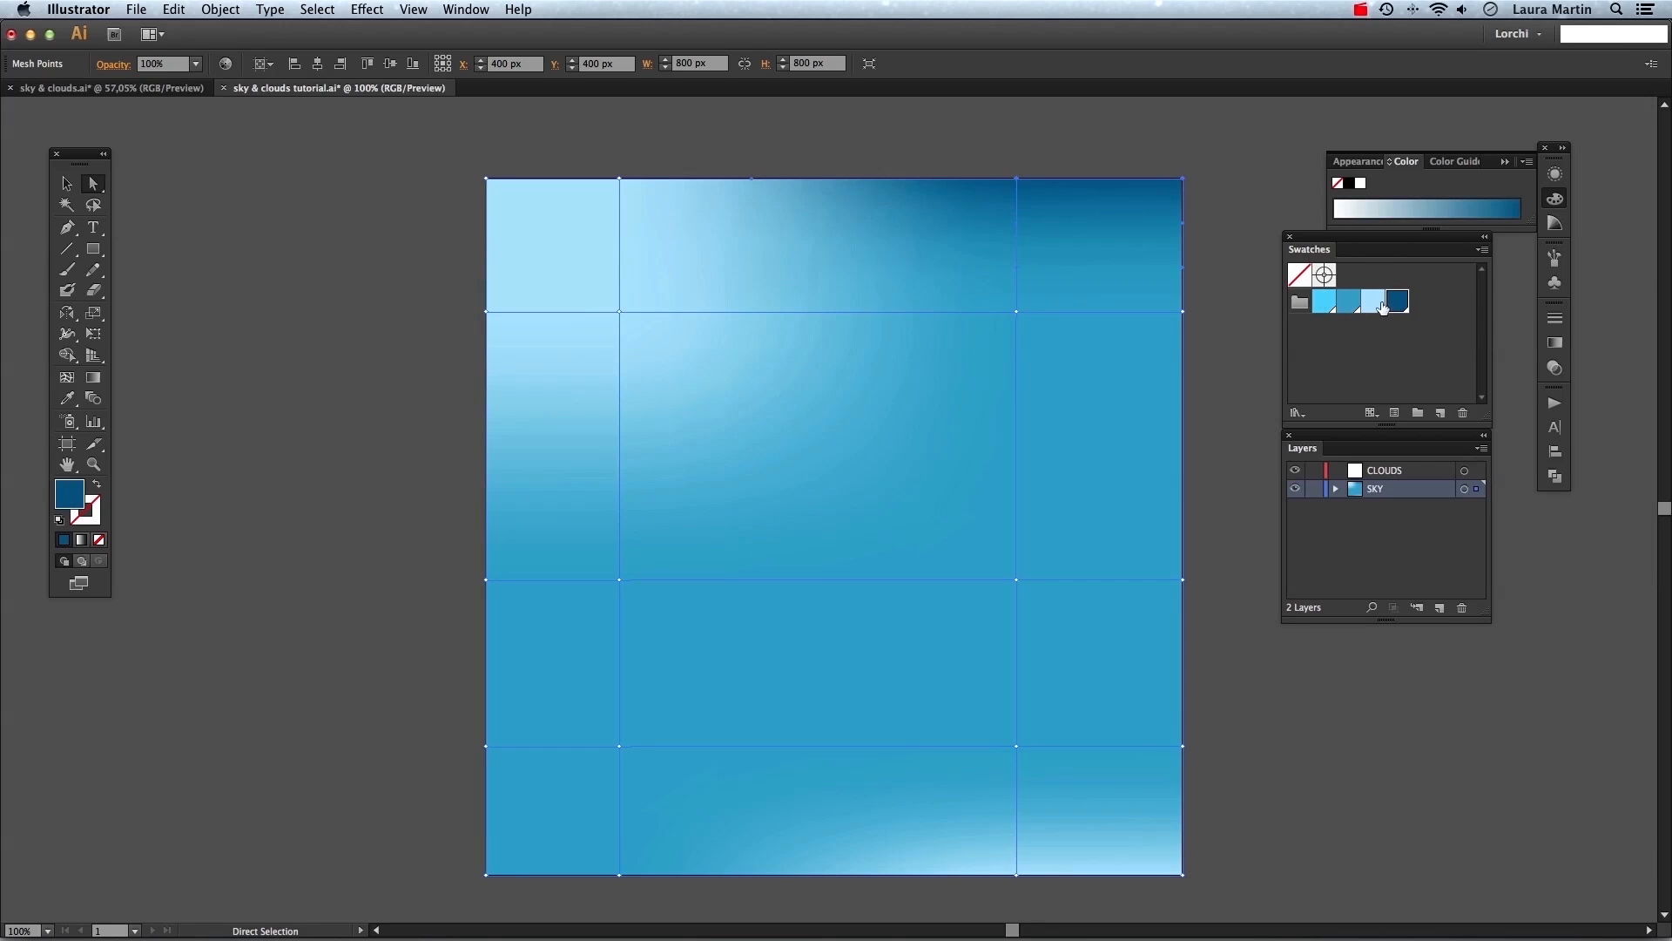
click(1348, 300)
key(super+z)
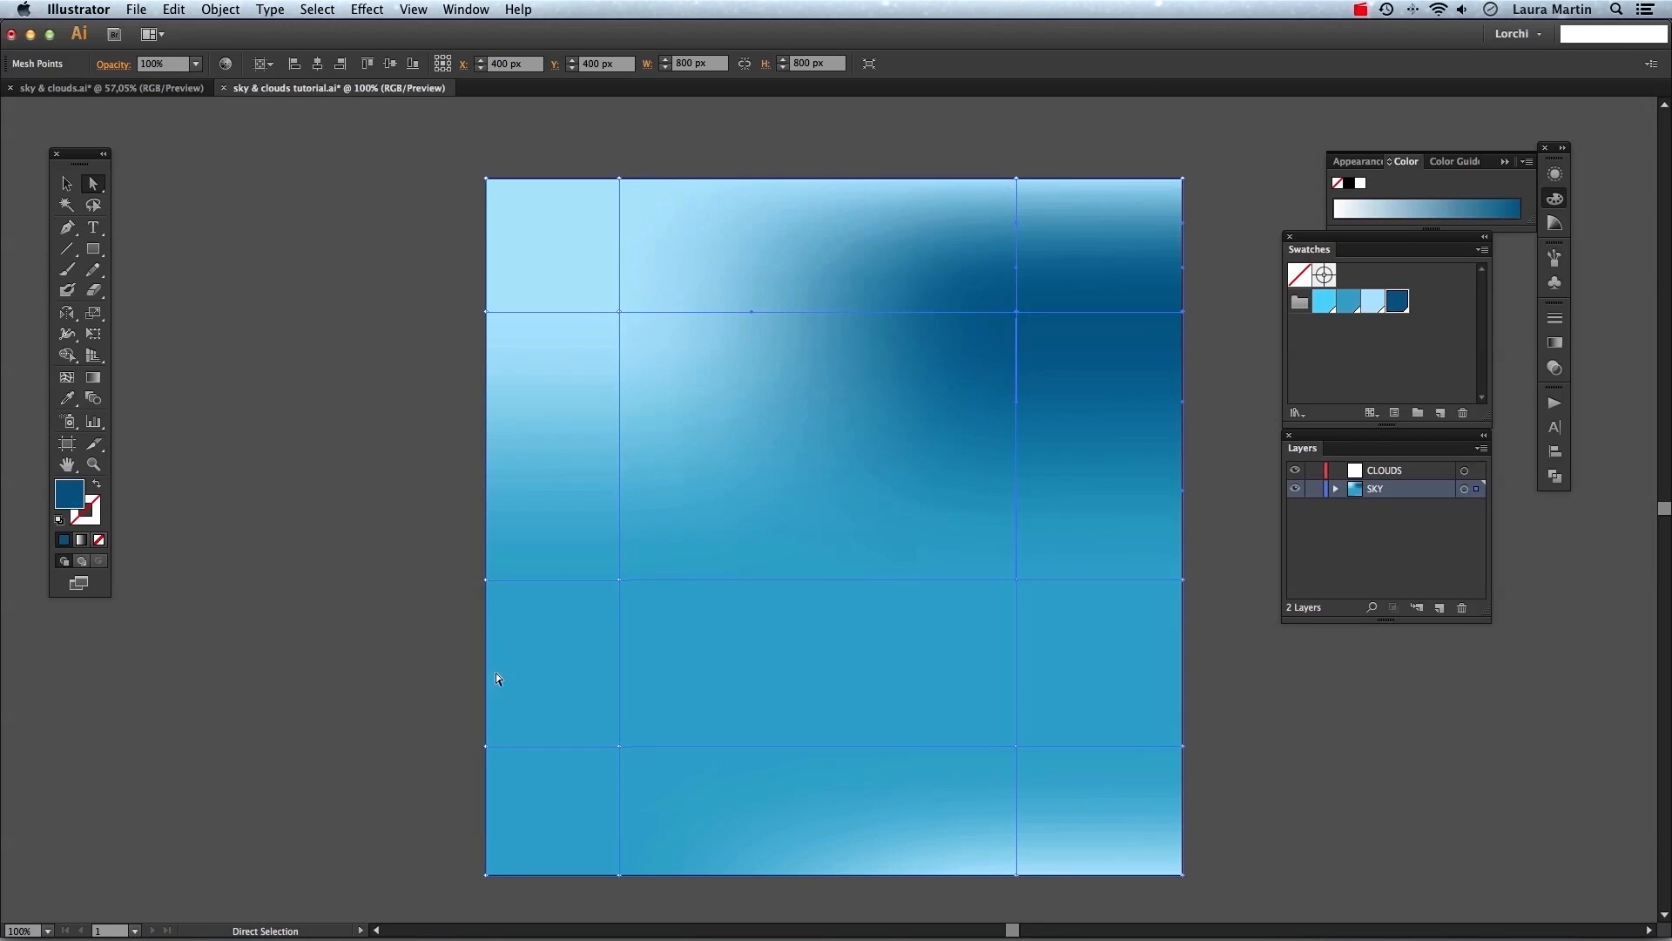
Color the left-edge middle mesh point dark blue and the bottom row of points light blue.
click(485, 579)
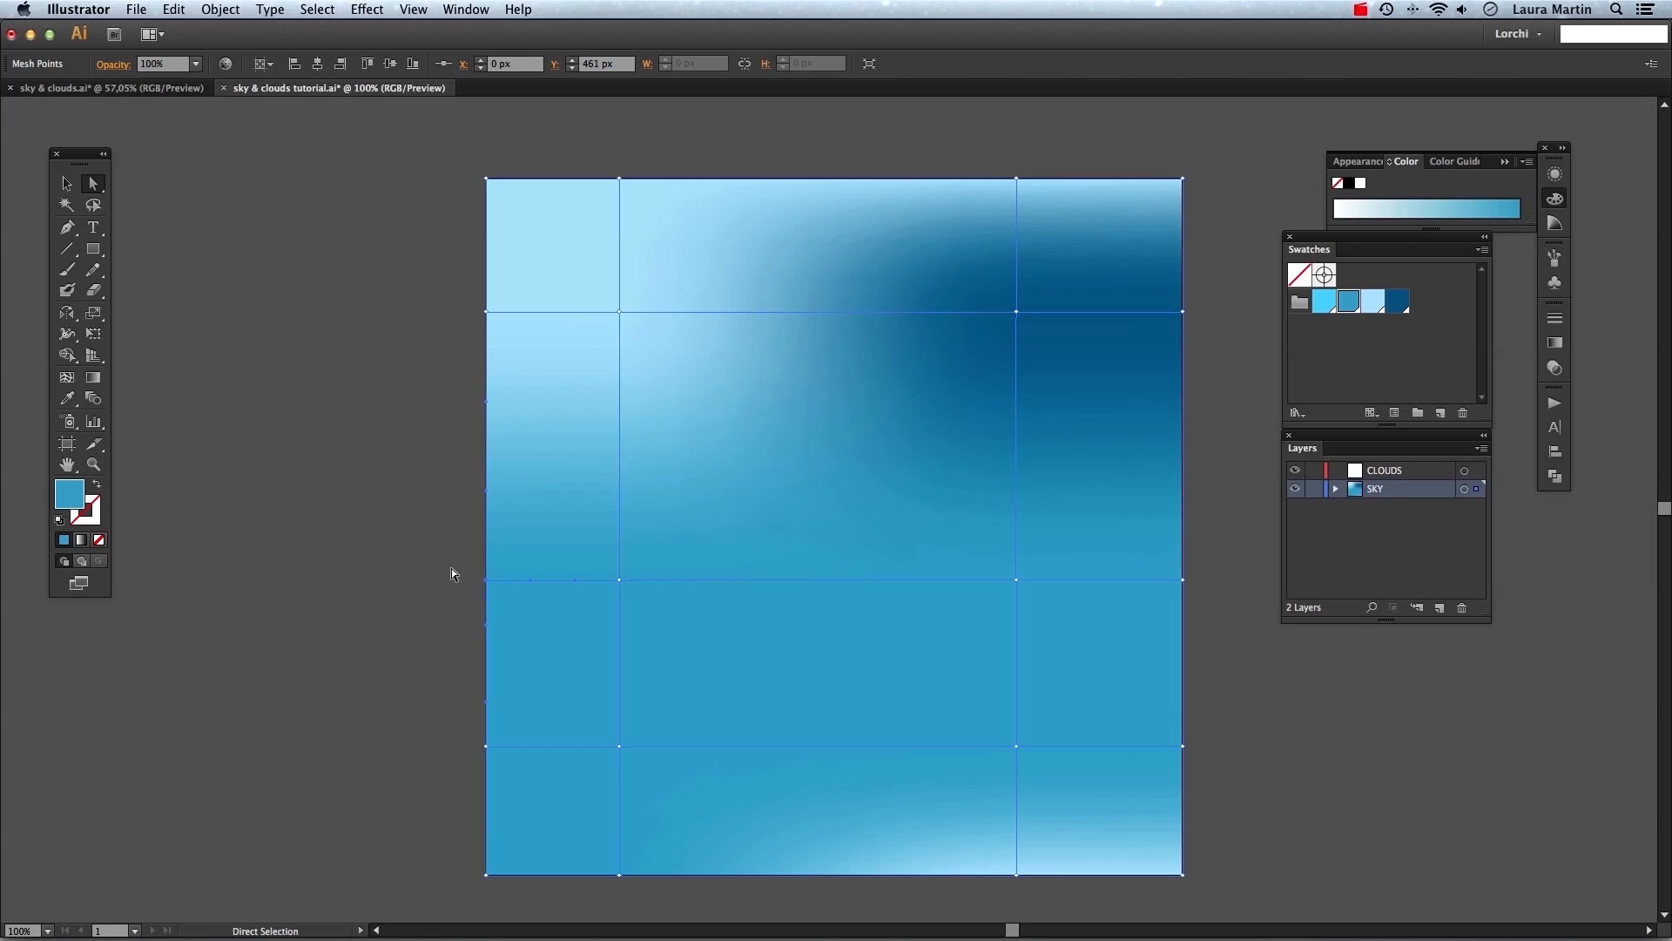
click(620, 580)
click(485, 580)
click(1397, 301)
drag(1247, 828, 589, 911)
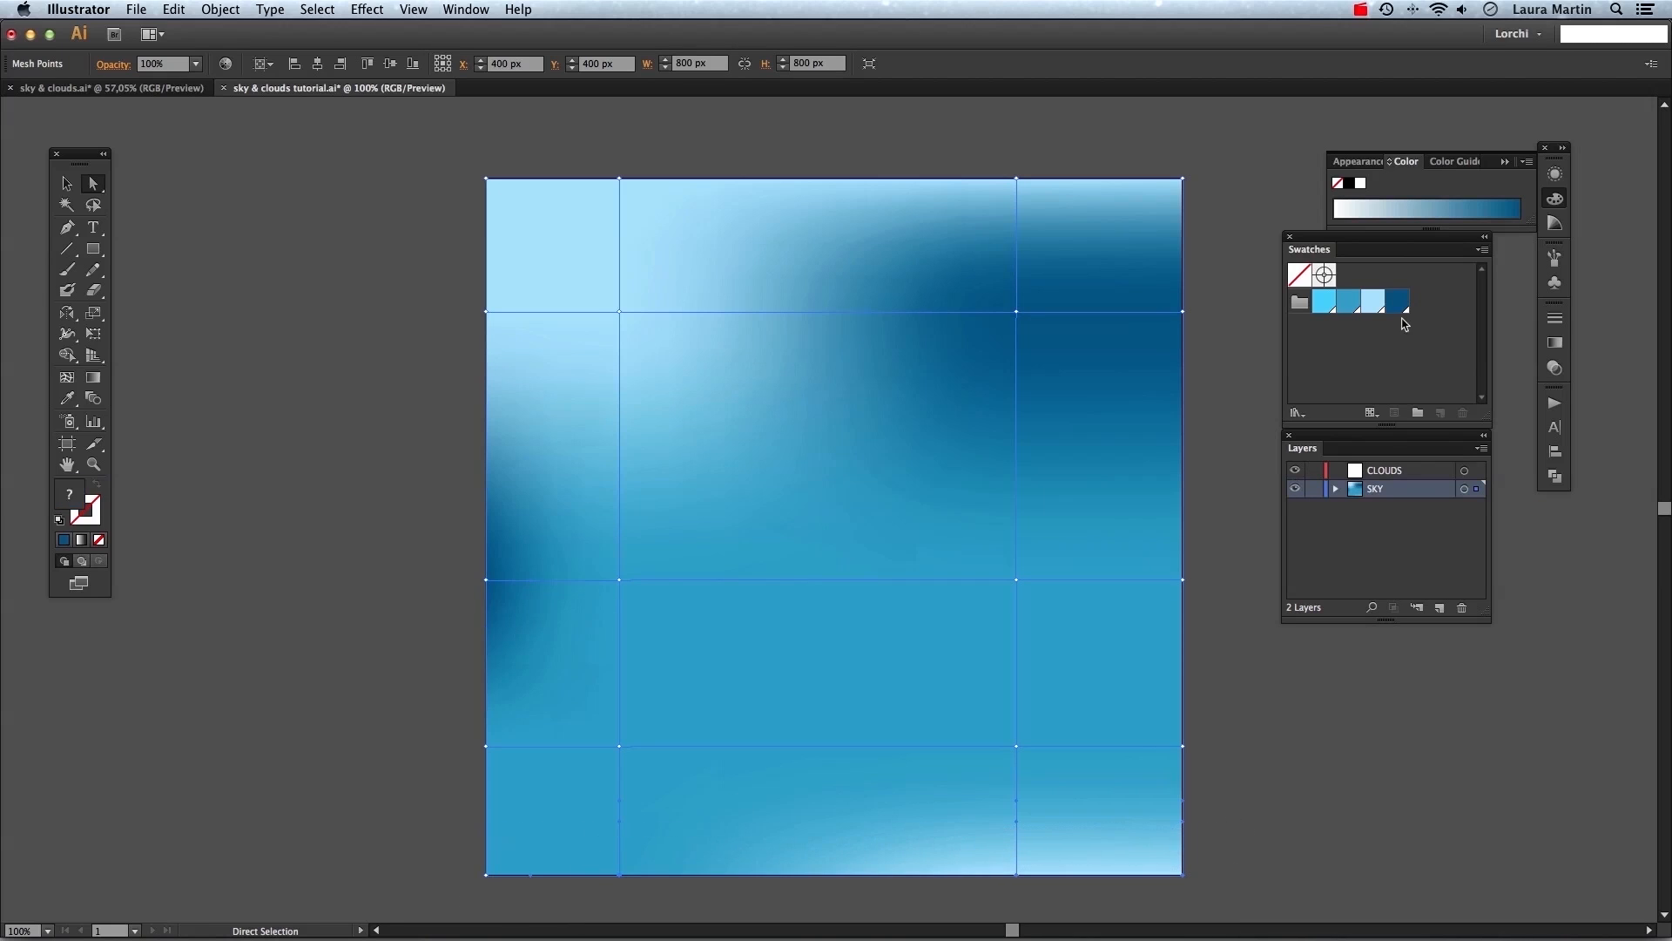
click(1372, 302)
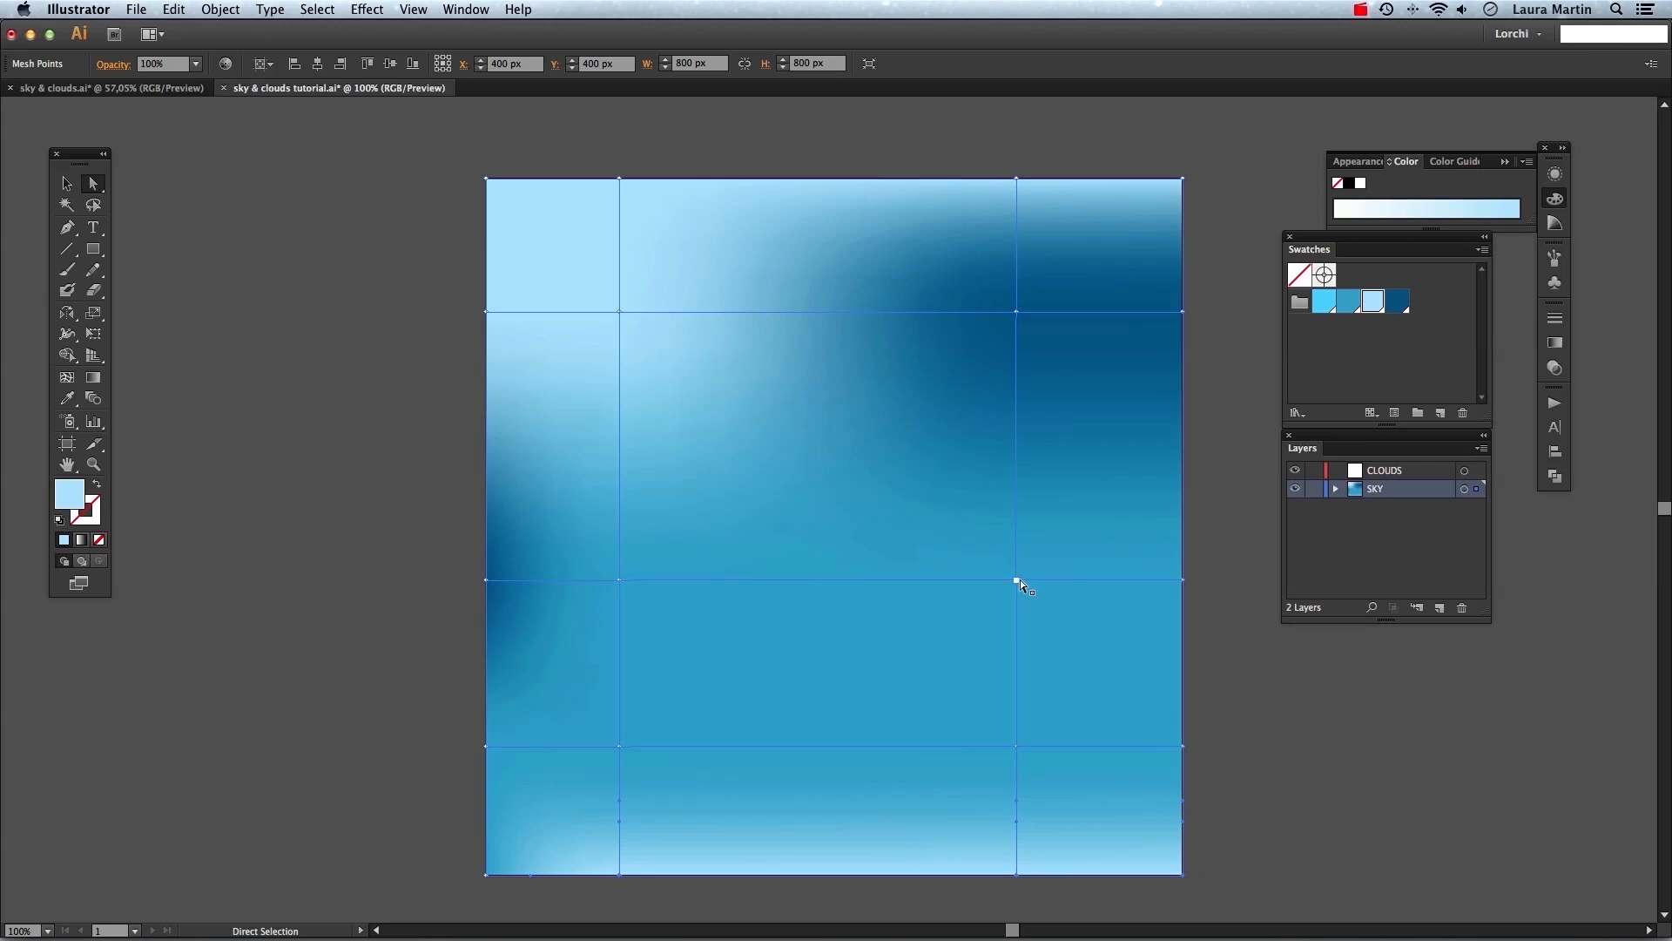
Color the middle-right mesh point bright cyan and a lower-left point light blue, then deselect.
click(1017, 579)
click(1324, 302)
click(619, 746)
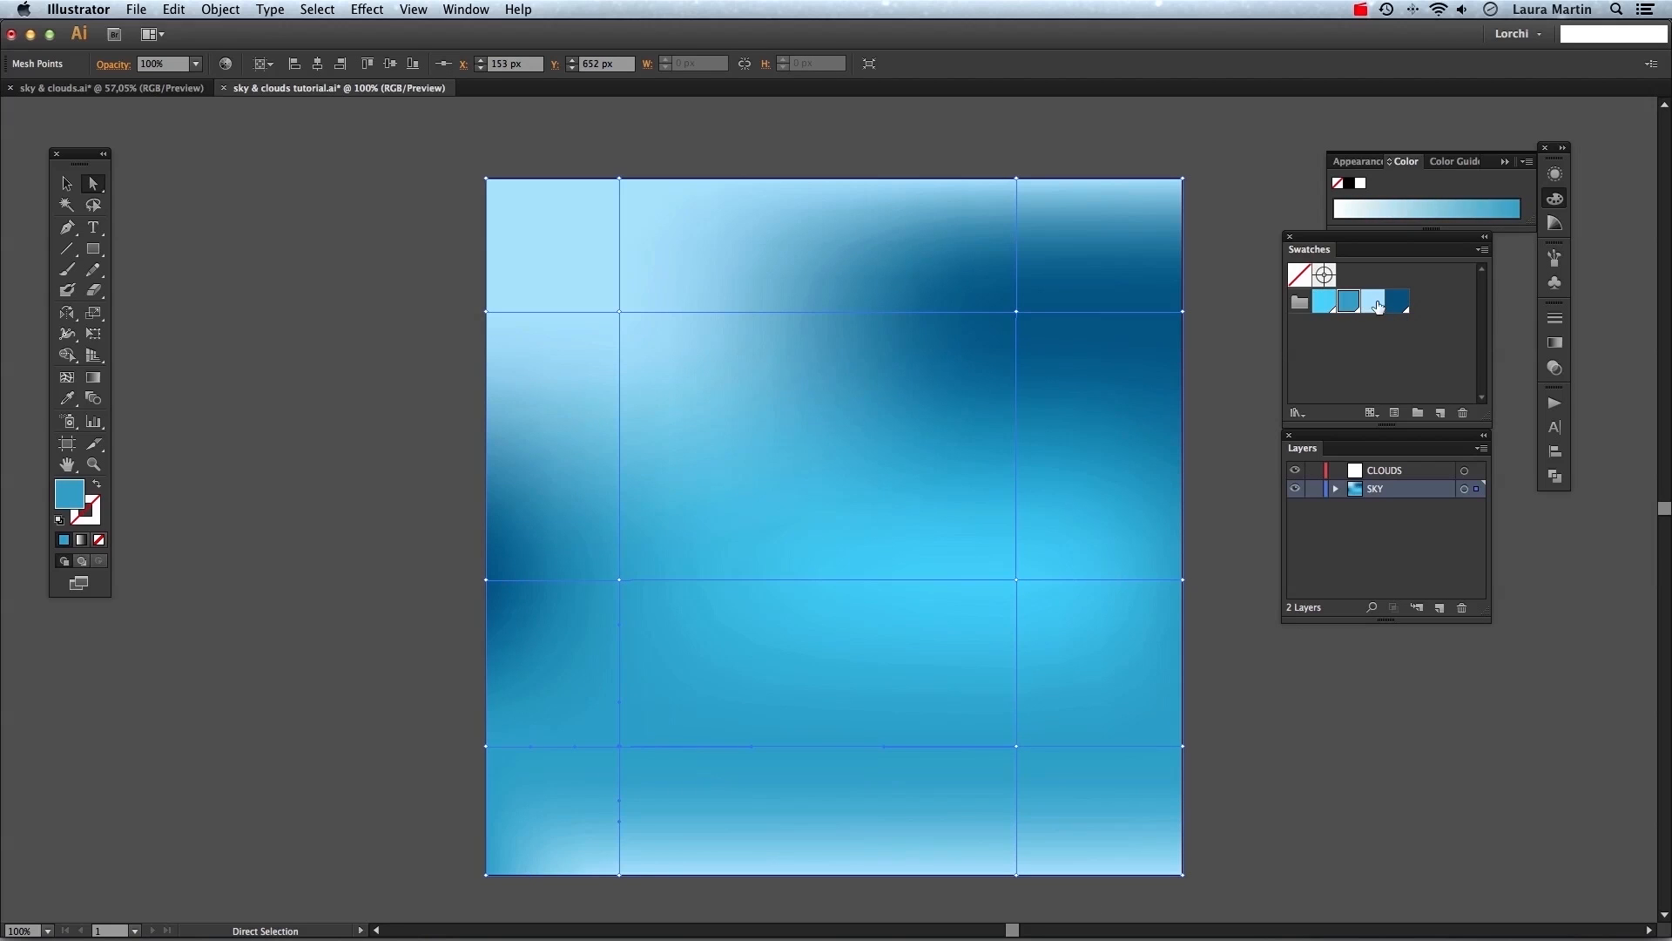
click(1376, 303)
click(1249, 828)
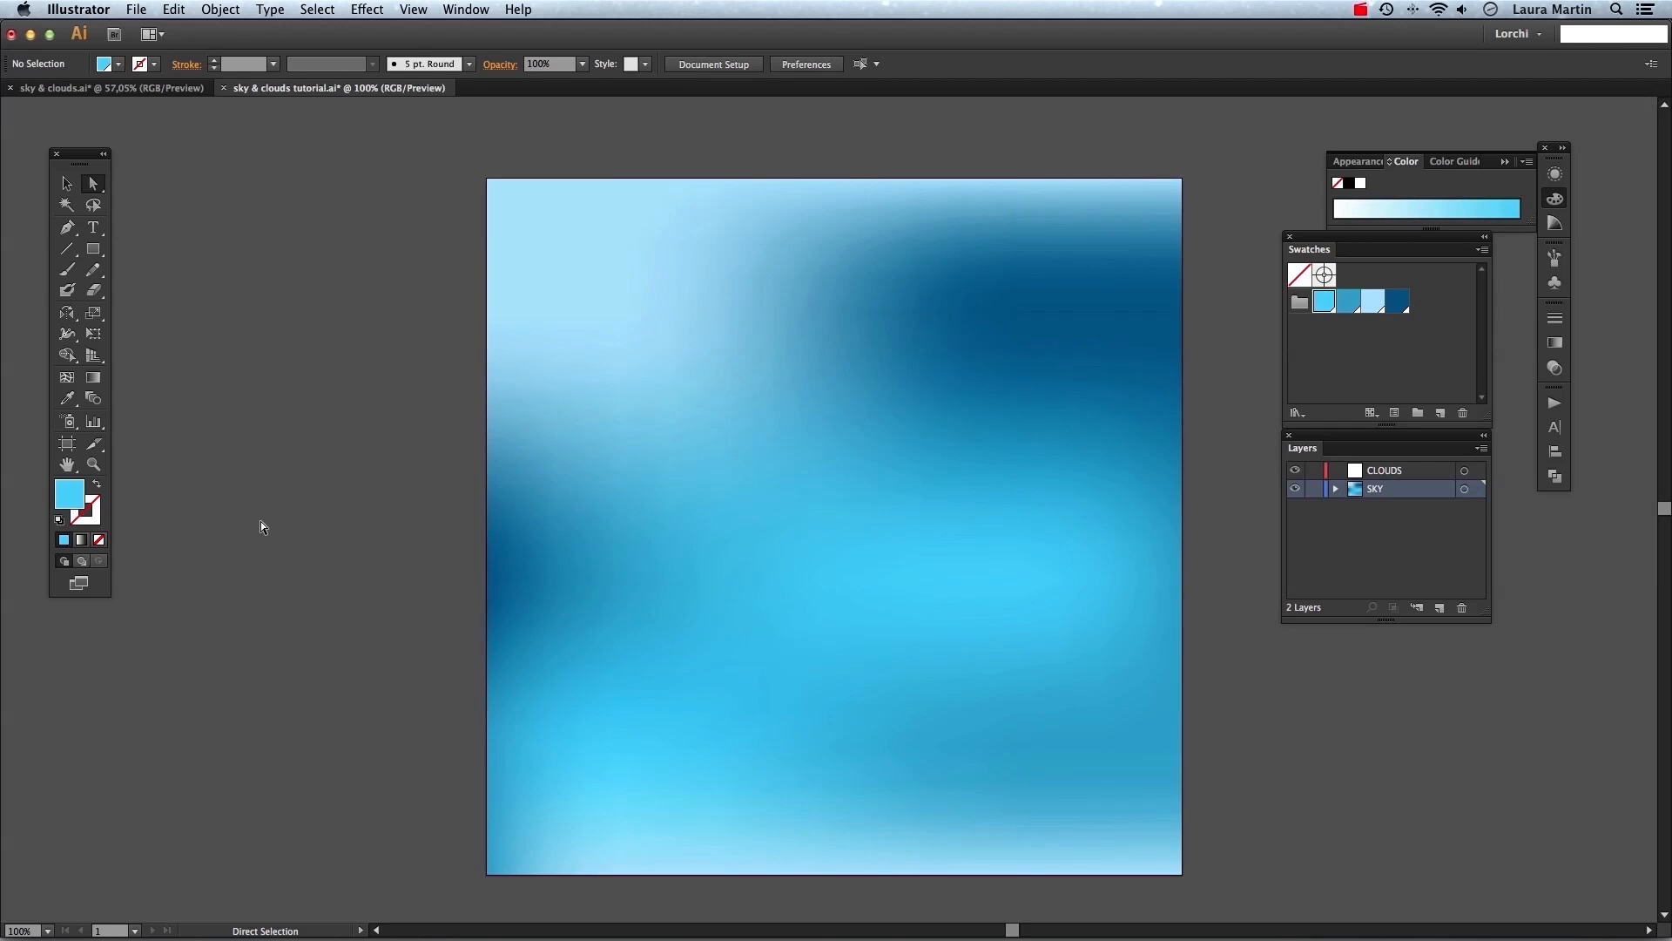
click(629, 418)
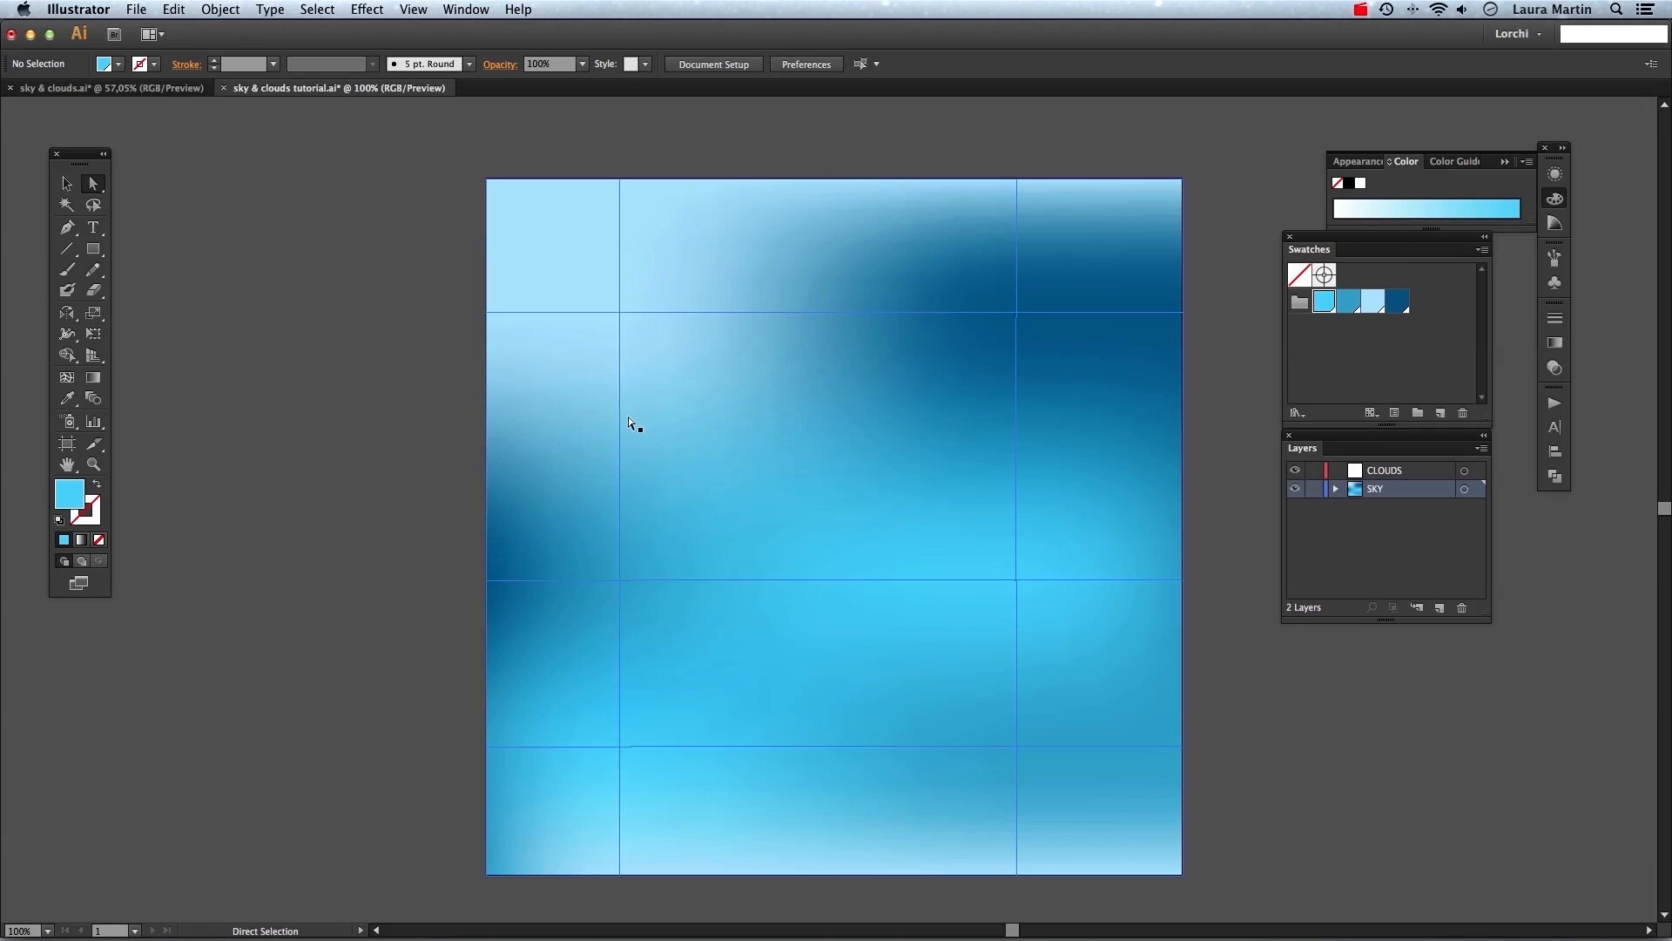
key(v)
click(64, 381)
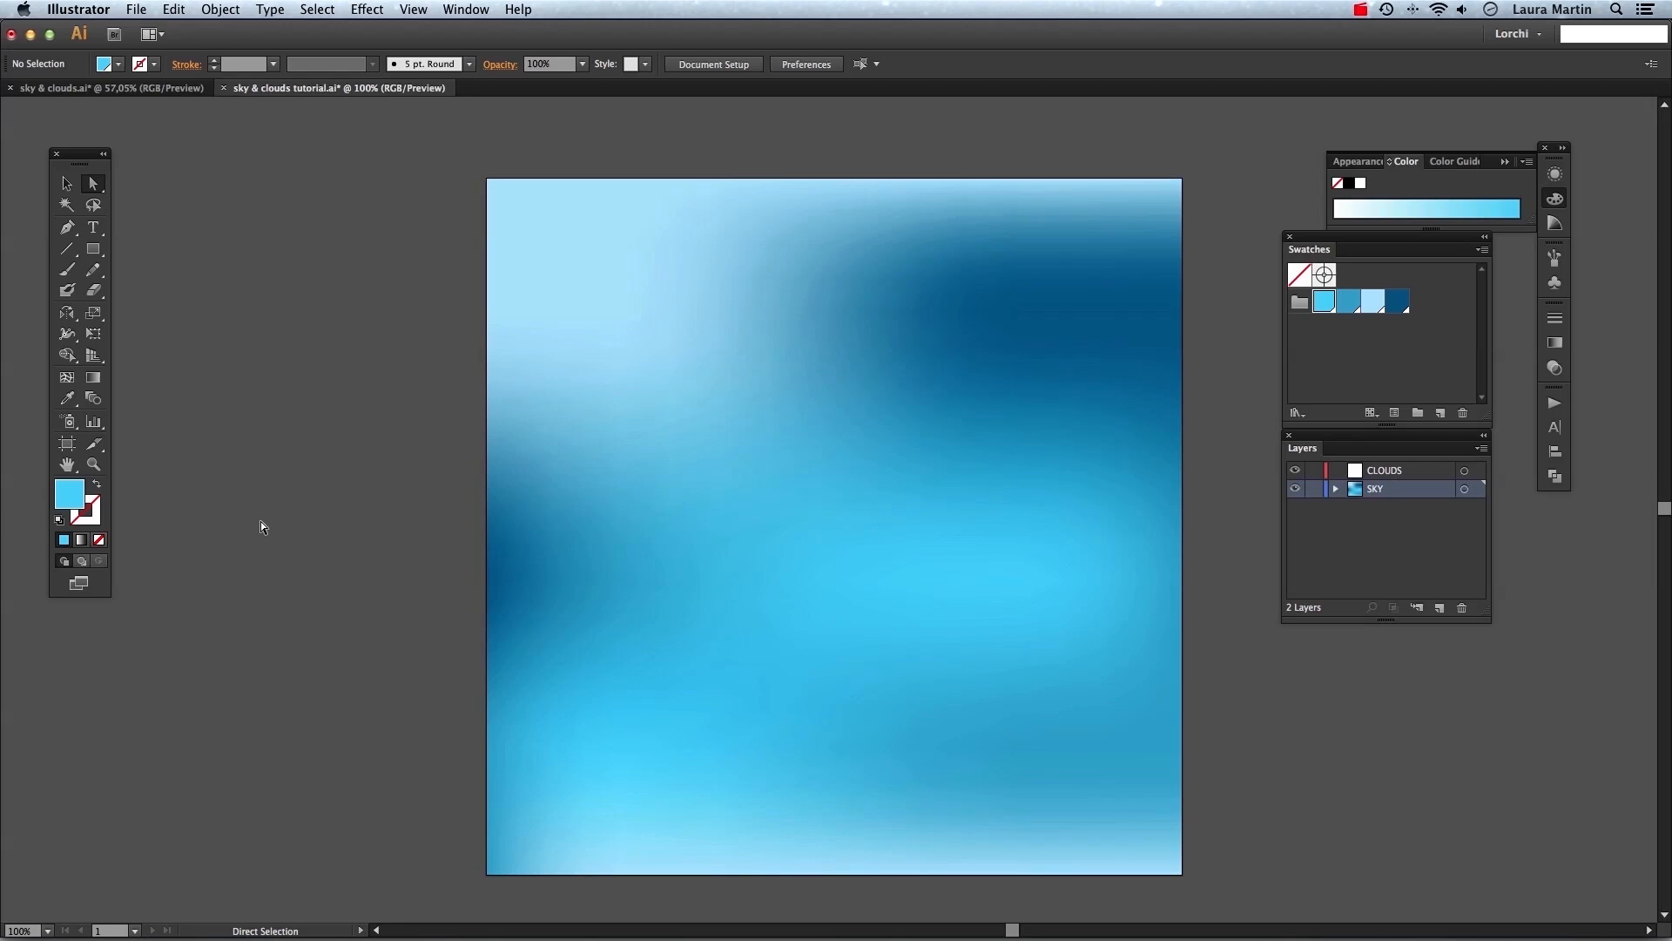
Add a new mesh point with the Mesh tool on the upper horizontal mesh line, right of center.
click(647, 413)
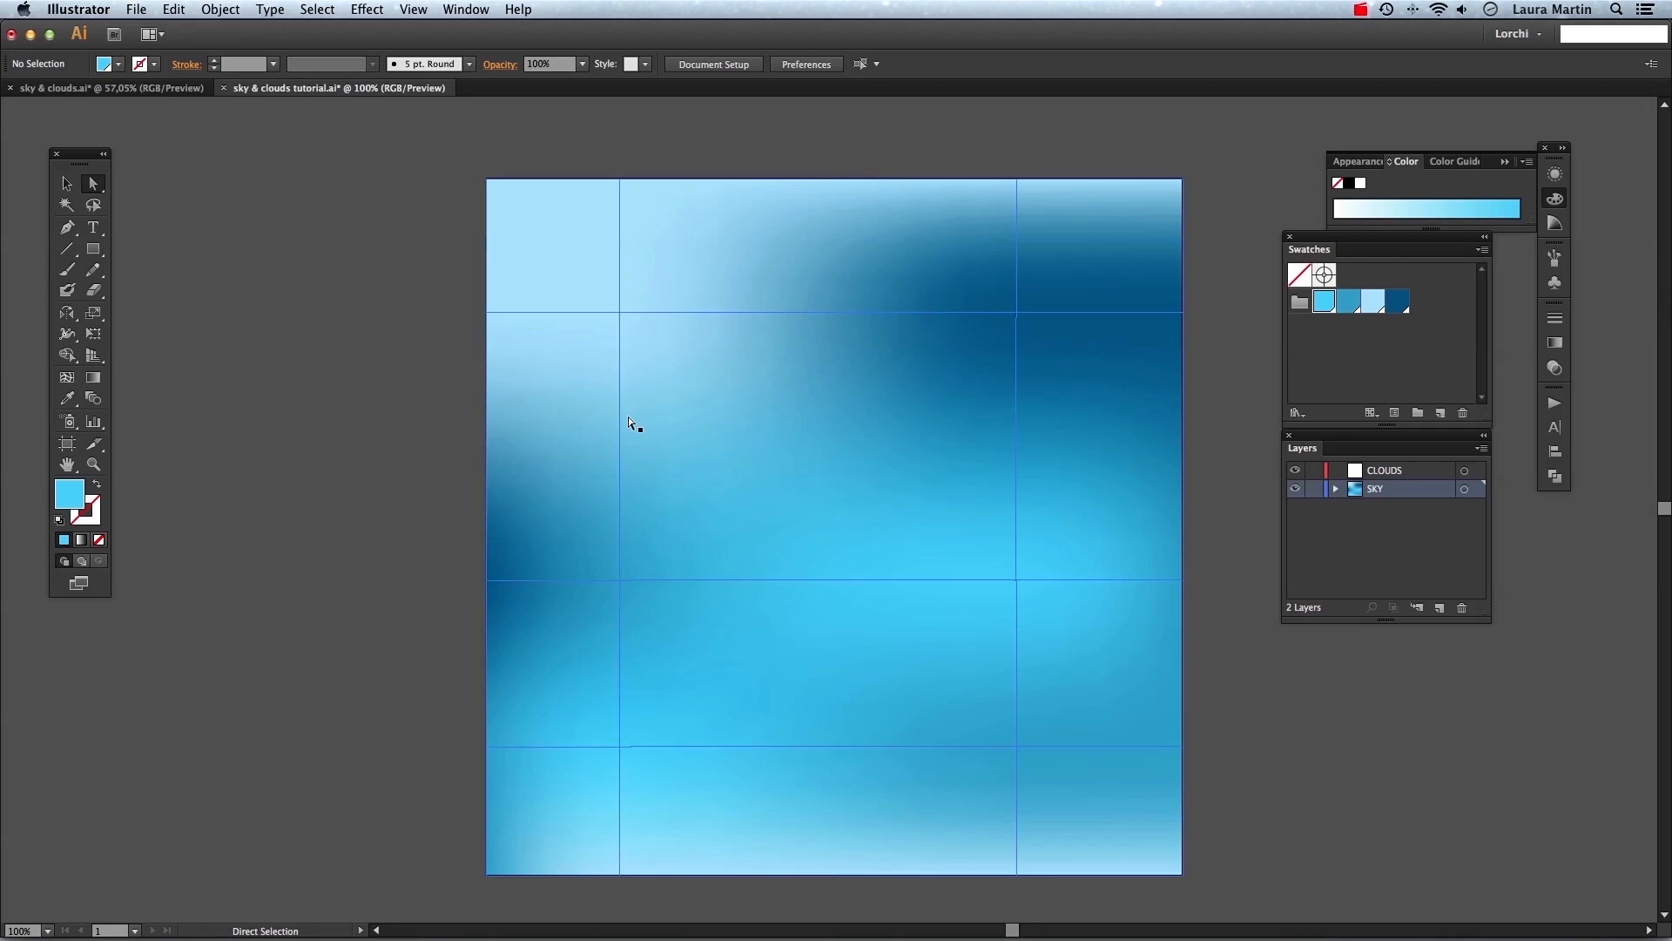
key(v)
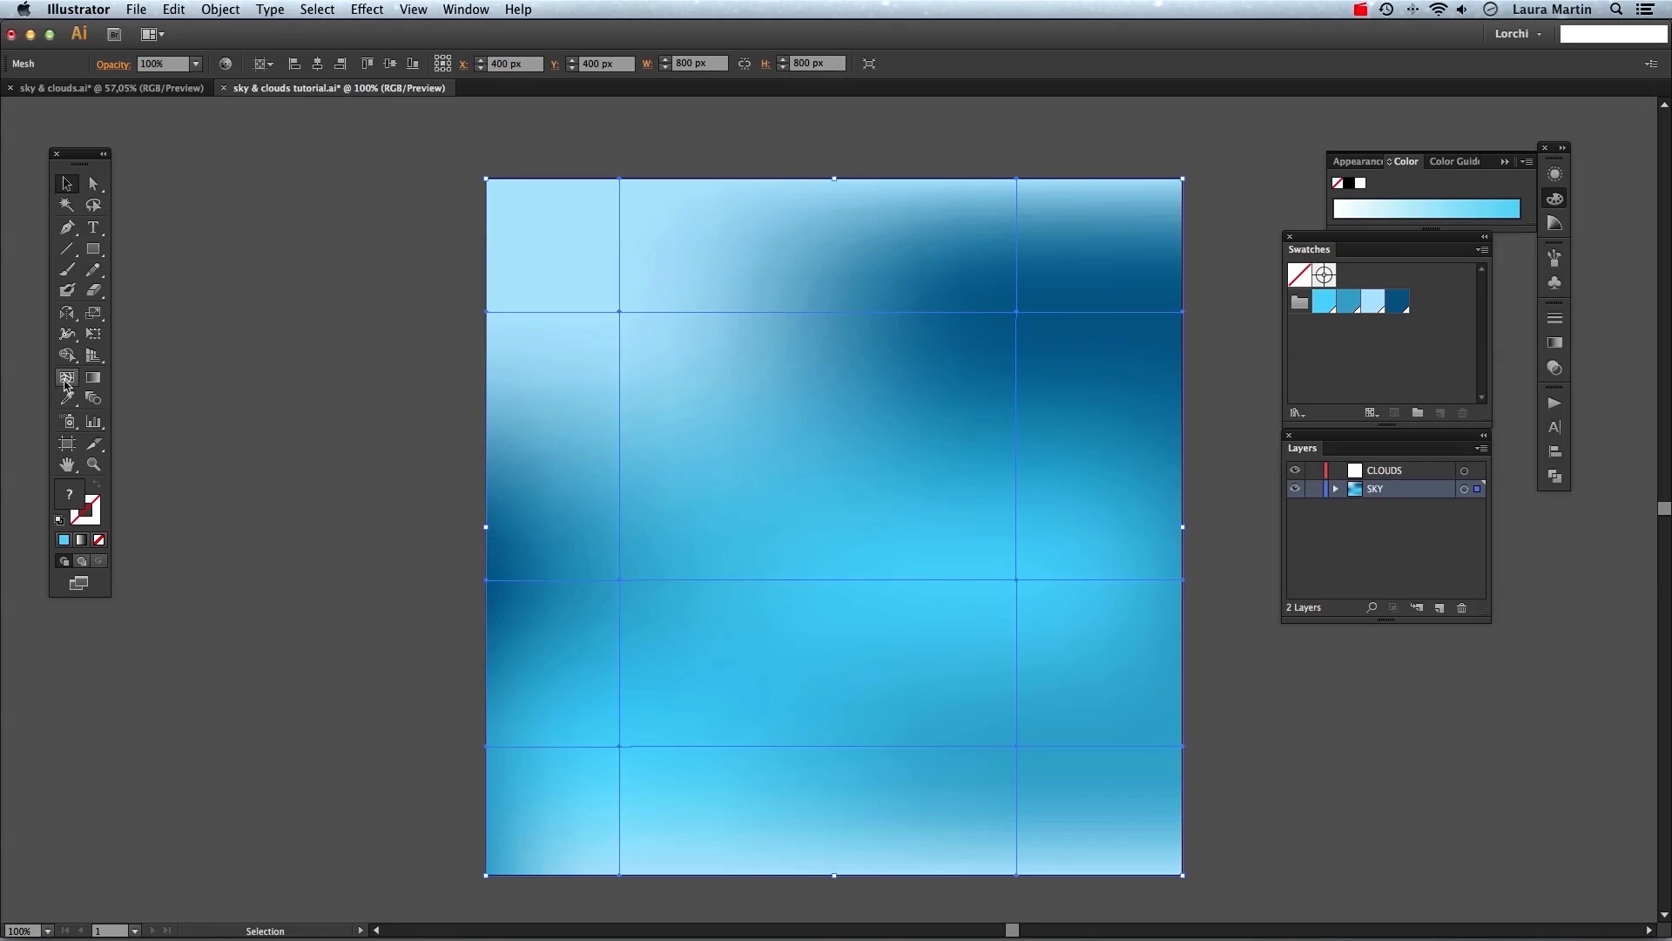
click(66, 382)
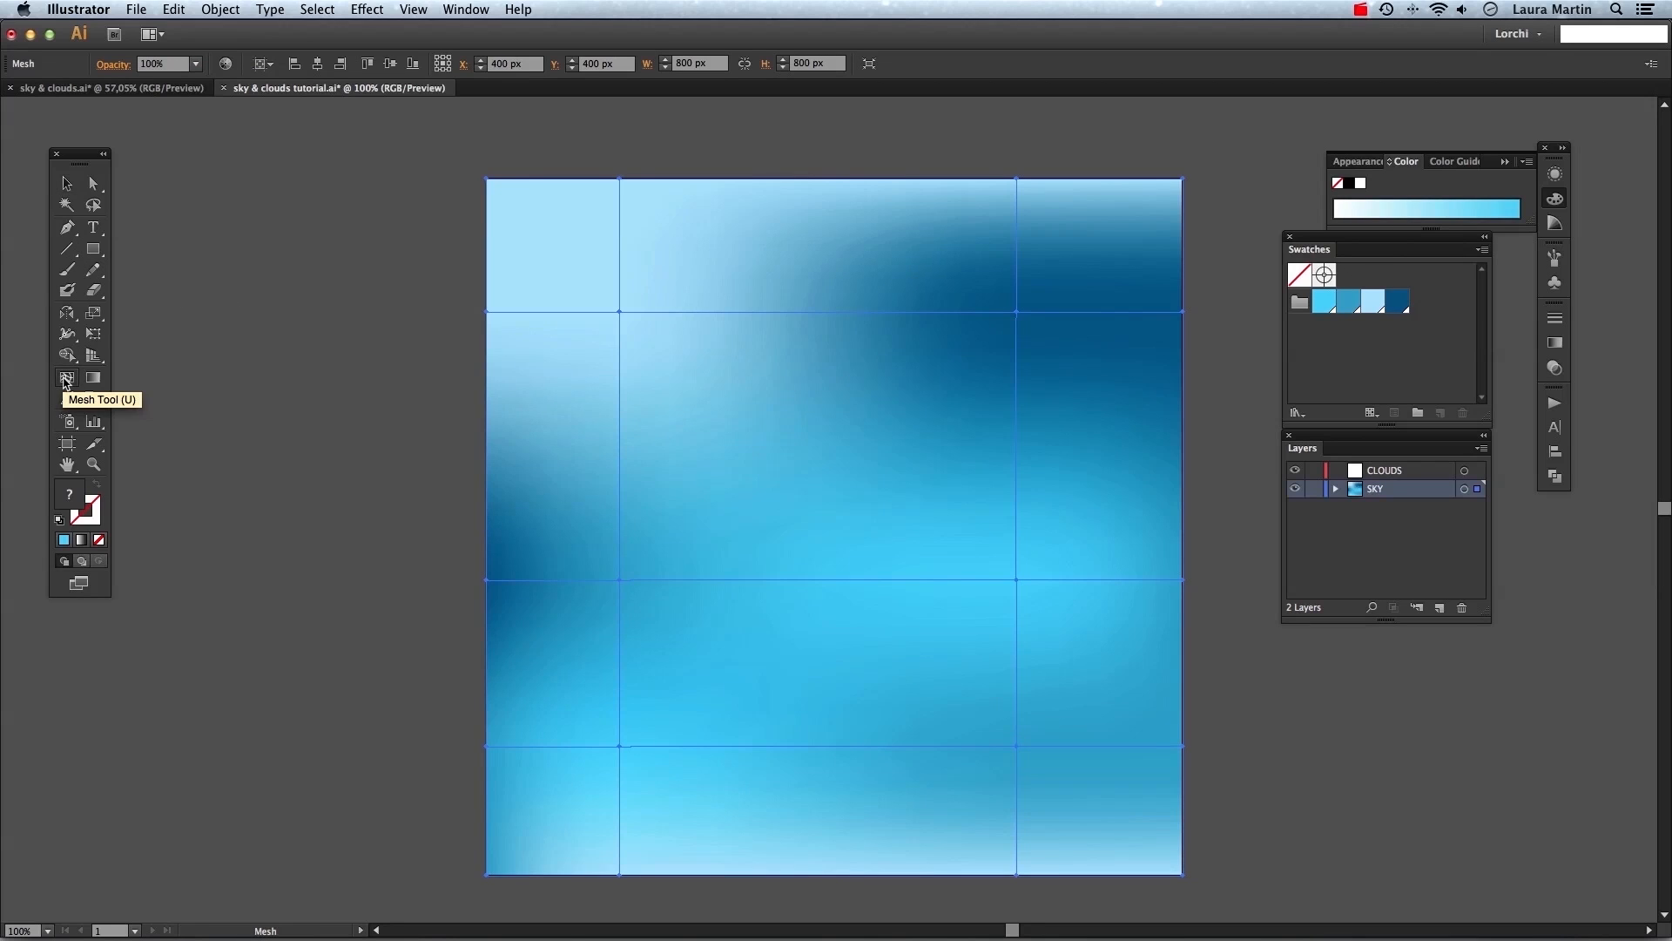
click(908, 312)
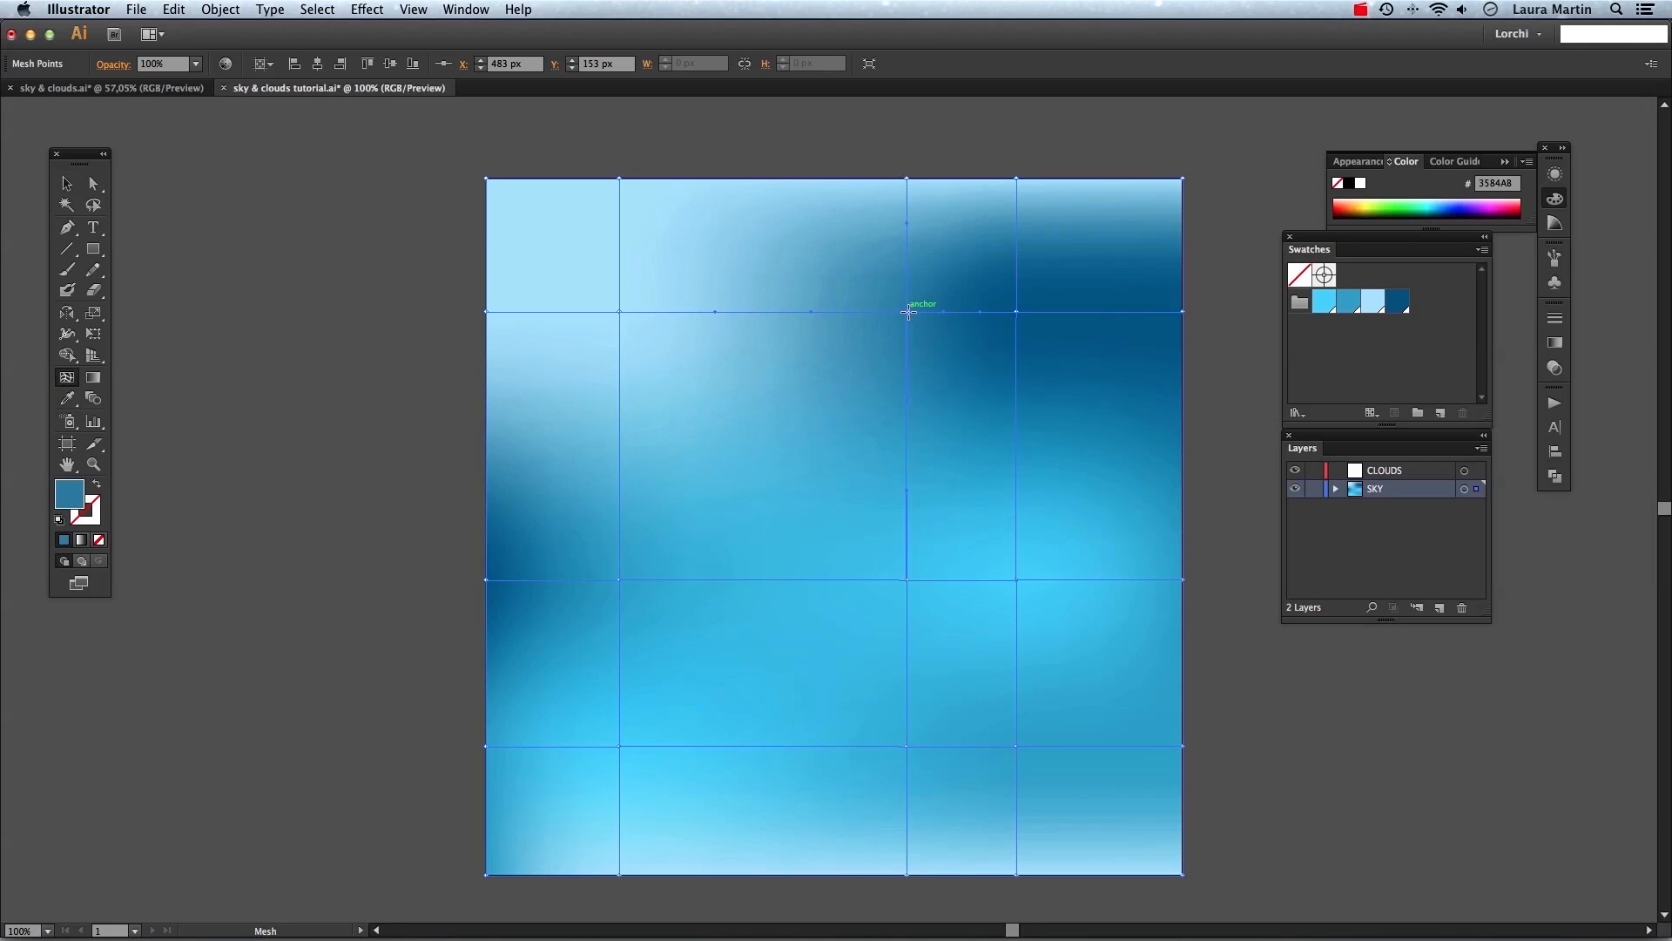
Try several swatches on the new mesh point and settle on the dark blue swatch.
click(93, 185)
click(1402, 304)
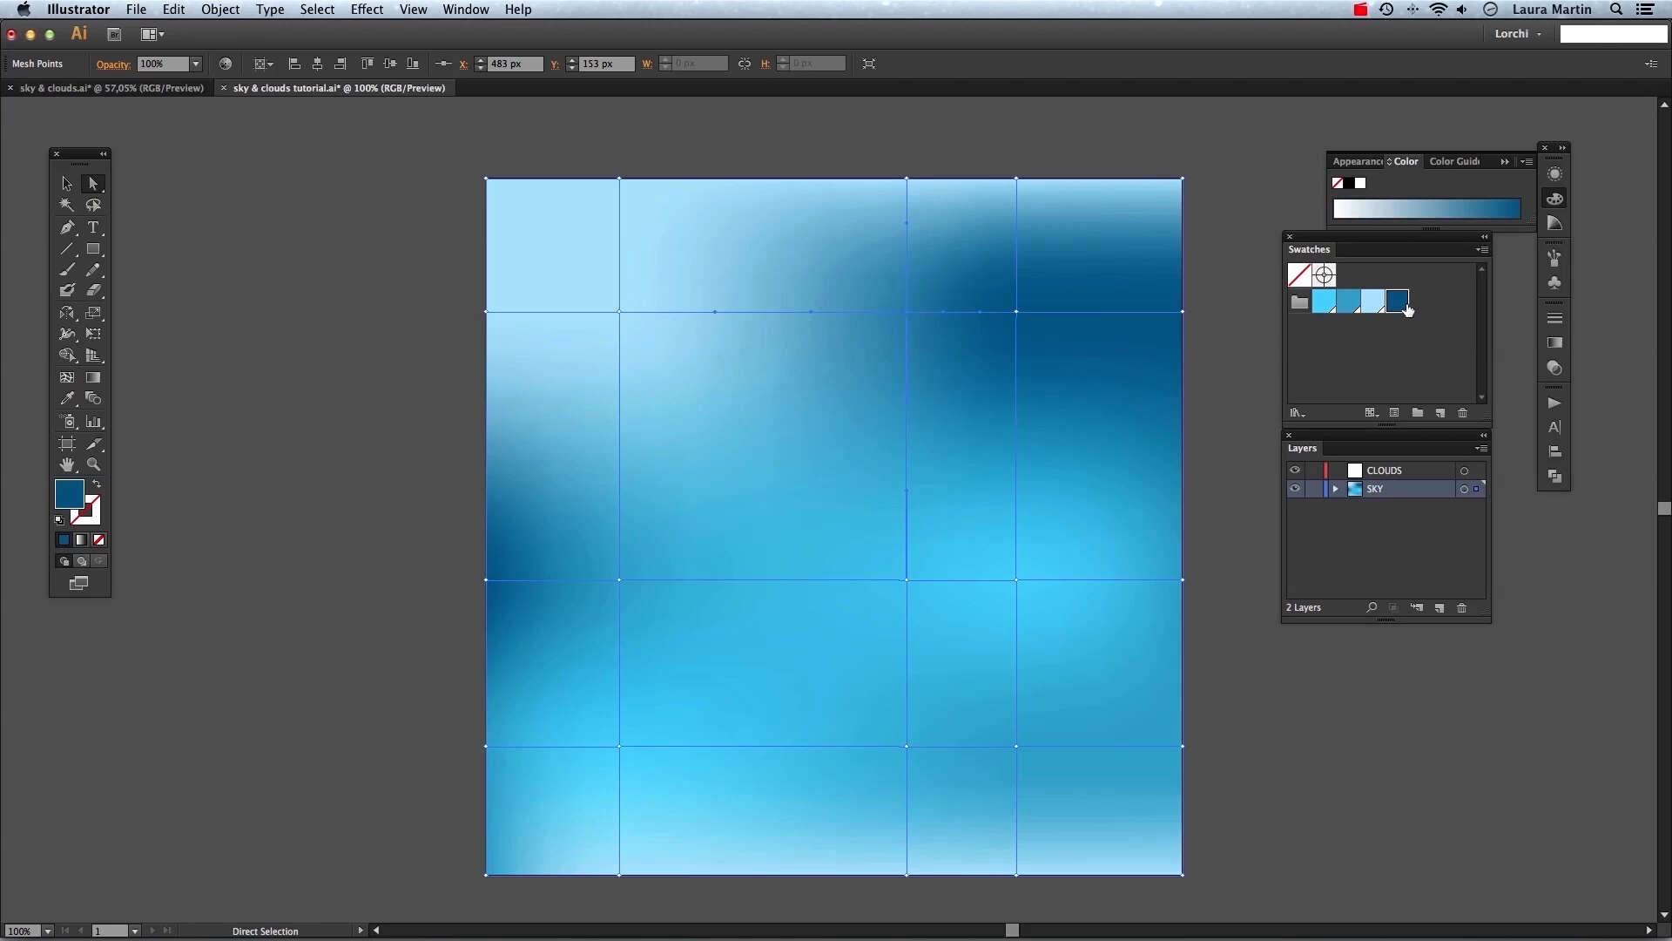
click(1376, 304)
click(1350, 305)
click(1325, 301)
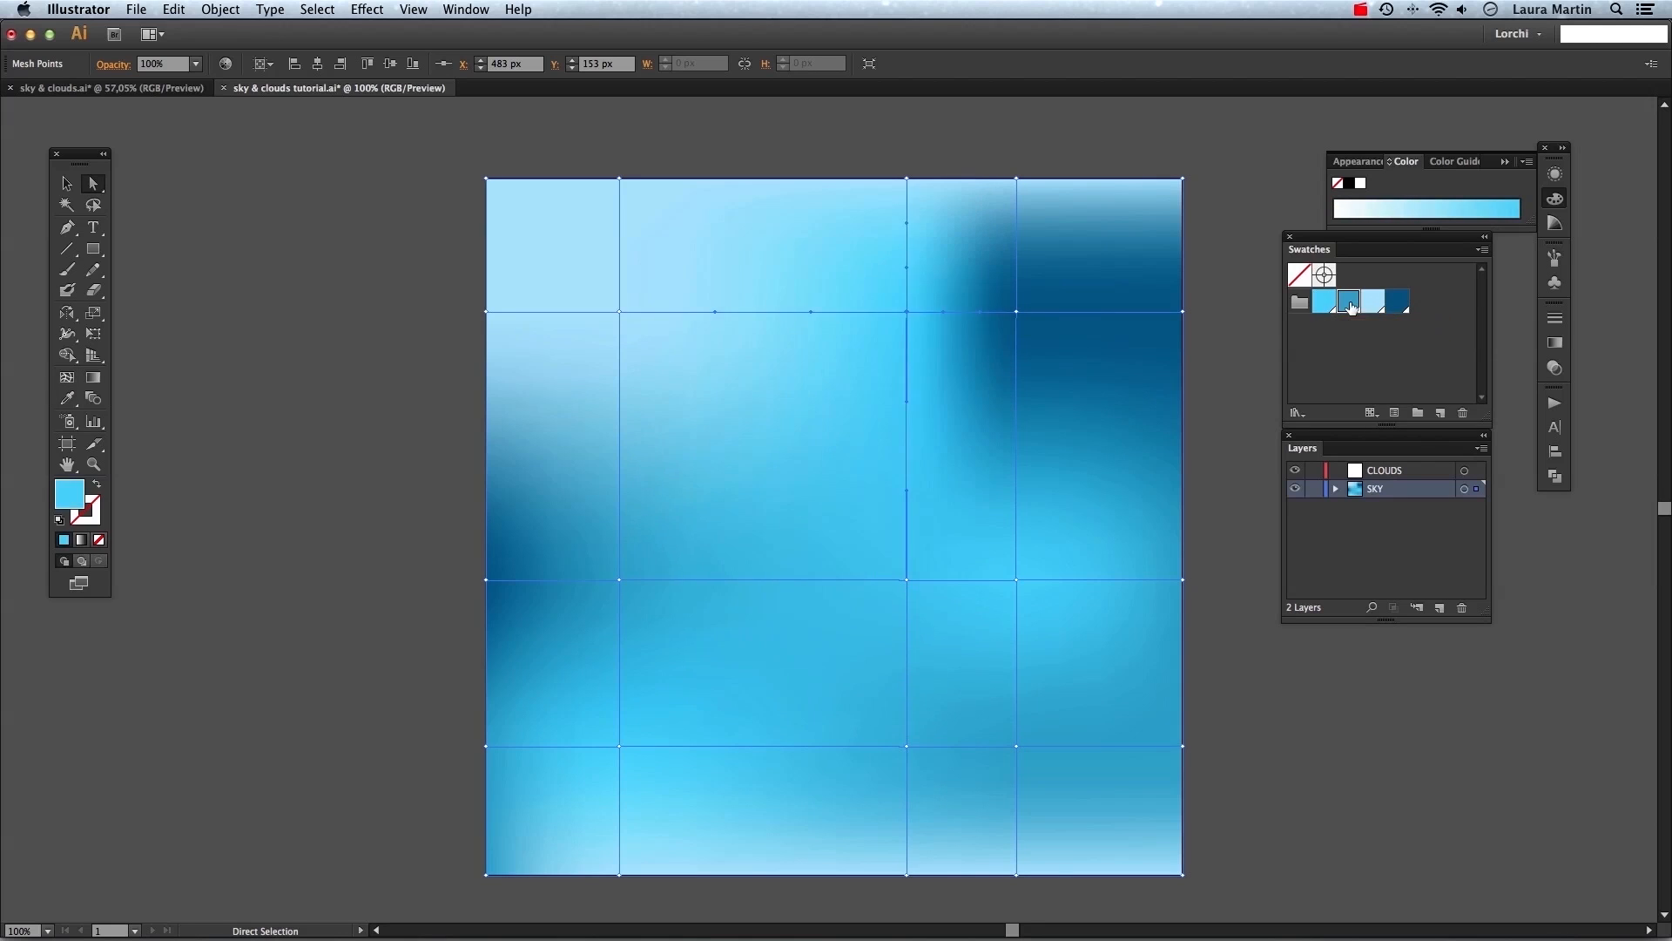
click(1397, 302)
key(v)
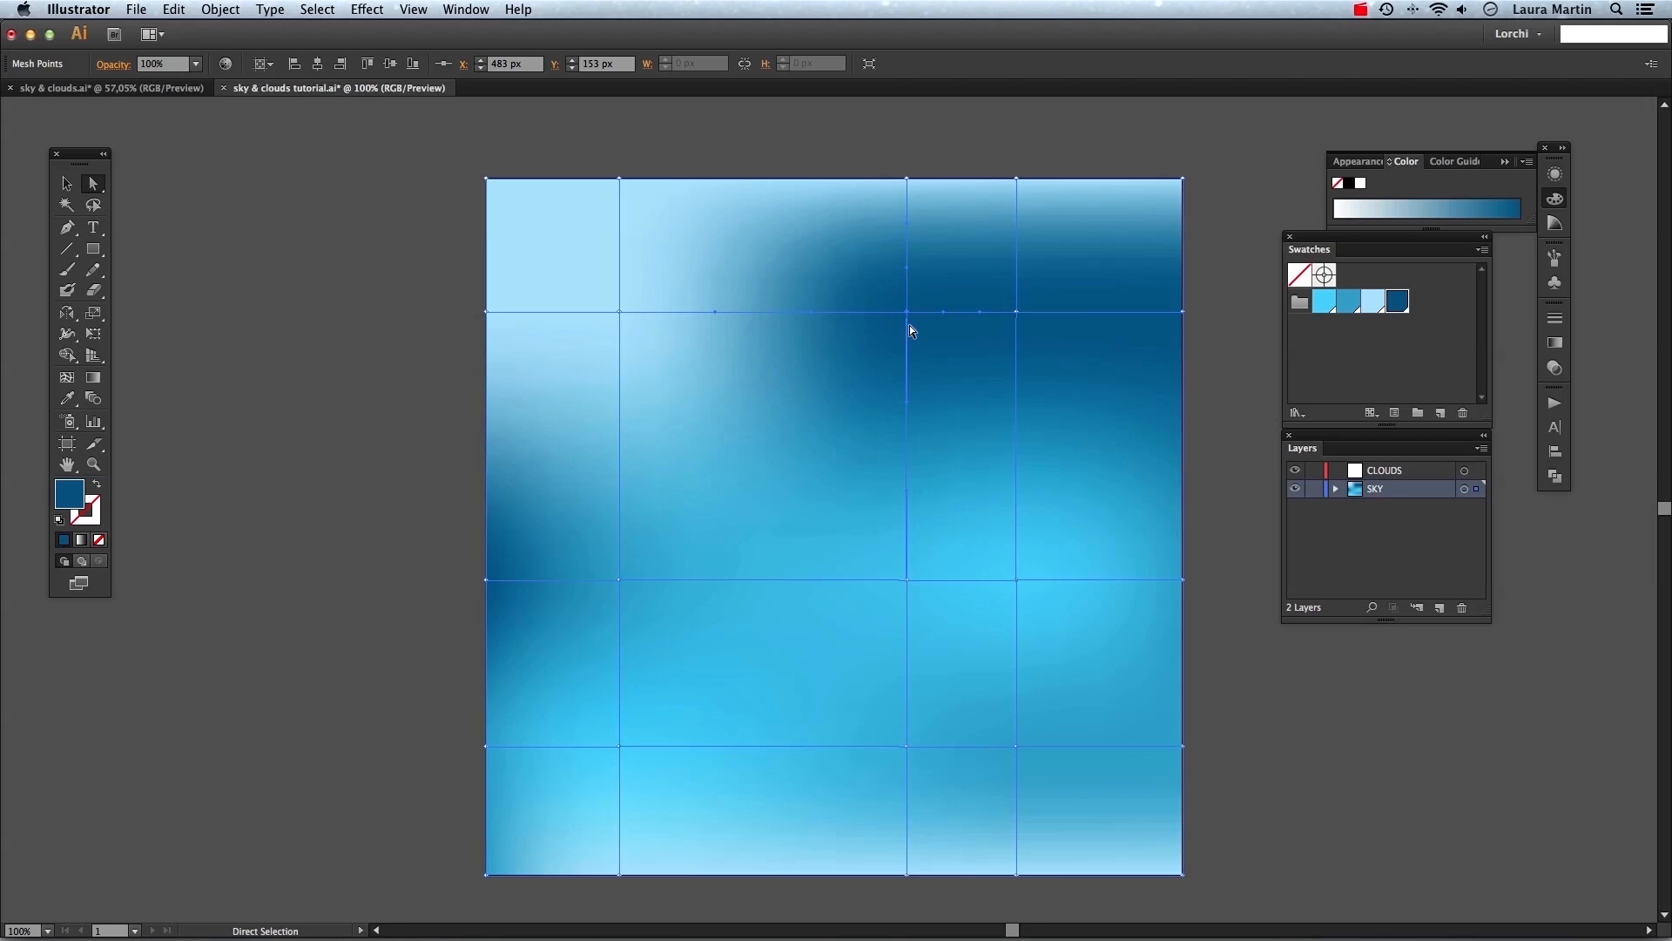
Sample colors from the surrounding sky with the Eyedropper to recolor the selected mesh point, then deselect.
click(69, 405)
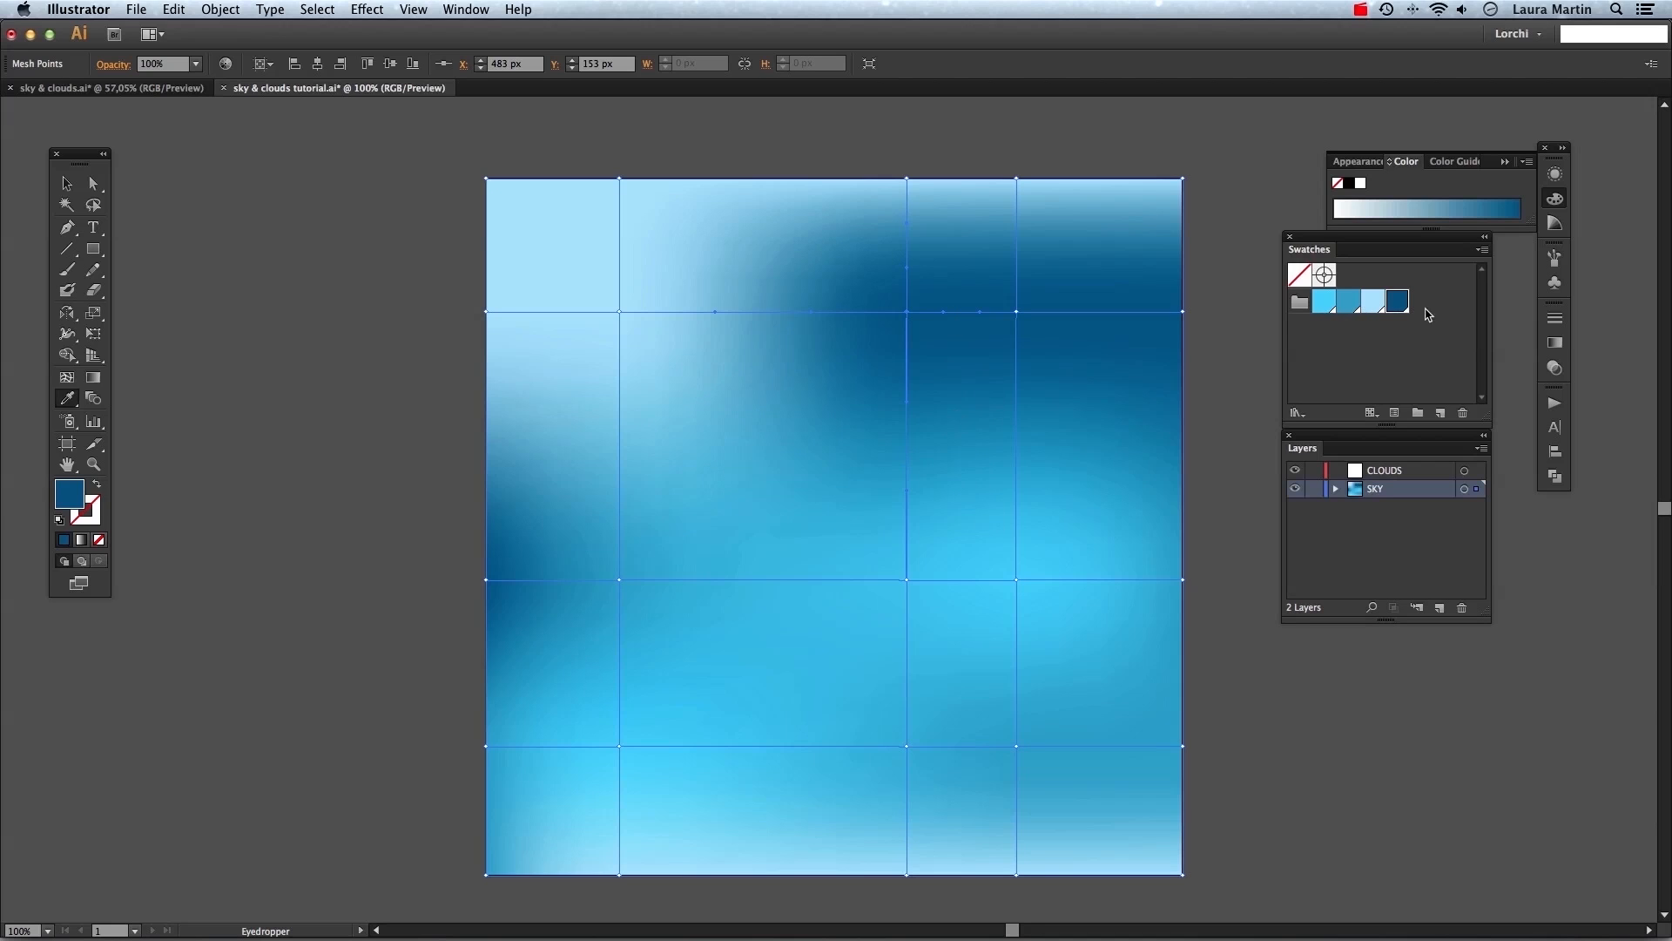
click(962, 416)
click(961, 414)
click(1076, 363)
click(1039, 326)
click(984, 399)
key(v)
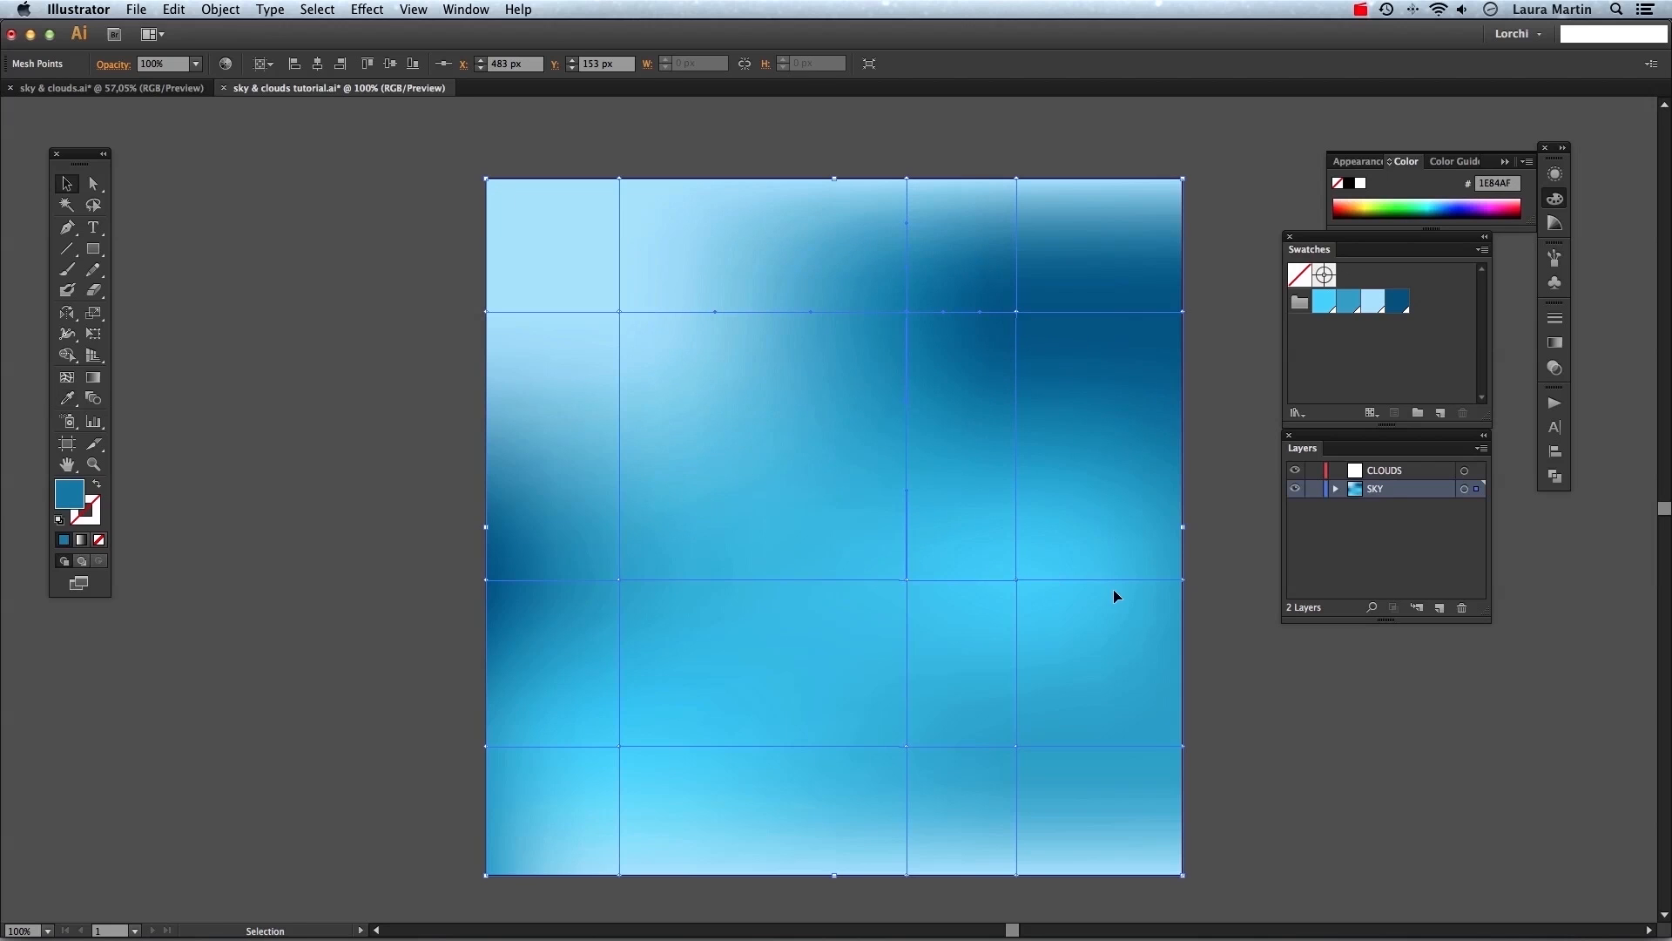
click(1228, 631)
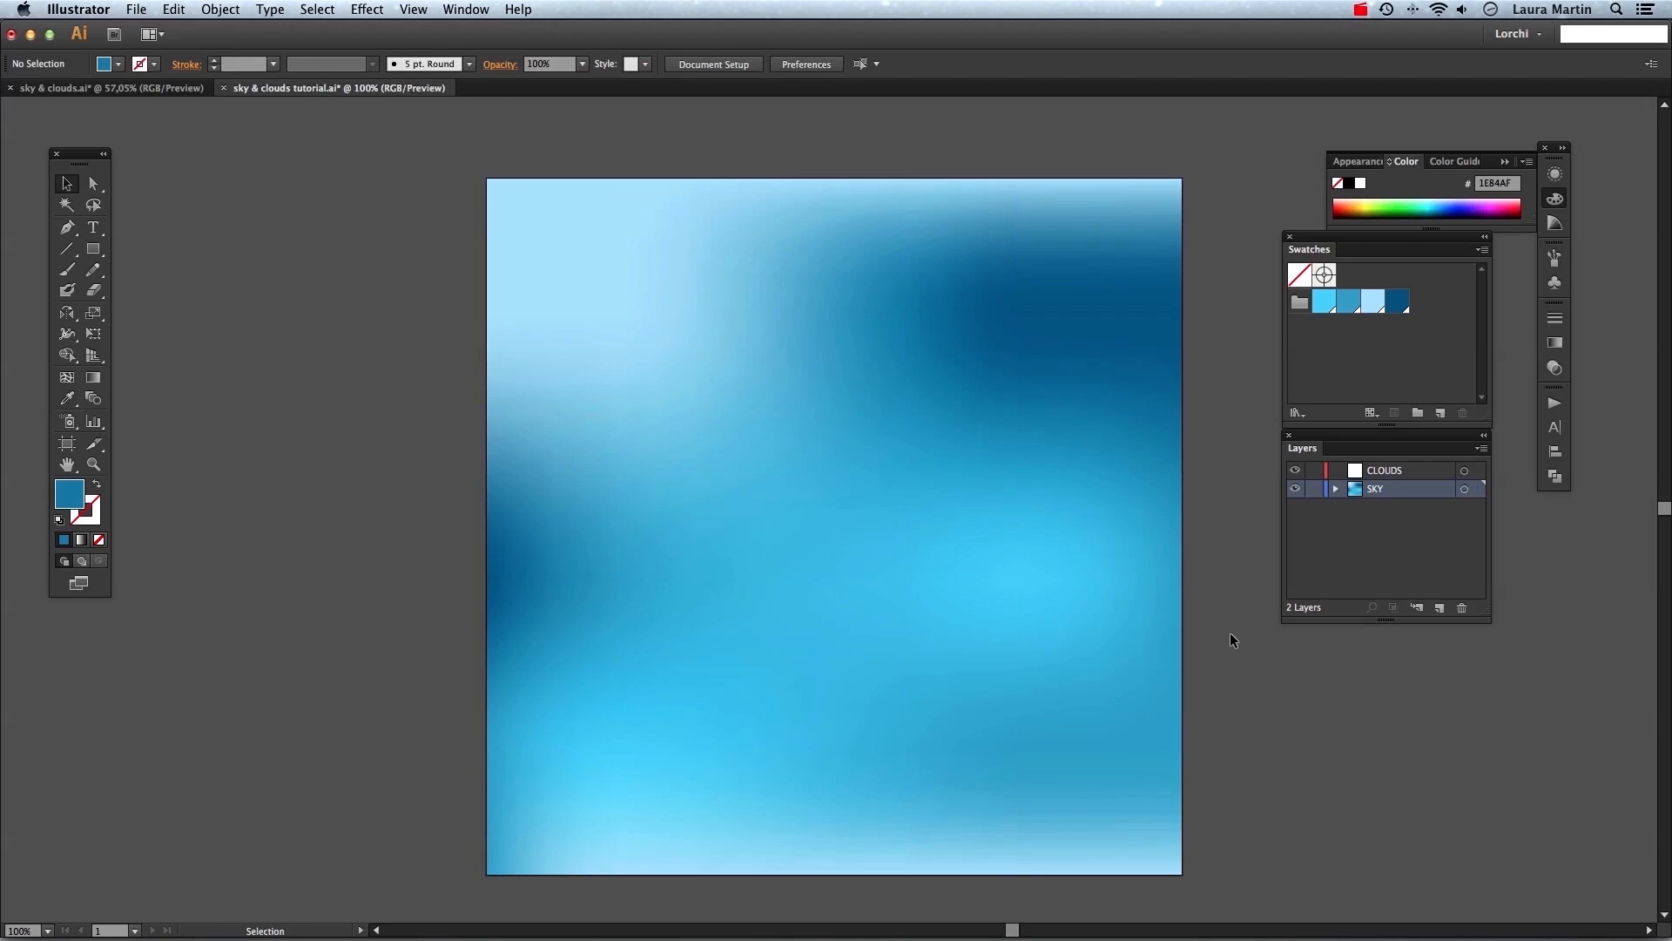
Lock the SKY layer and make the CLOUDS layer active.
click(1060, 619)
click(1265, 683)
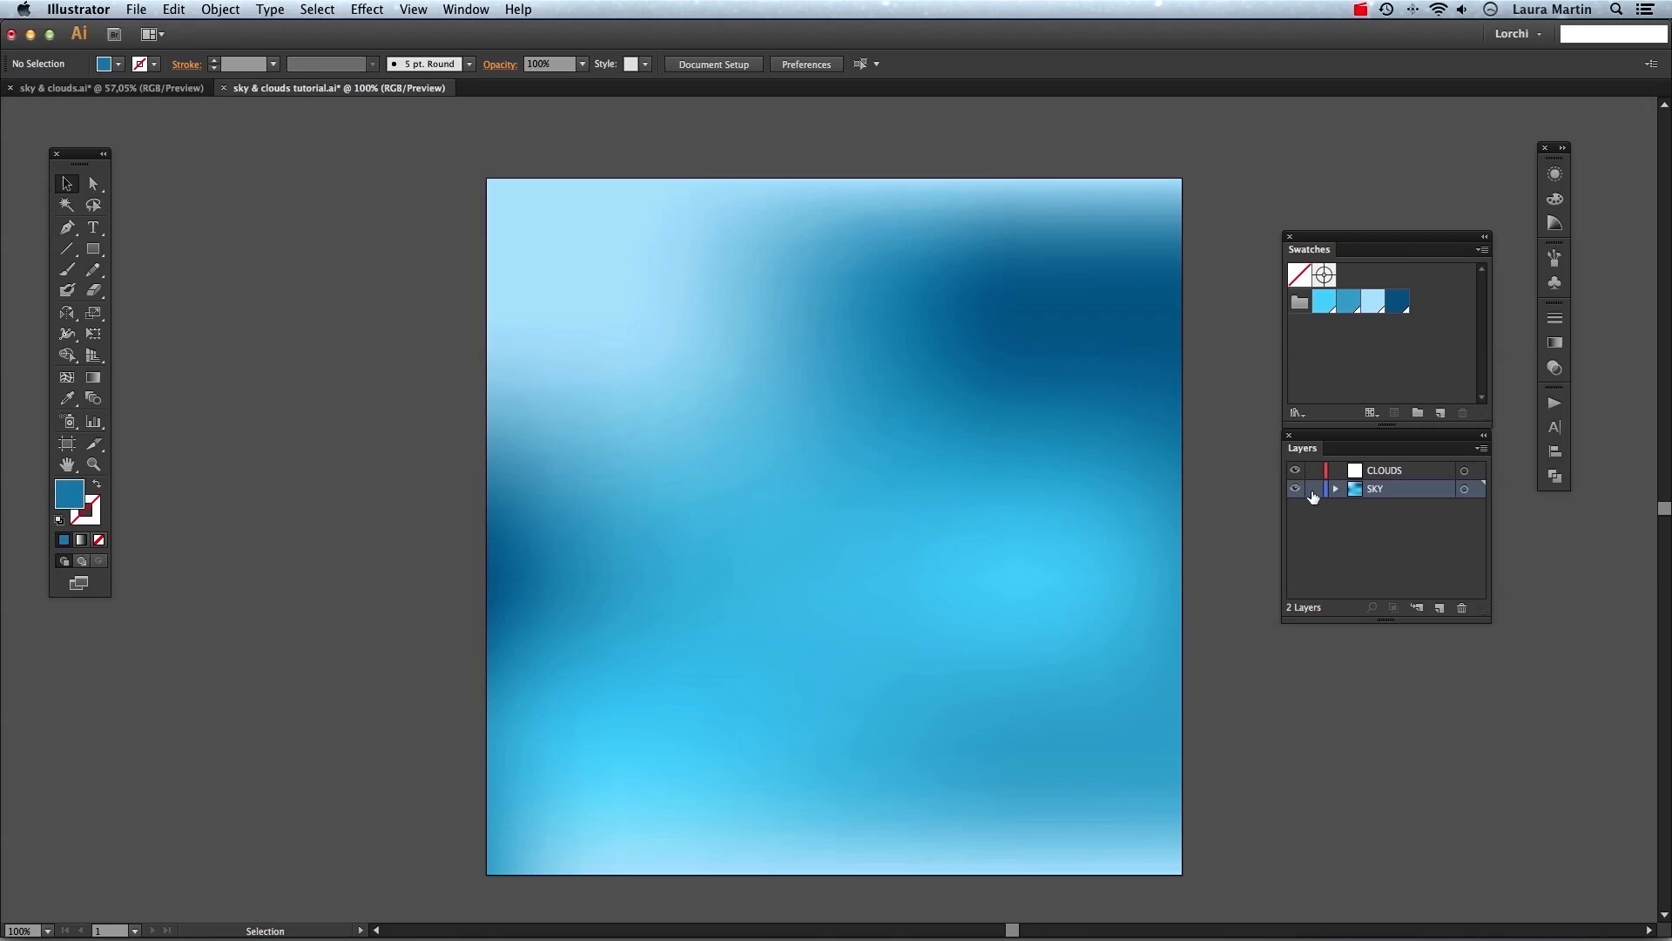
click(1390, 470)
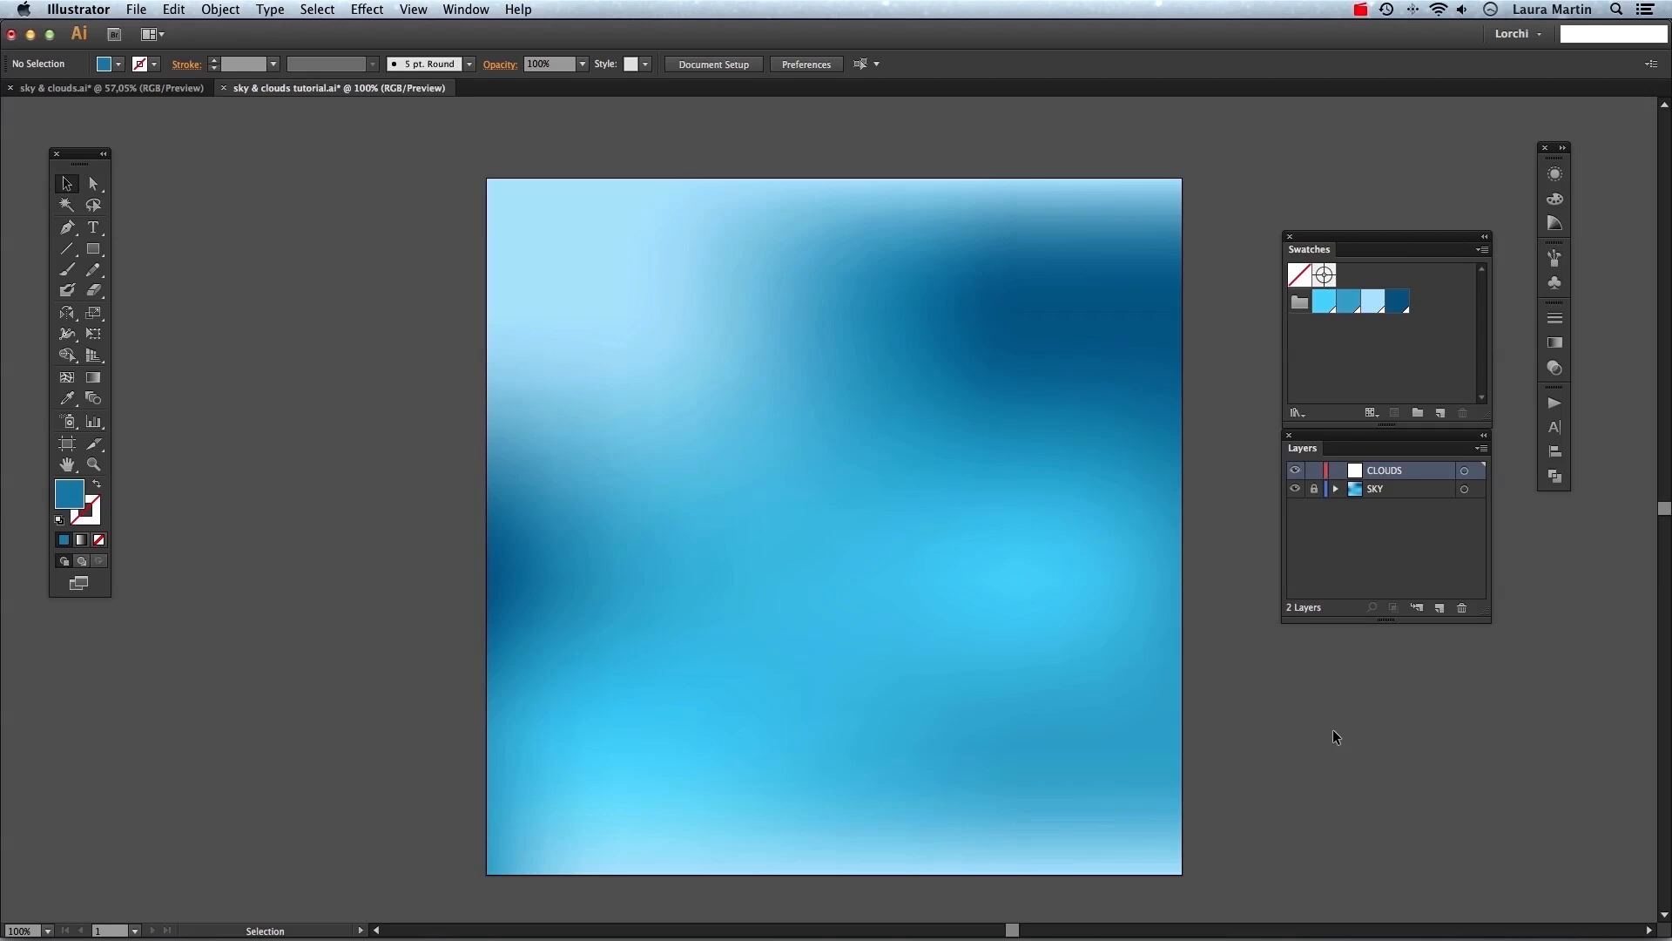
Save the document and draw an ellipse about 324 × 257 px in the lower left of the sky.
key(super+s)
key(l)
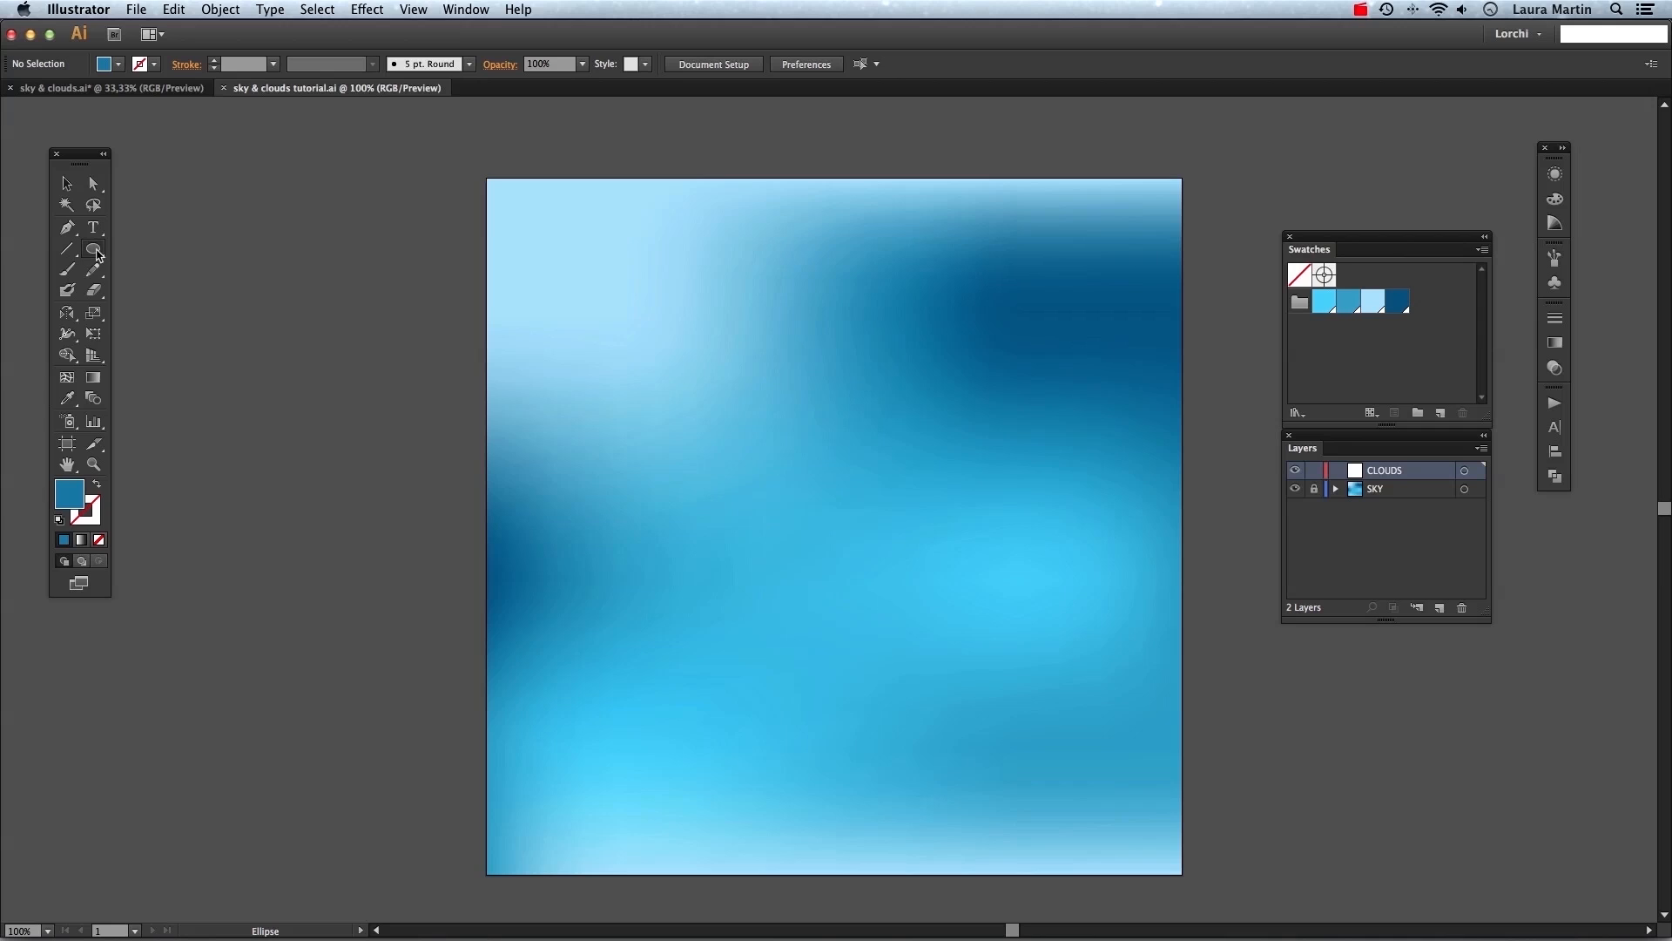
drag(96, 253, 273, 296)
drag(562, 572, 844, 795)
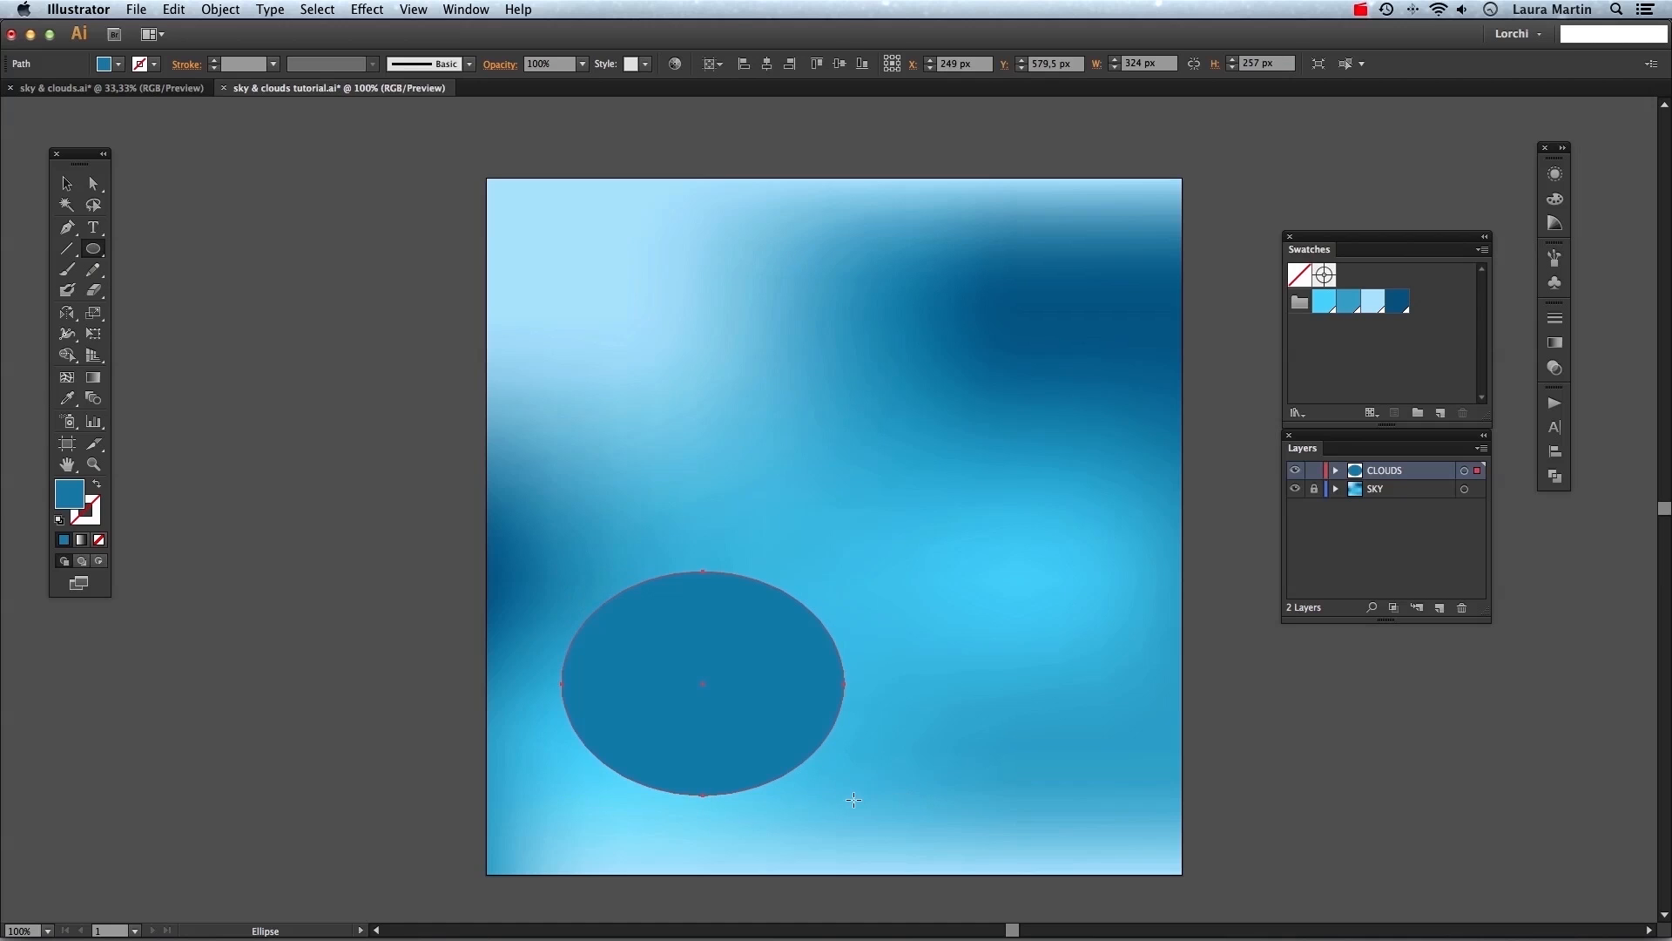
Set the ellipse's fill color to white.
double_click(76, 503)
drag(1116, 416, 982, 332)
key(Return)
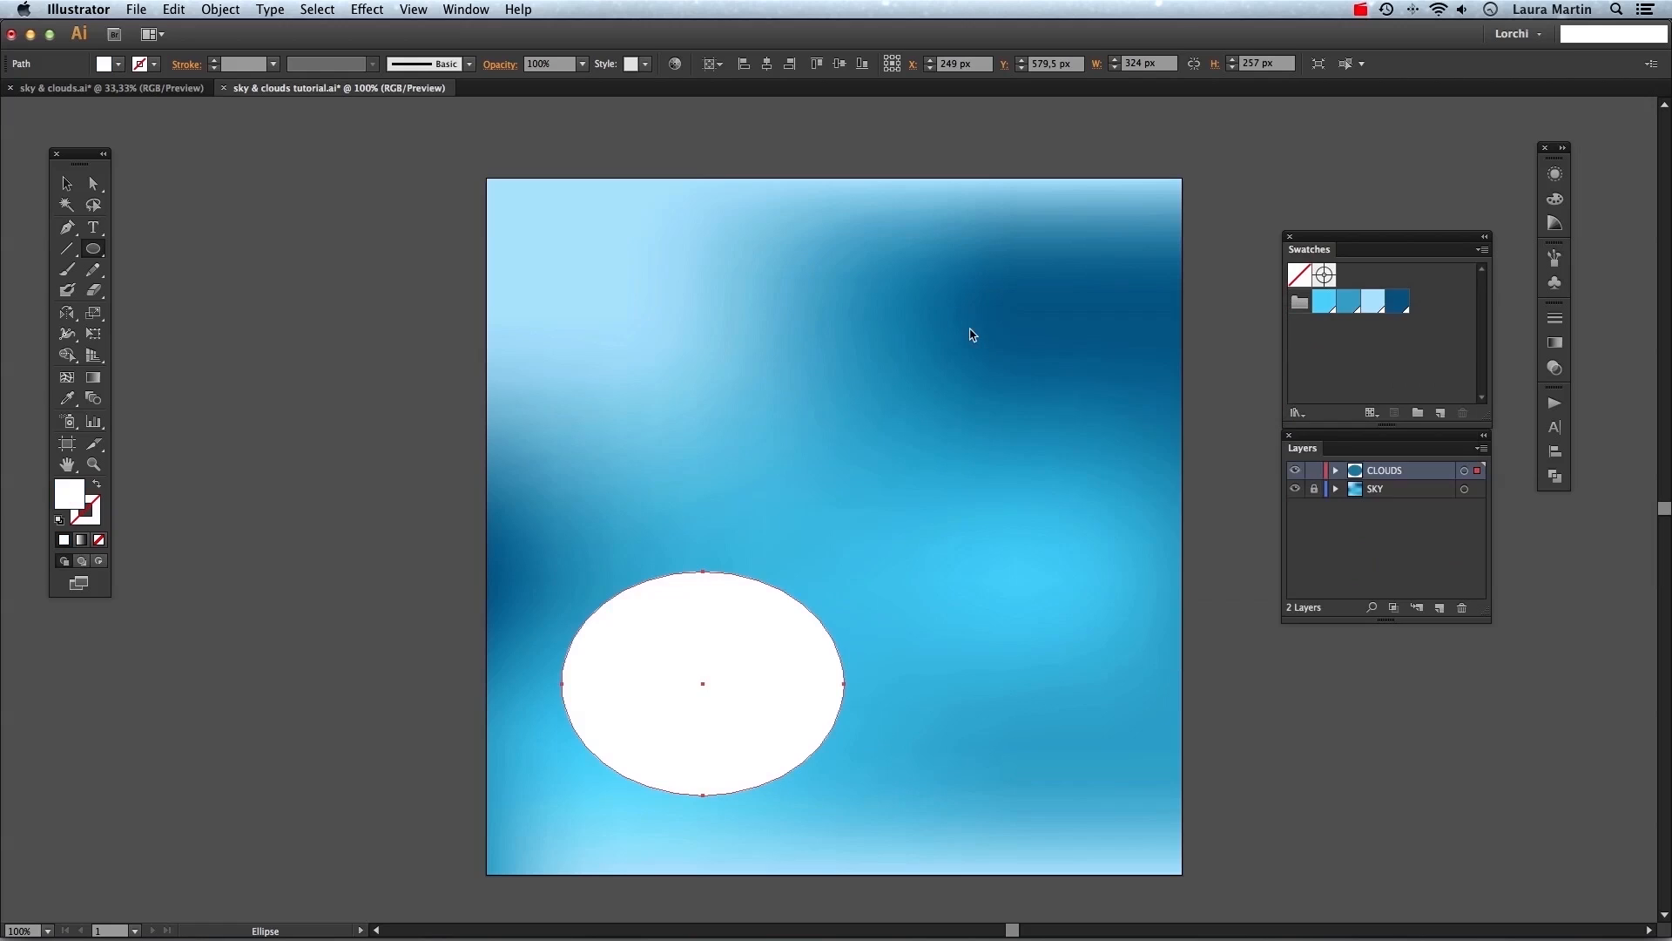
Set the ellipse's opacity to 70%.
click(496, 66)
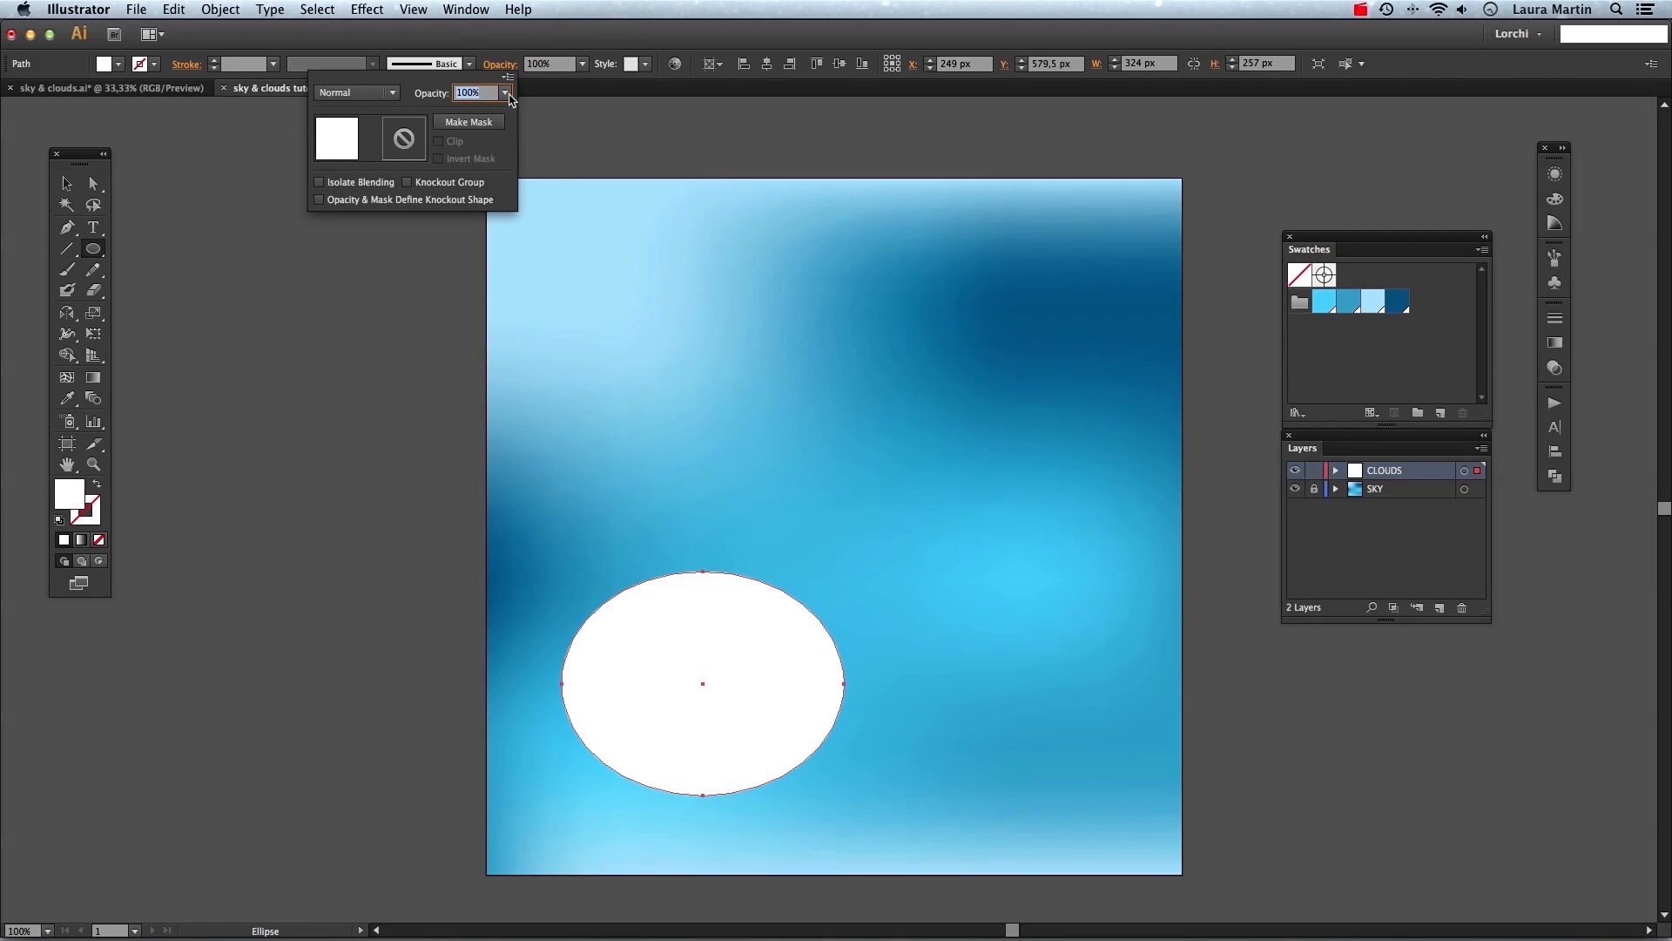
click(507, 94)
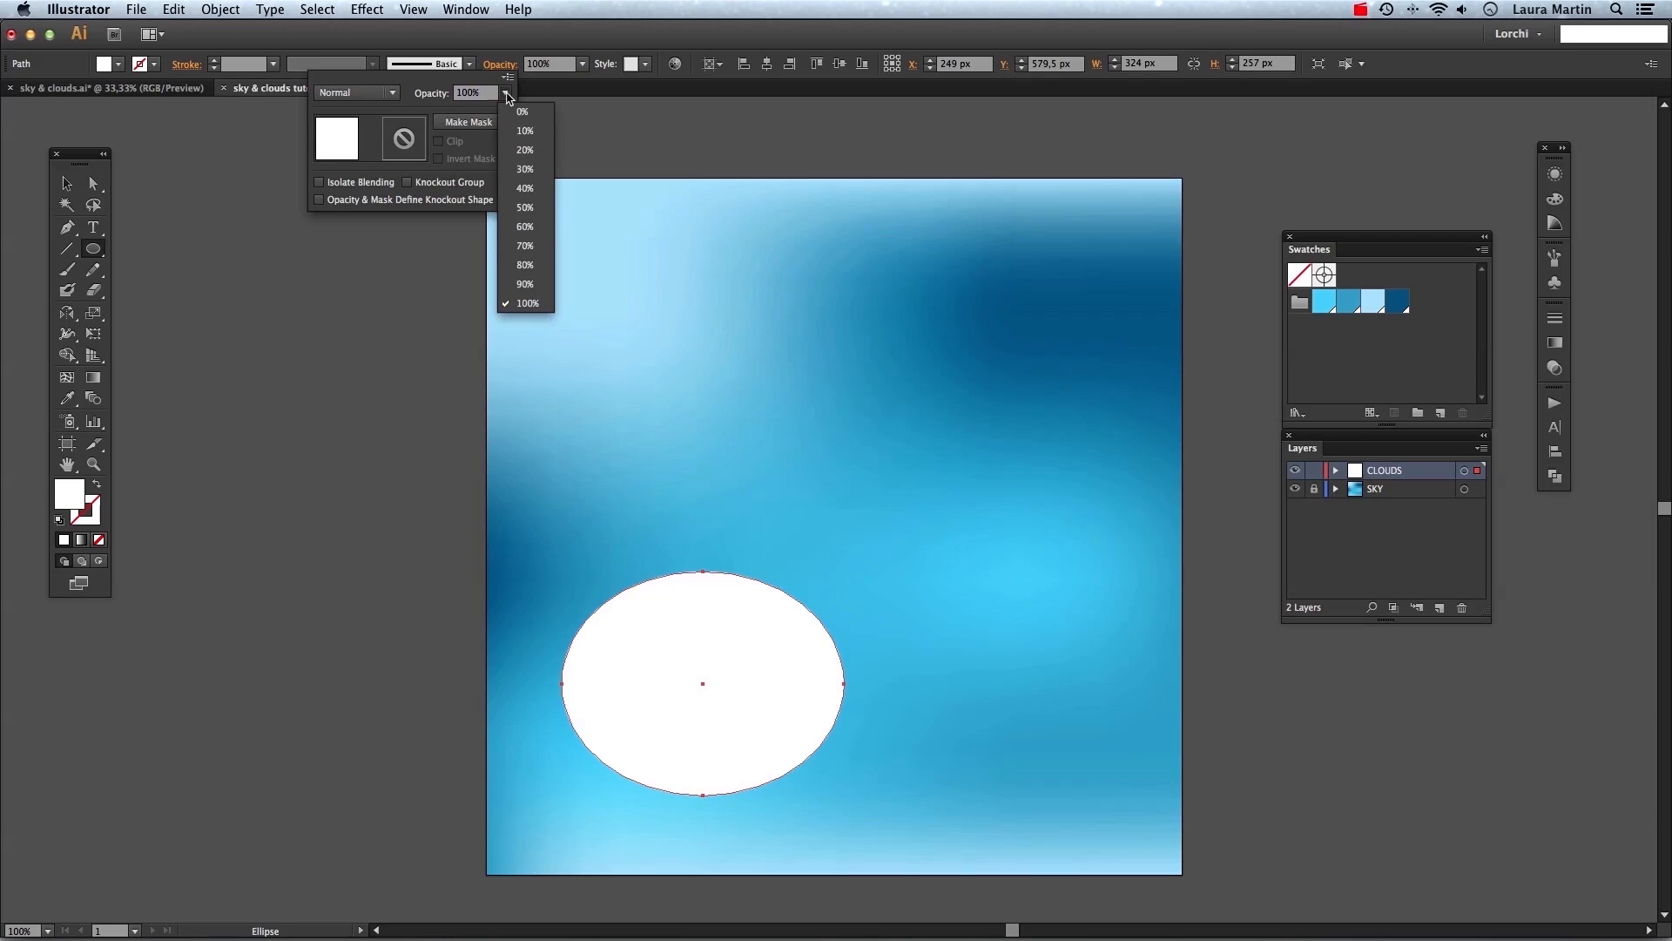
click(544, 253)
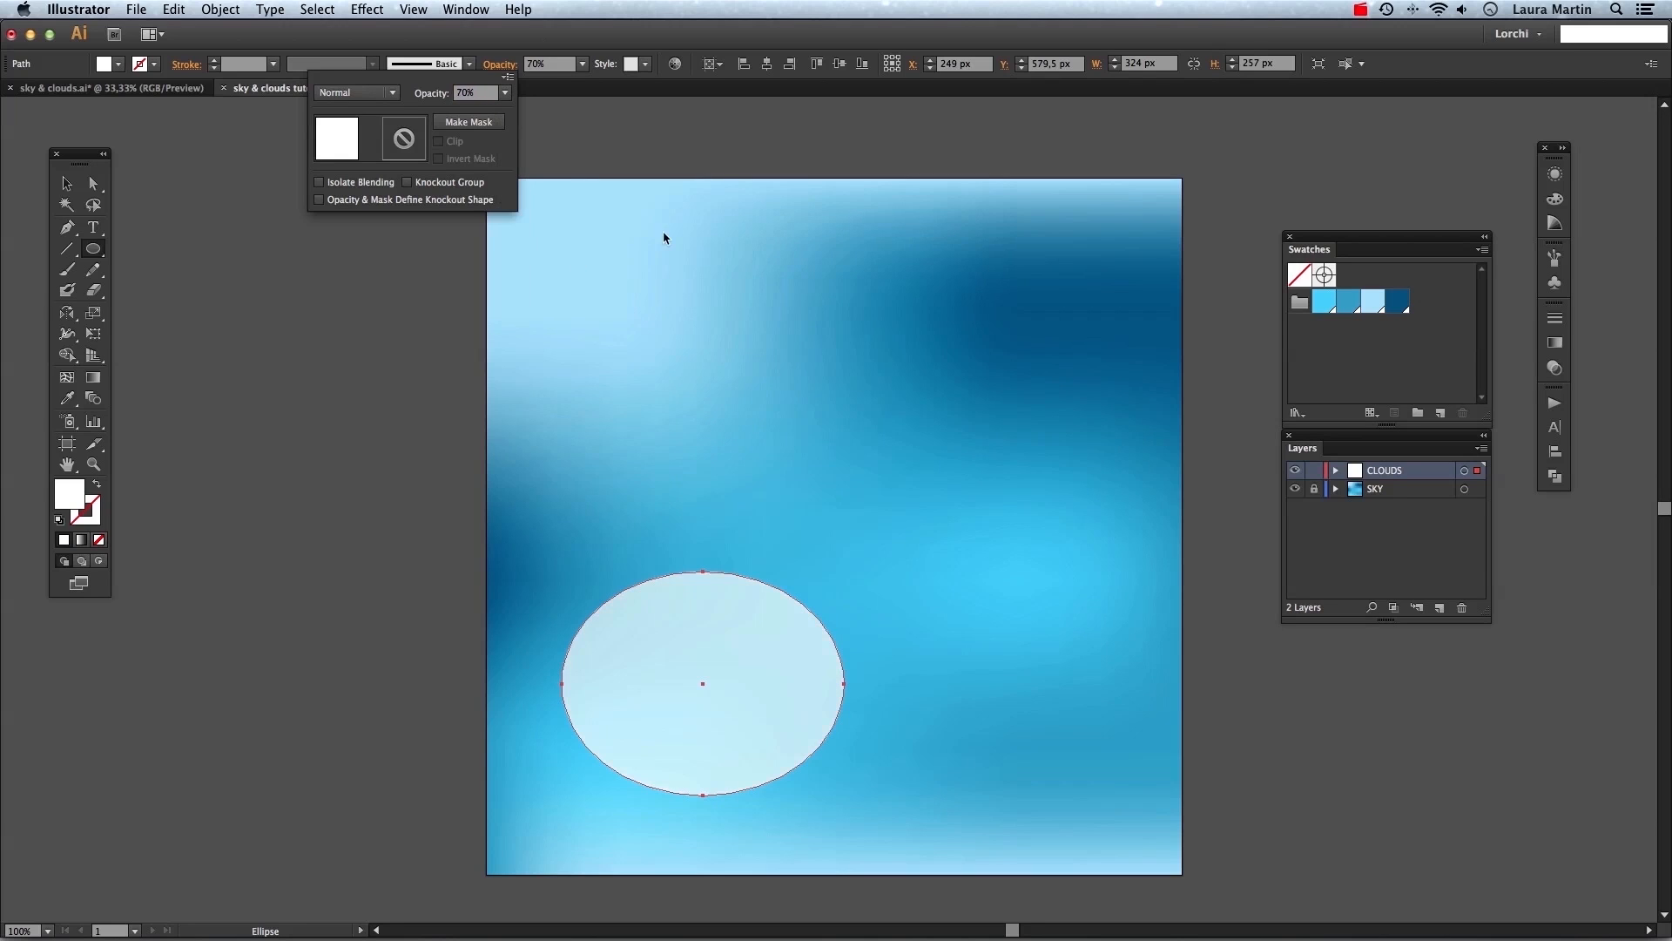
click(688, 197)
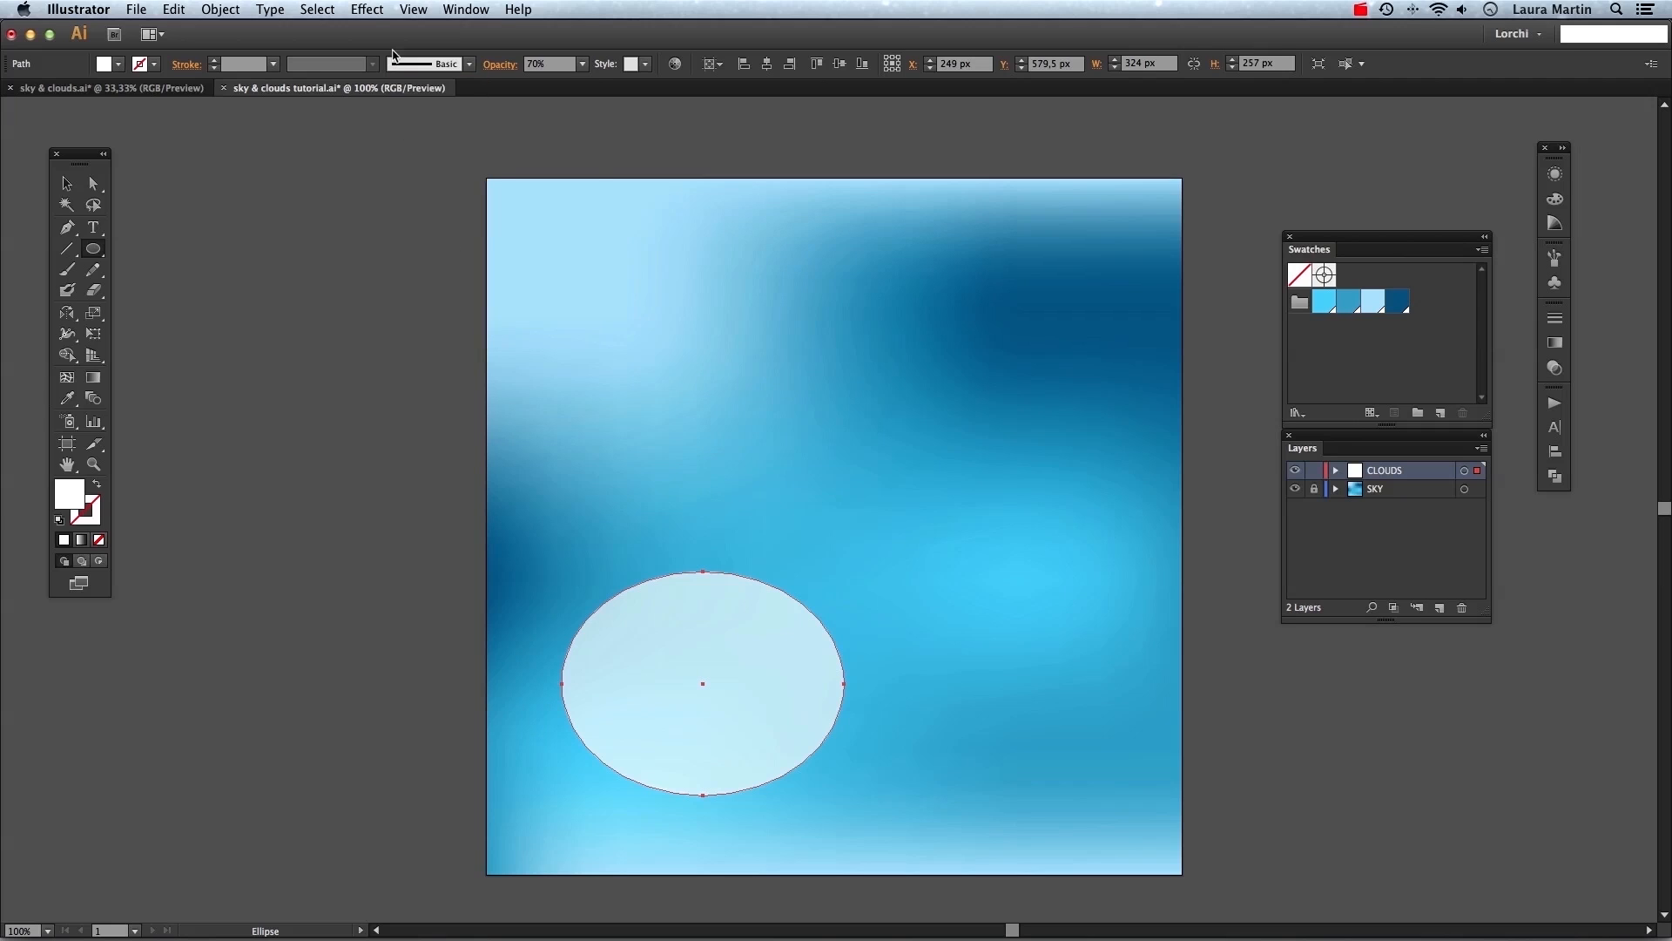
Open the Scribble effect for the ellipse and set the angle to -10° and path overlap variation to 100 px.
click(378, 11)
mouse_move(426, 237)
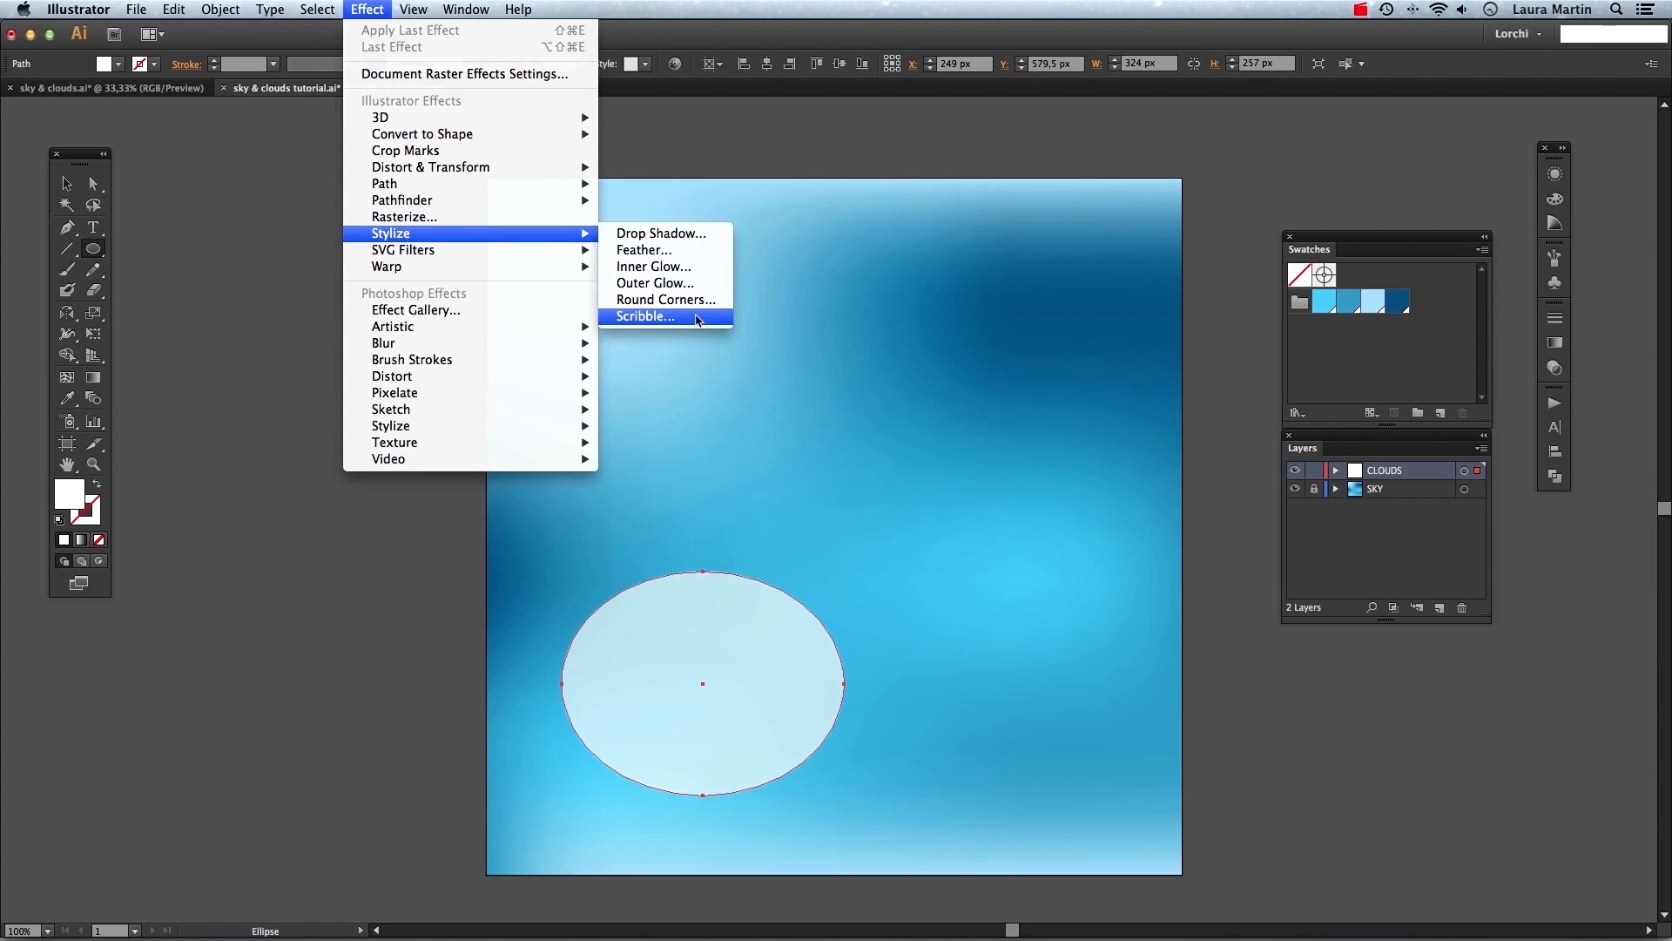
click(697, 321)
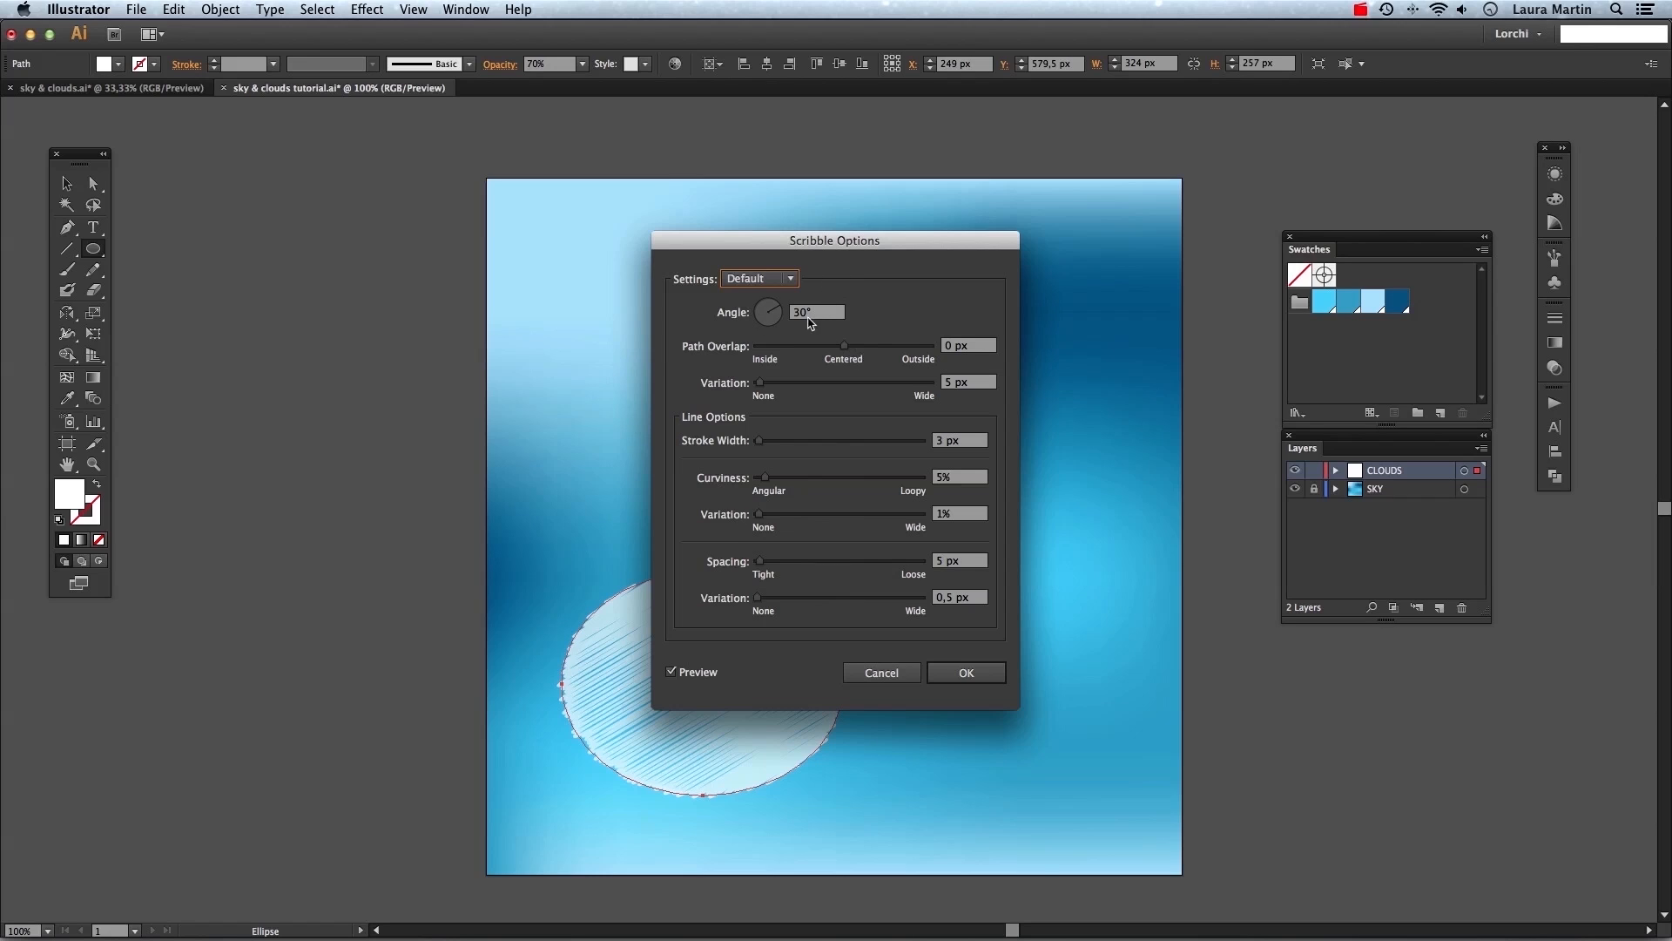
click(780, 319)
drag(780, 319, 777, 302)
double_click(807, 312)
text(-10)
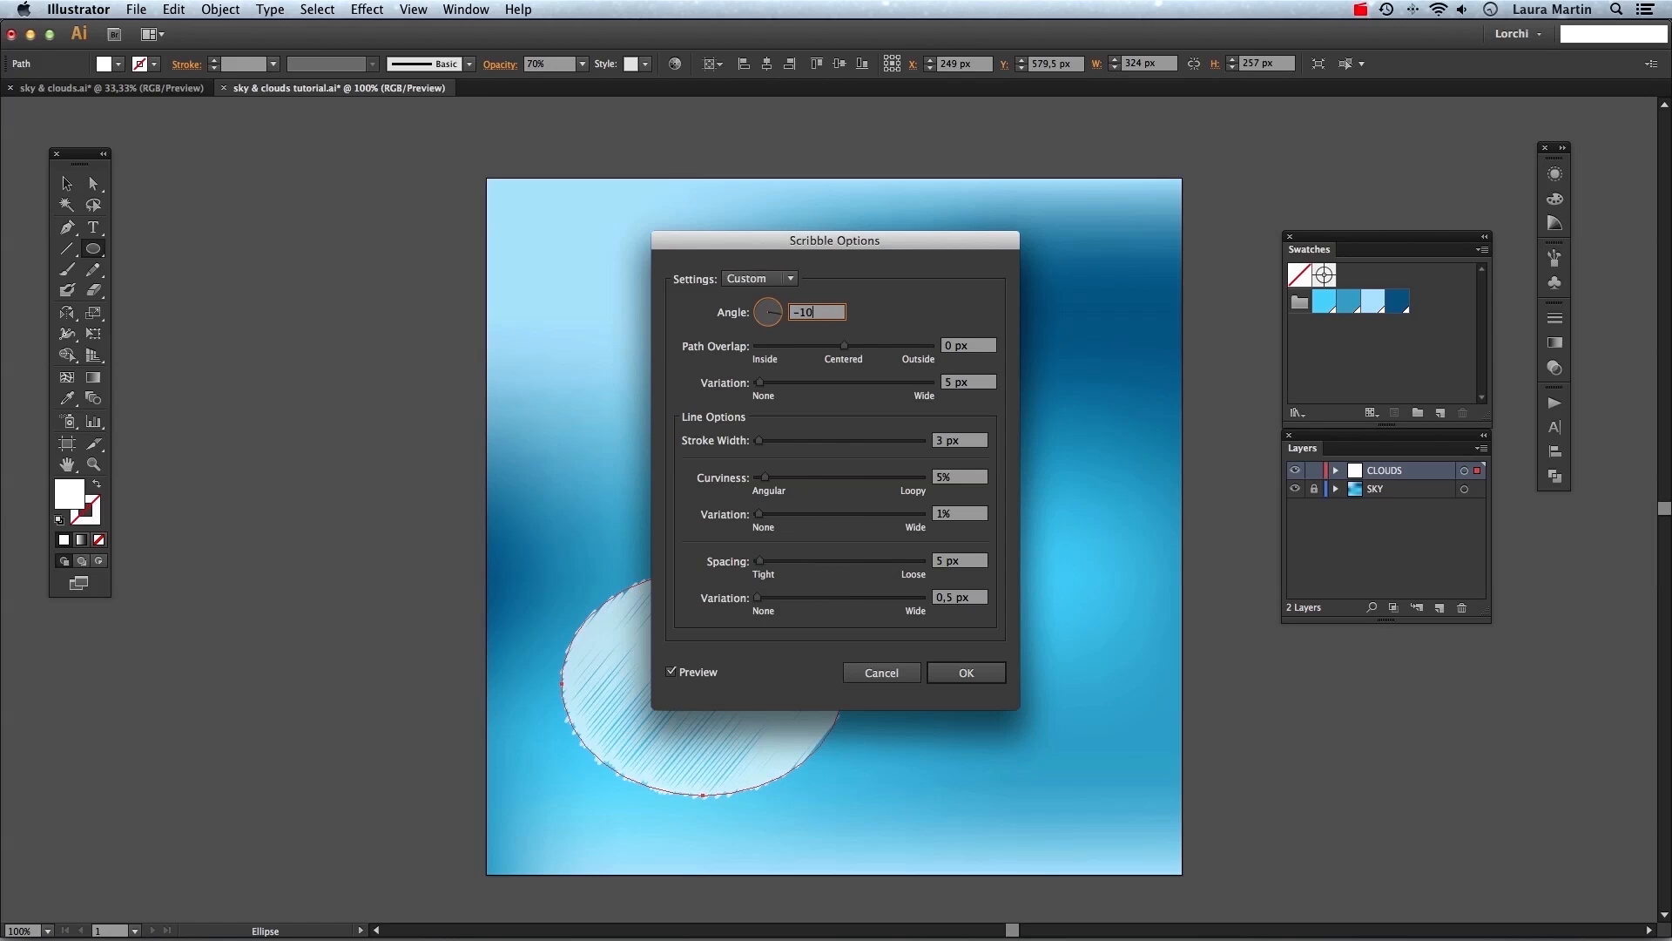
key(Tab)
key(Tab)
key(BackSpace)
text(100)
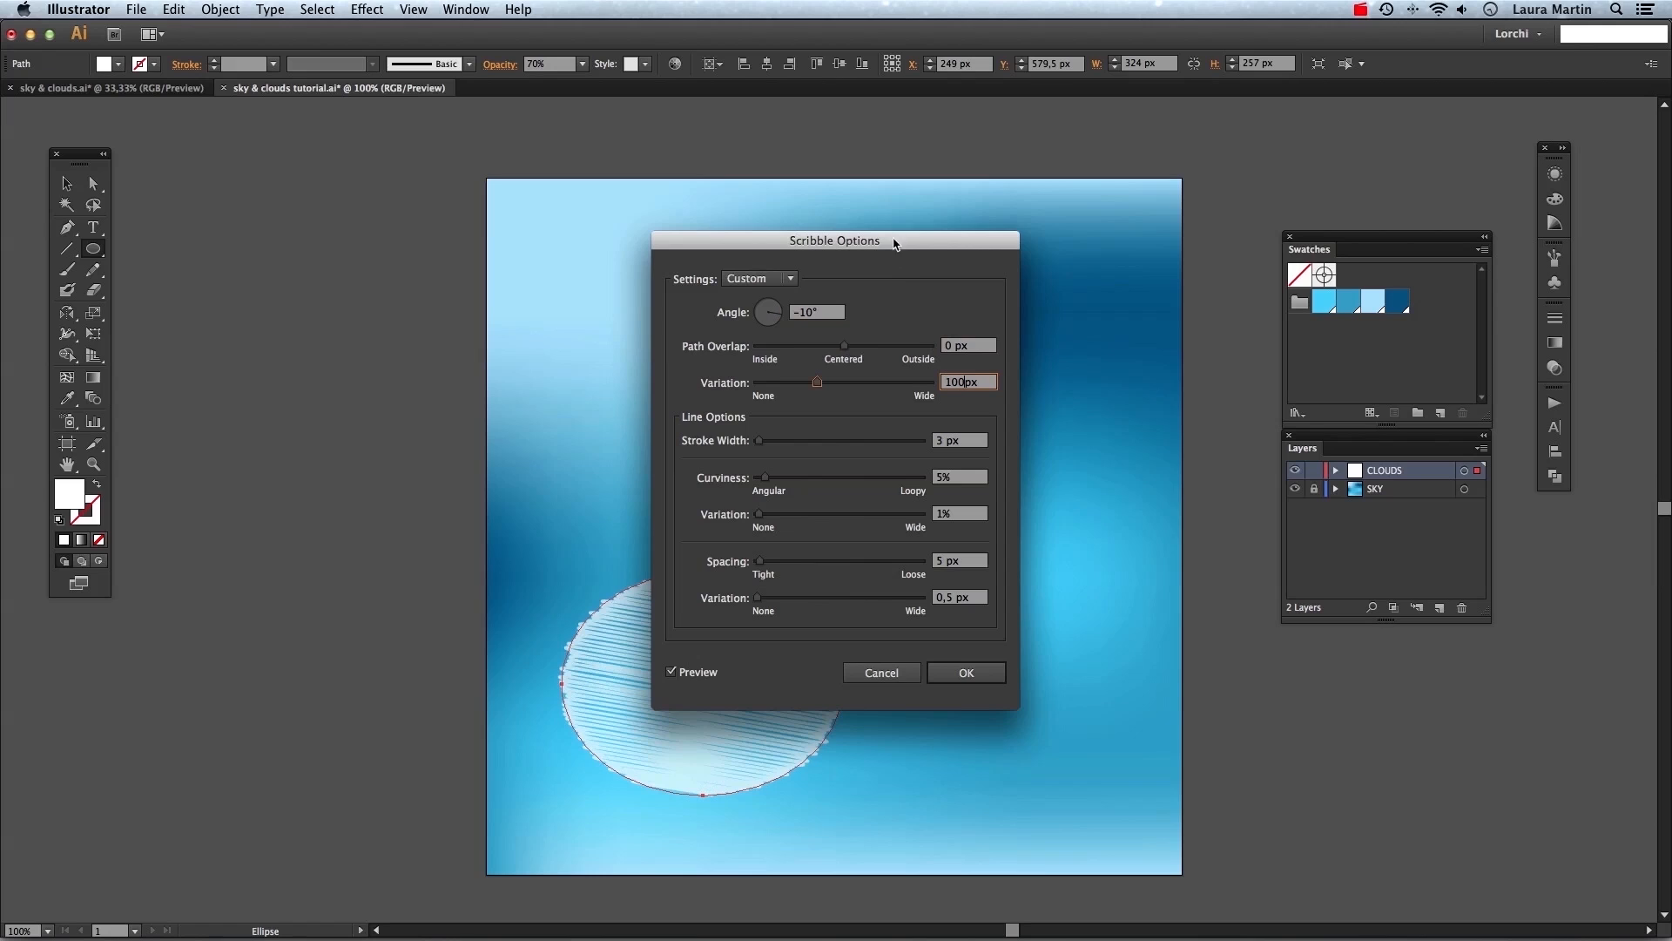
drag(892, 241, 1045, 166)
click(823, 599)
click(823, 598)
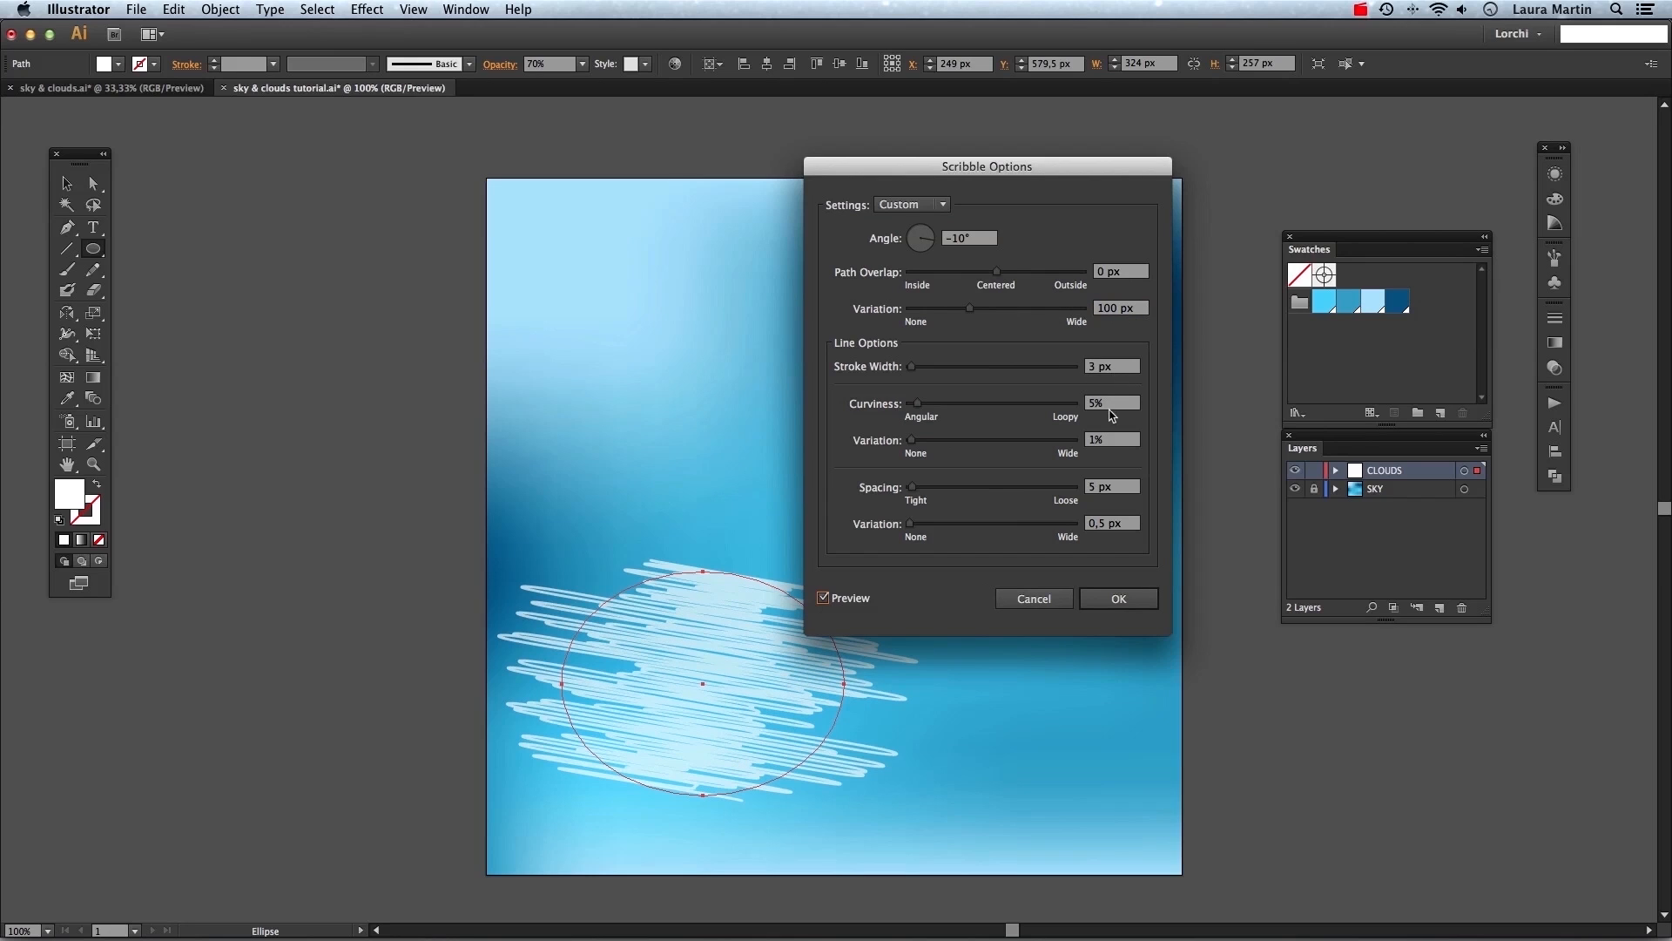
Set scribble stroke width 23 px, curviness 9%, variation 12%, spacing 14 px, spacing variation 32, and confirm.
click(1126, 366)
text(23)
key(Tab)
text(9)
key(Tab)
text(12)
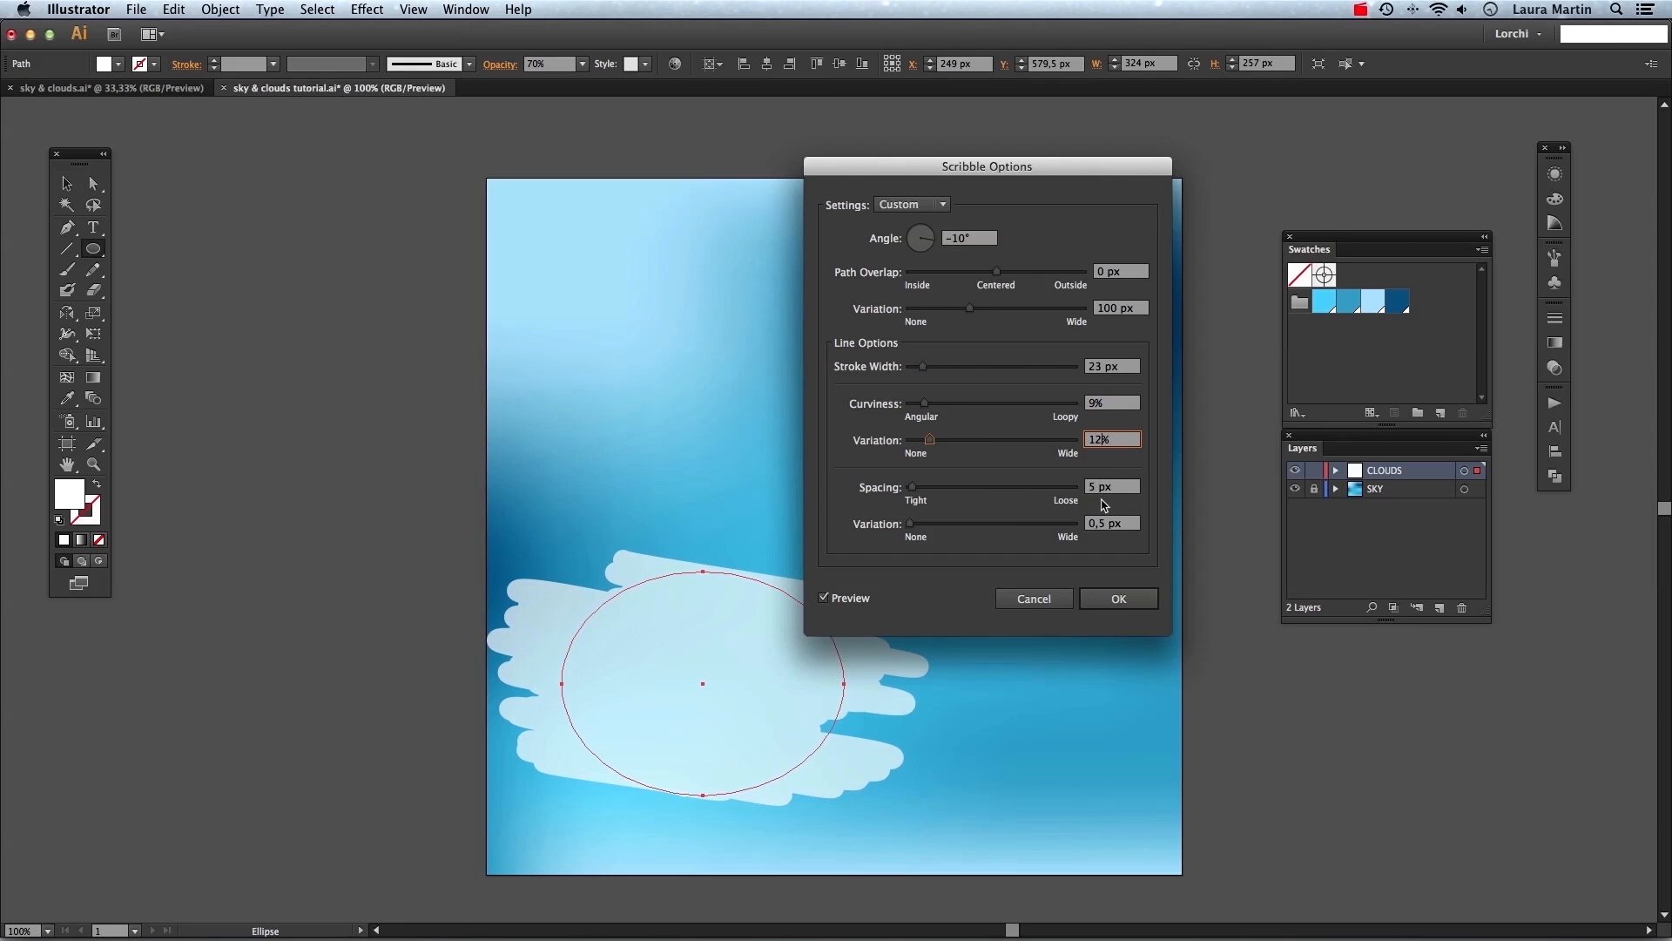
key(Tab)
text(14)
key(Tab)
text(32)
click(1120, 605)
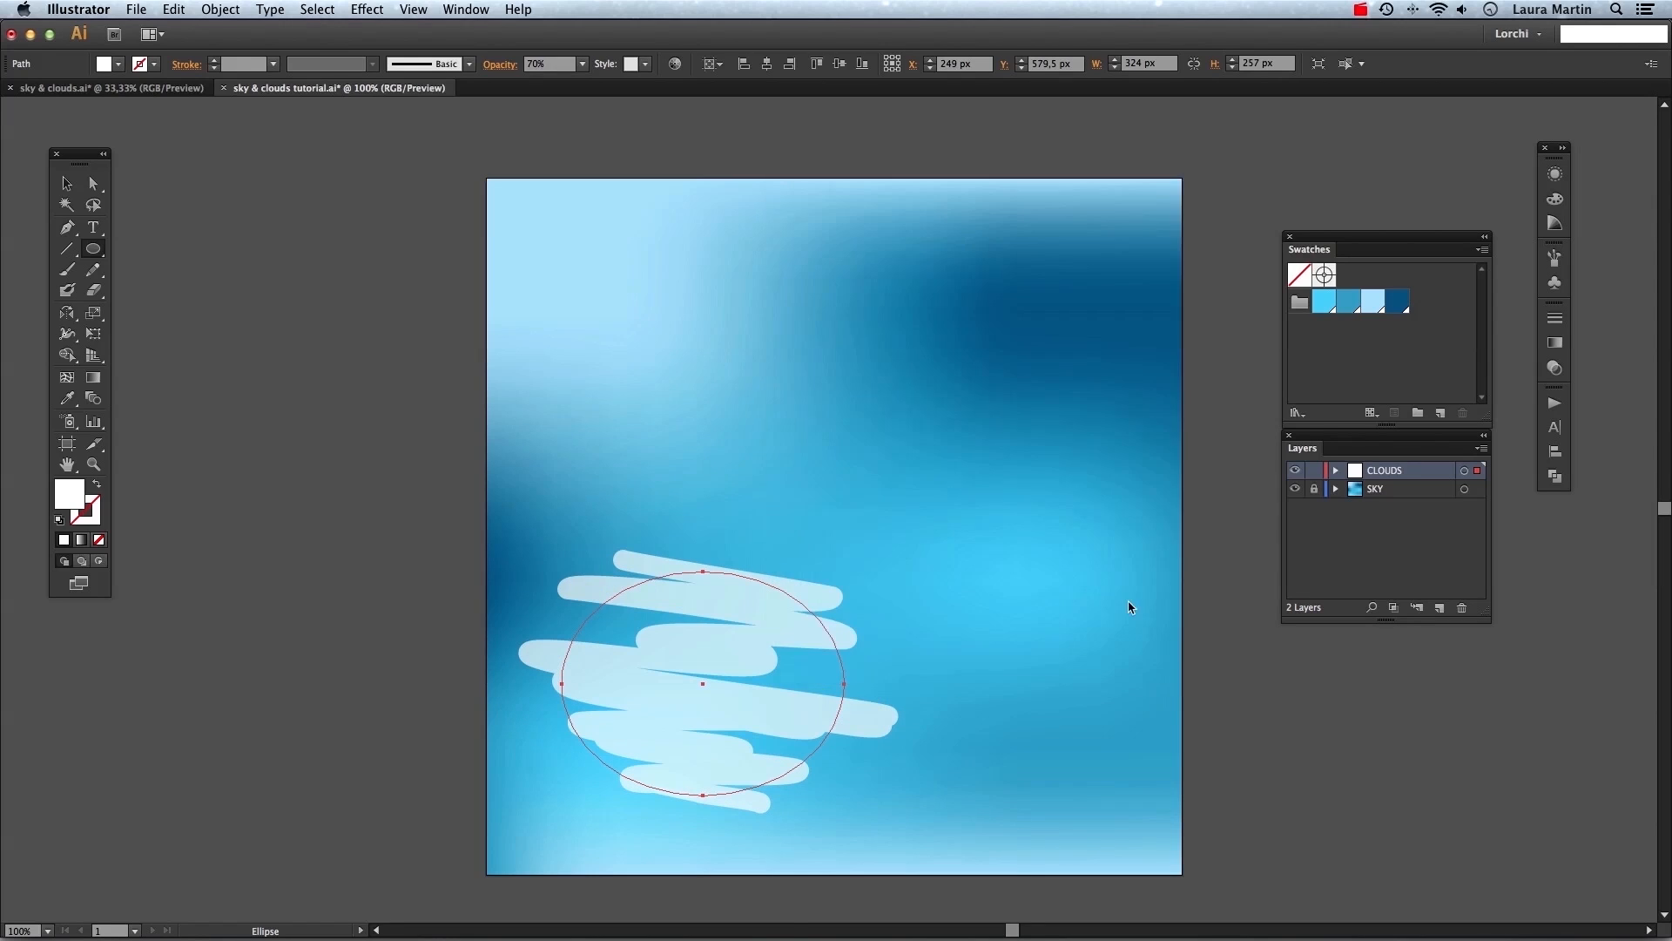
Apply a Feather effect to the scribbled ellipse with preview enabled, then deselect.
key(v)
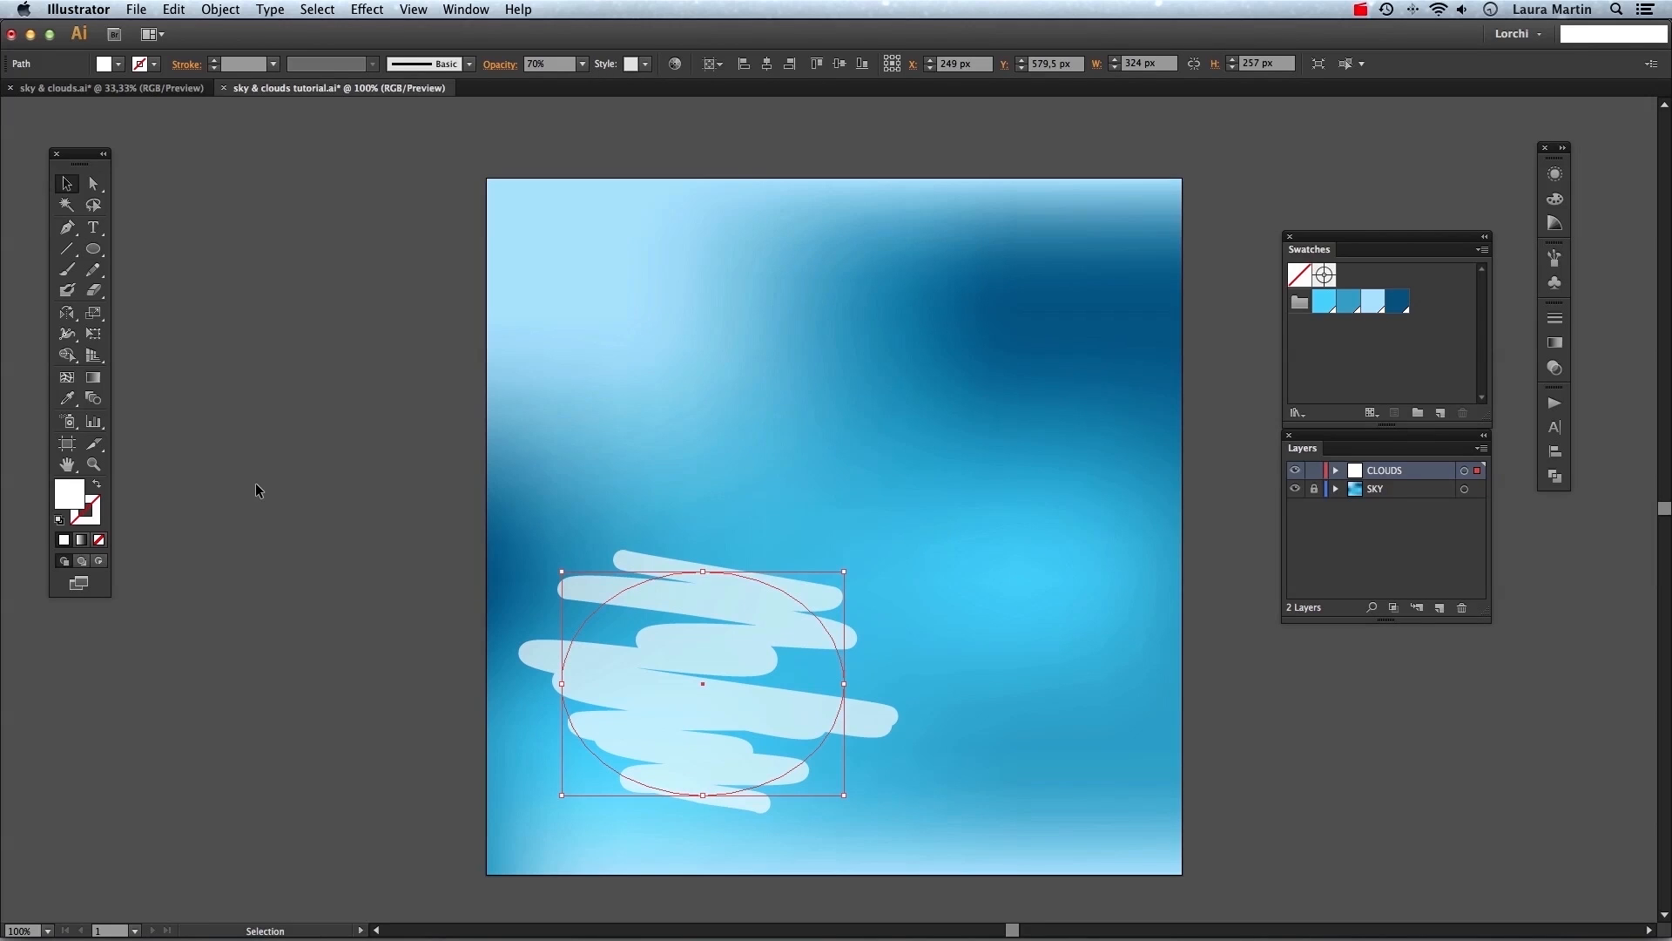
click(367, 9)
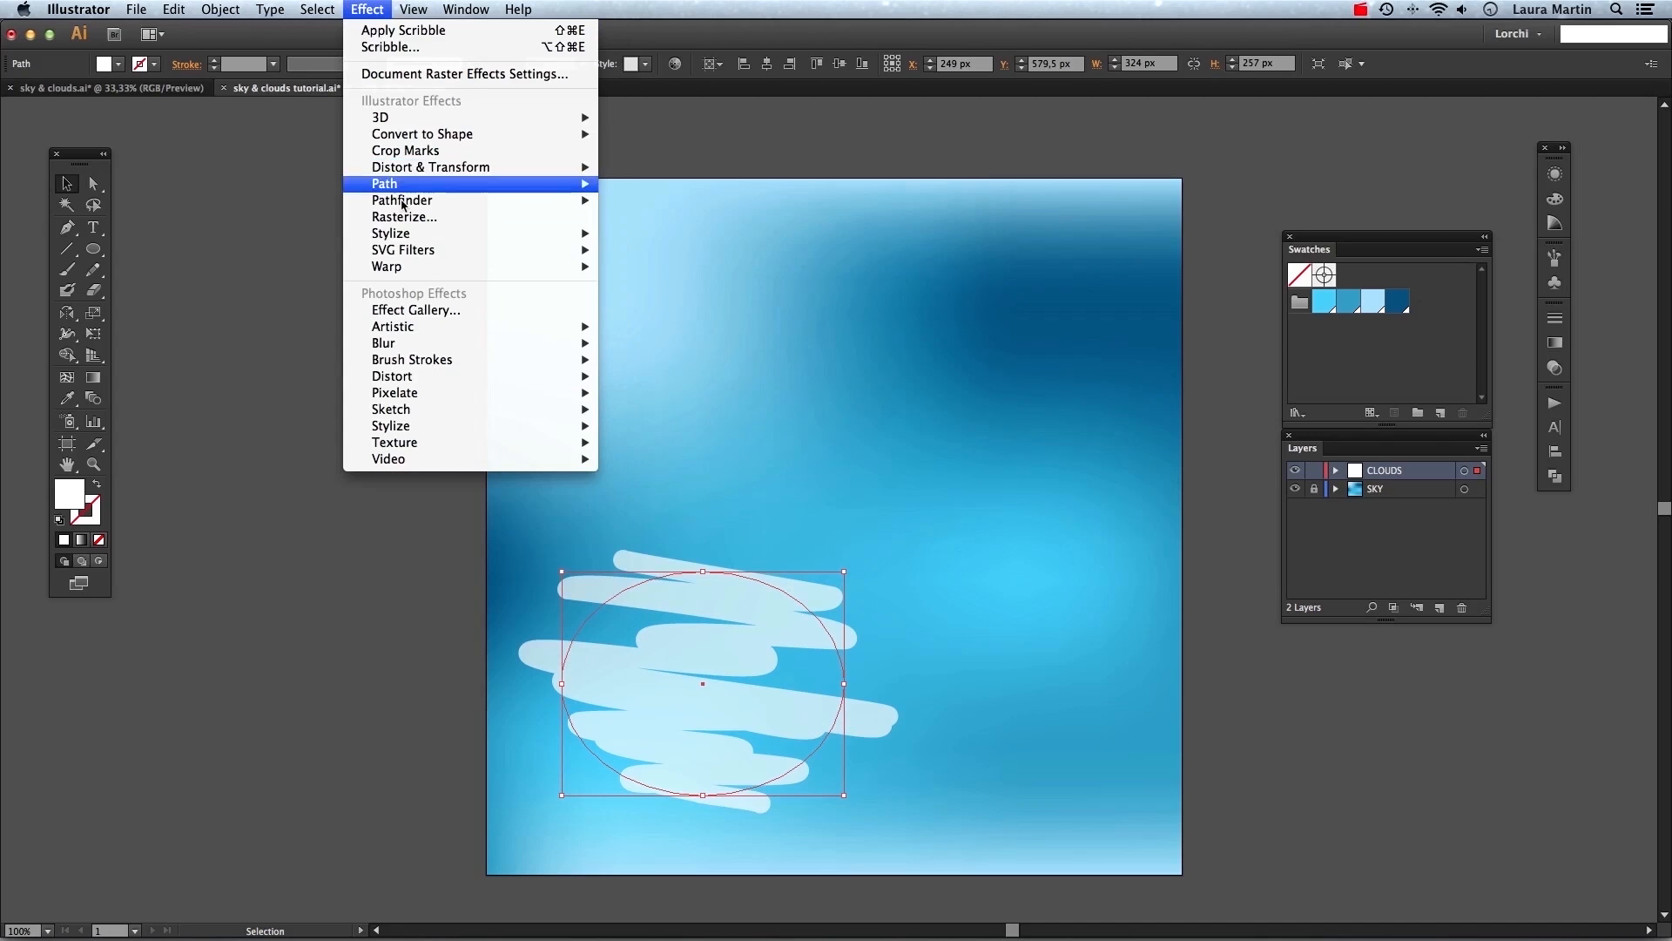
mouse_move(416, 235)
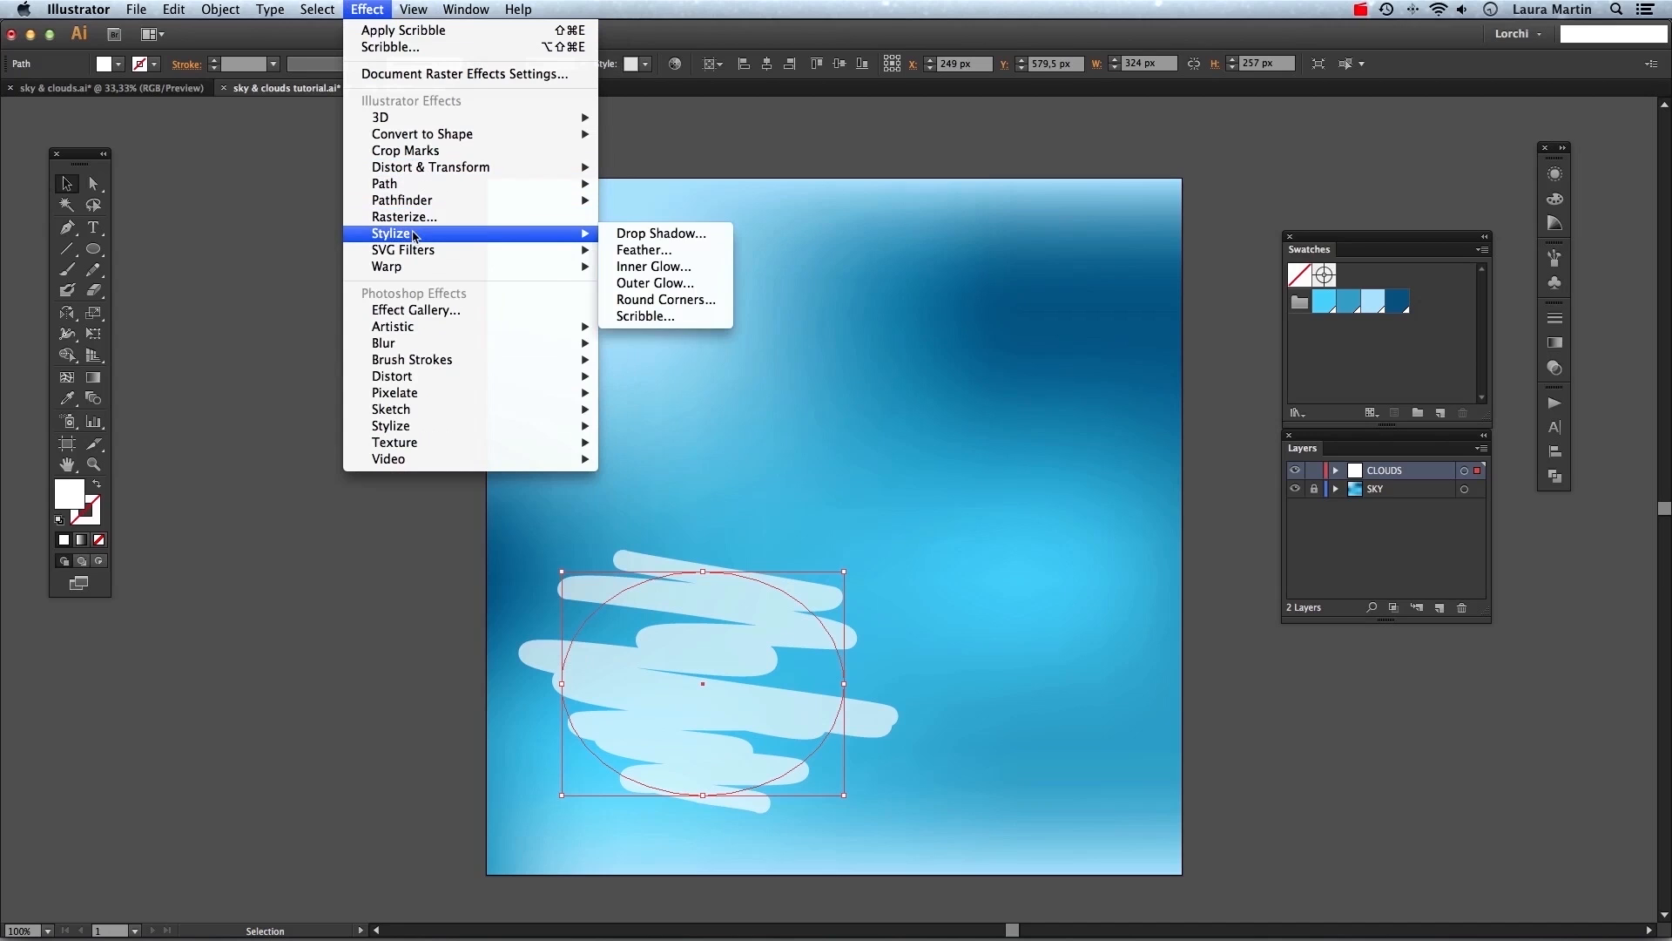
click(659, 251)
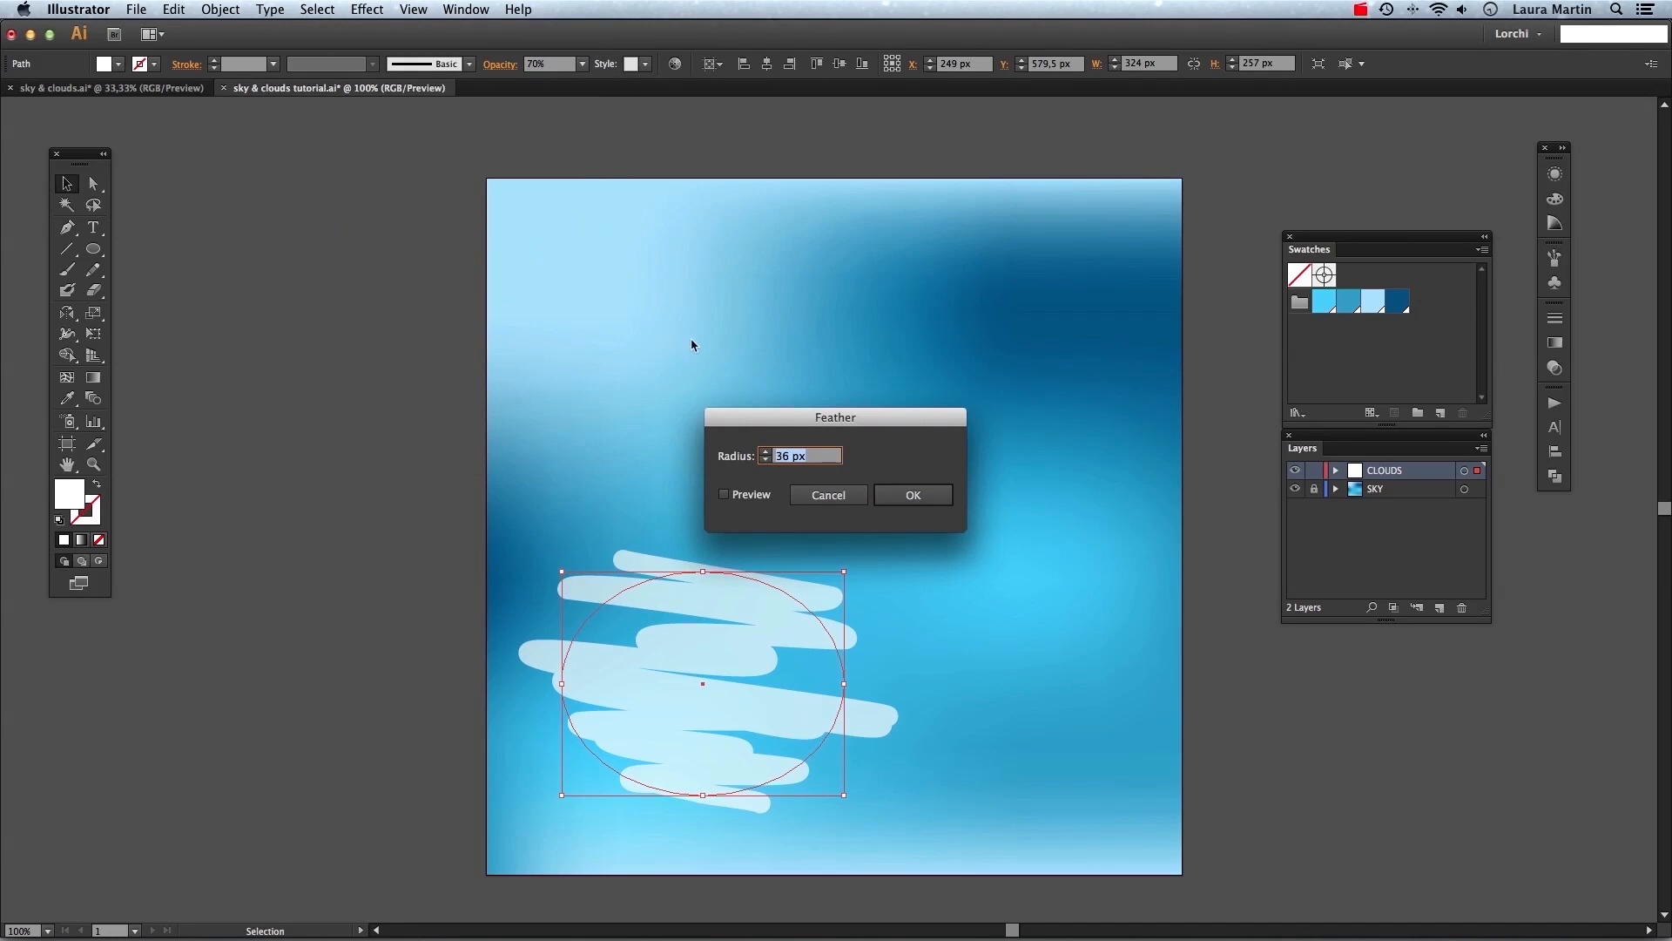
drag(730, 498, 754, 364)
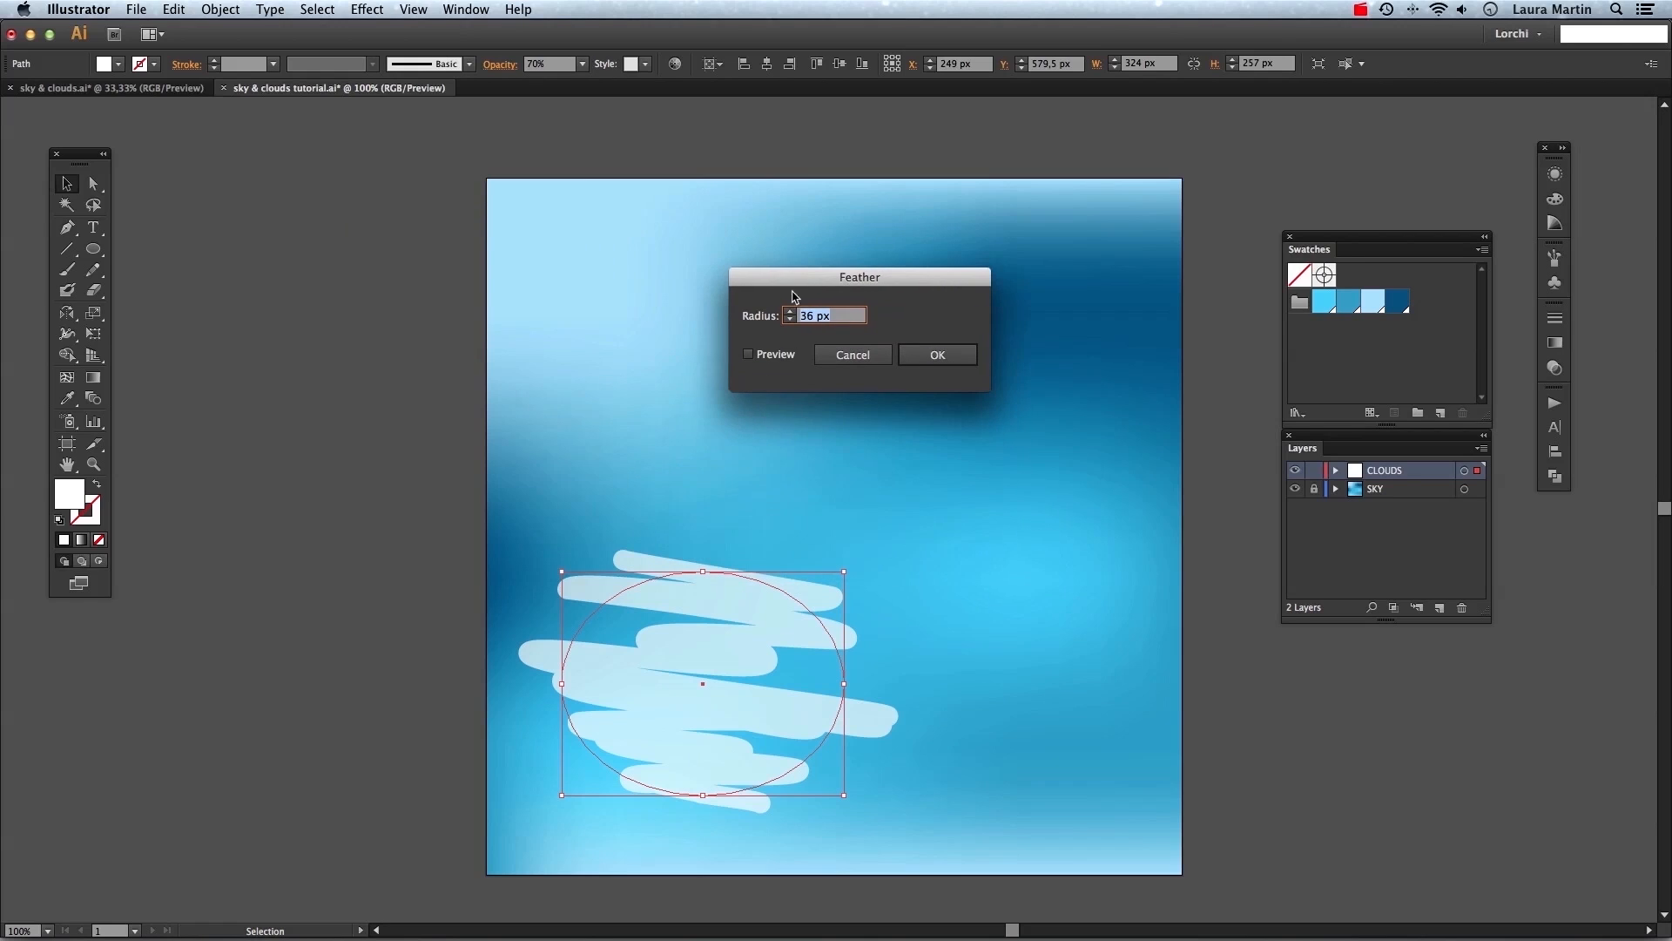
click(748, 355)
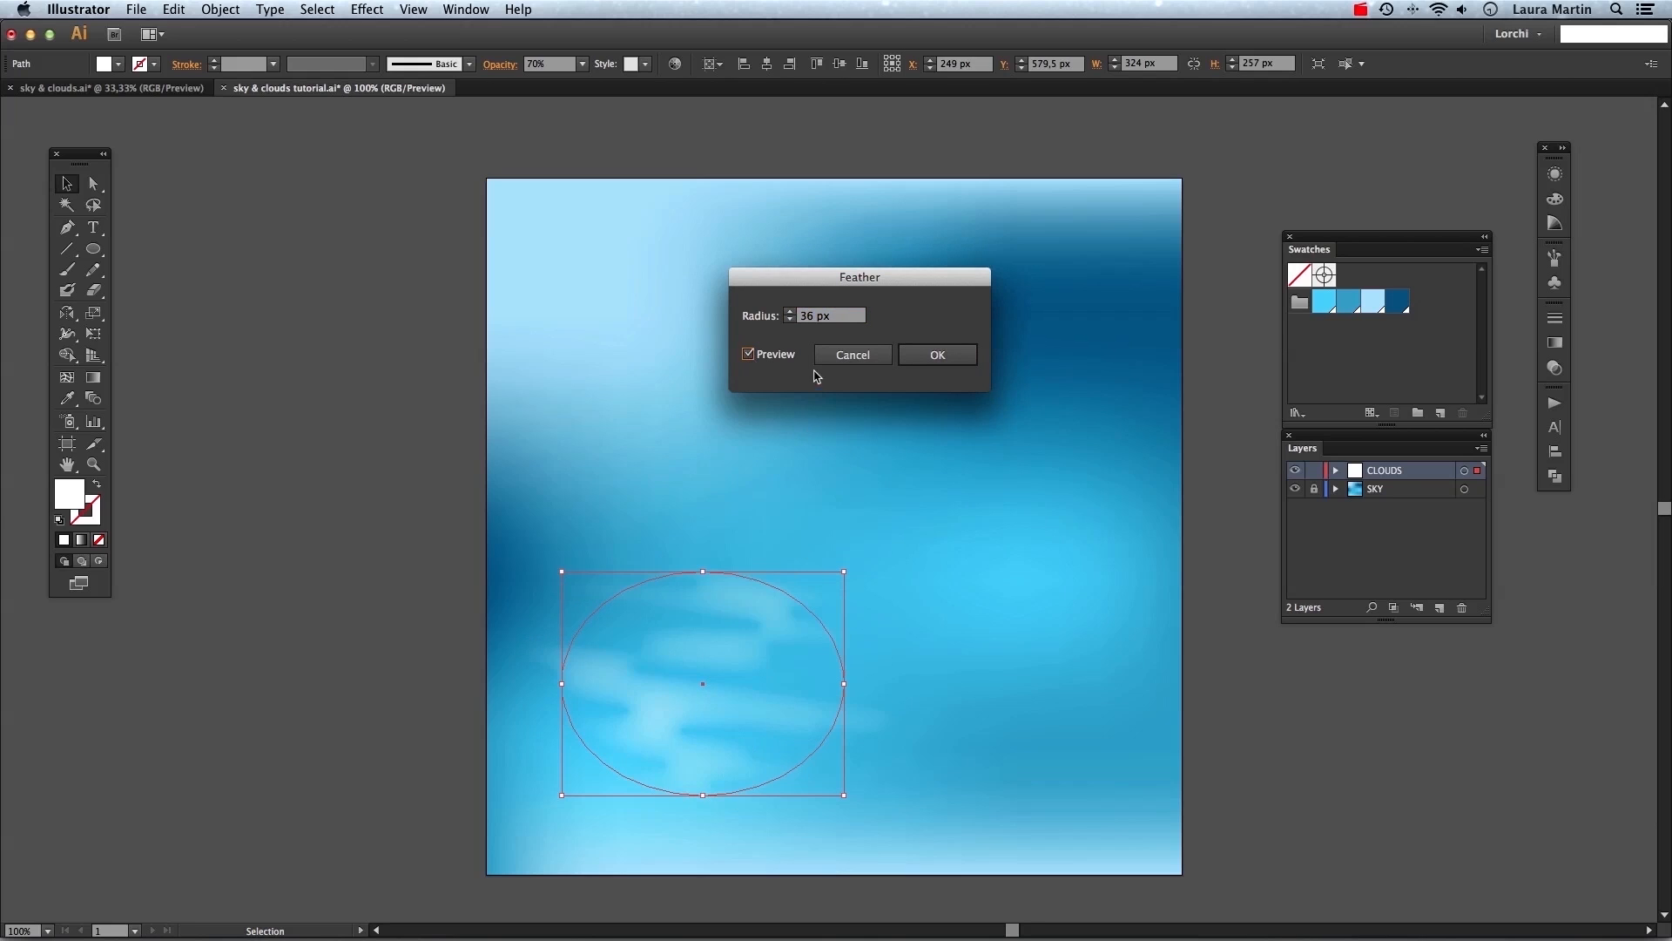
click(789, 319)
click(789, 319)
click(789, 319)
click(949, 364)
click(965, 594)
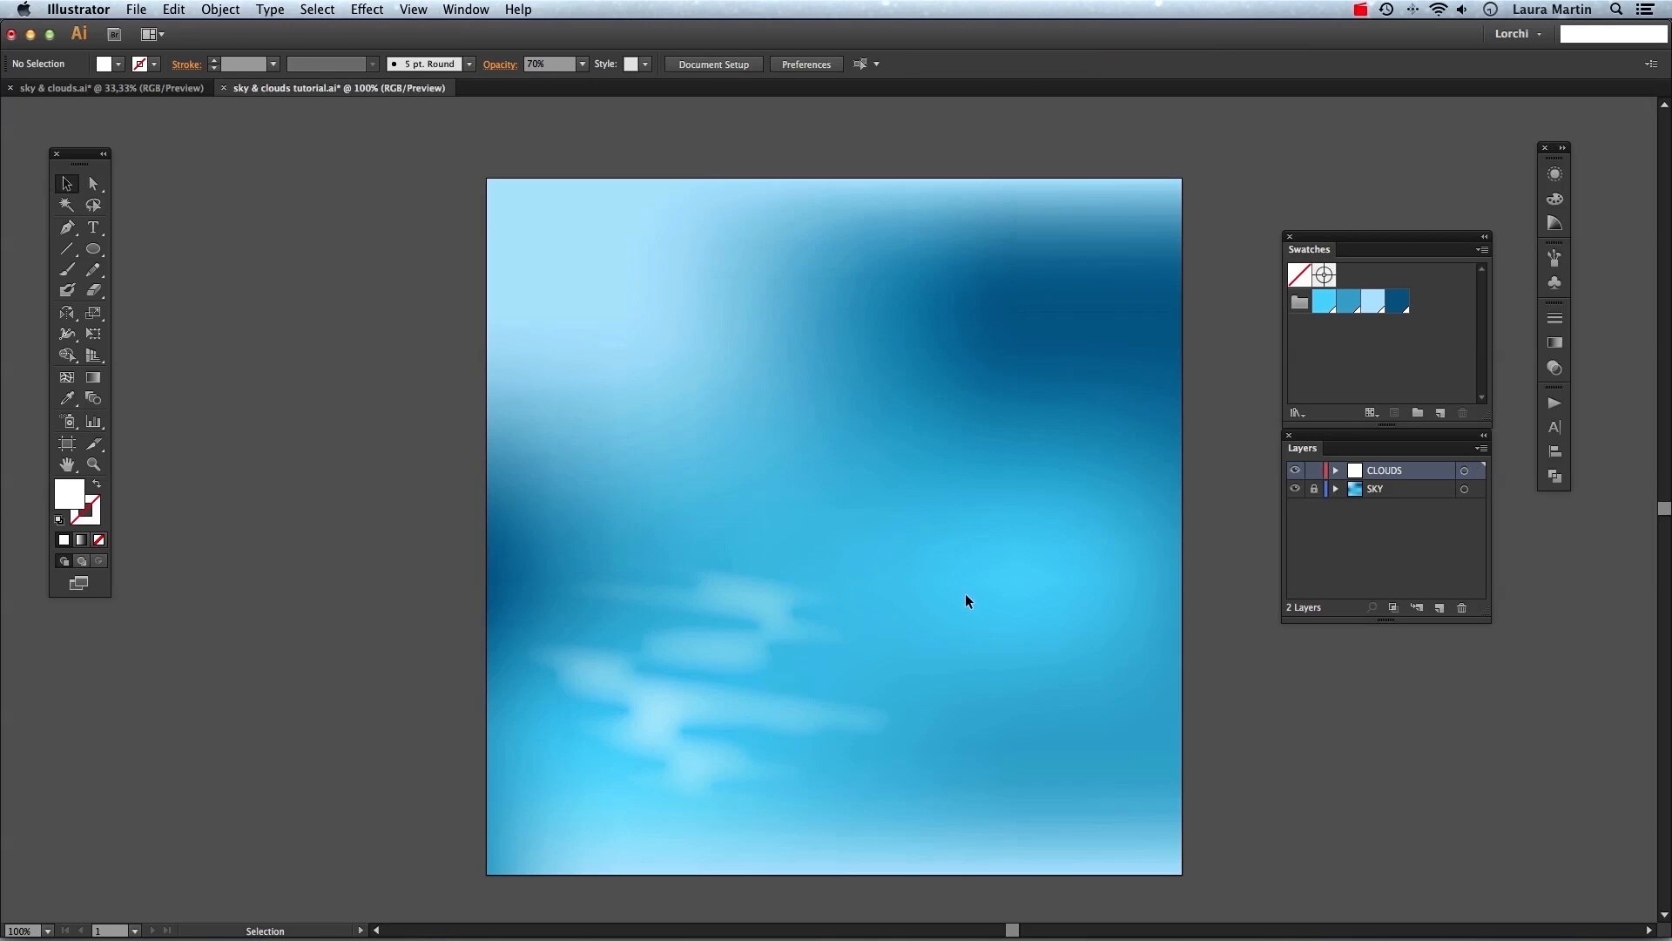
Select the cloud and stretch it to about 353 × 244 px.
click(756, 627)
click(882, 659)
click(802, 614)
drag(843, 571, 870, 582)
Apply a Gaussian Blur effect to the cloud, previewing it before confirming.
click(361, 10)
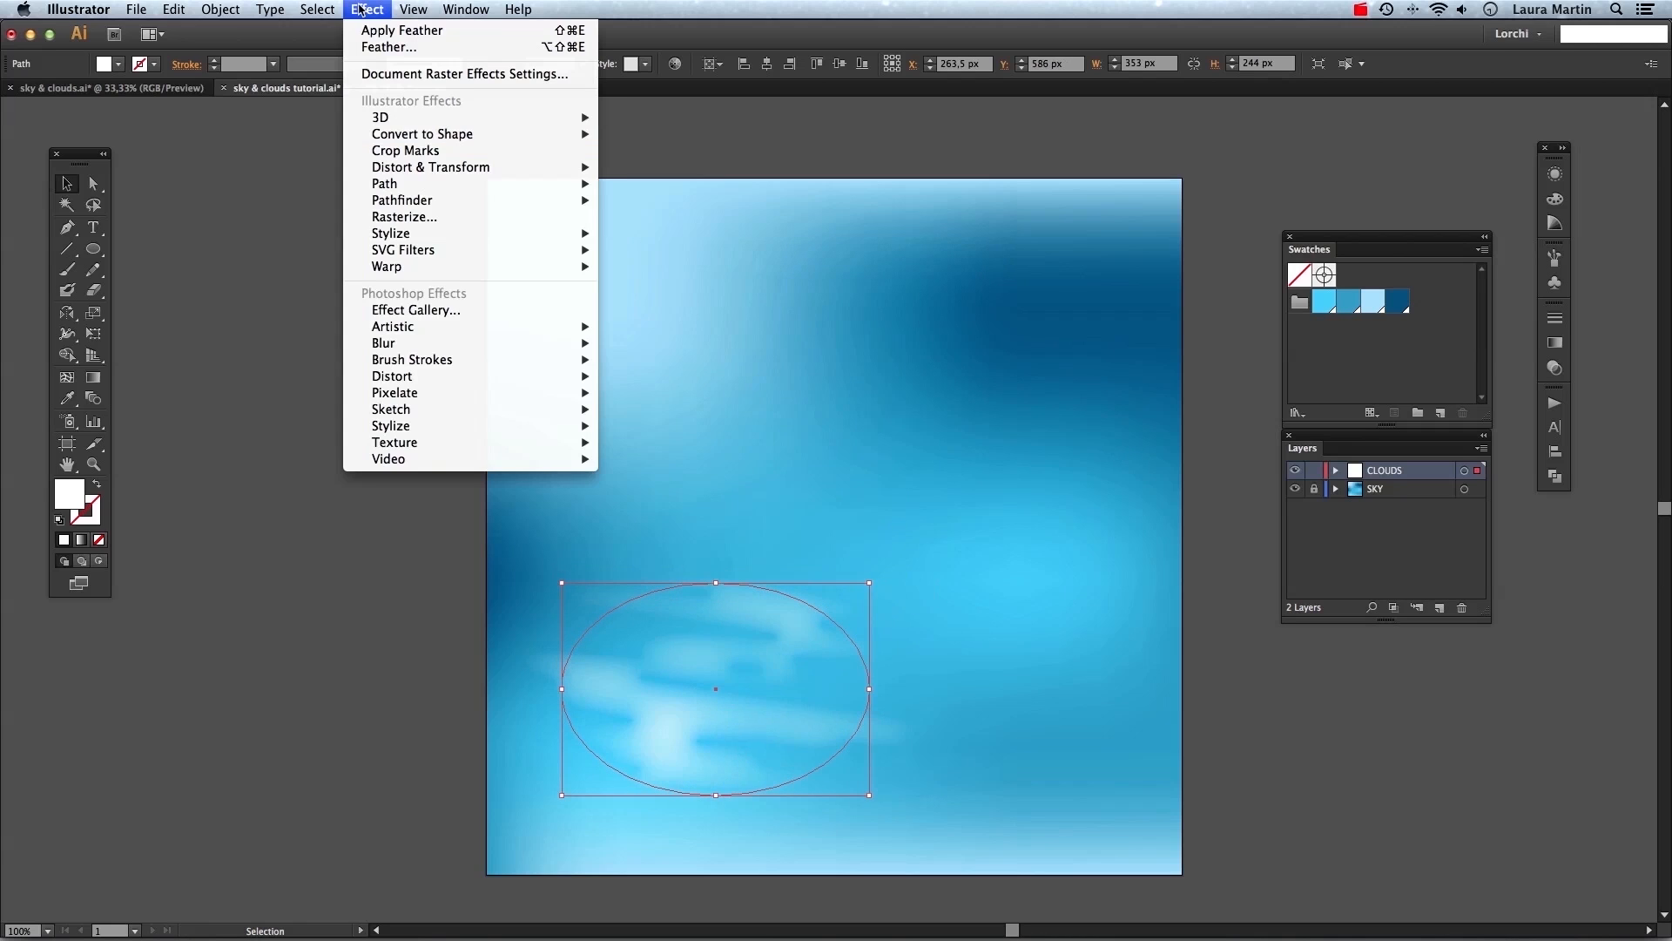
mouse_move(575, 343)
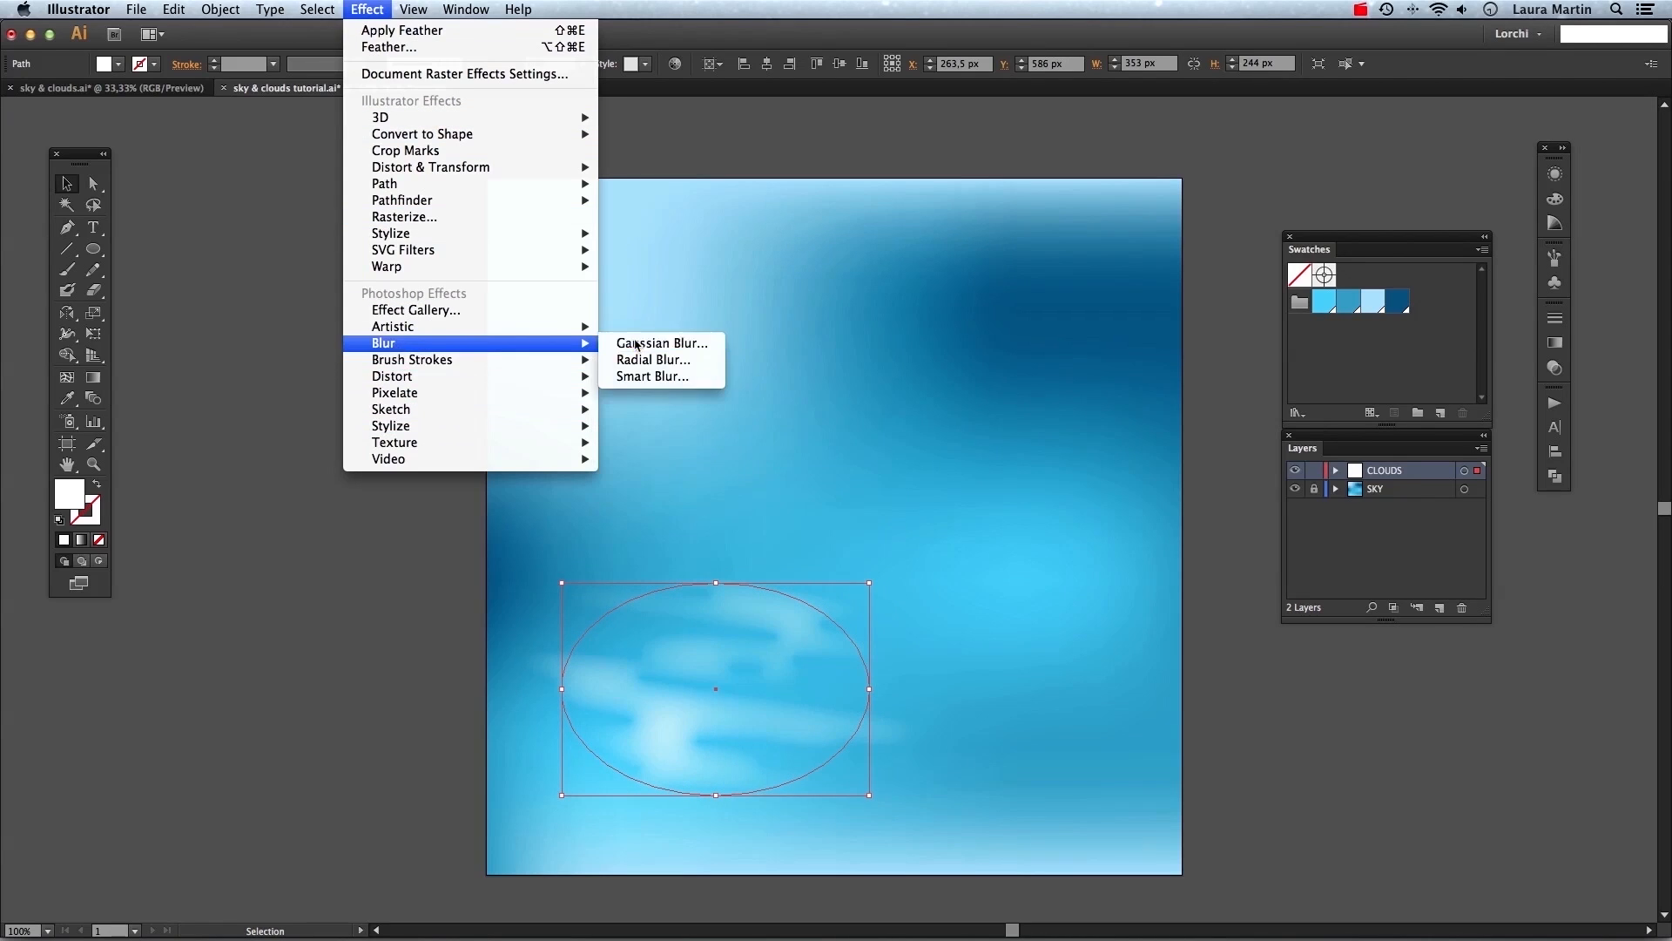
click(636, 344)
drag(499, 642, 1118, 434)
click(1174, 509)
click(1075, 671)
click(784, 631)
drag(715, 583, 715, 617)
click(993, 626)
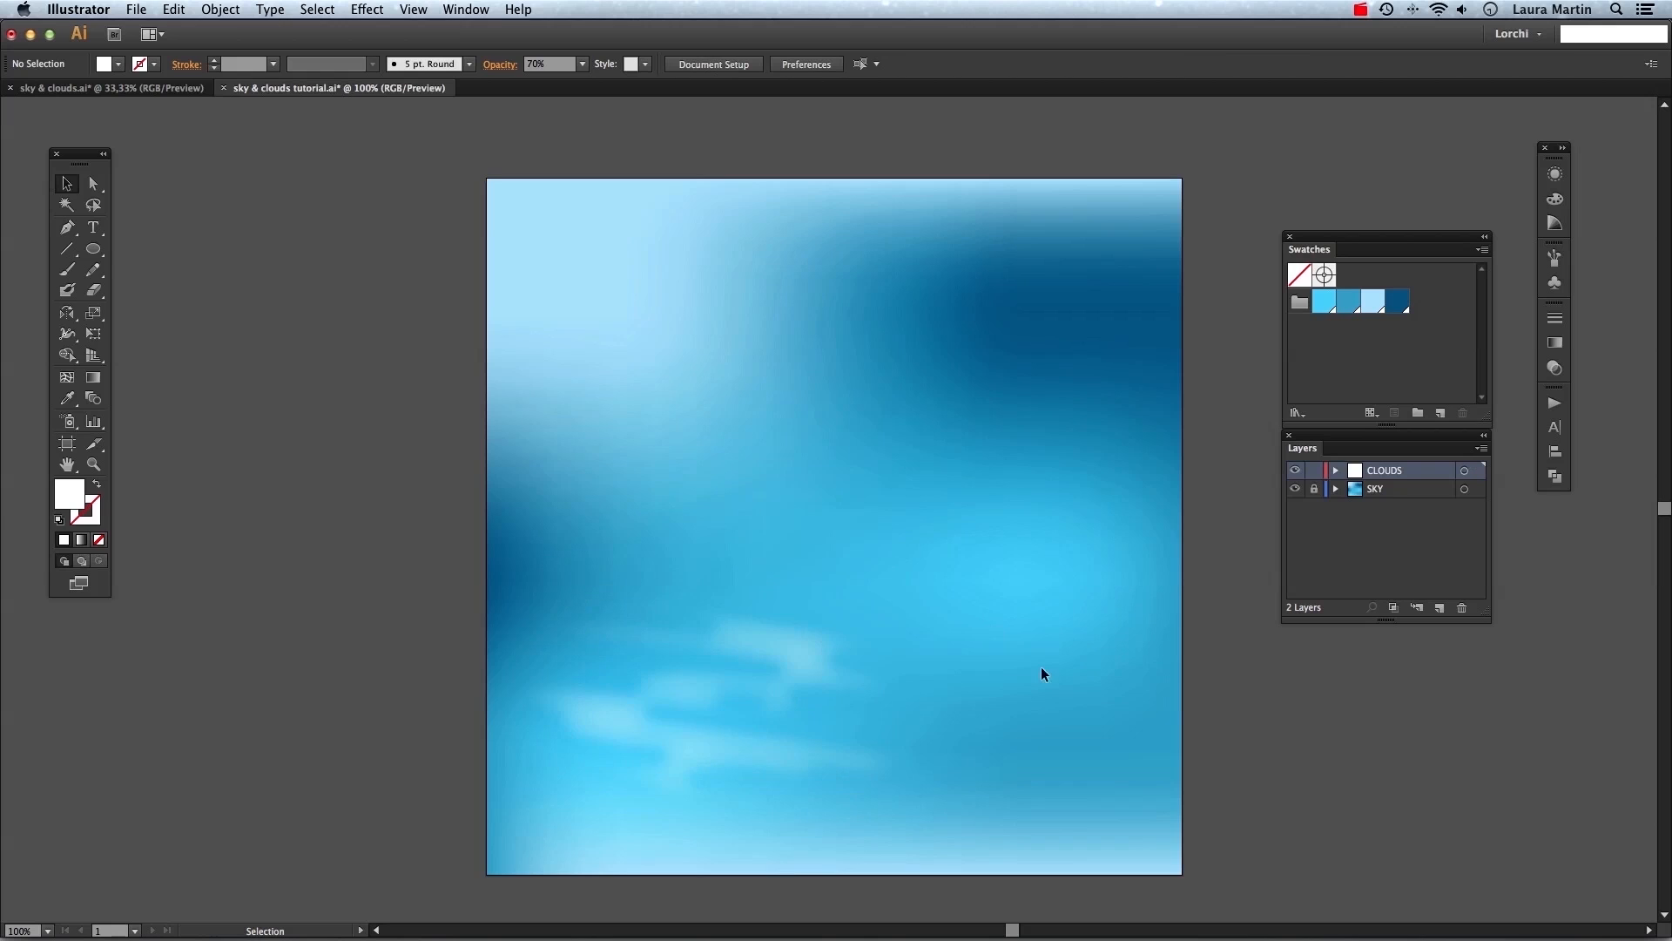
Duplicate the cloud to the upper right of the sky and reshape the copy into a rounder cloud about 318 px tall.
drag(710, 697, 982, 486)
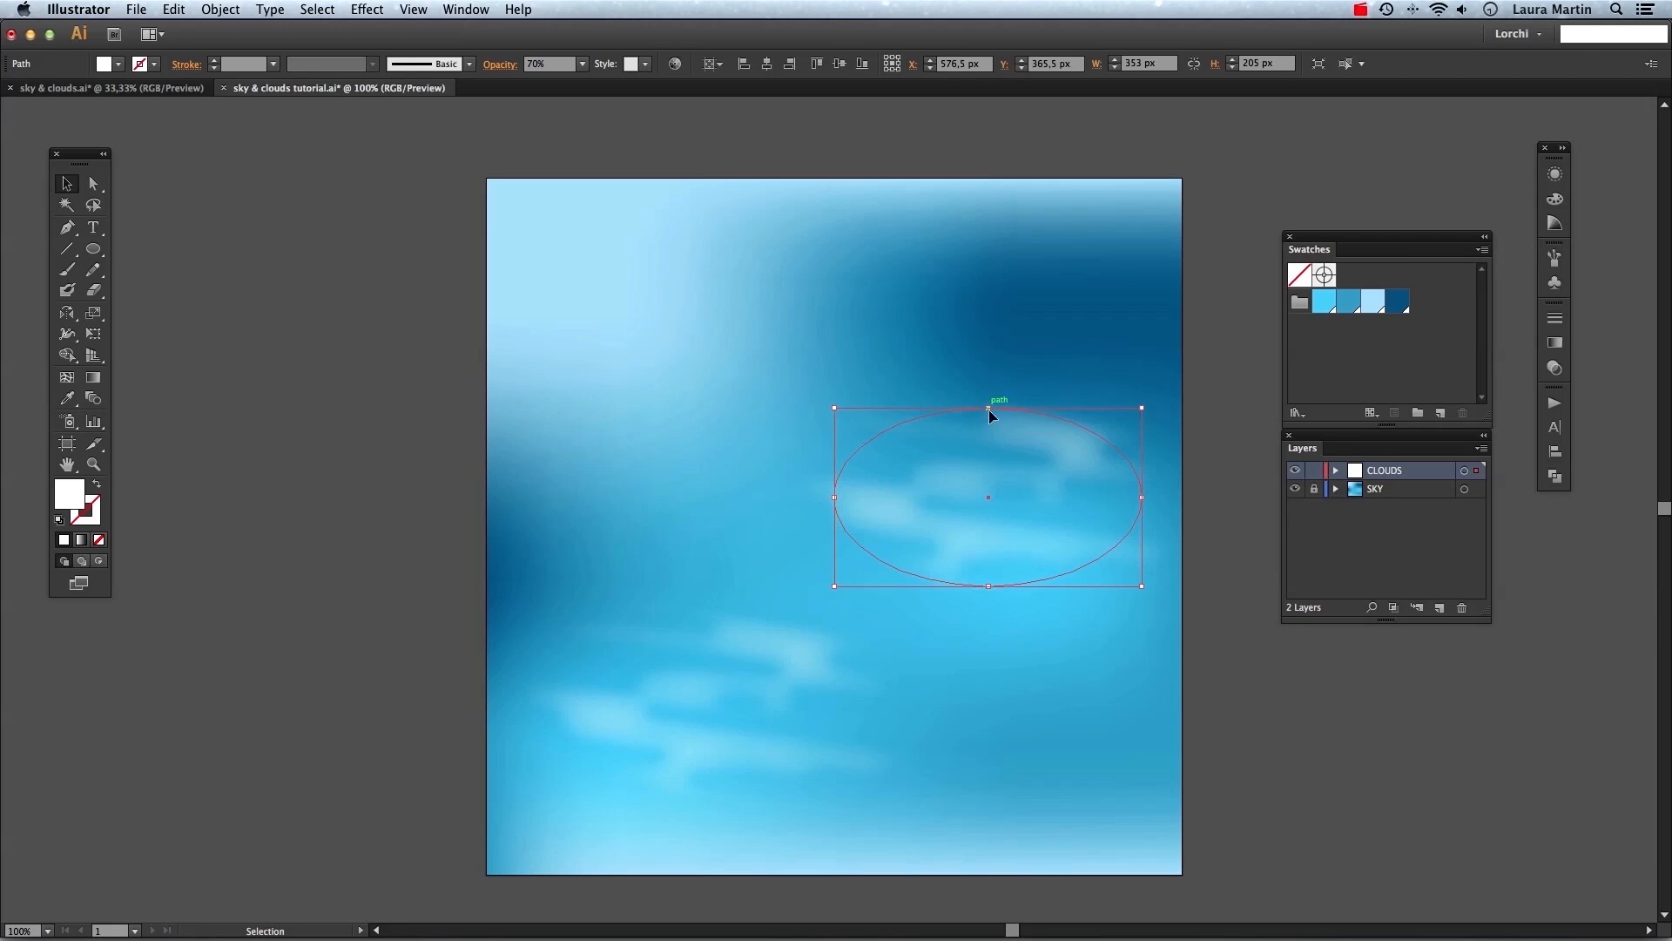
drag(991, 398, 999, 310)
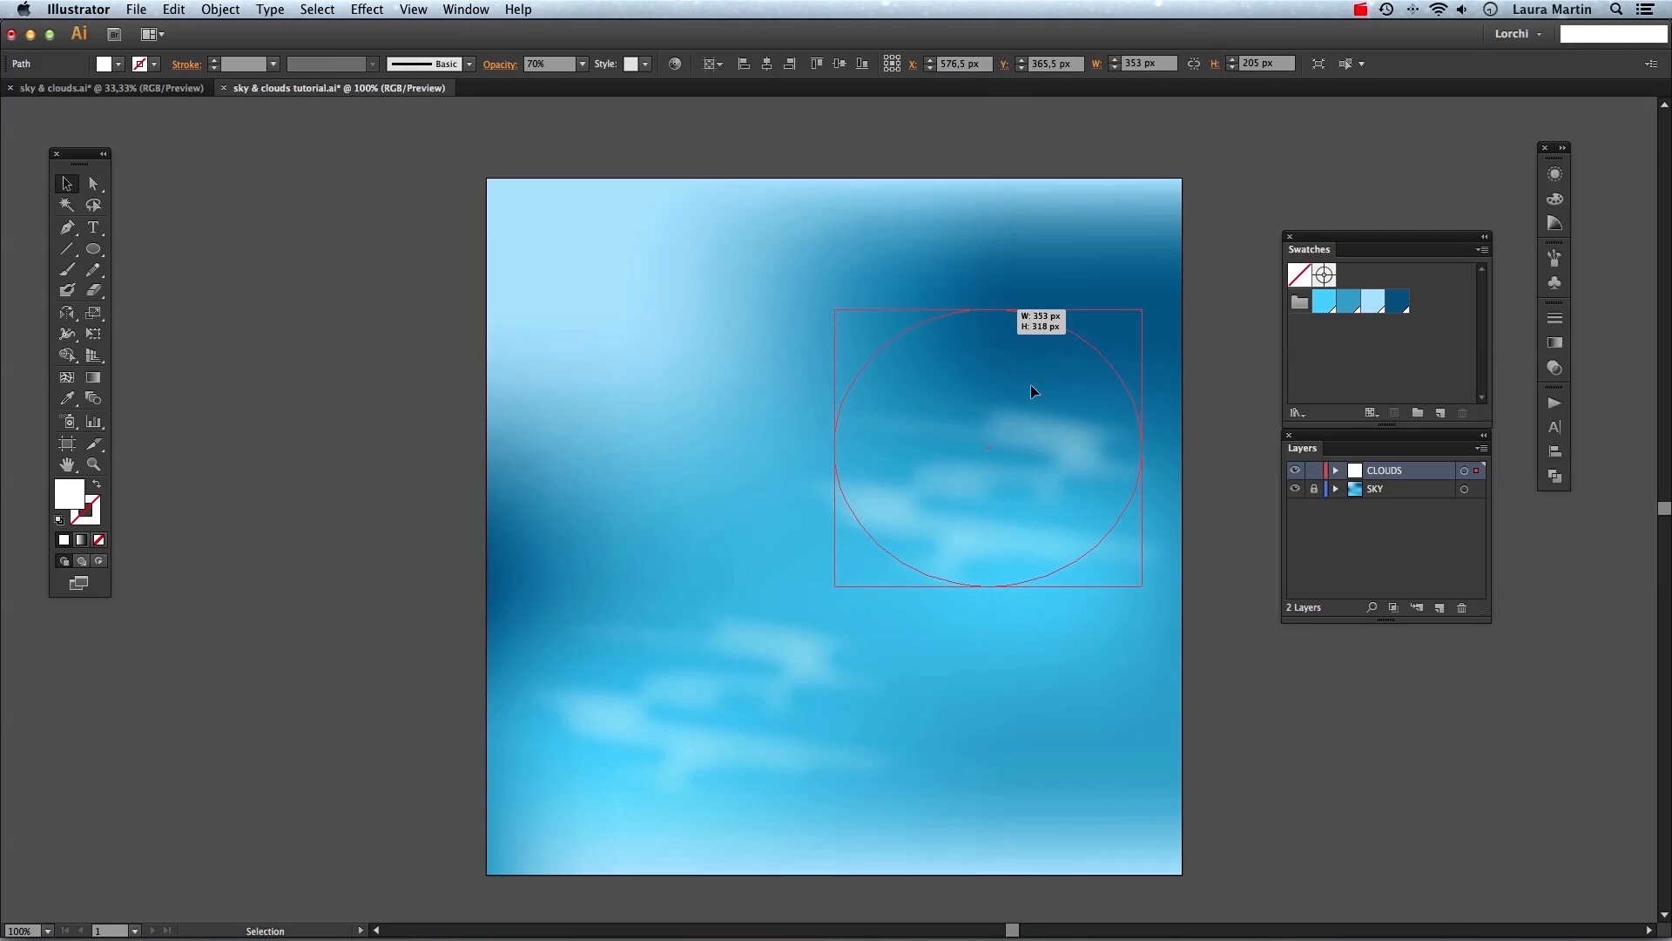
drag(834, 448, 907, 452)
click(1199, 646)
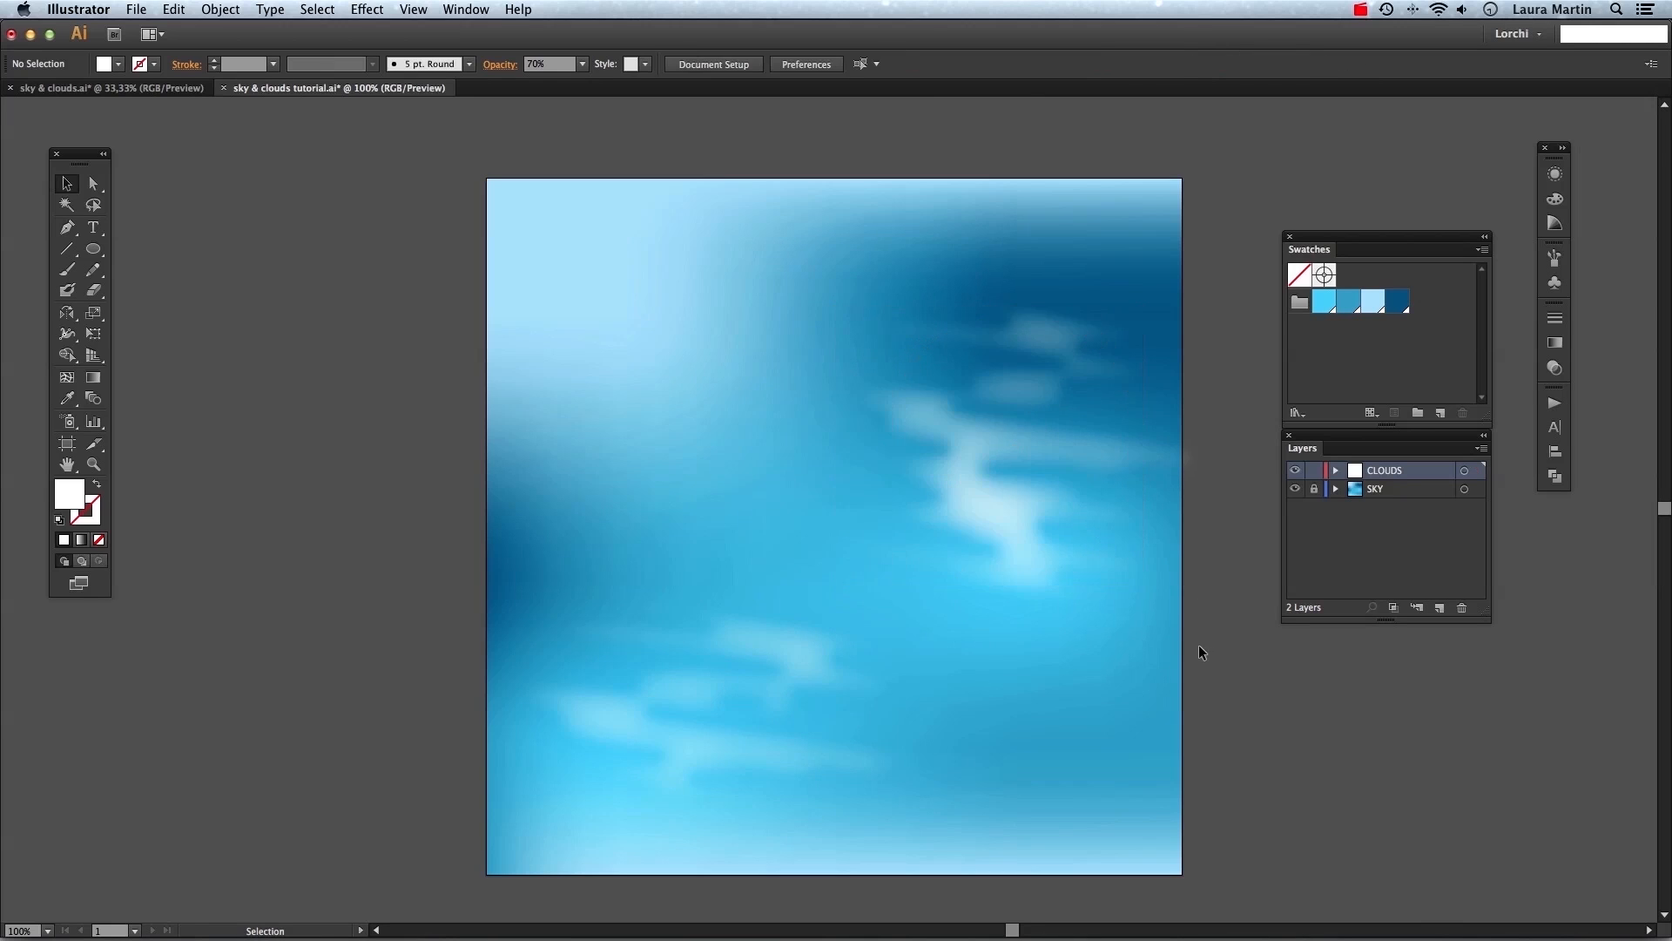
Widen the upper-right cloud to about 376 px and move clouds higher in the sky.
click(1016, 484)
drag(1150, 449, 1215, 448)
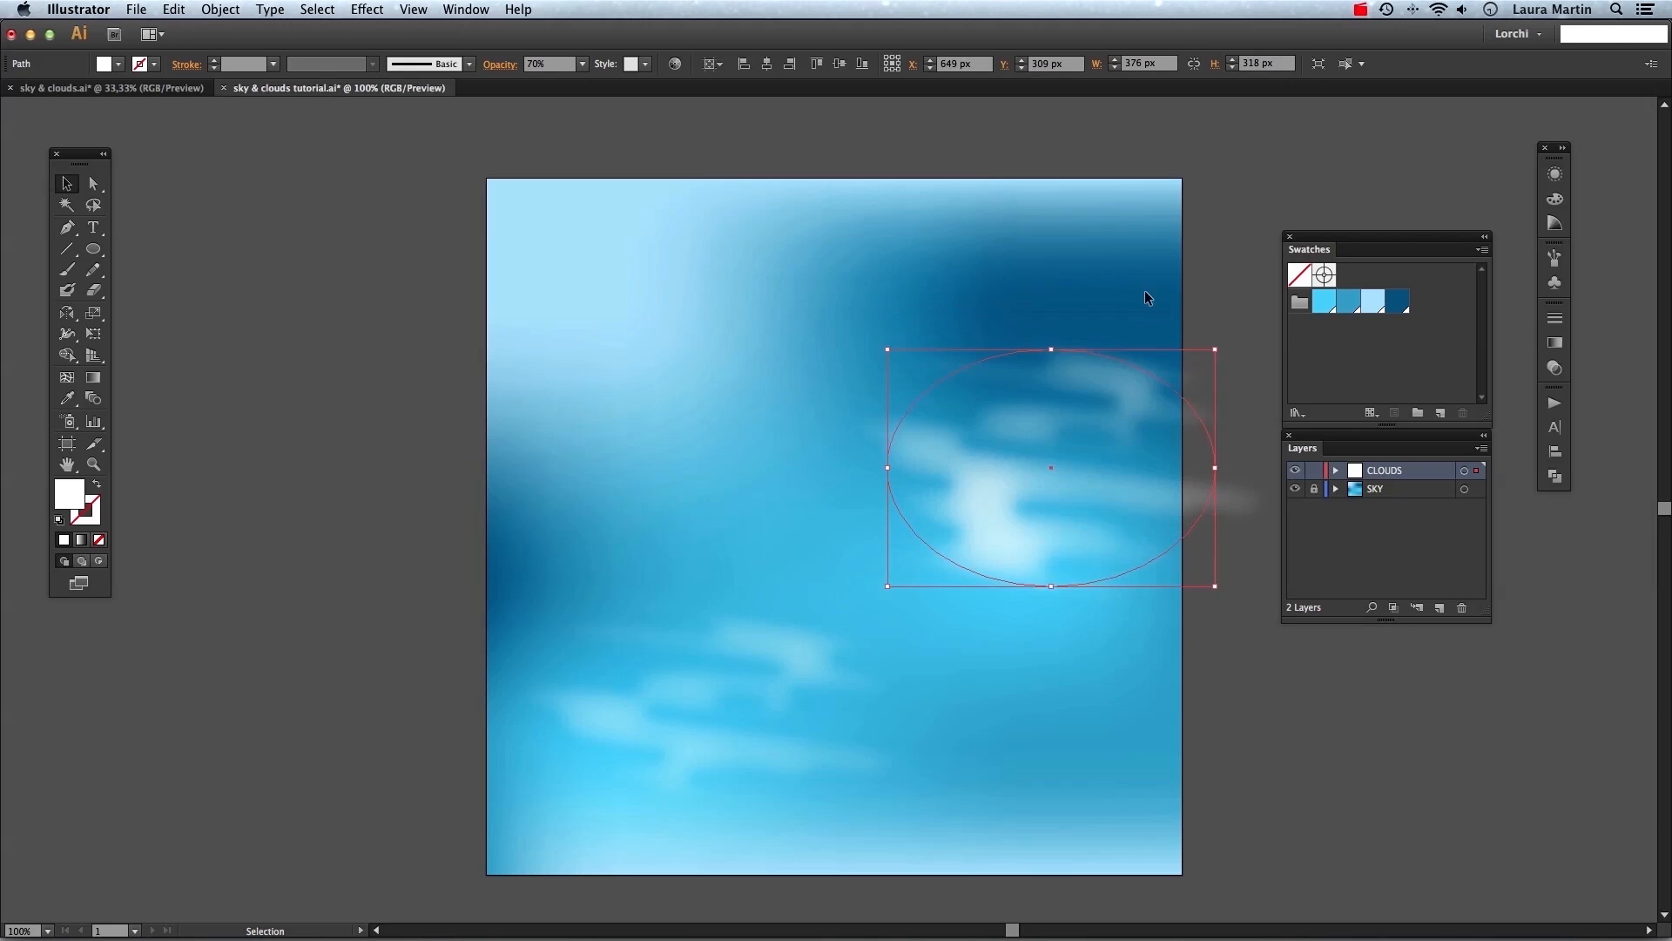
scroll(1146, 287, down, 3)
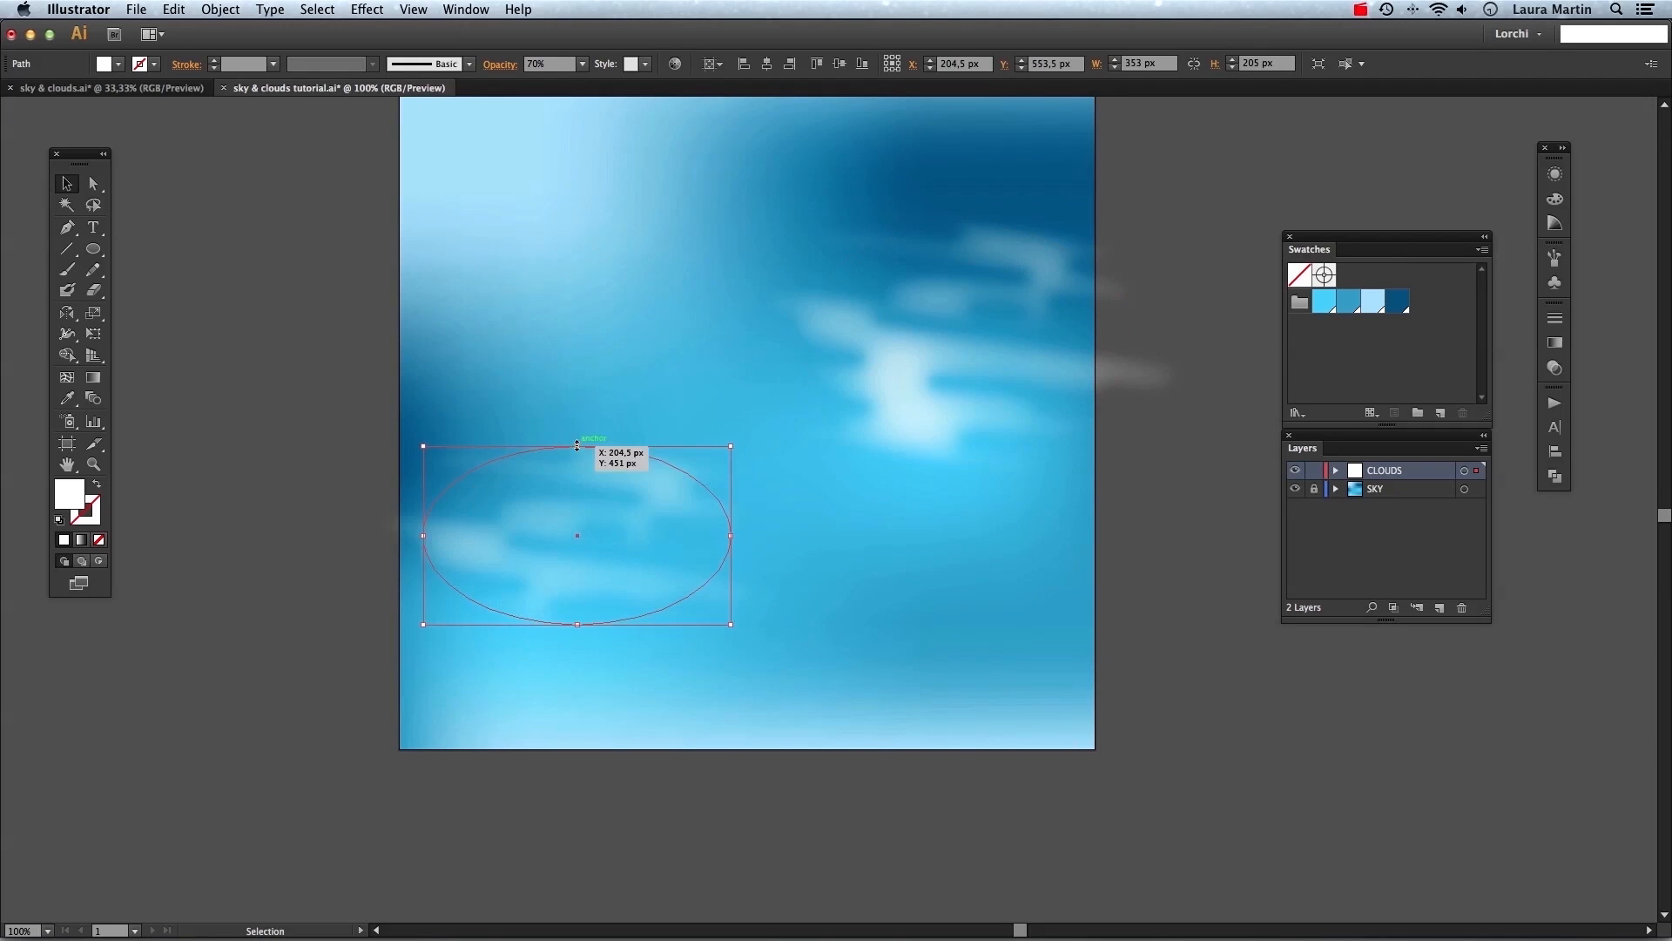
drag(576, 446, 577, 381)
click(935, 319)
drag(963, 459, 965, 345)
click(1045, 431)
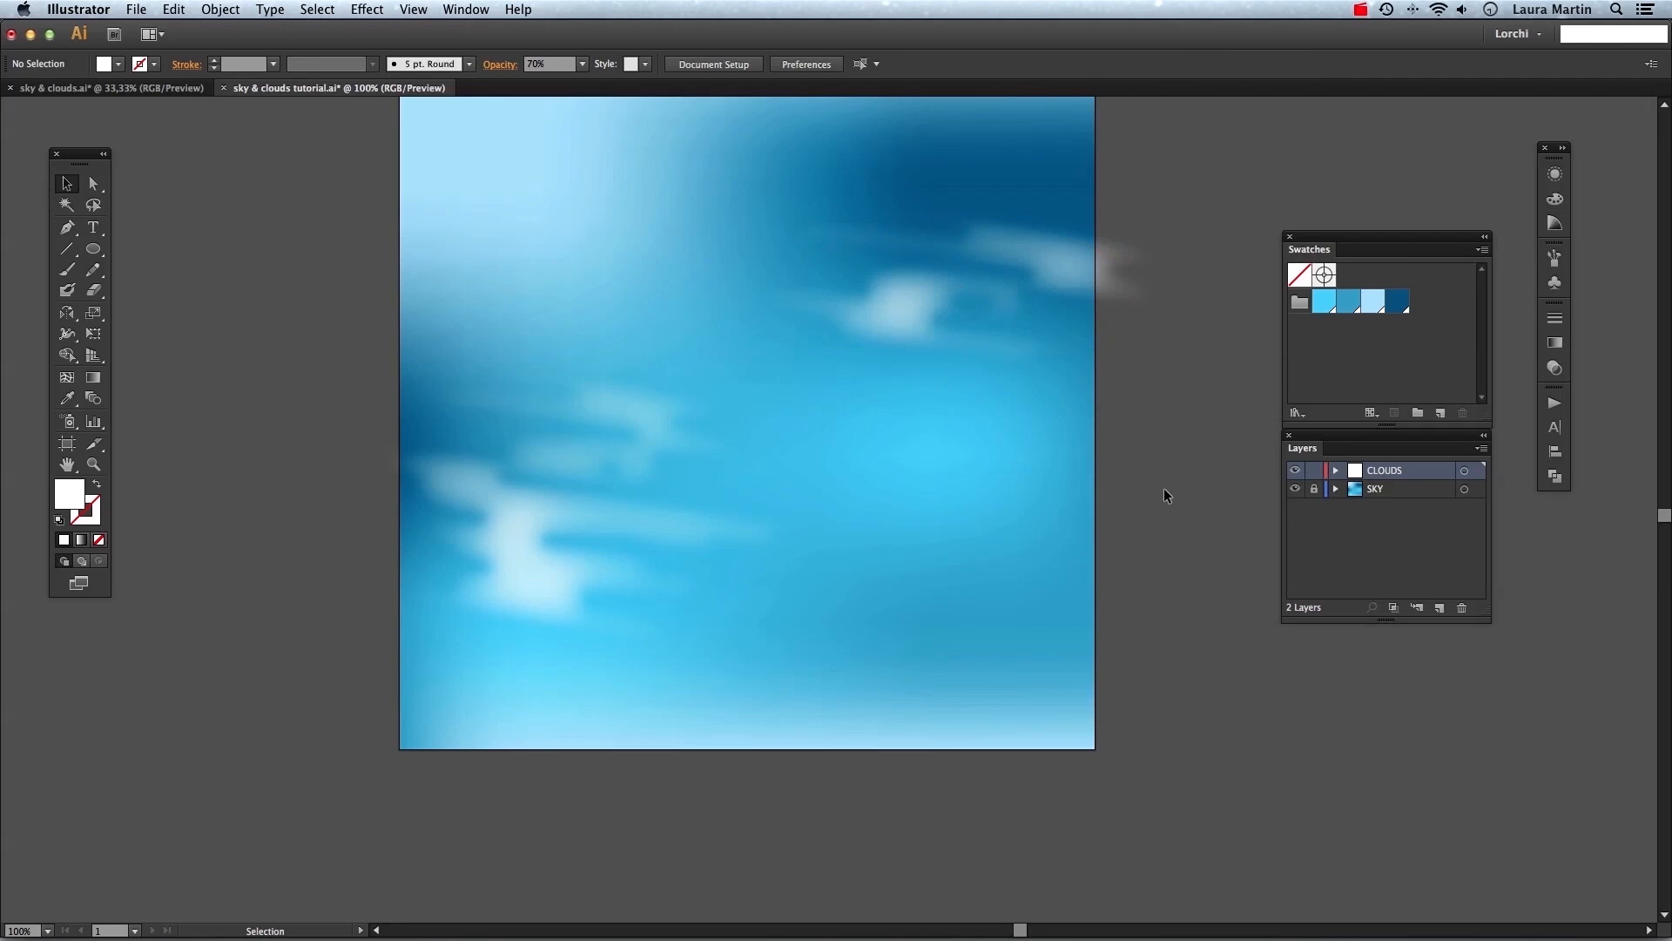
Duplicate, stretch and reposition more clouds around the sky, letting some extend past the artboard edges.
scroll(1171, 540, up, 2)
click(1050, 413)
drag(975, 458, 975, 520)
drag(1138, 428, 1019, 706)
drag(981, 587, 981, 679)
drag(1103, 728, 1231, 727)
click(571, 601)
drag(571, 601, 499, 589)
drag(511, 493, 512, 445)
drag(665, 736, 704, 756)
drag(629, 596, 576, 614)
click(214, 529)
click(983, 466)
drag(927, 519, 927, 487)
click(1182, 476)
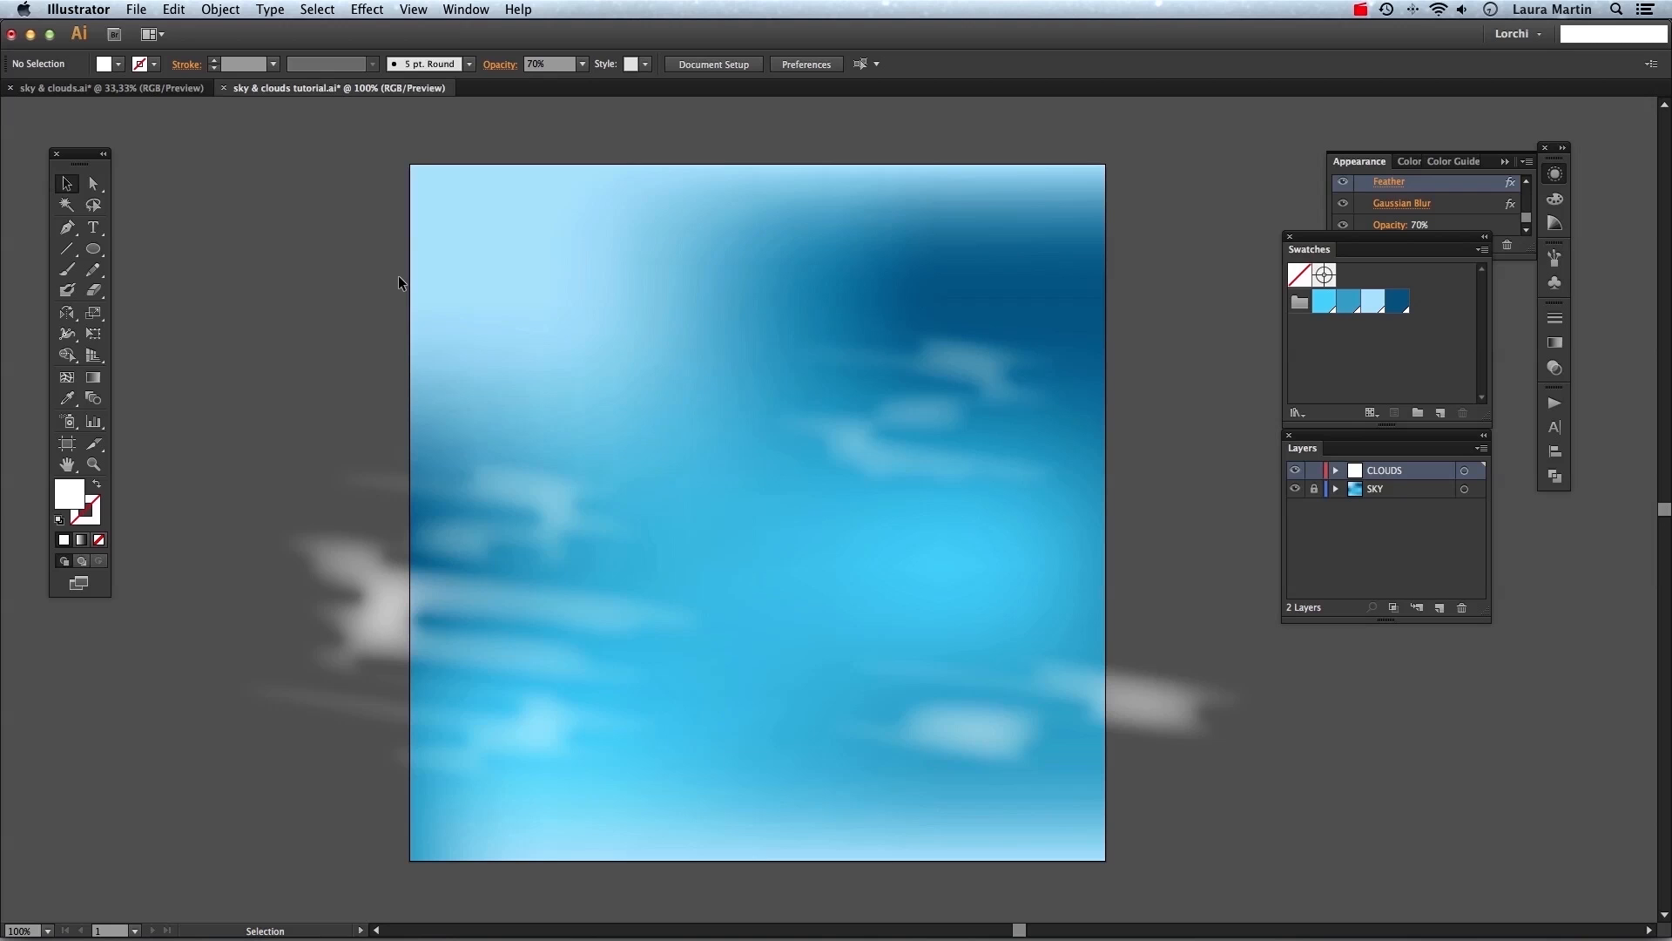
Select all the clouds together to review their arrangement across the sky.
drag(319, 246, 1324, 854)
click(1332, 825)
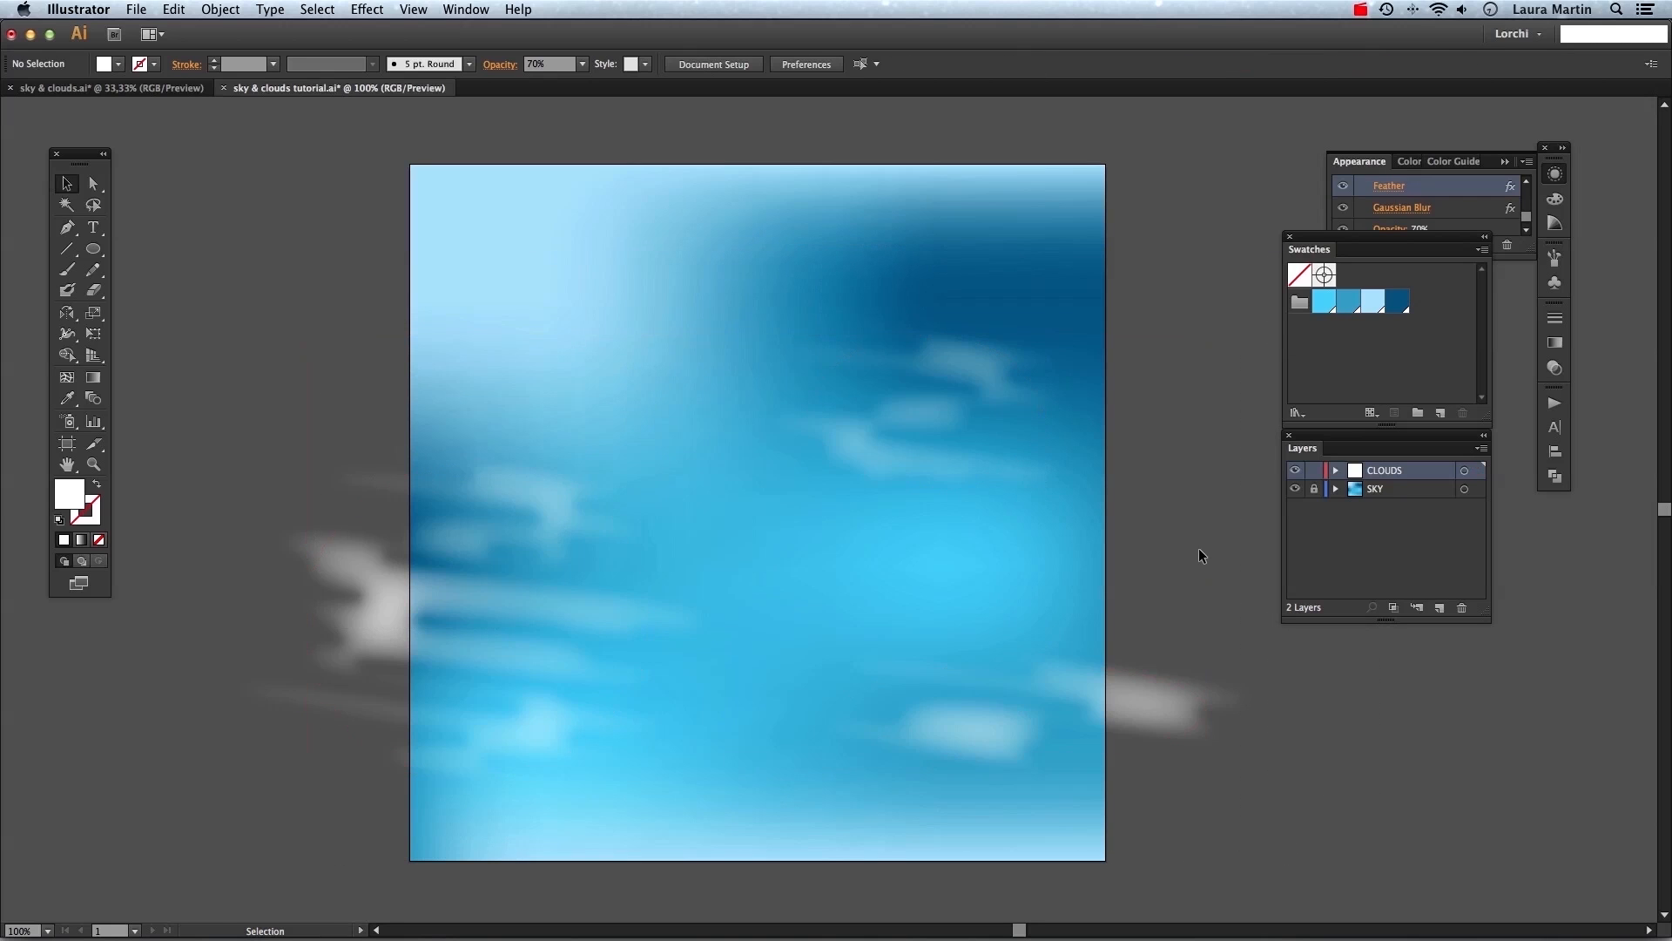
key(super+minus)
drag(1110, 399, 449, 665)
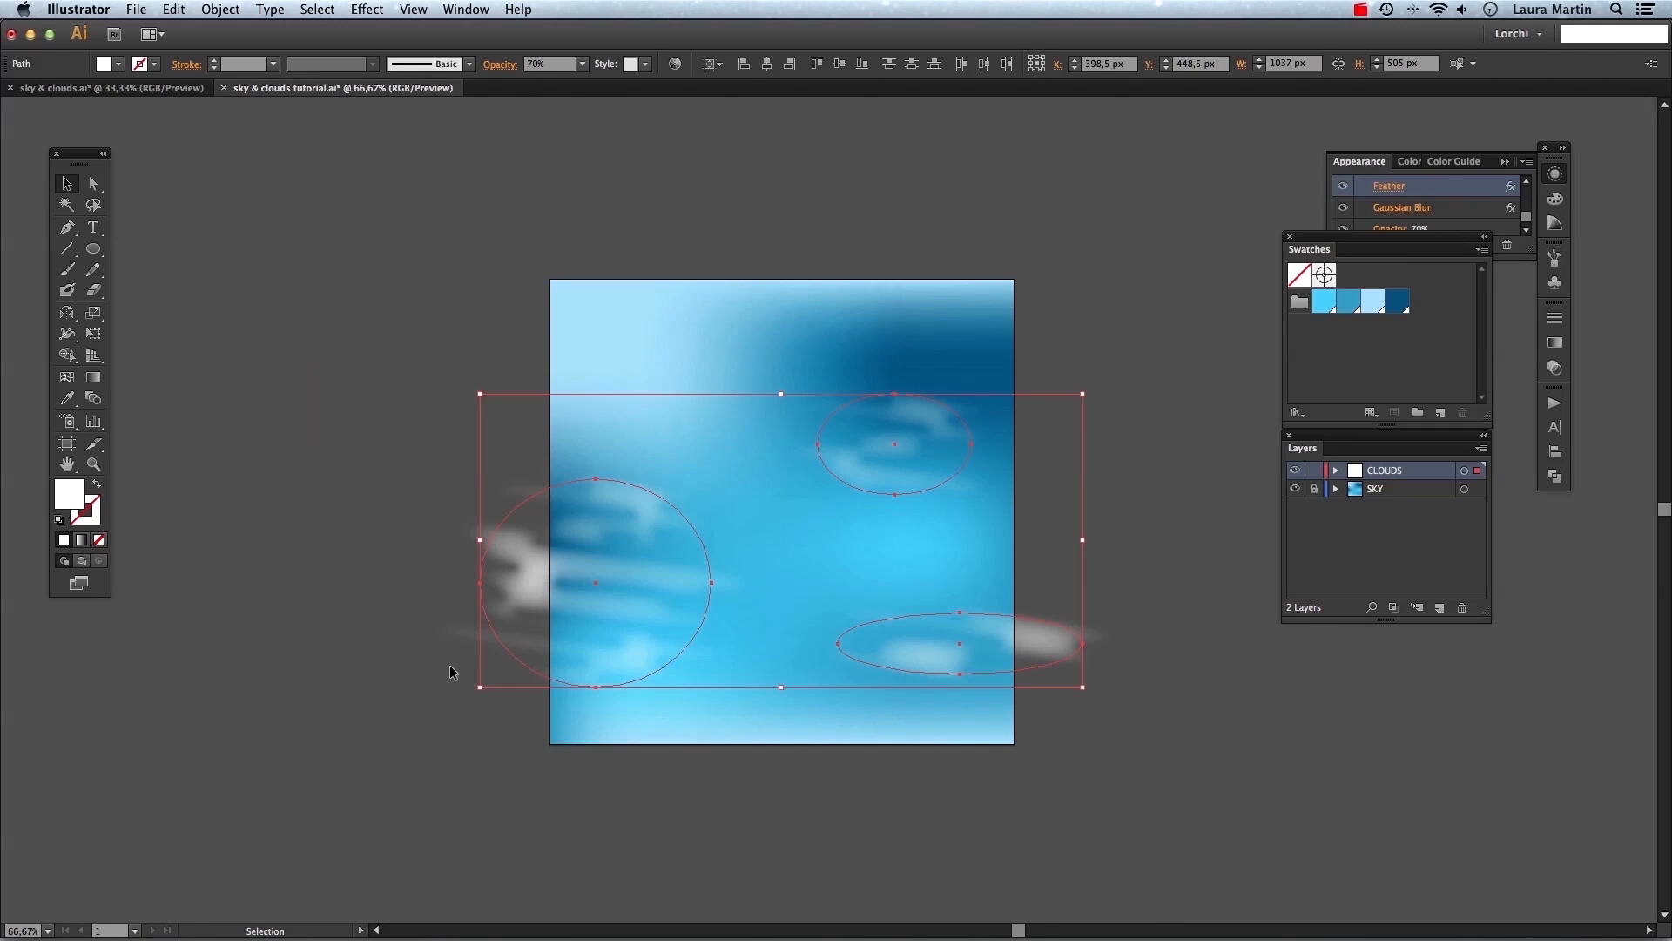
click(410, 444)
scroll(411, 505, up, 3)
click(332, 499)
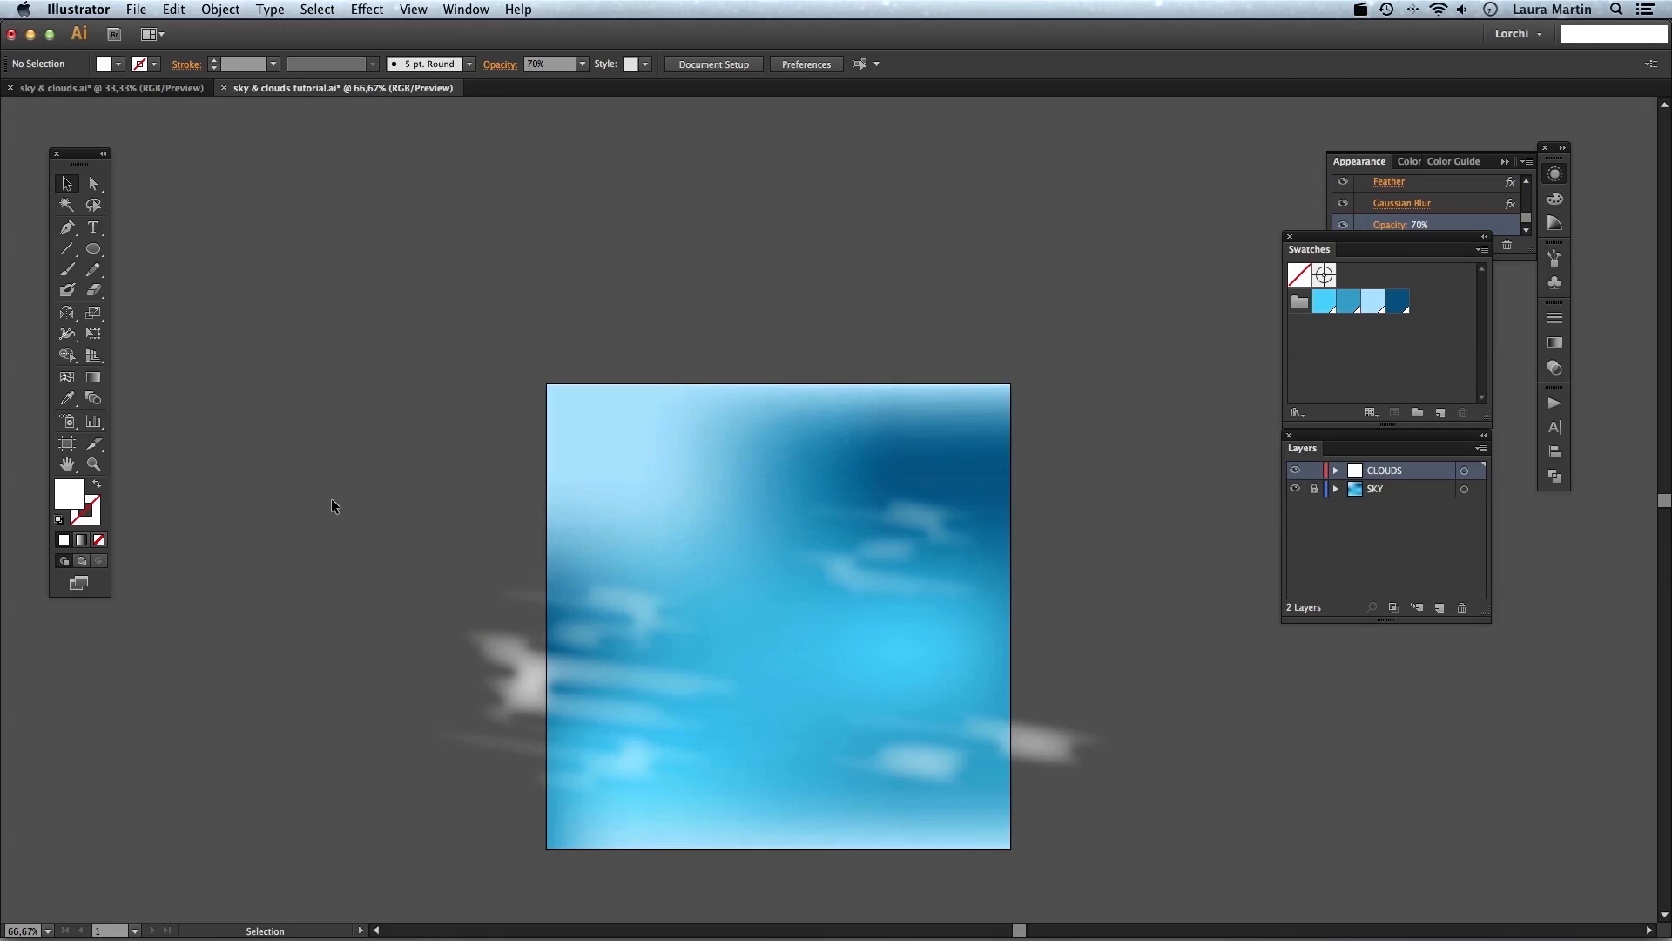
Draw a small closed blob about 128 × 84 px with the Pencil on the empty pasteboard and fill it white.
key(super+0)
drag(747, 538, 23, 565)
drag(777, 514, 612, 439)
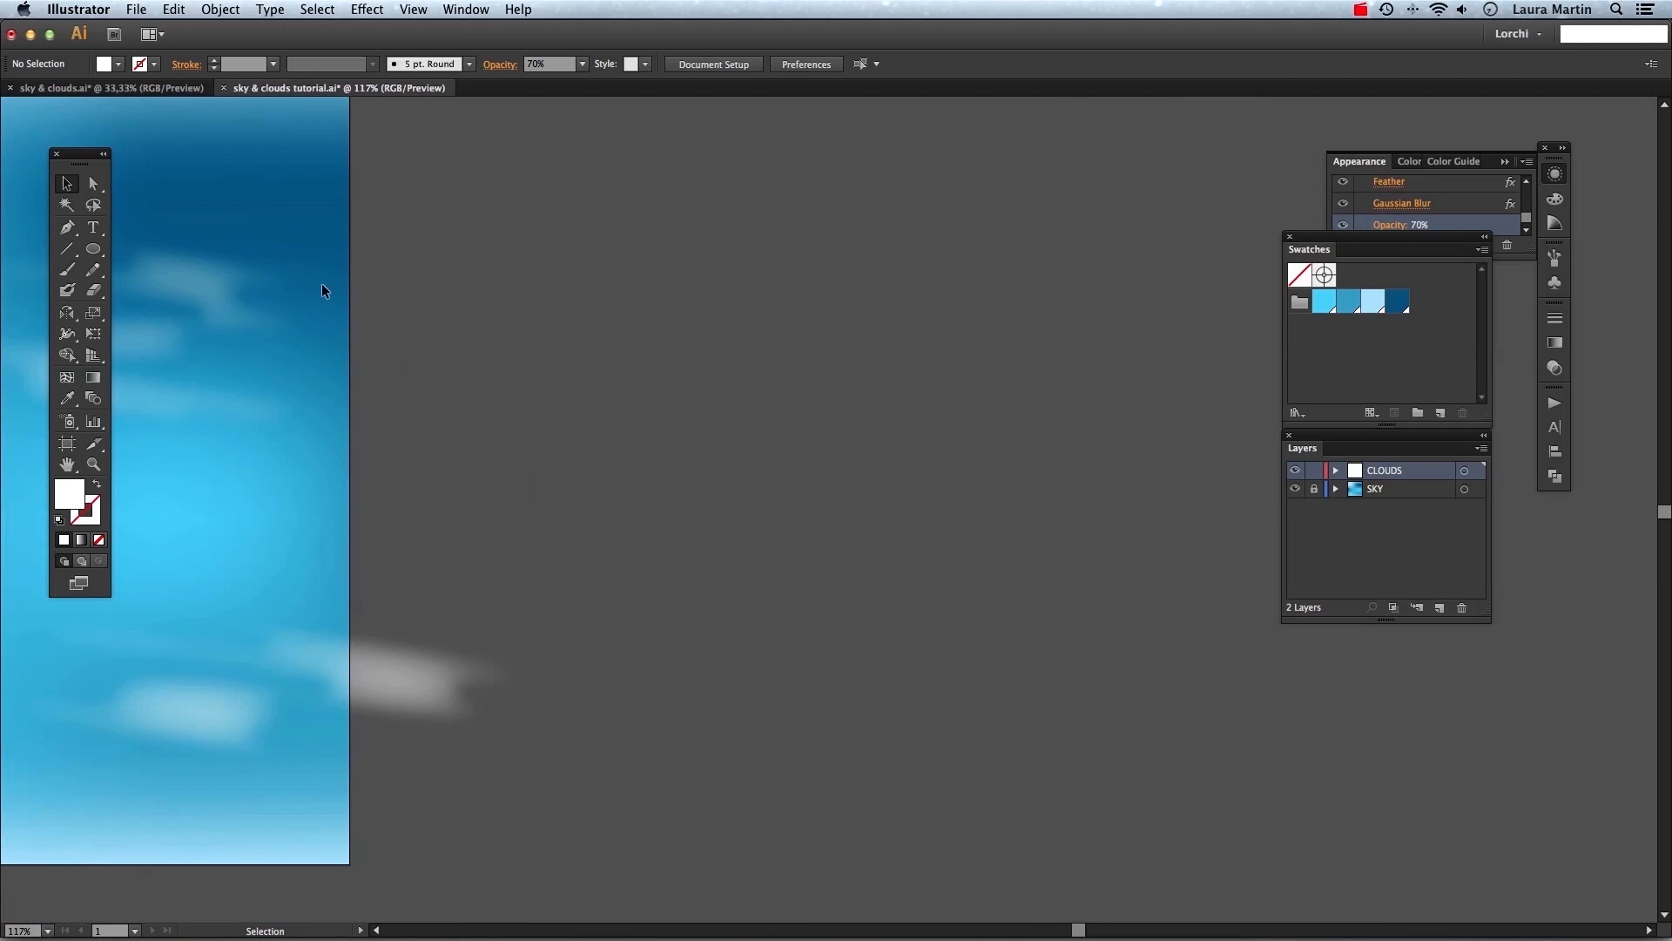
click(70, 272)
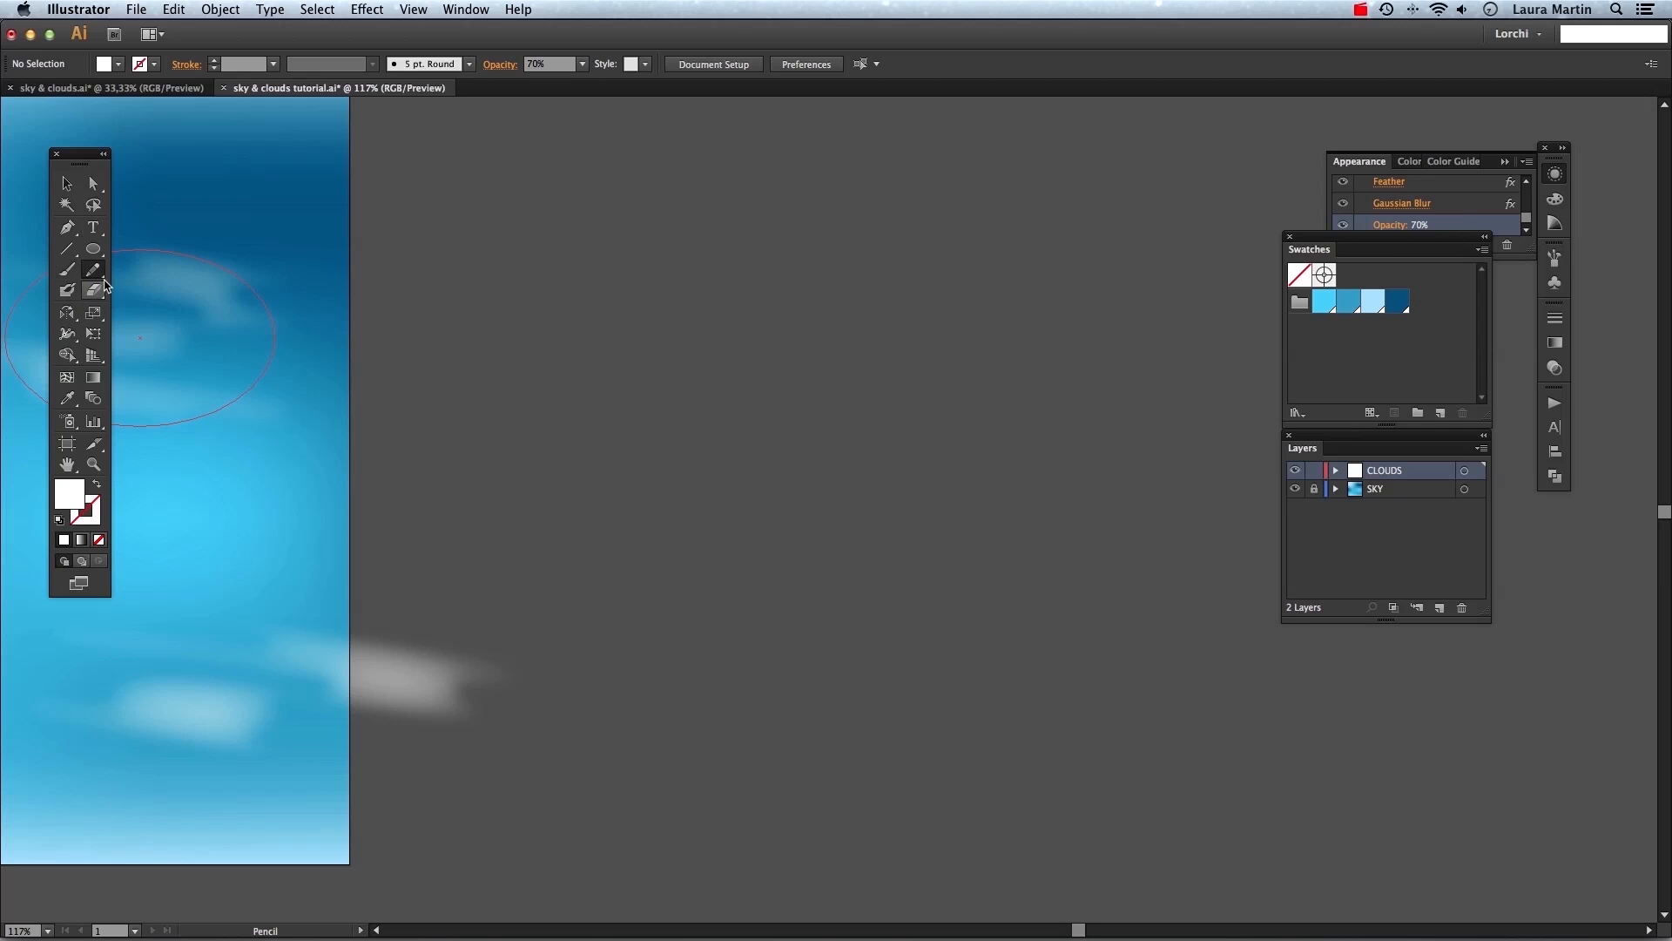
mouse_move(660, 385)
mouse_down()
mouse_move(662, 360)
mouse_move(690, 348)
mouse_move(772, 363)
mouse_move(751, 409)
mouse_move(703, 403)
mouse_move(672, 424)
mouse_move(676, 388)
mouse_move(660, 385)
mouse_up()
key(v)
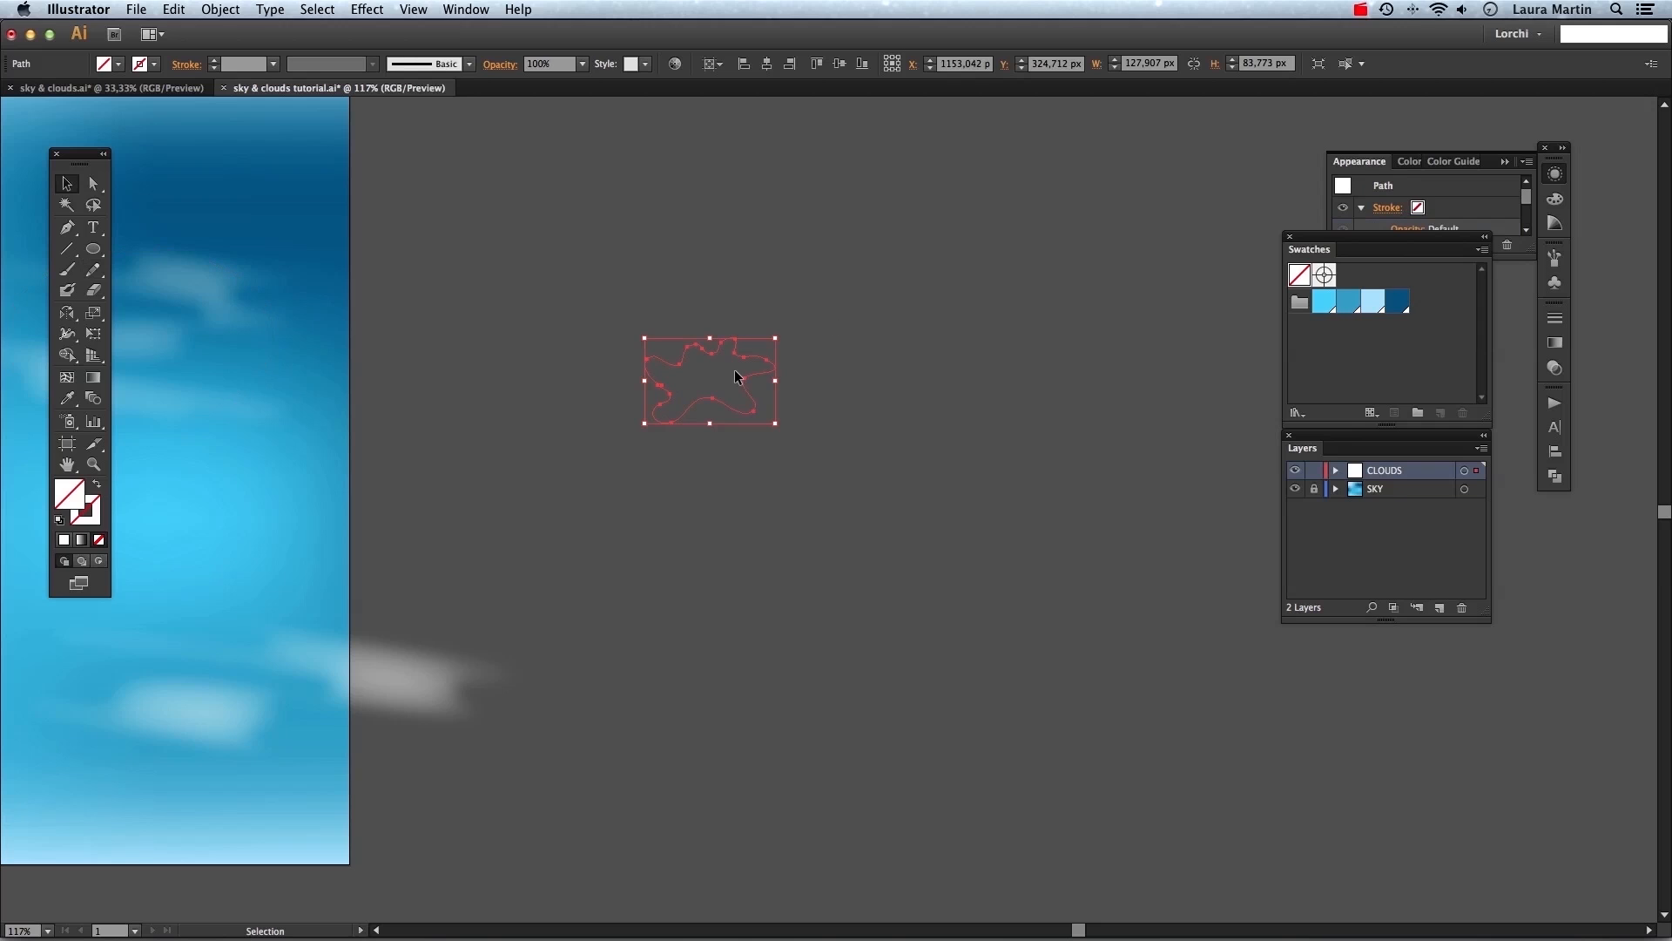
click(64, 539)
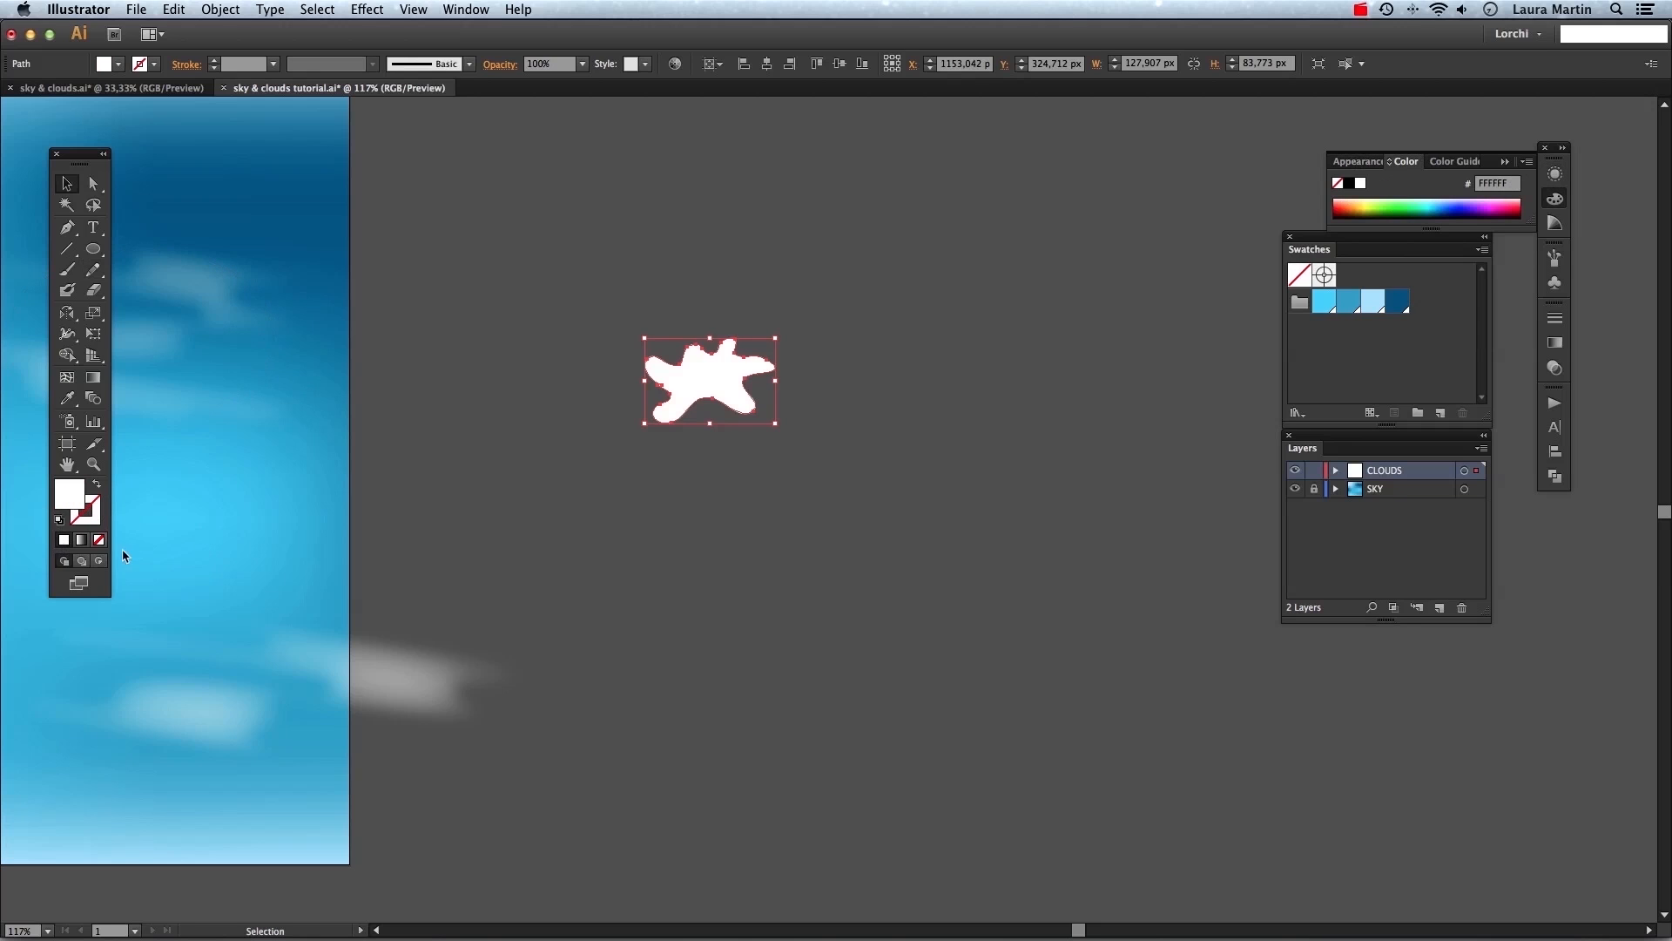
click(761, 593)
Zoom in with the Direct Selection tool to examine the blob's outline.
key(z)
key(a)
click(798, 400)
drag(627, 354, 745, 435)
click(651, 525)
key(super+minus)
key(super+minus)
key(super+minus)
key(super+minus)
key(super+minus)
key(space)
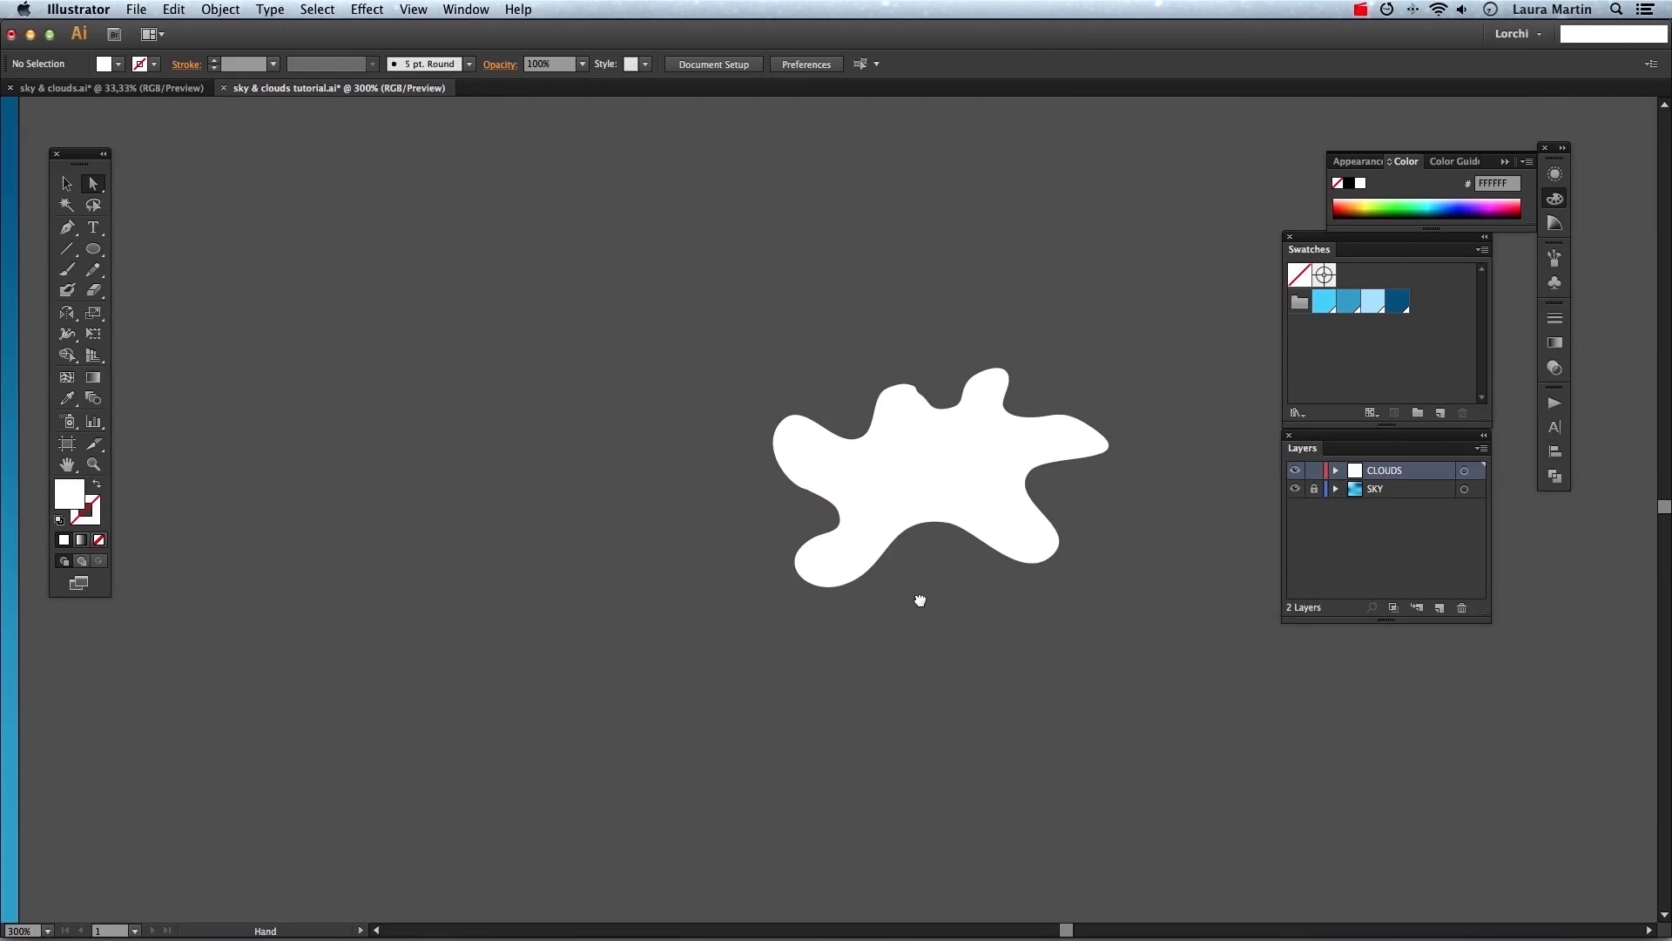
drag(1009, 635, 864, 592)
key(super+1)
key(v)
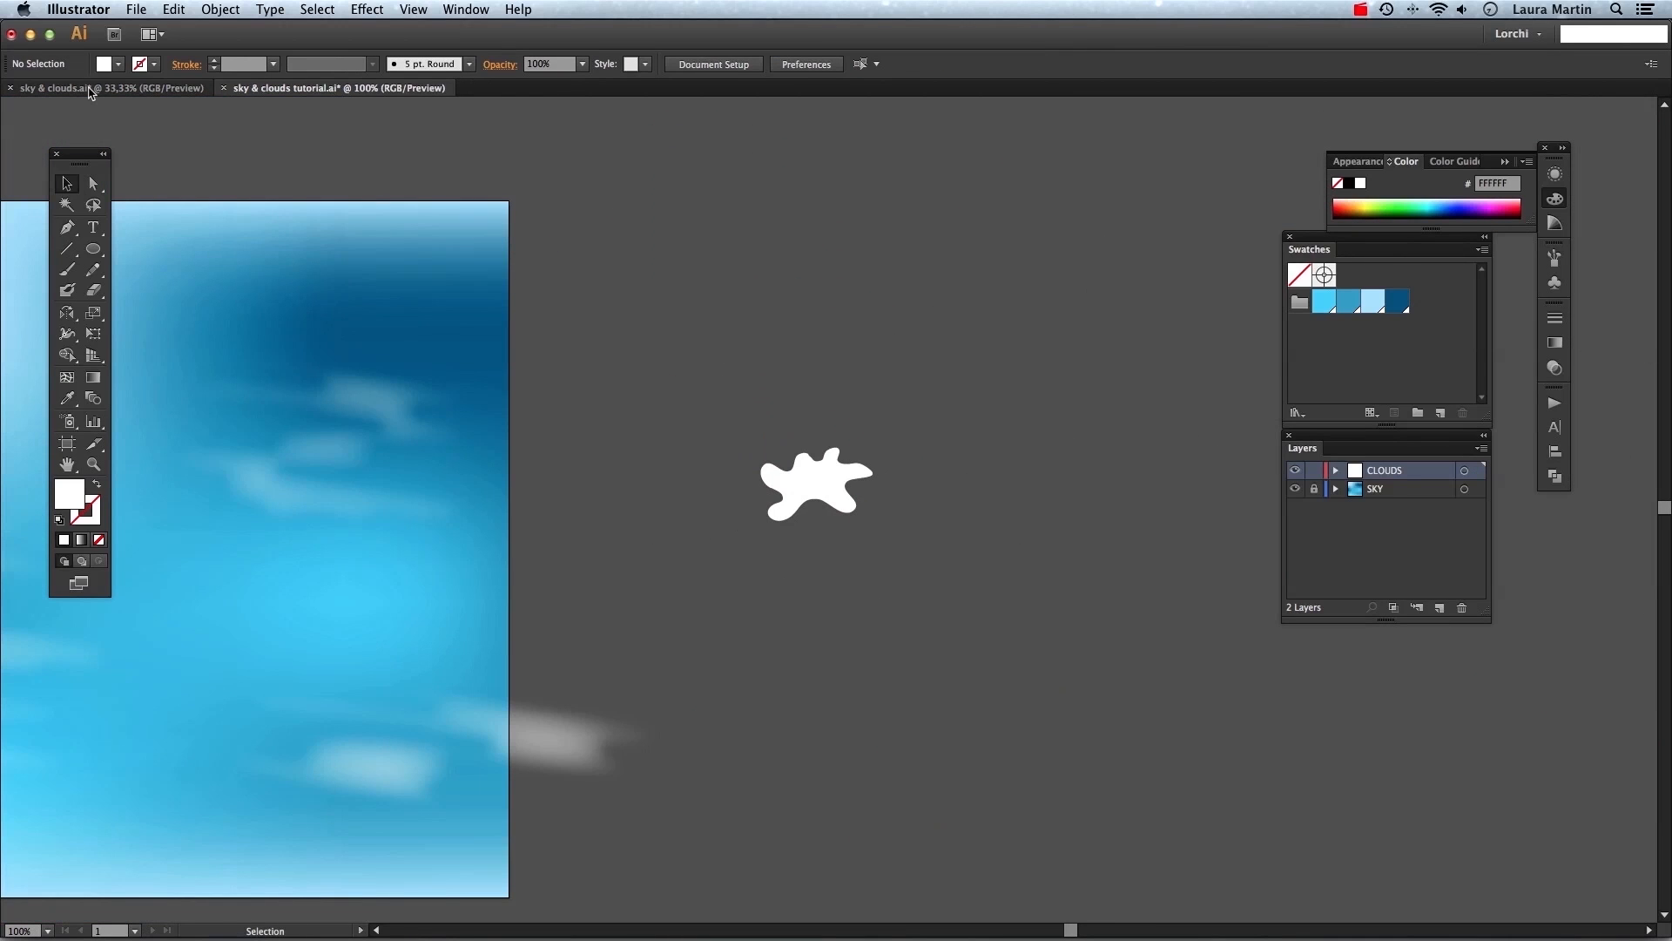
Set the blob's opacity to 30%.
click(818, 466)
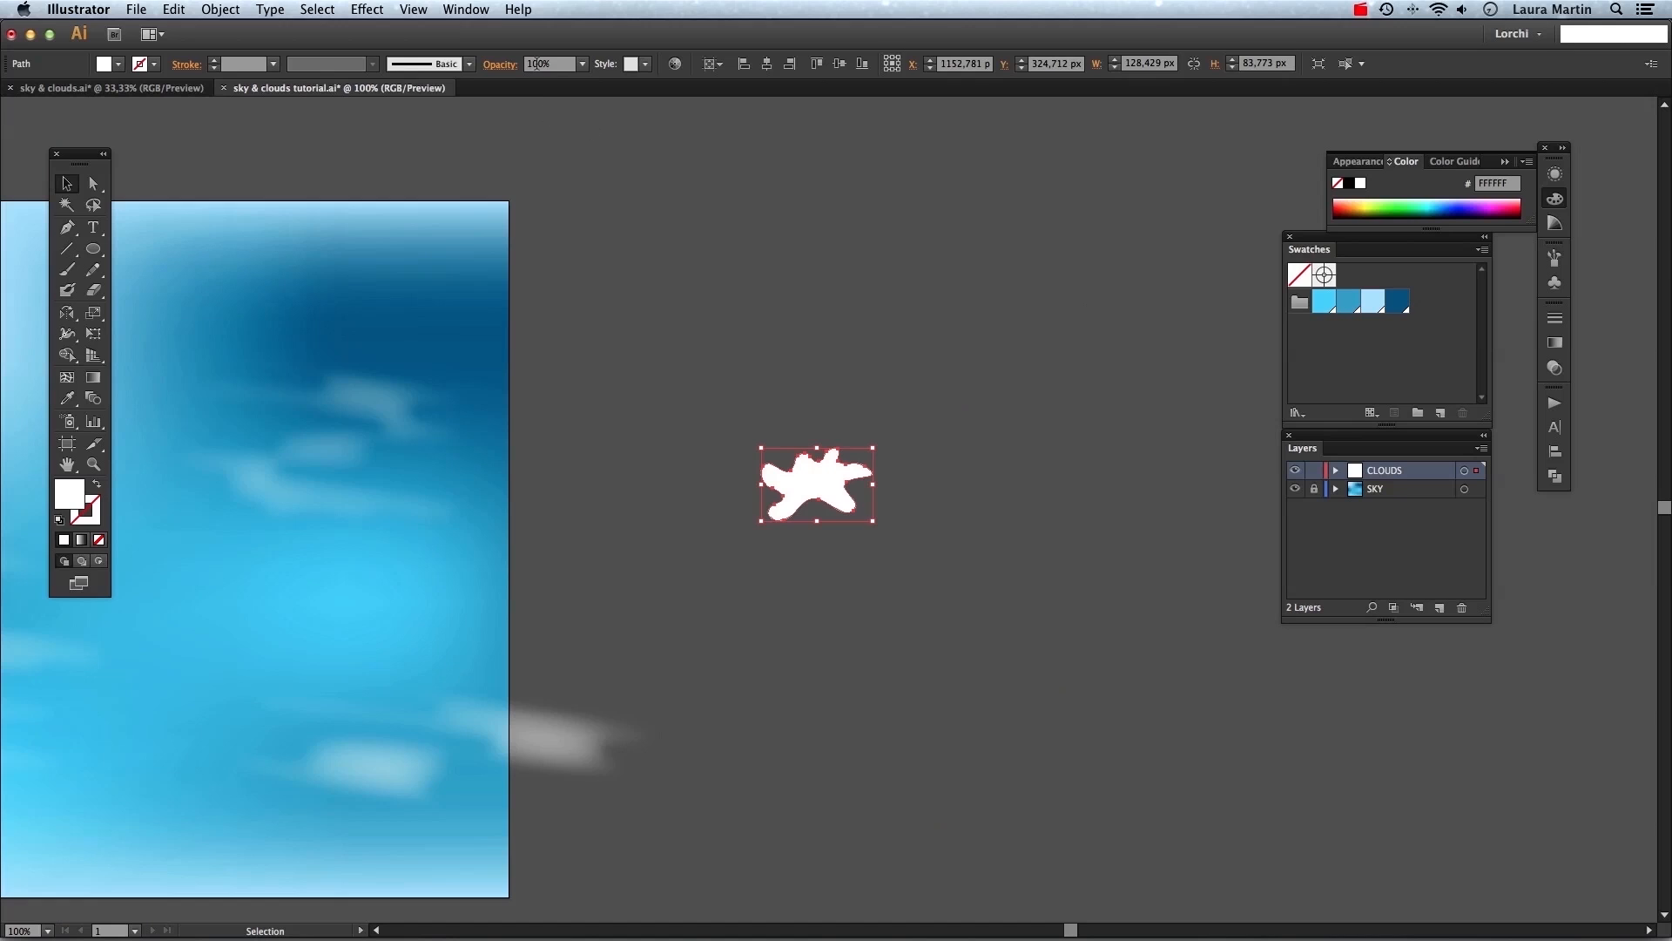
click(503, 66)
click(505, 92)
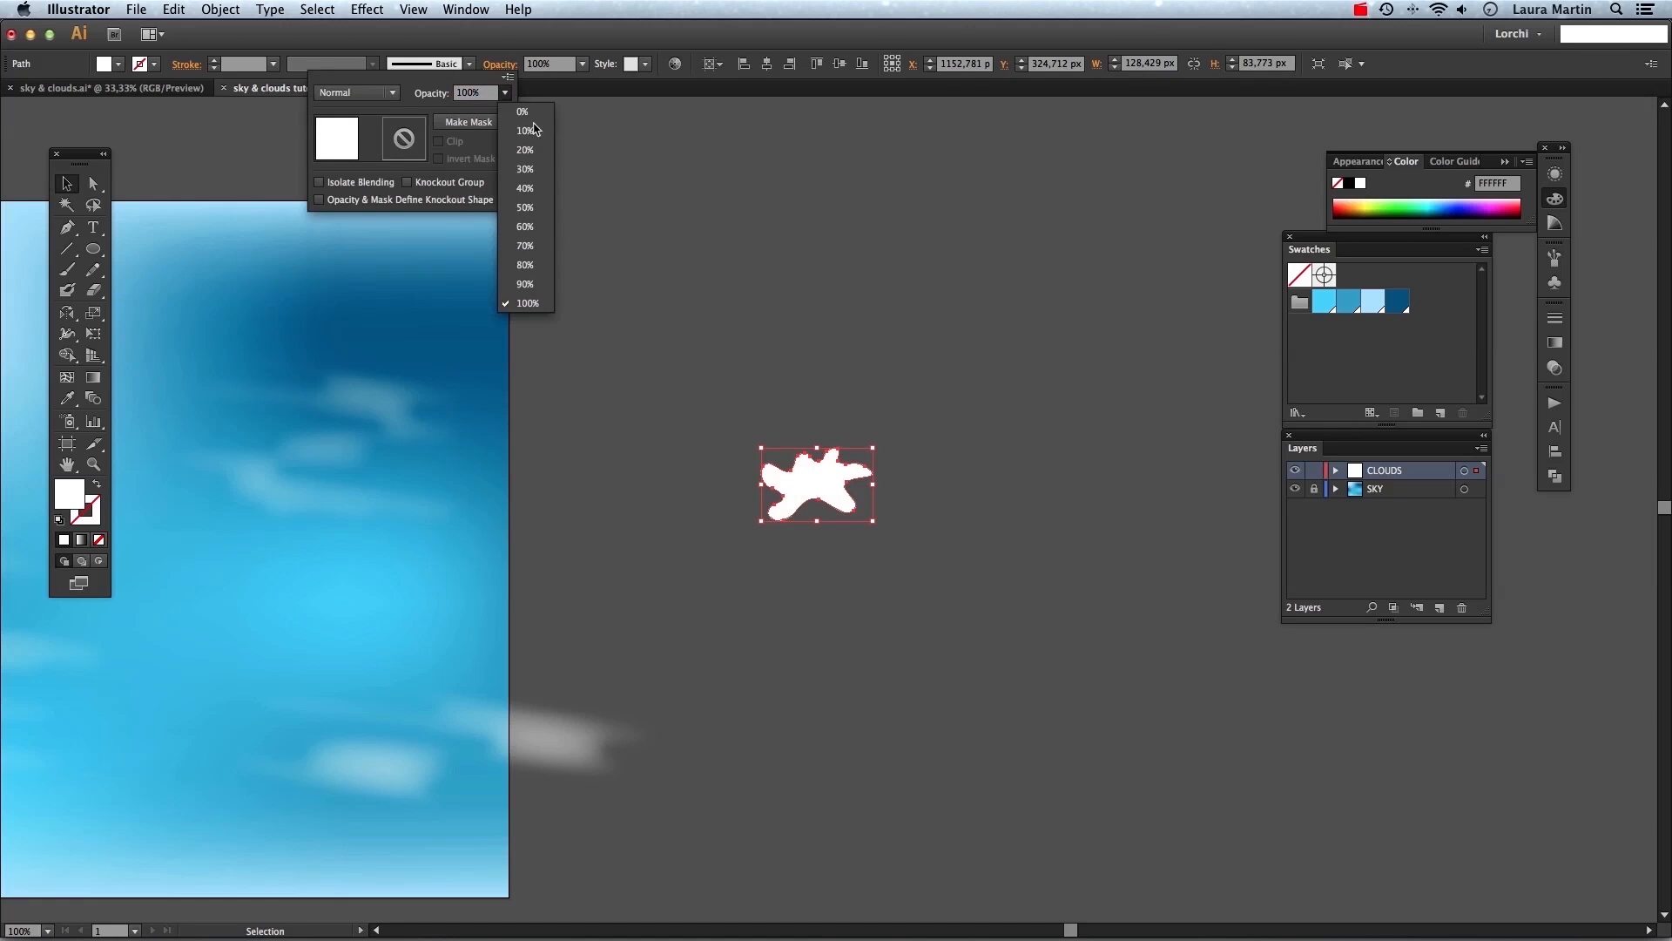
click(525, 169)
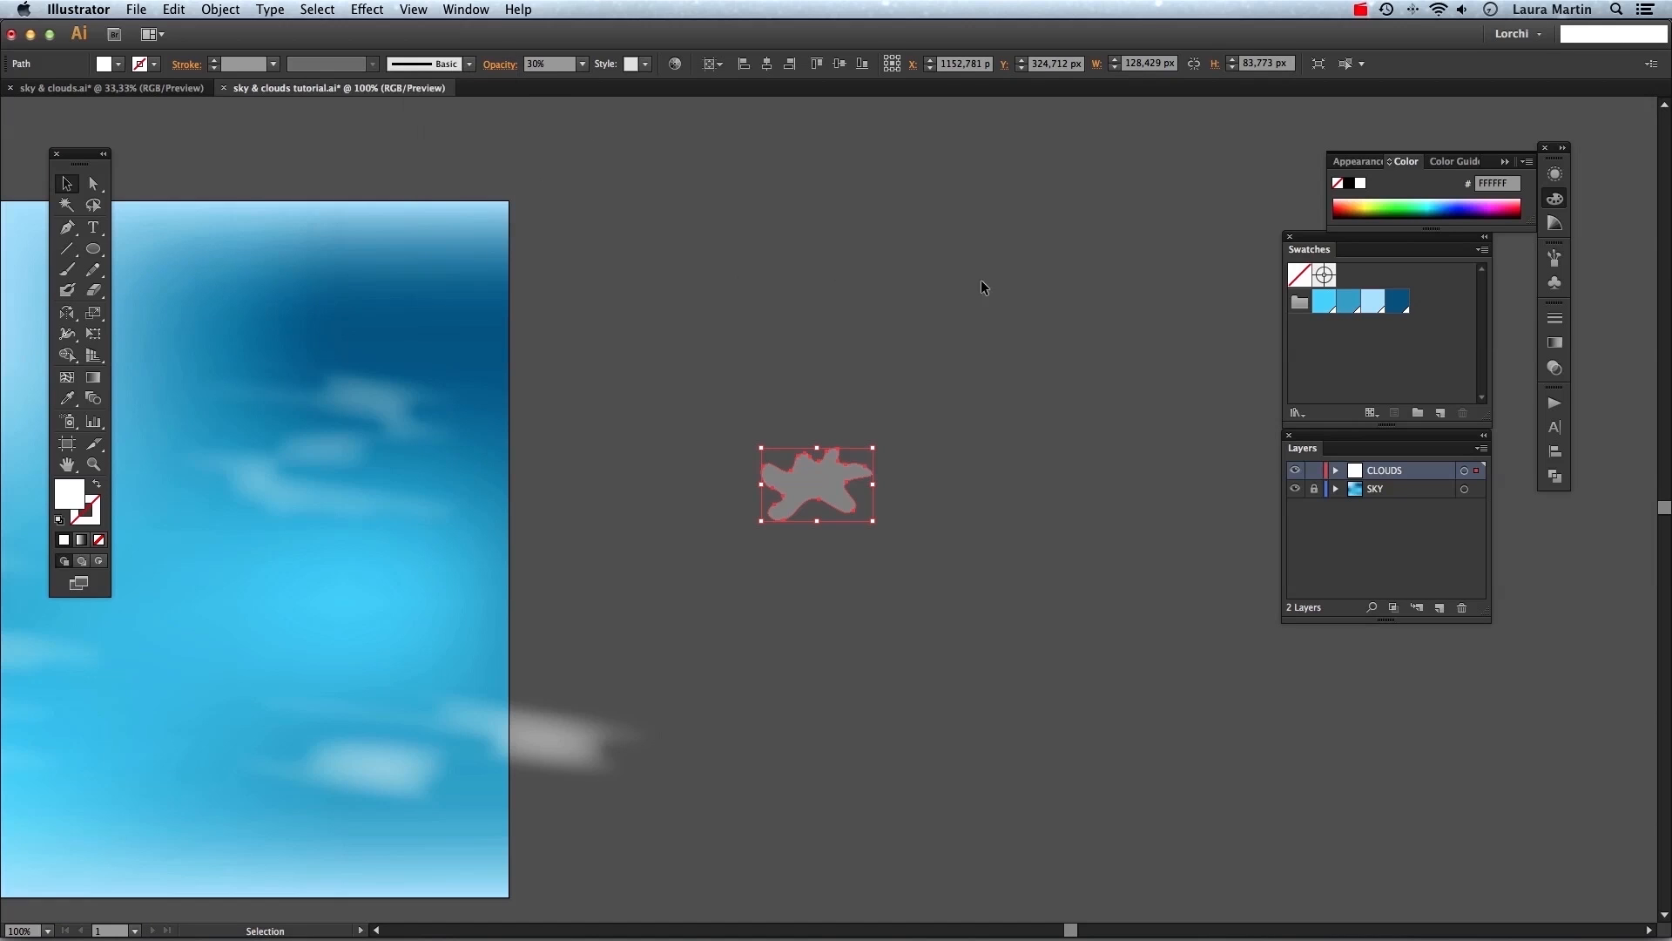
click(1015, 265)
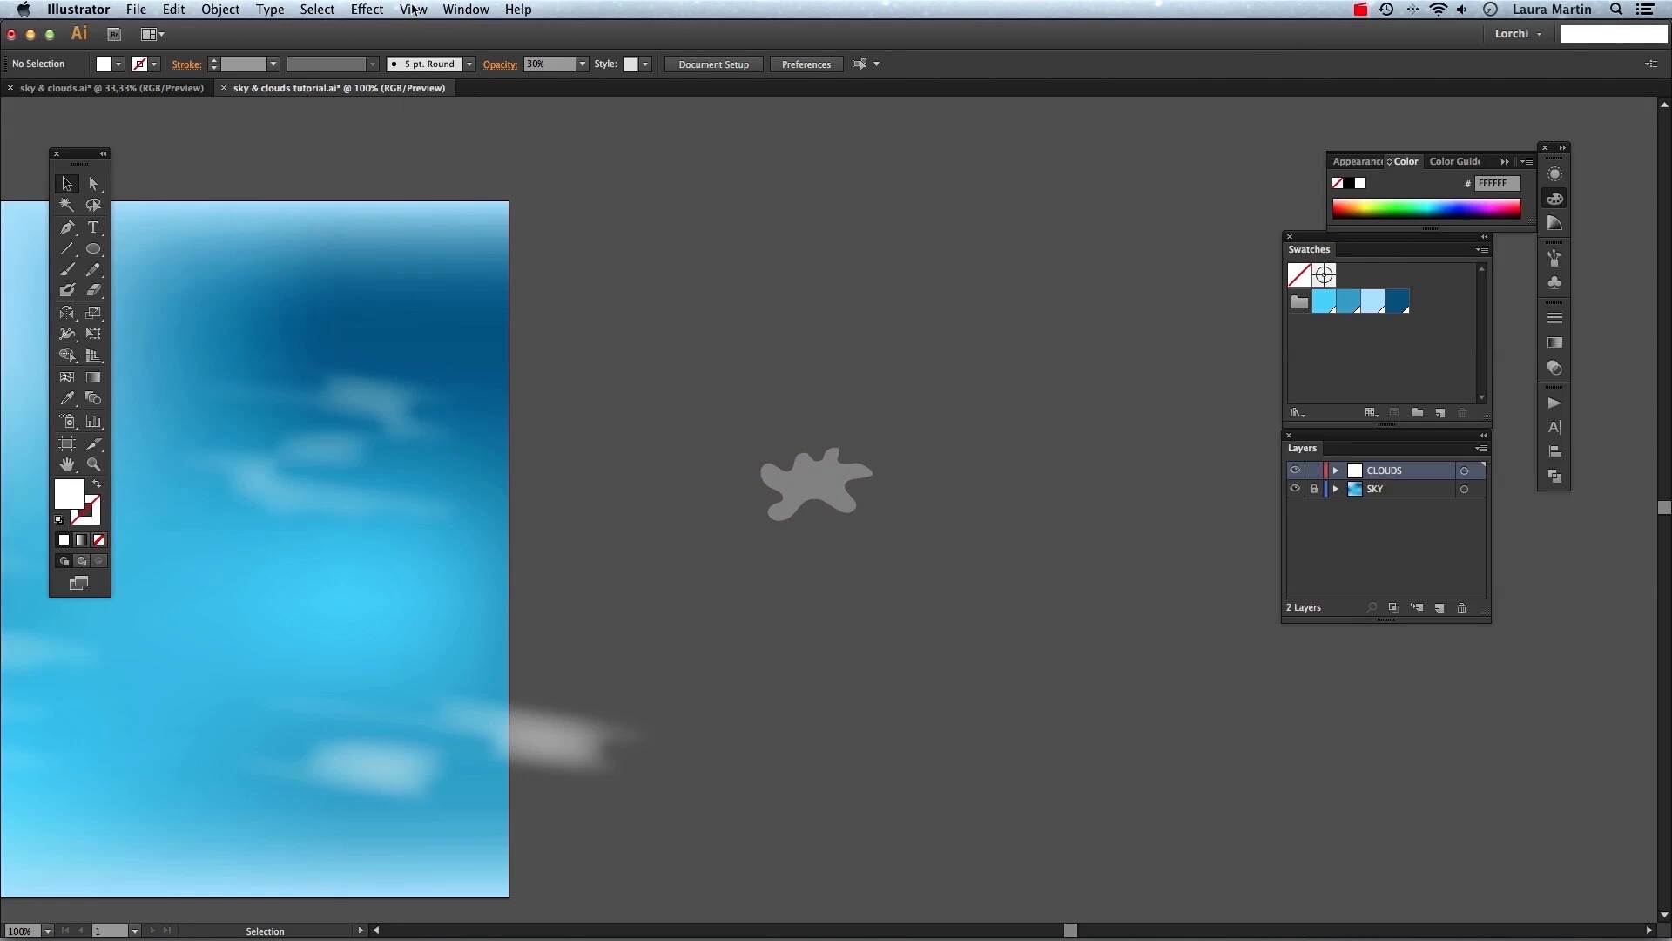
Open the Brushes panel and turn the blob into a new Scatter Brush.
click(455, 10)
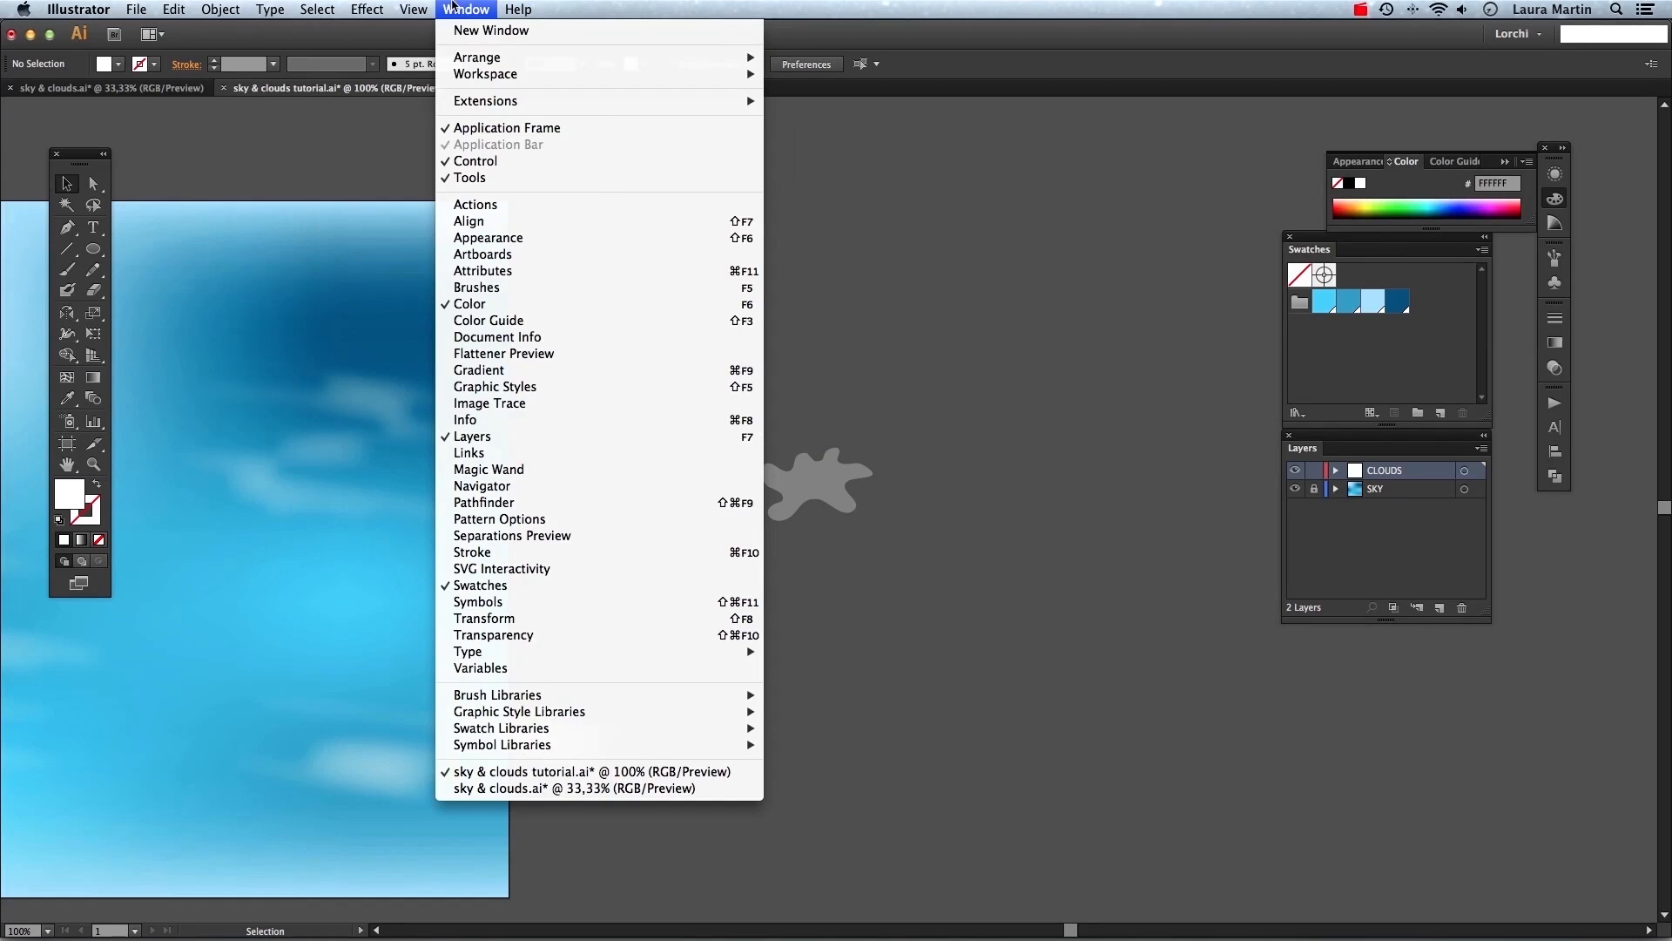
click(487, 287)
drag(1446, 248, 1150, 217)
click(849, 492)
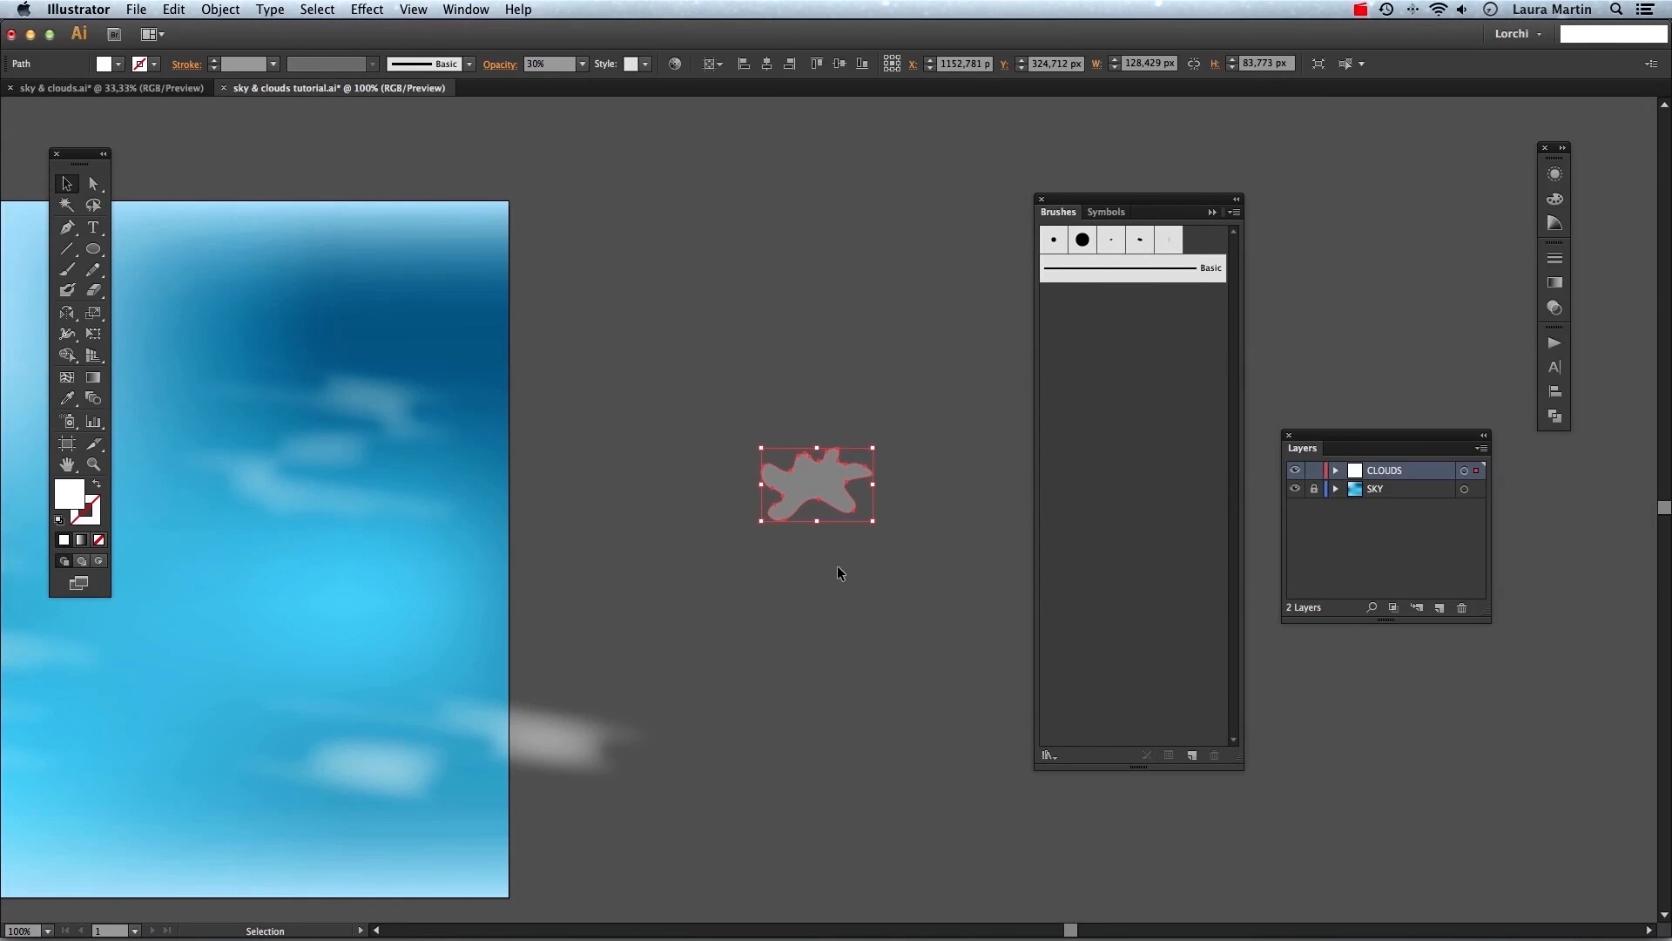
mouse_move(817, 474)
mouse_down()
mouse_move(912, 514)
mouse_move(1115, 406)
mouse_move(1120, 350)
mouse_up()
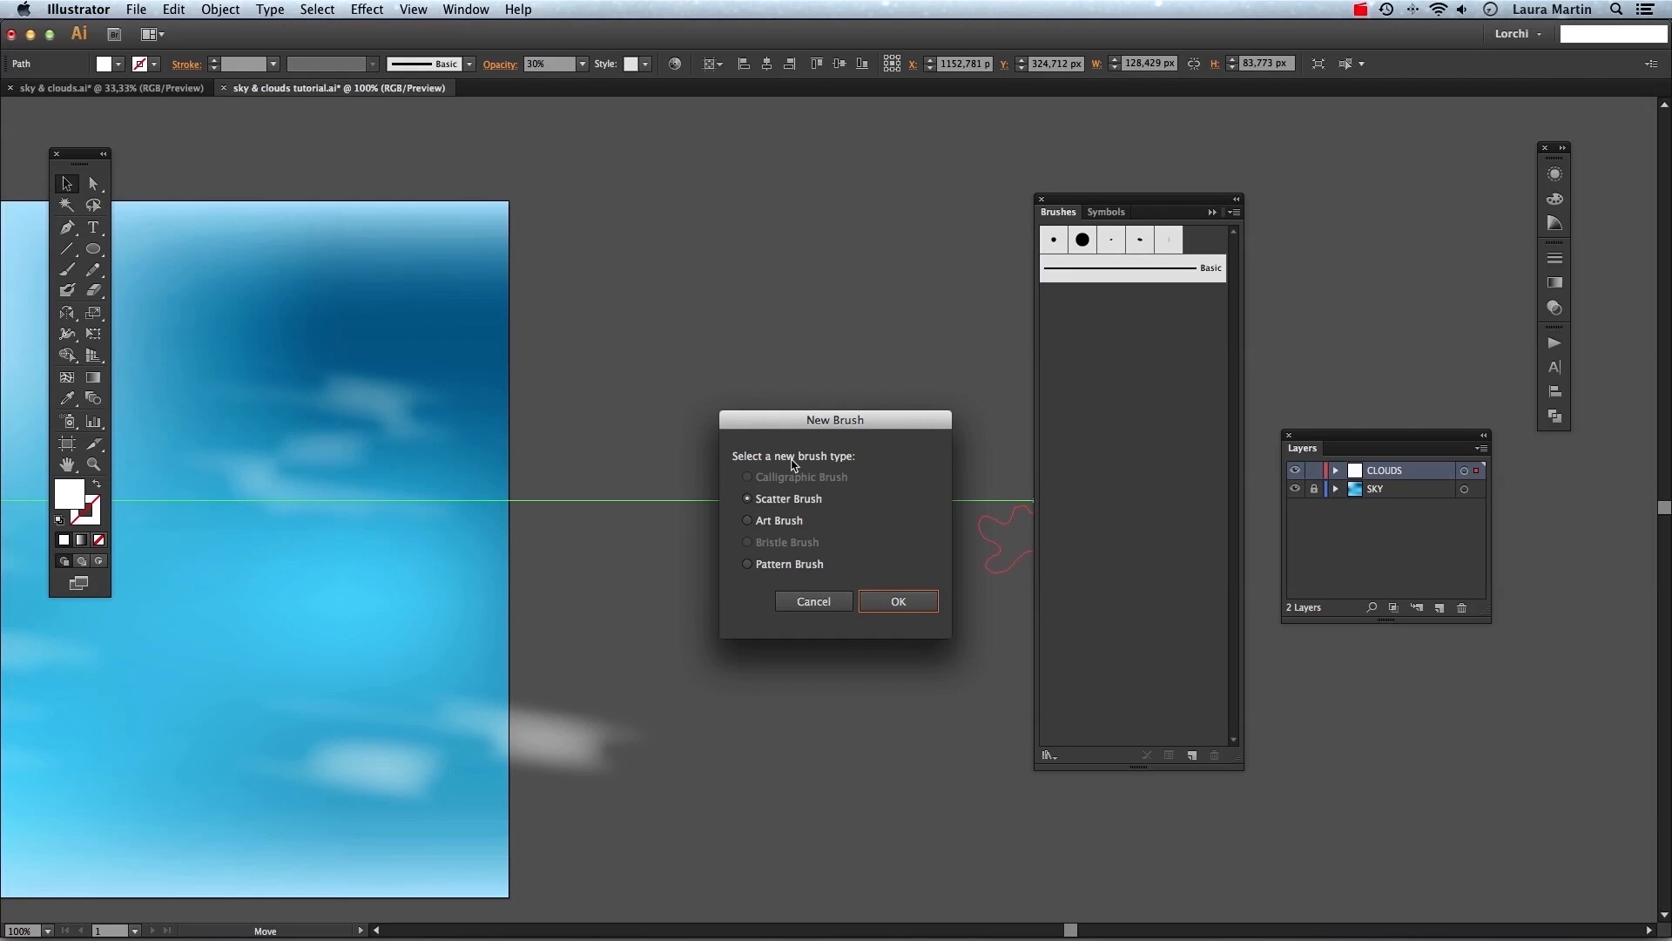
click(751, 499)
click(894, 589)
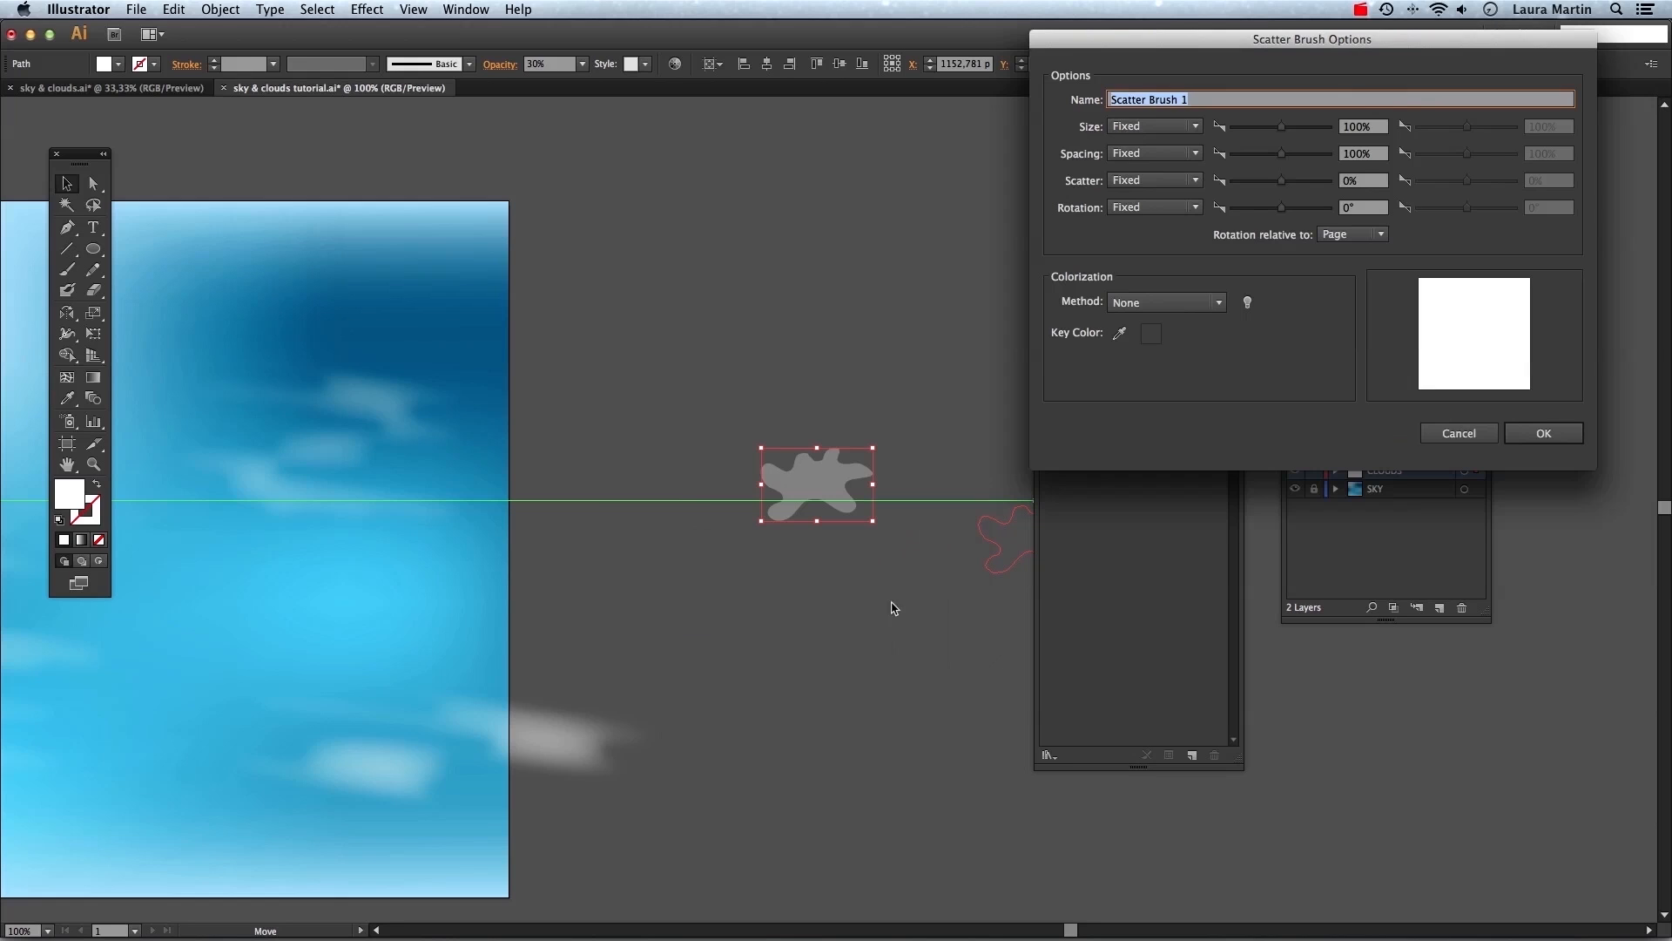
Set the scatter brush's Size to Random from 68% to 230% and its Scatter to Random.
mouse_move(1270, 36)
mouse_down()
mouse_move(1162, 170)
mouse_move(1197, 209)
mouse_up()
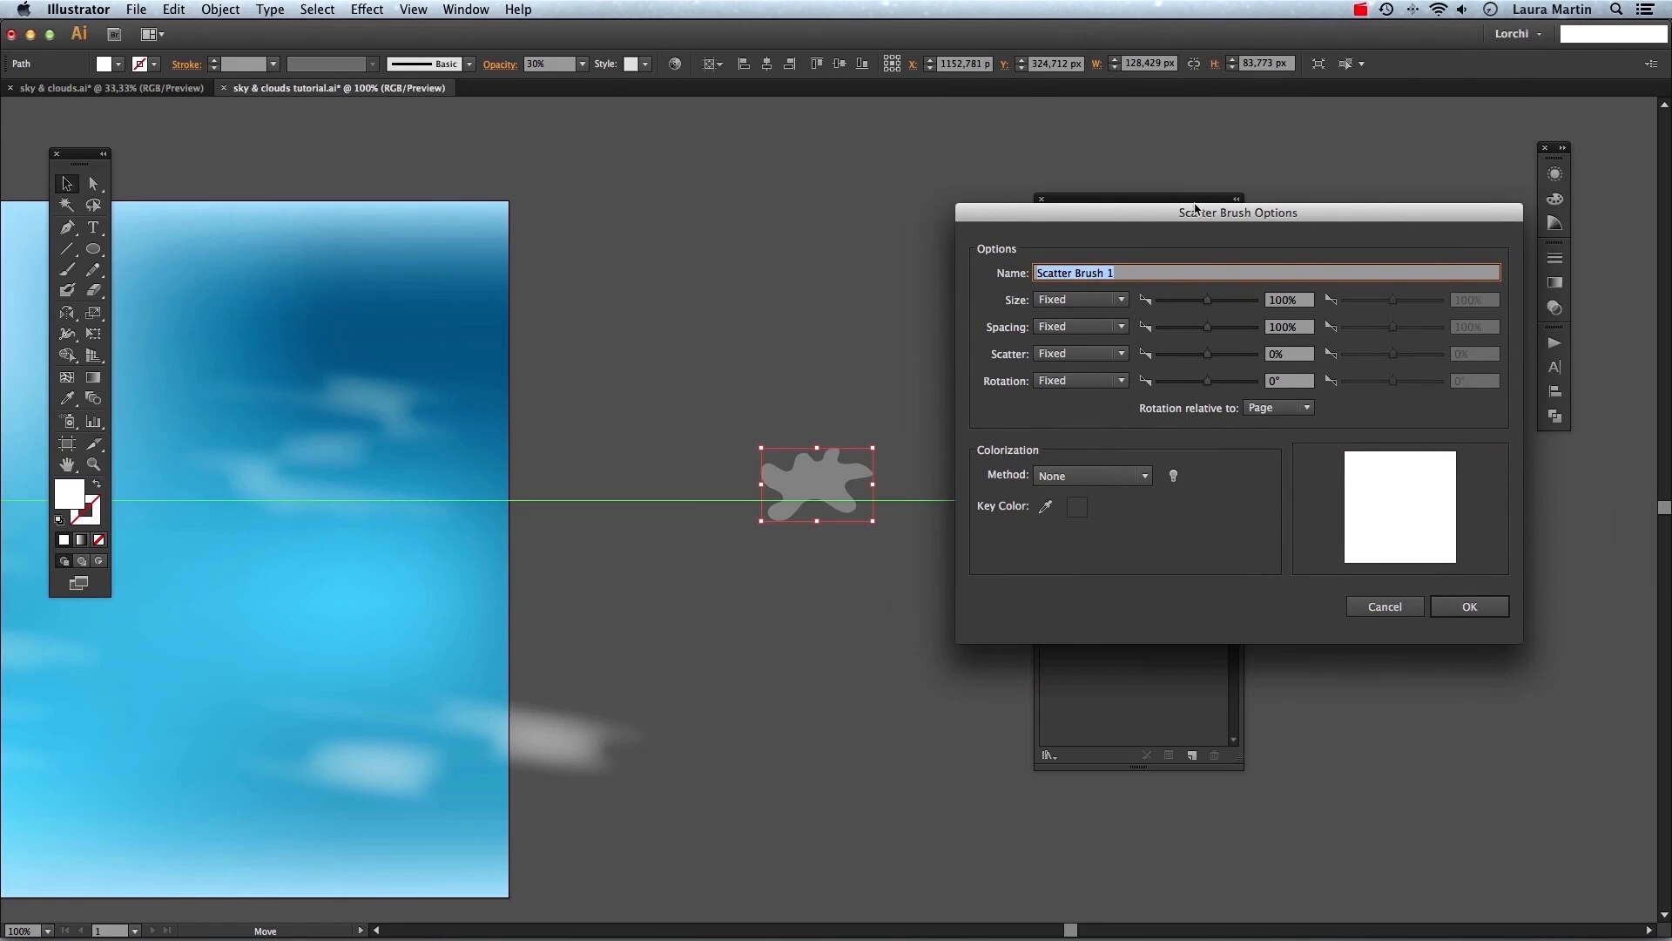
click(1123, 301)
click(1099, 338)
click(1122, 354)
click(1108, 392)
double_click(1279, 300)
text(68)
click(1472, 300)
double_click(1472, 301)
text(230)
Set spacing to 20%, scatter from 66% to -41%, colorization to Tints and Shades, and confirm the brush.
double_click(1300, 327)
text(2066)
double_click(1461, 353)
text(-41)
click(1093, 476)
click(1080, 538)
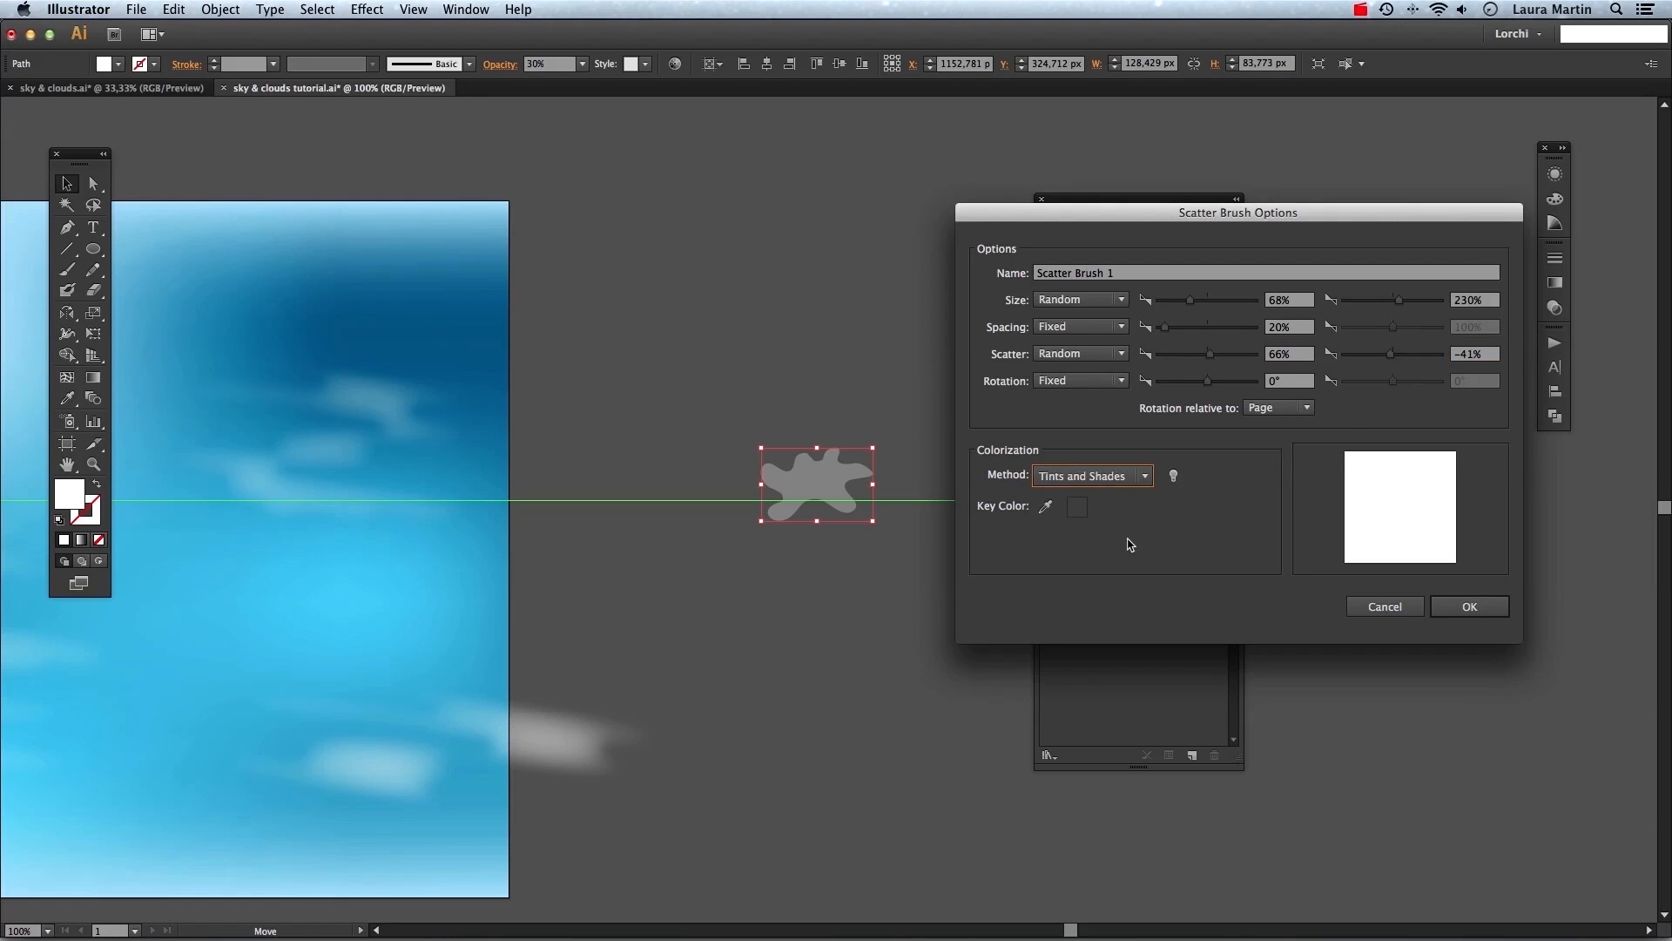
click(1470, 606)
Paint a horizontal stroke about 564 px long with the new scatter brush on the pasteboard.
click(968, 355)
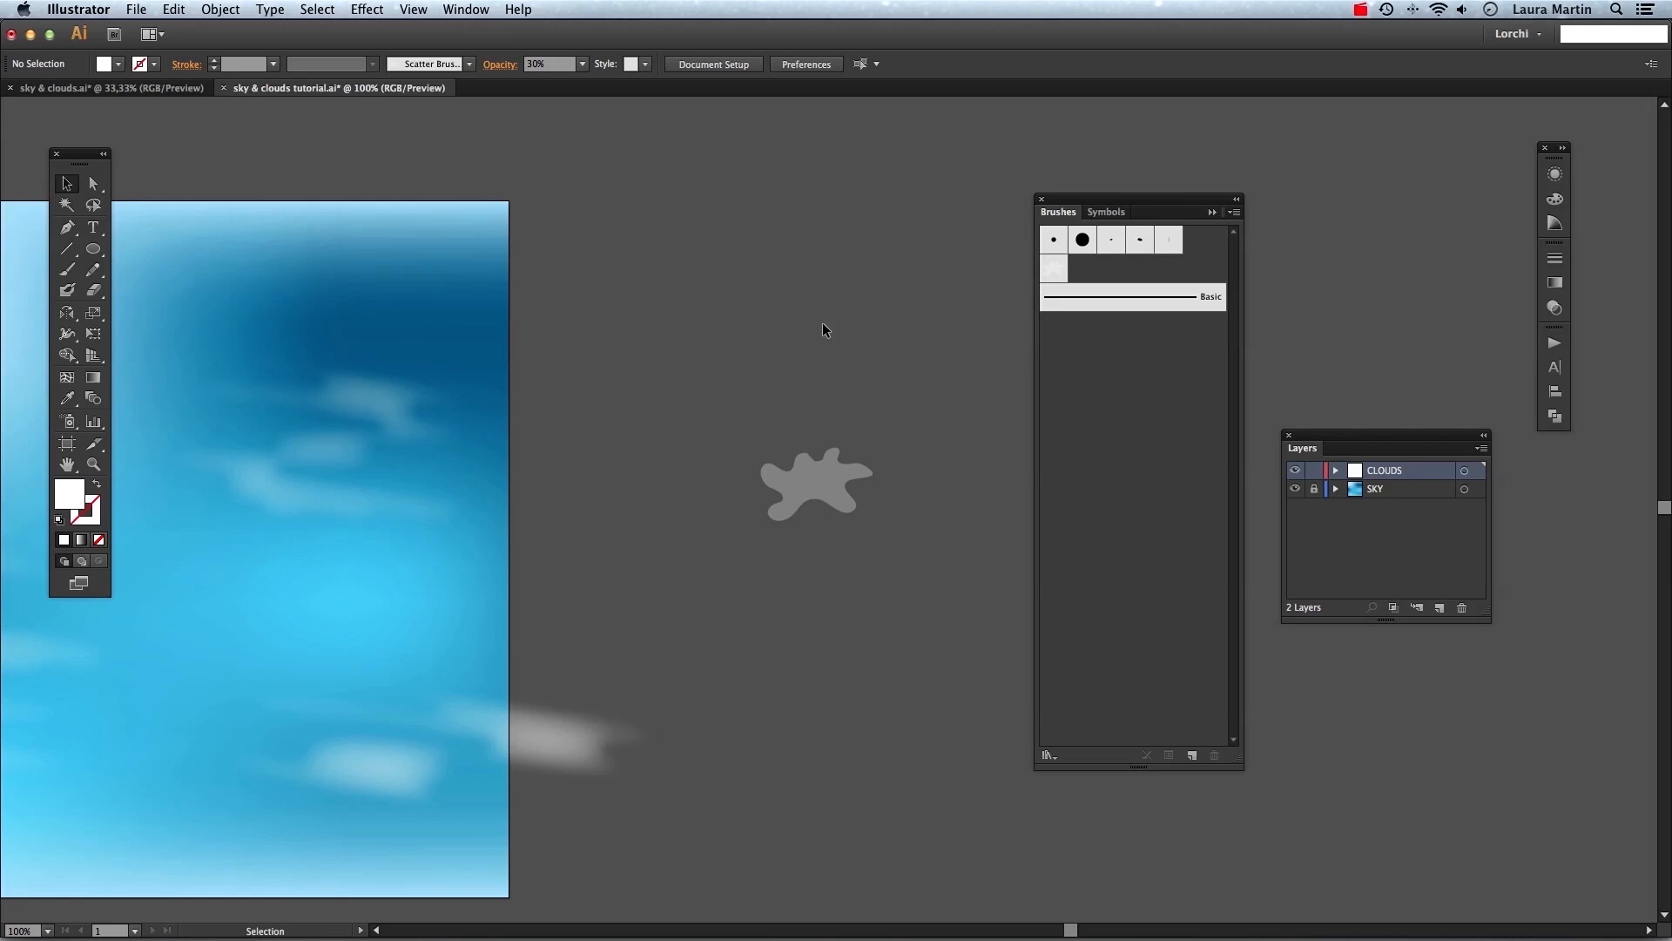
click(471, 65)
click(470, 66)
click(471, 65)
click(470, 66)
click(67, 269)
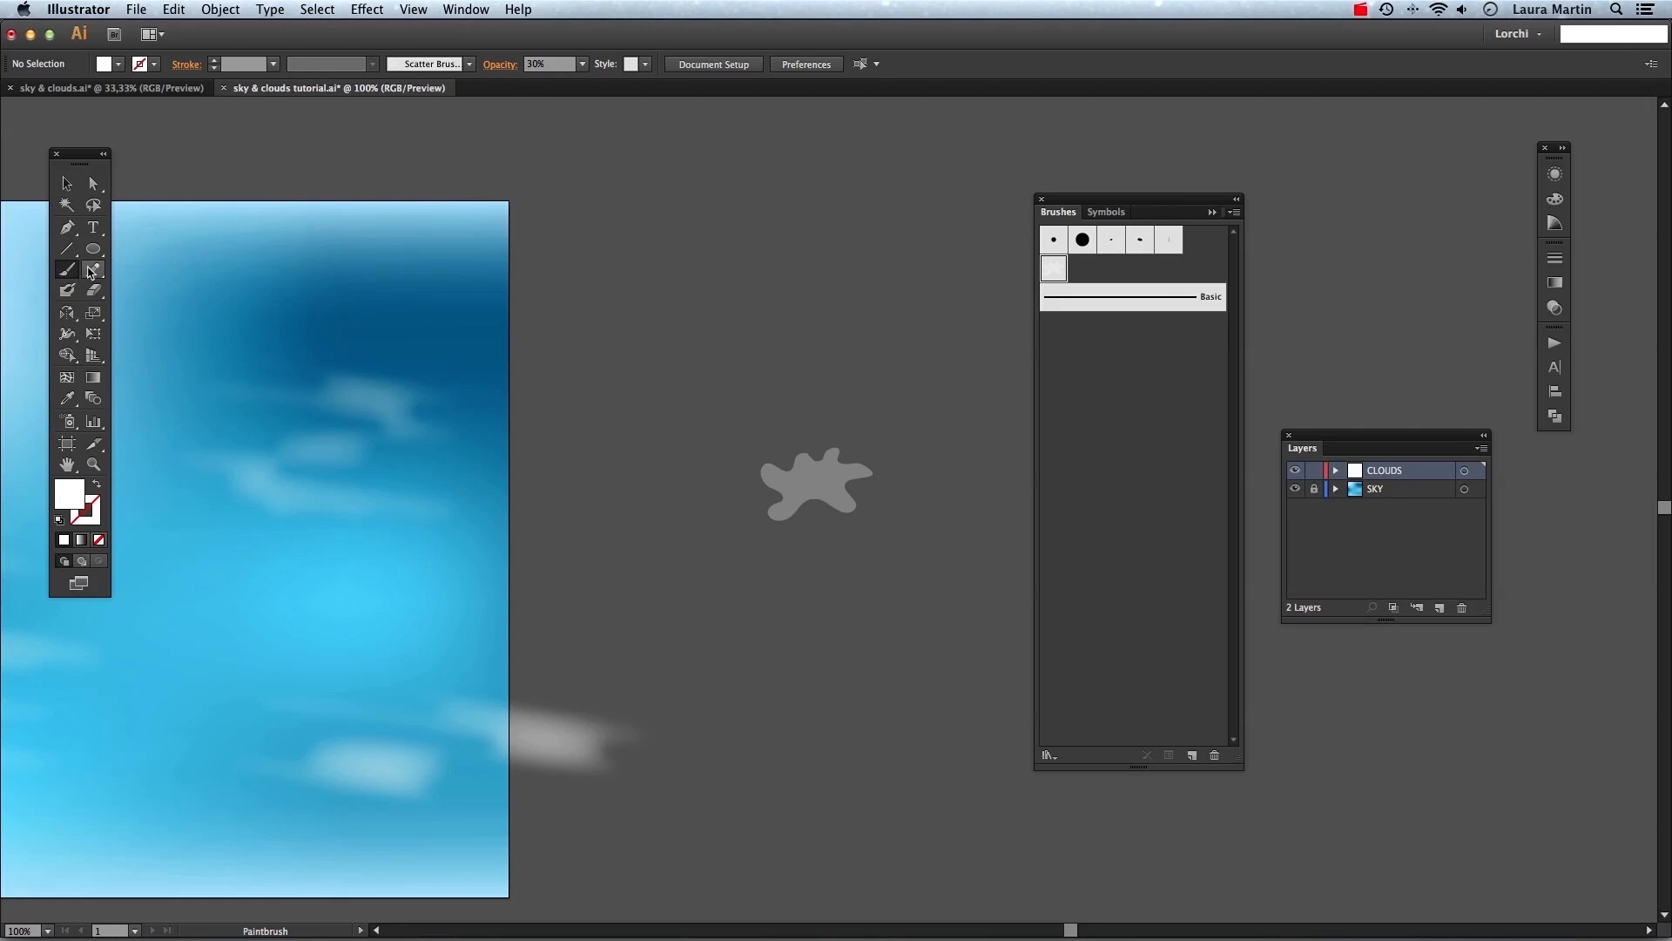
mouse_move(560, 315)
mouse_down()
mouse_move(596, 298)
mouse_move(823, 335)
mouse_move(984, 342)
mouse_move(1015, 326)
mouse_up()
key(v)
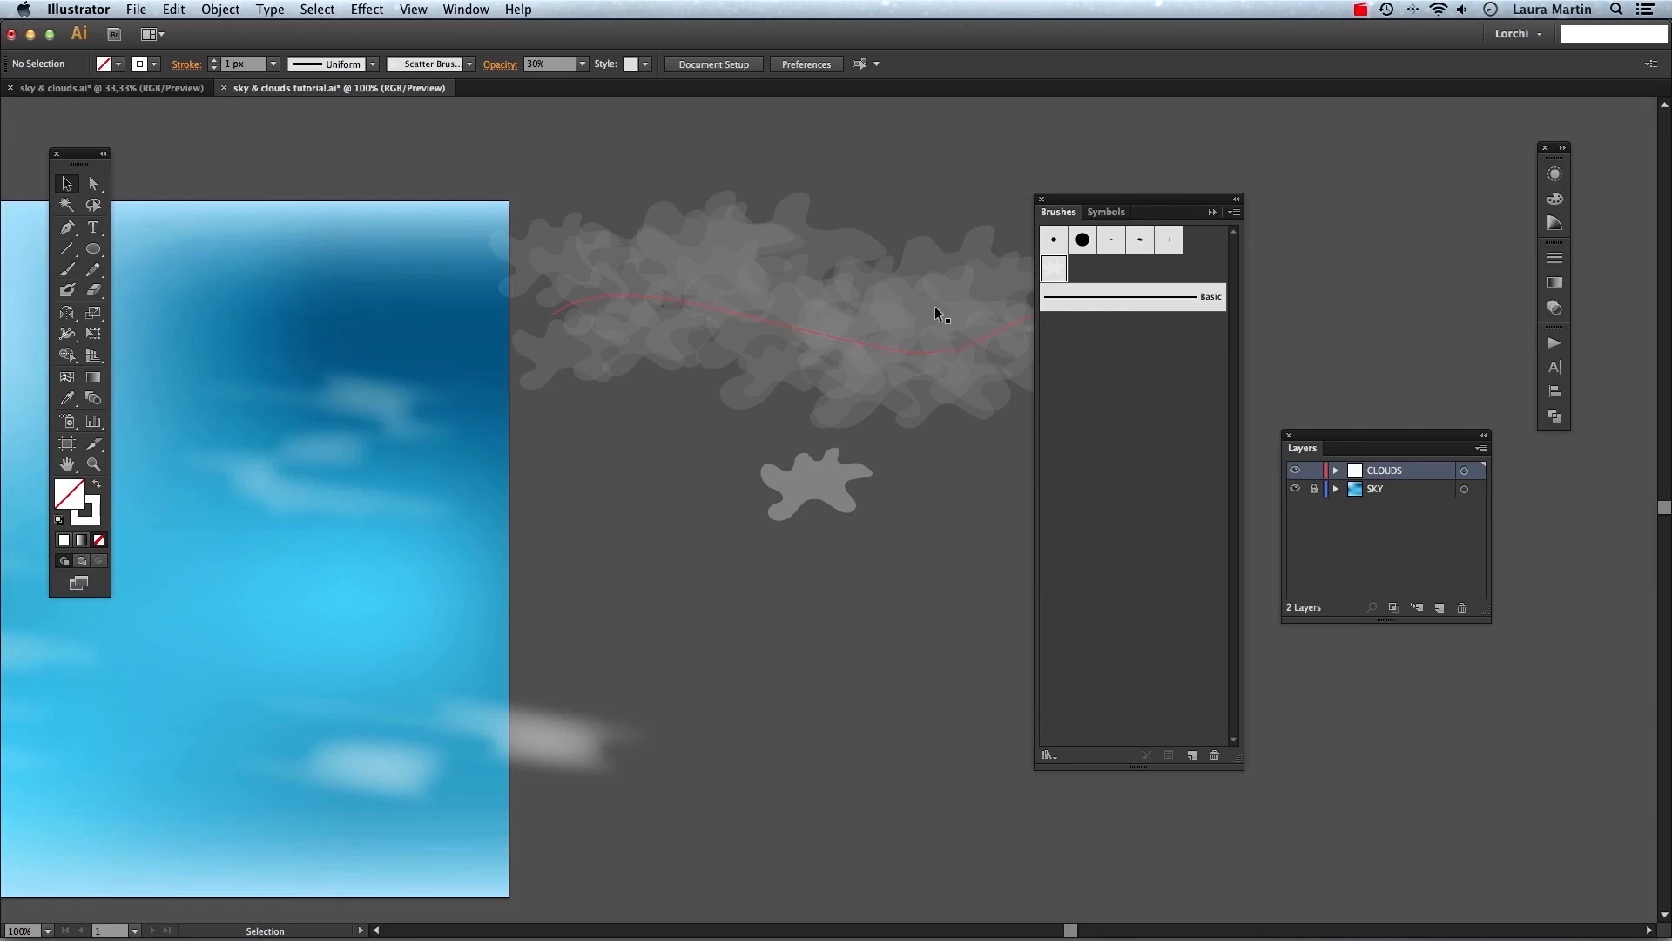
Apply a Gaussian Blur effect to the scatter-brush stroke, previewing it before confirming.
click(910, 311)
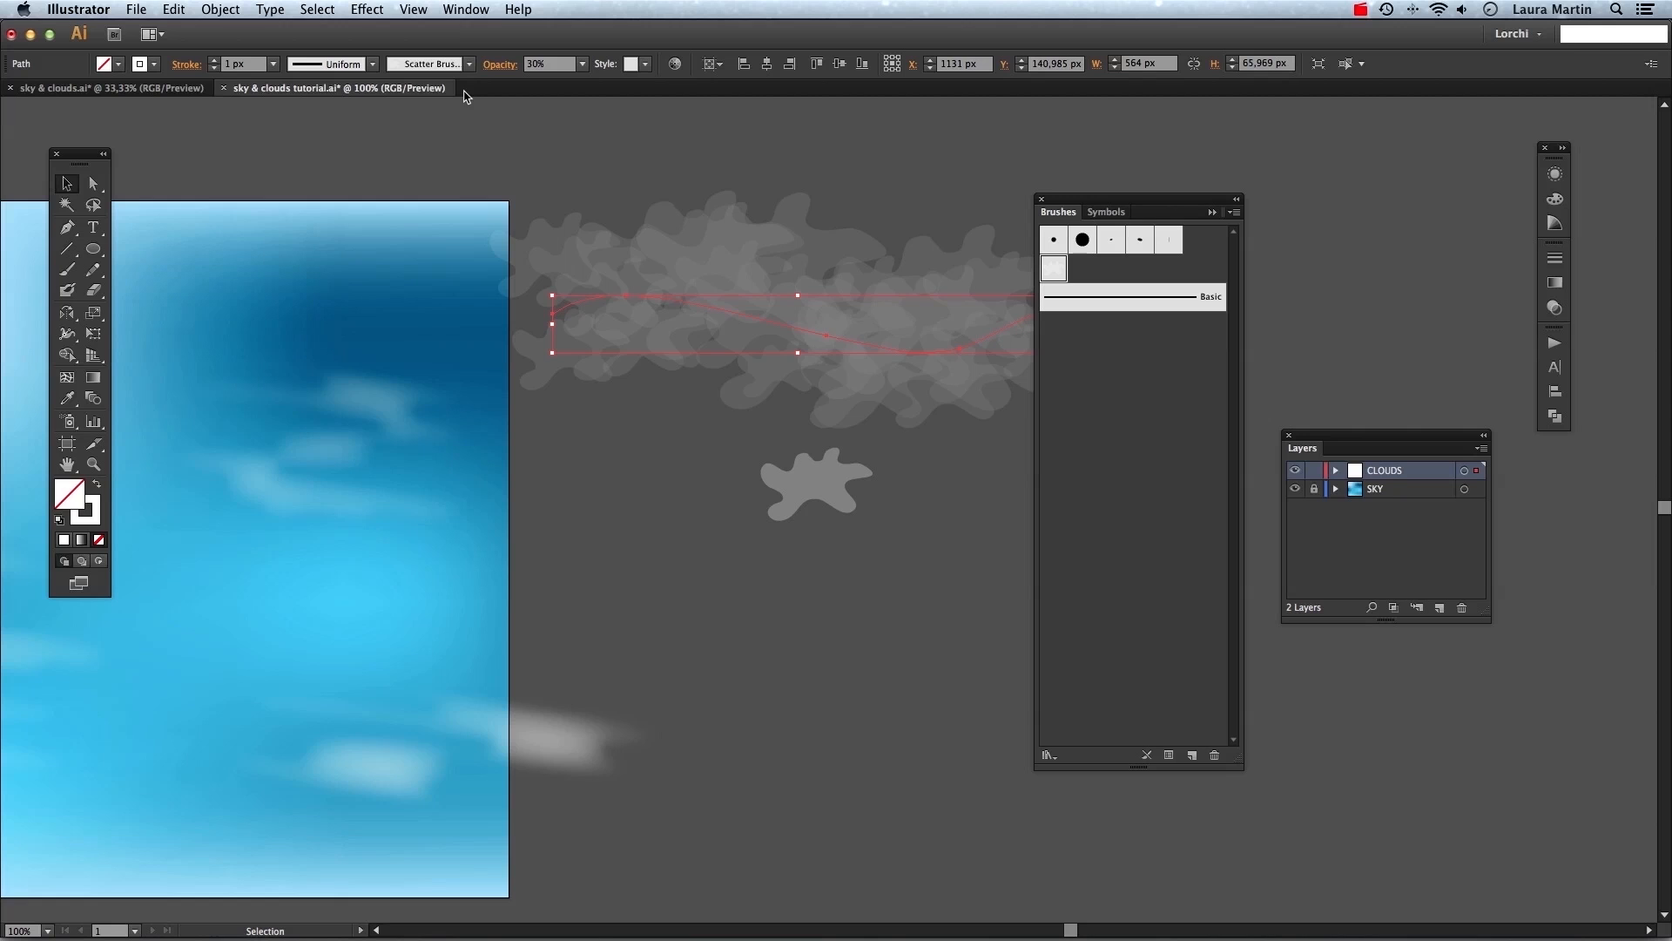
click(367, 8)
mouse_move(558, 332)
click(660, 334)
click(996, 505)
drag(1076, 468, 1081, 473)
click(1167, 507)
click(921, 594)
Move the blurred scatter-brush cloud over the upper-right corner of the sky.
key(super+minus)
key(super+minus)
key(super+minus)
drag(843, 451, 713, 441)
click(840, 429)
key(super+0)
drag(1057, 200, 1515, 286)
click(1500, 285)
Paint a wavy scatter-brush stroke about 679 px wide across the lower part of the sky.
key(b)
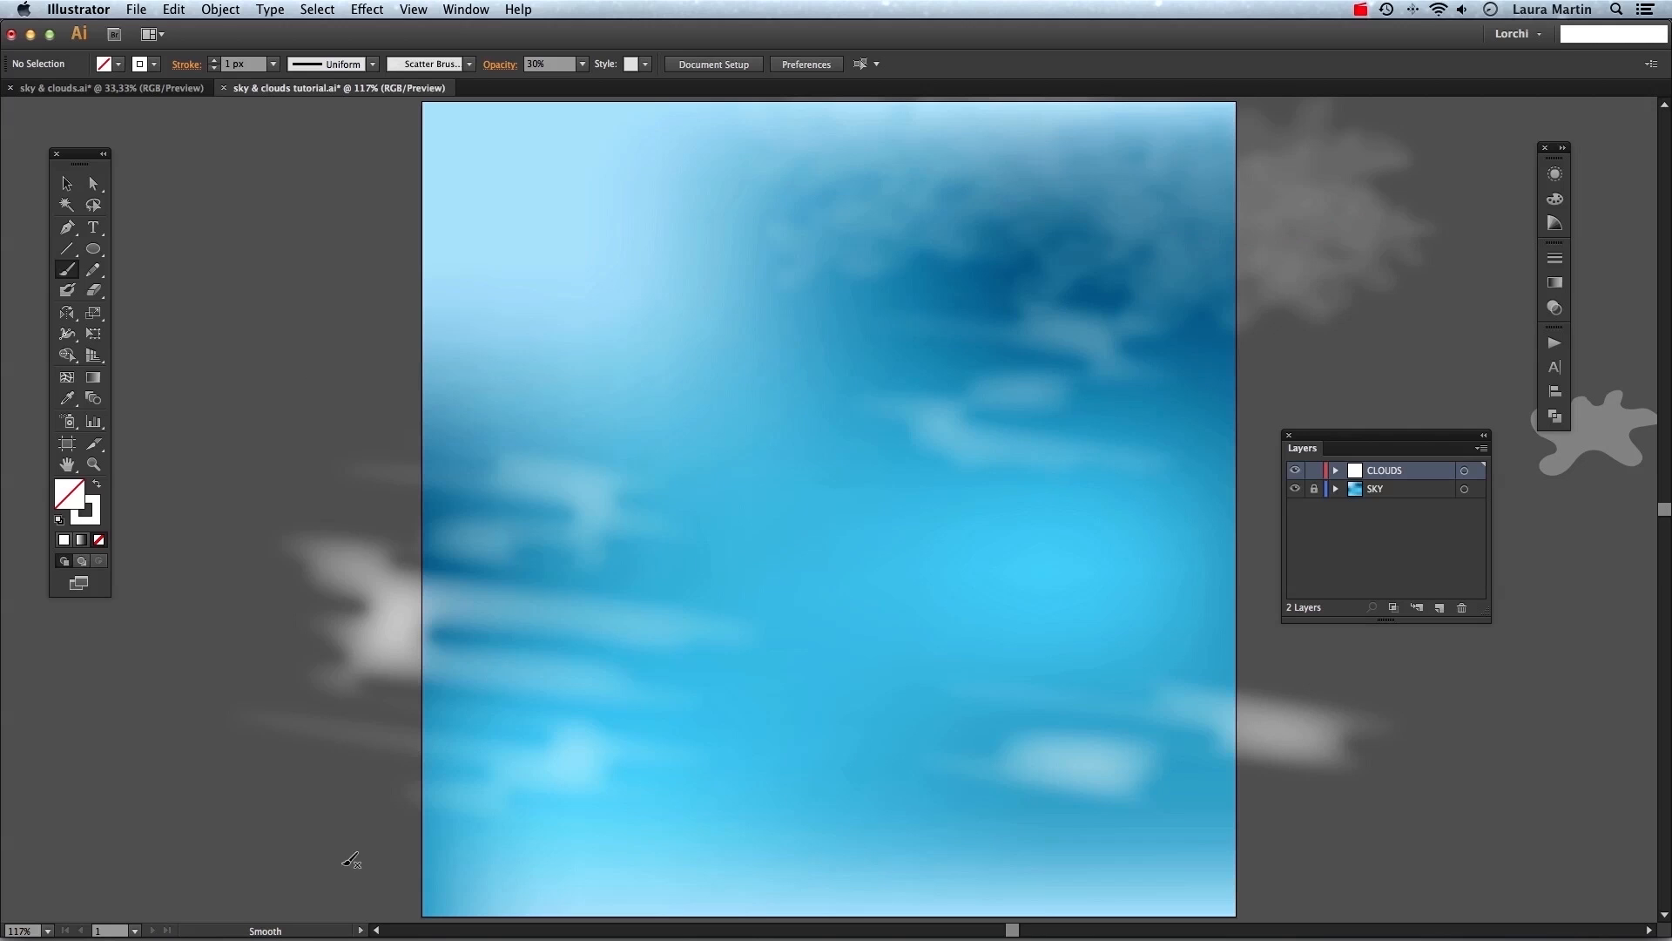
mouse_move(355, 845)
mouse_down()
mouse_move(389, 803)
mouse_move(499, 767)
mouse_up()
drag(1070, 784, 1071, 783)
key(v)
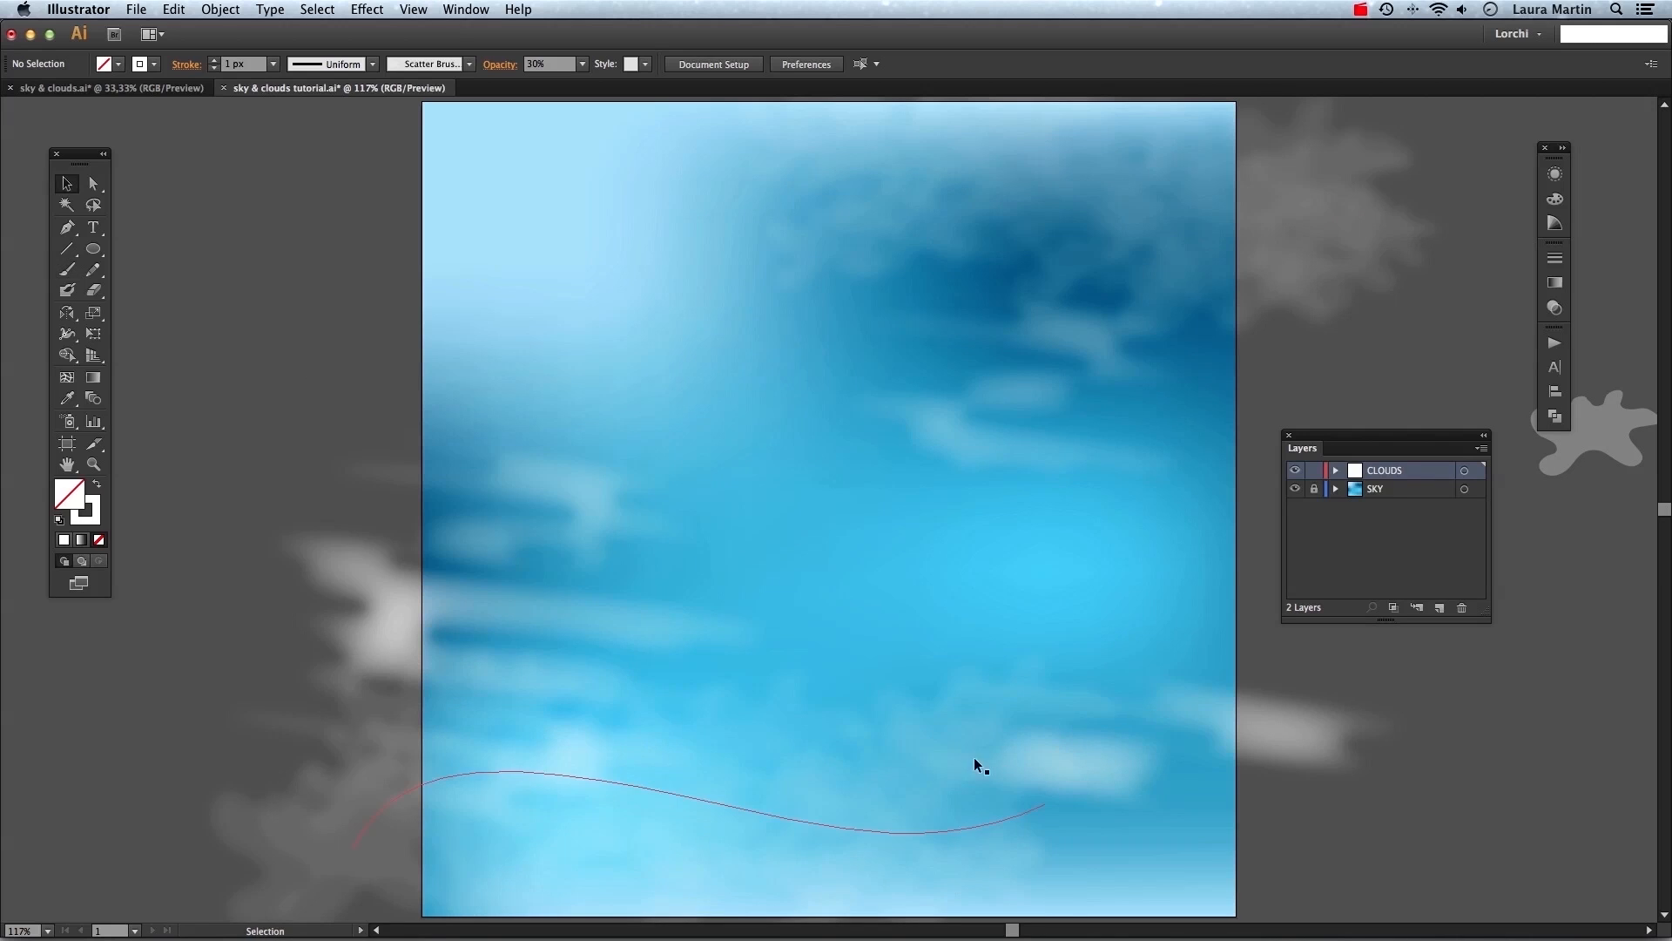
mouse_move(911, 811)
mouse_down()
mouse_move(906, 732)
mouse_move(875, 755)
mouse_up()
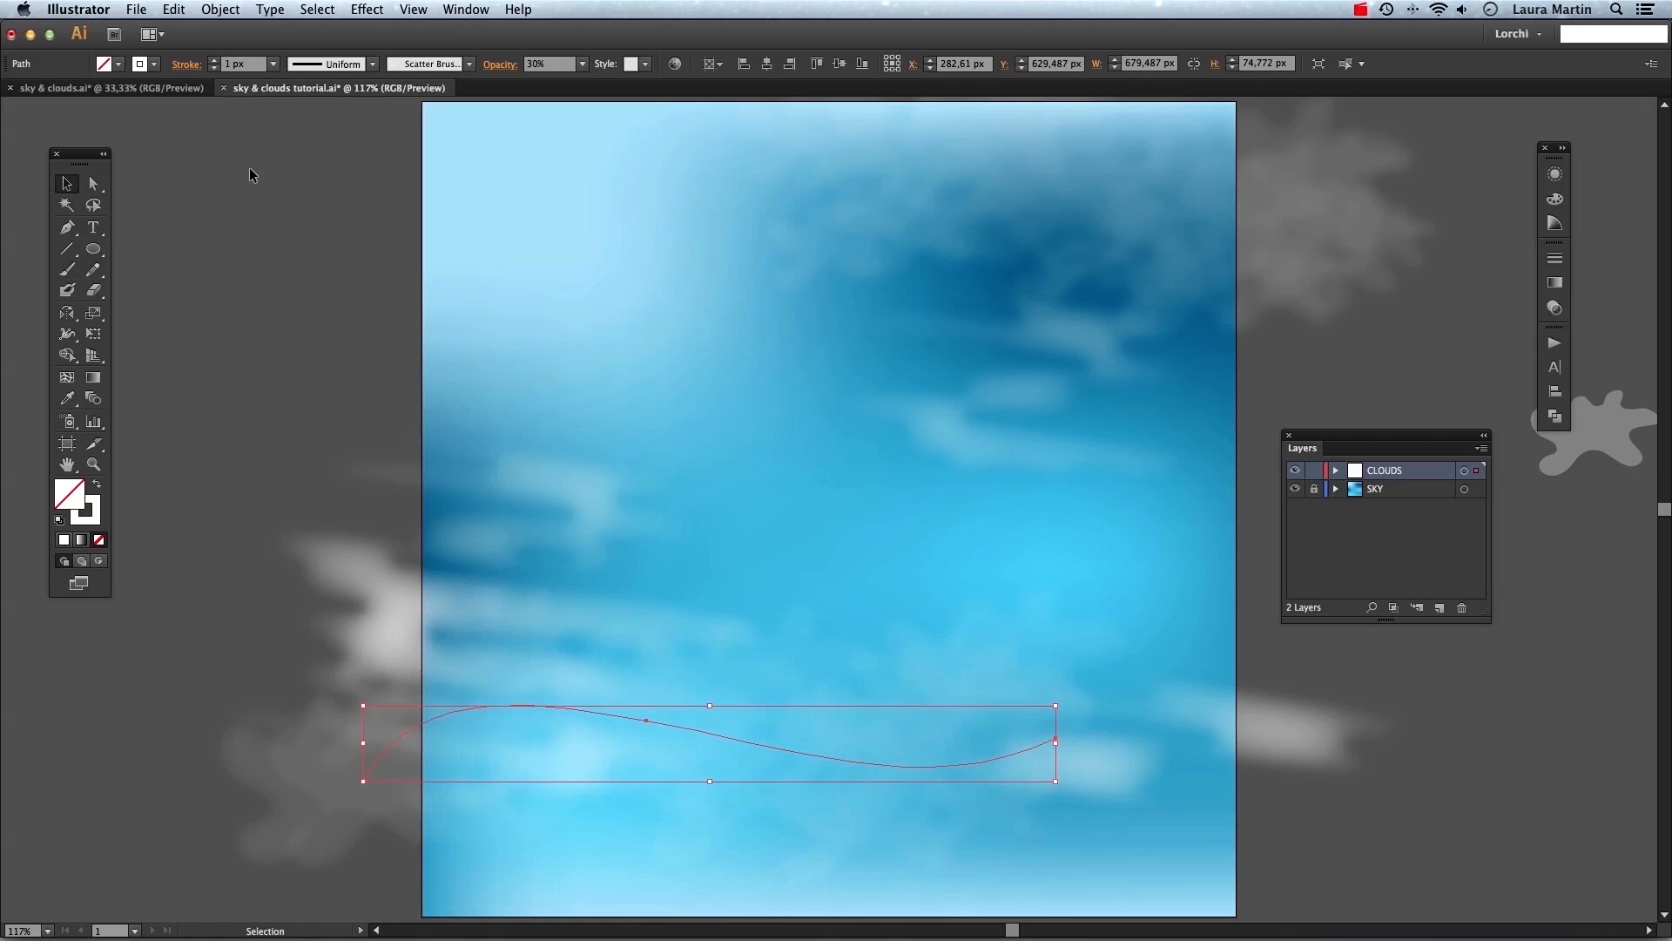
Select both scatter-brush cloud strokes and set their opacity to 50%.
drag(456, 648, 790, 117)
drag(1097, 207, 1096, 208)
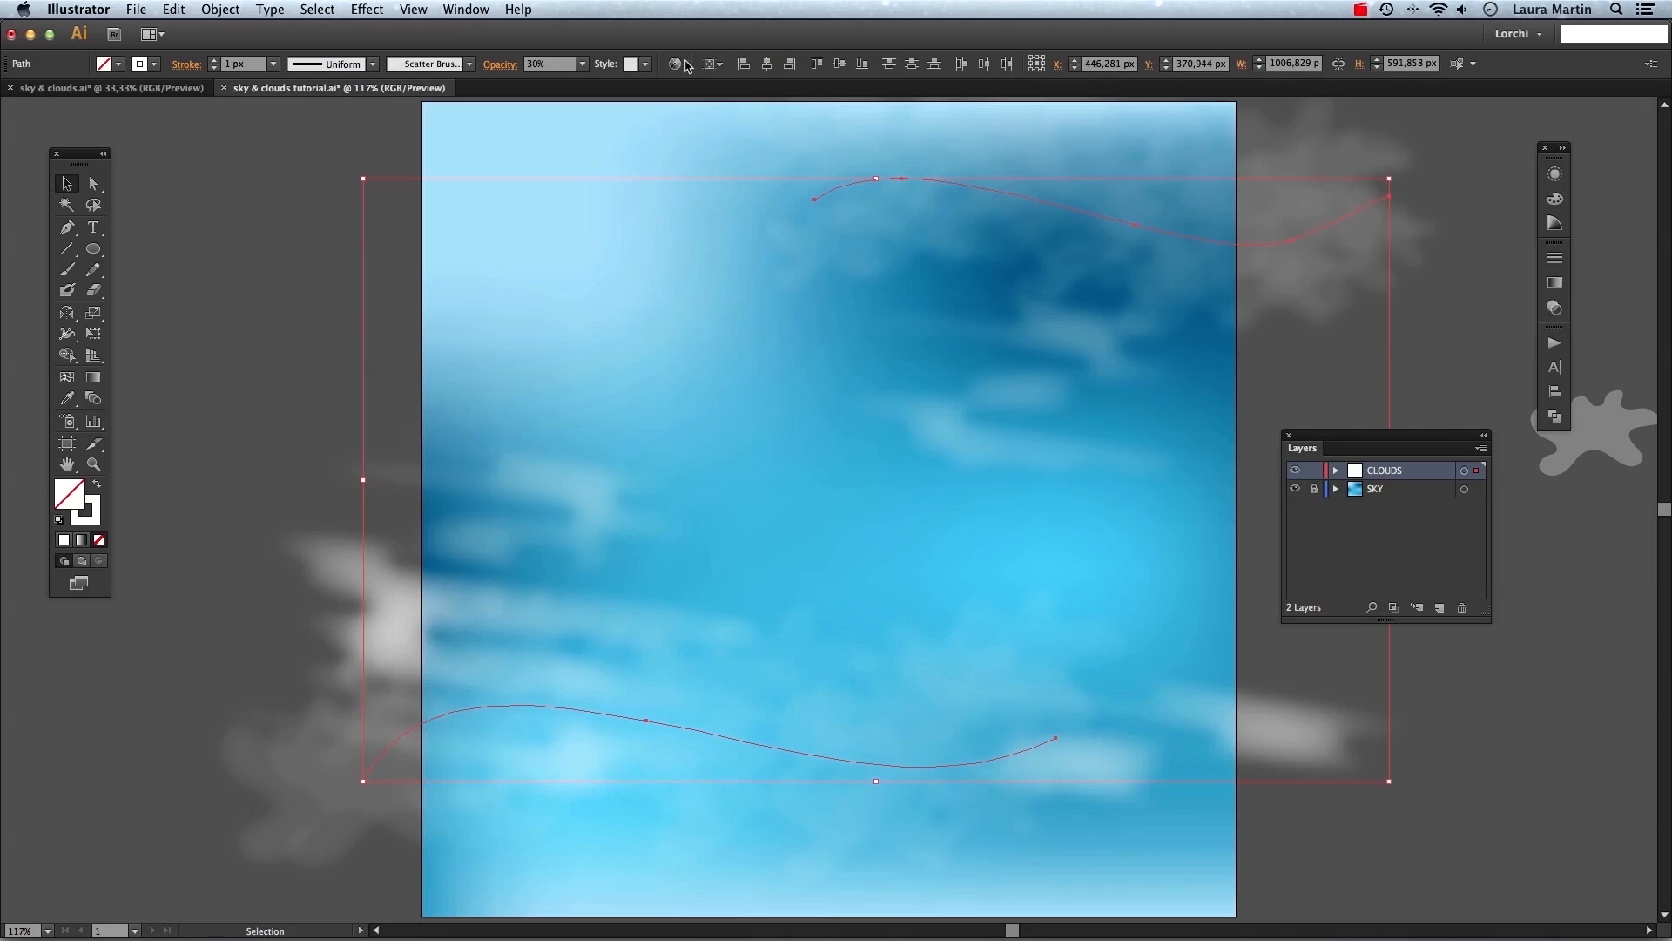
click(581, 64)
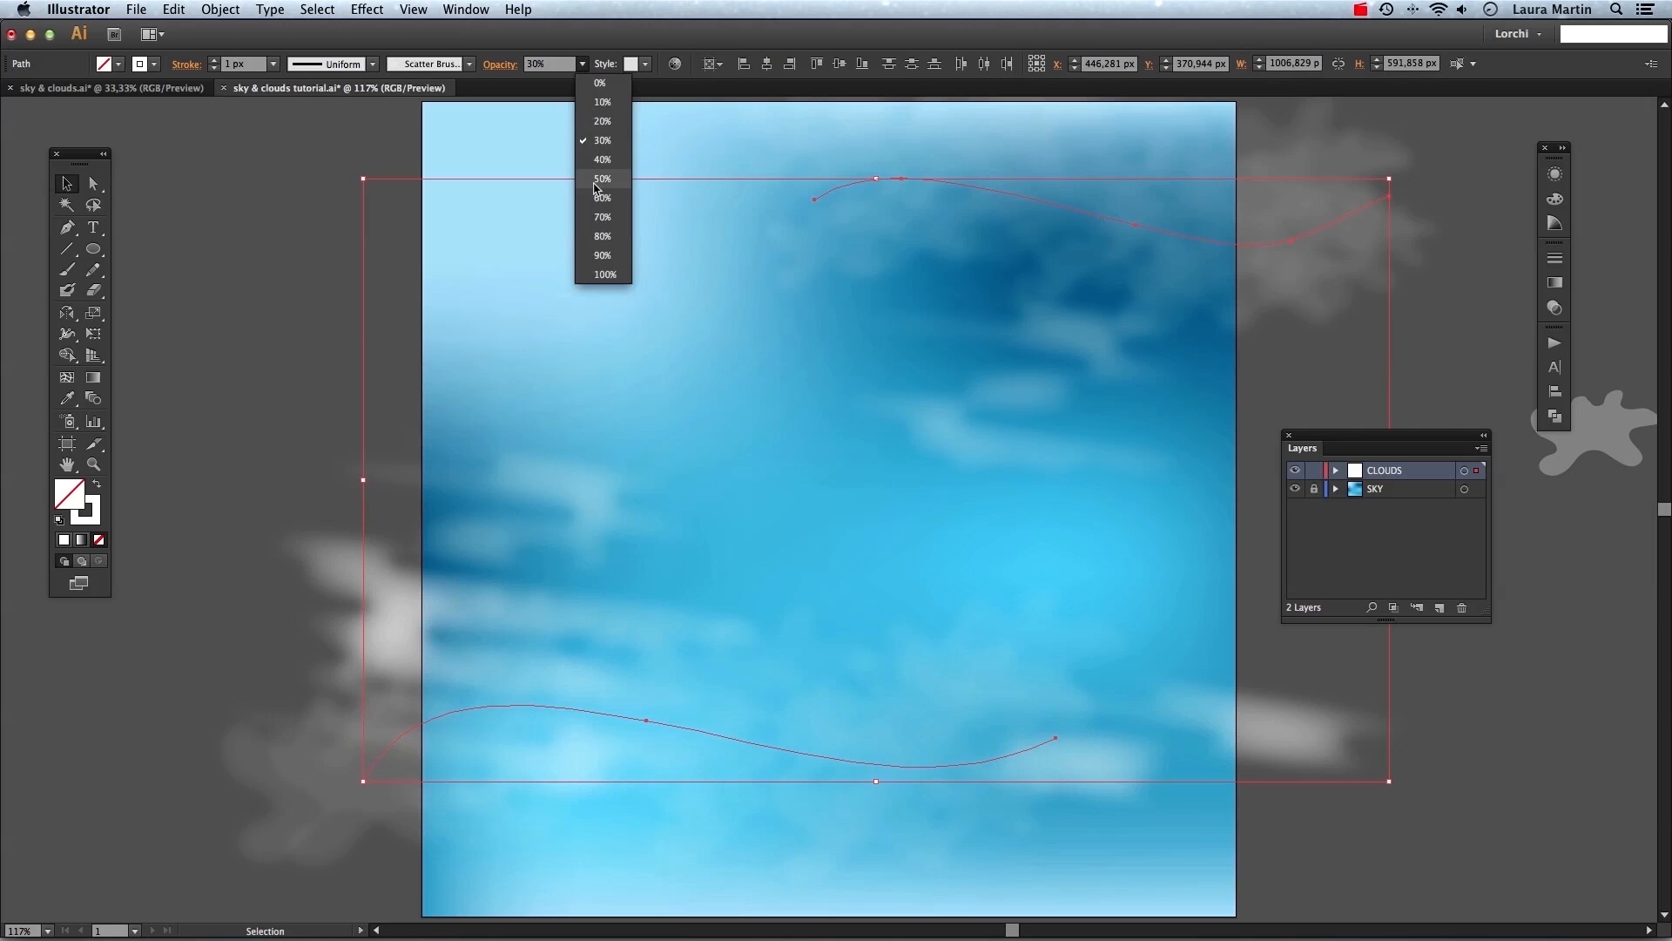
click(594, 182)
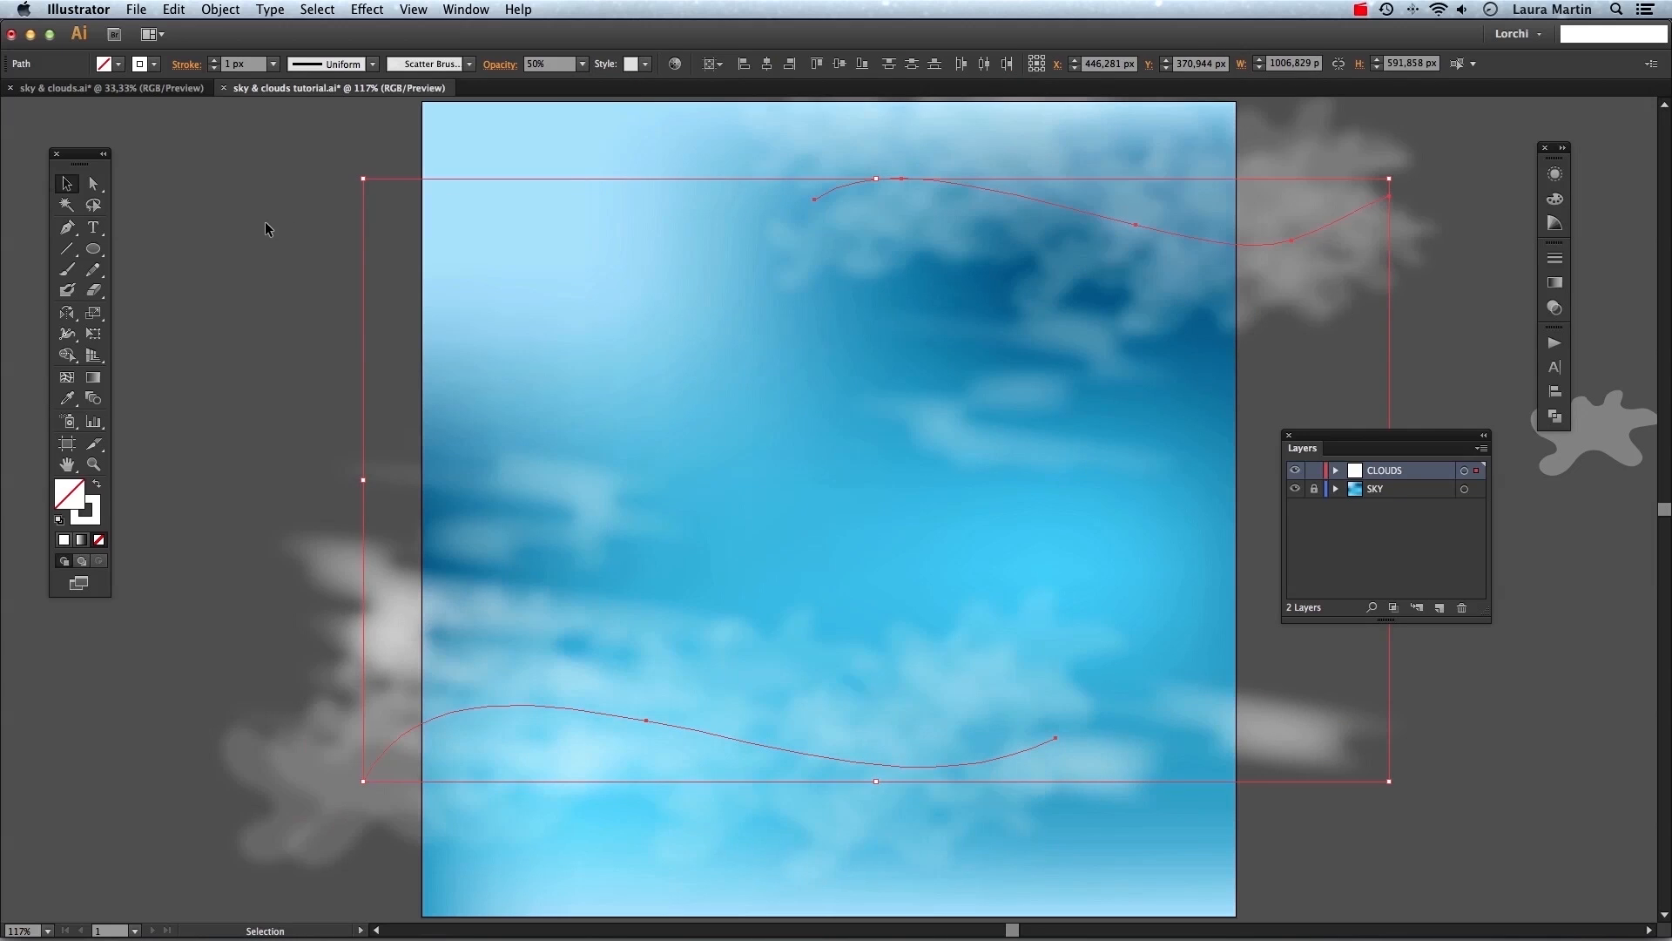
Adjust the Gaussian Blur radius on the lower scatter-brush stroke, previewing it before confirming.
click(258, 217)
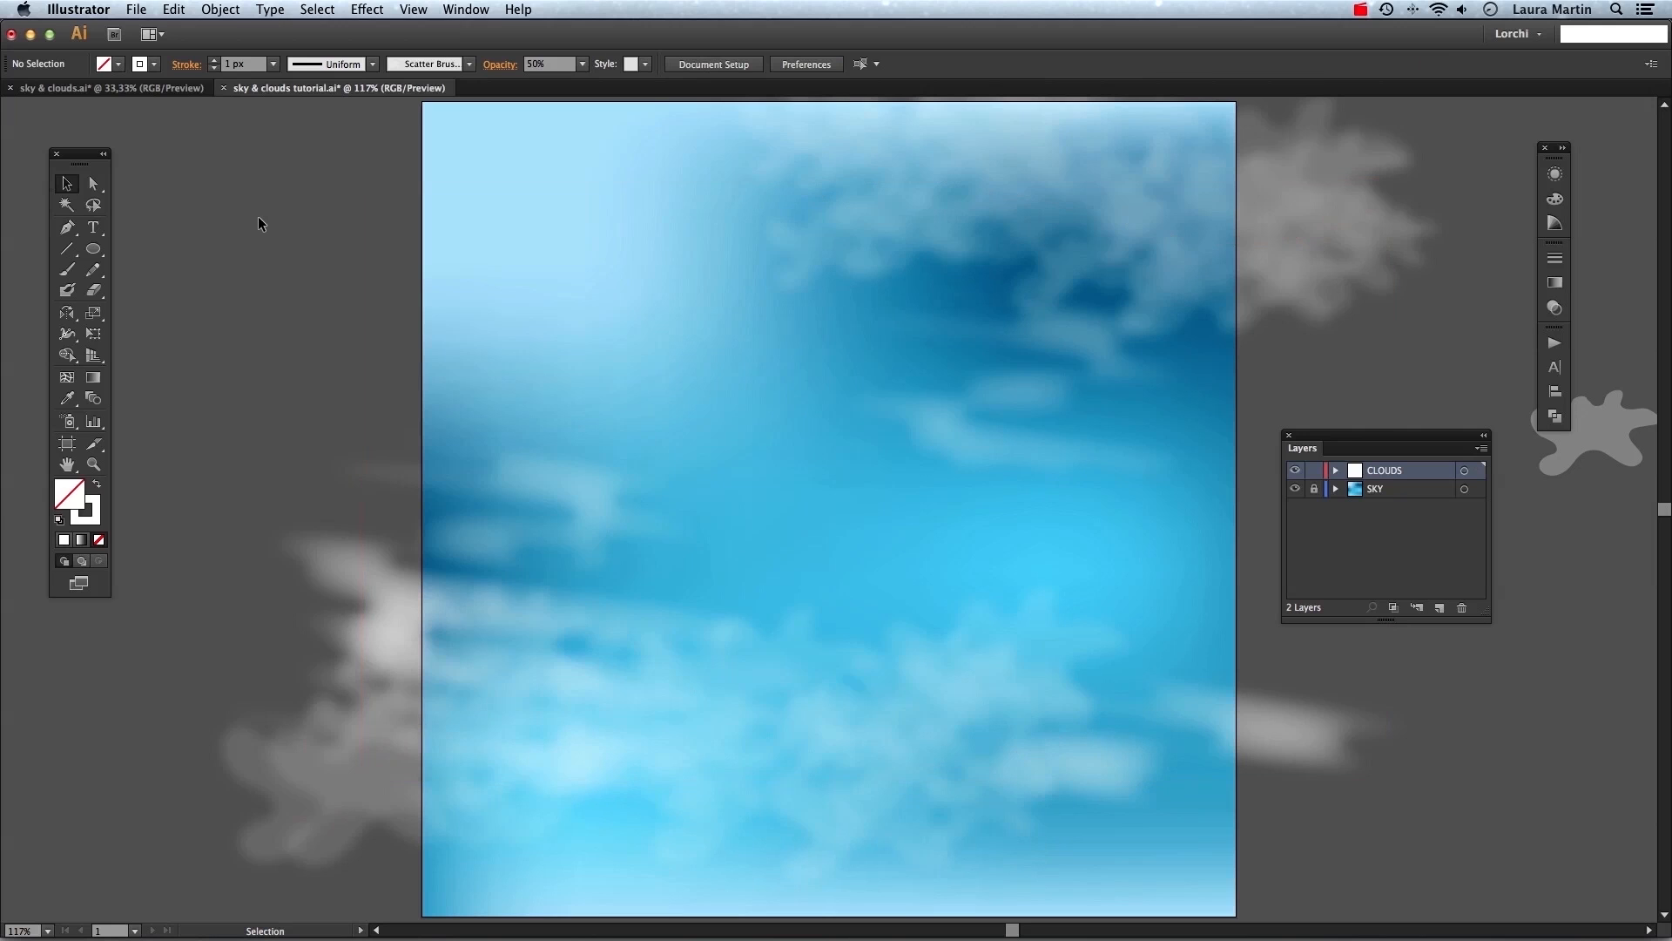
click(822, 697)
click(1555, 175)
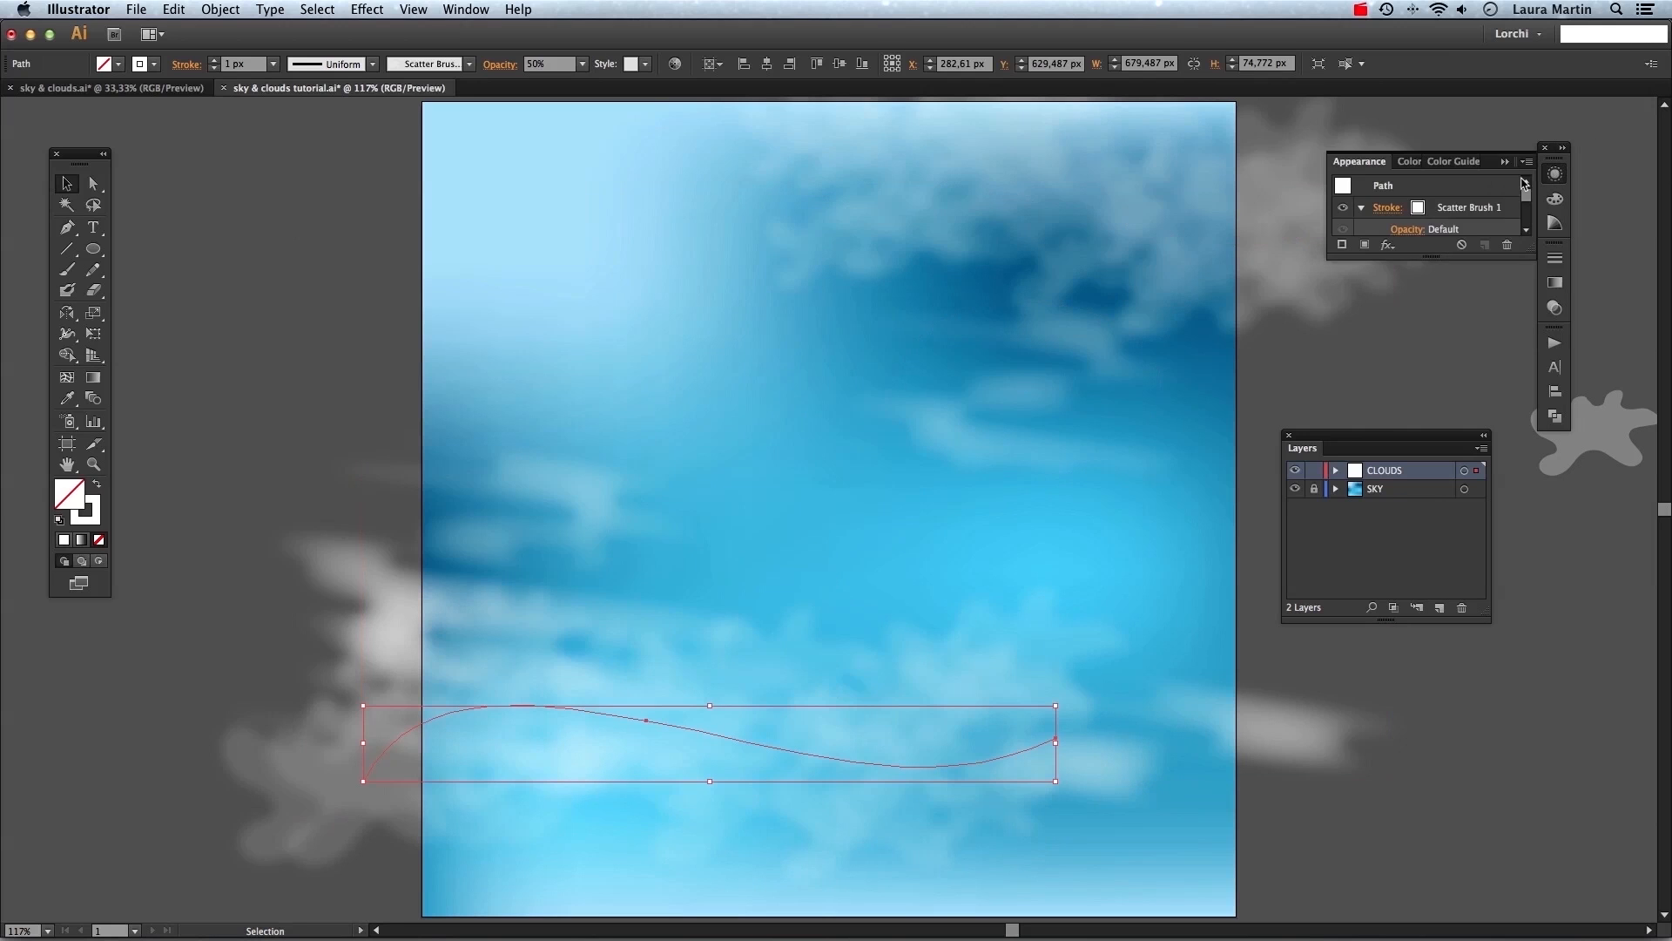
scroll(1516, 218, down, 3)
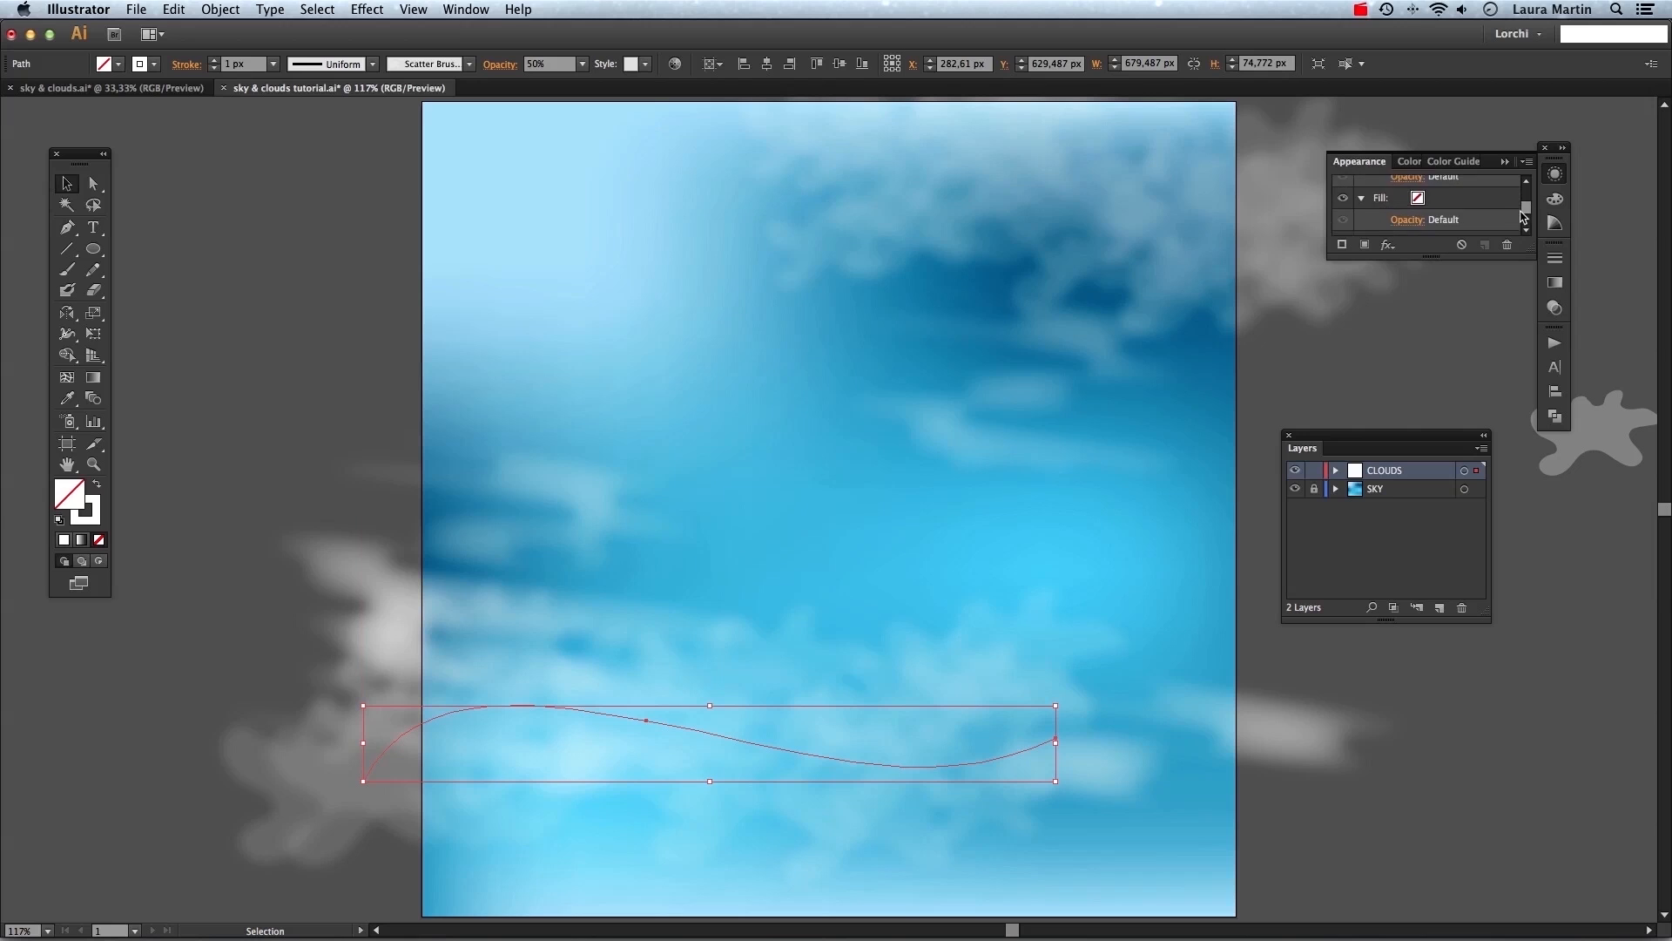
click(1400, 204)
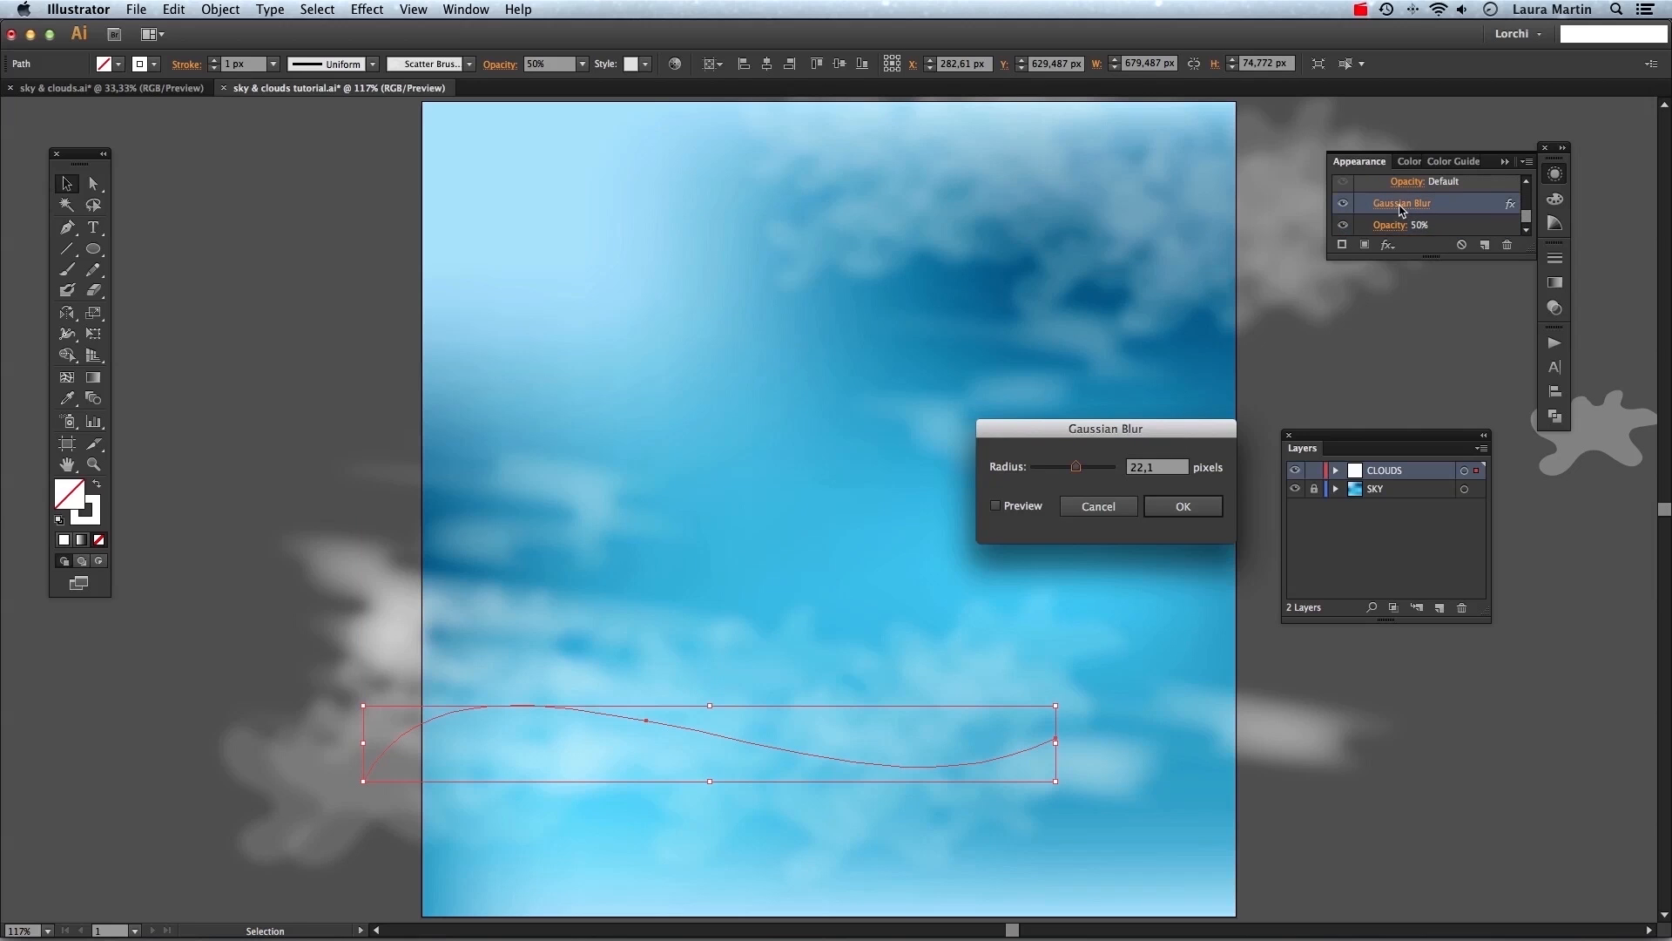
click(1024, 506)
drag(1076, 467, 1071, 467)
click(1183, 506)
click(1439, 727)
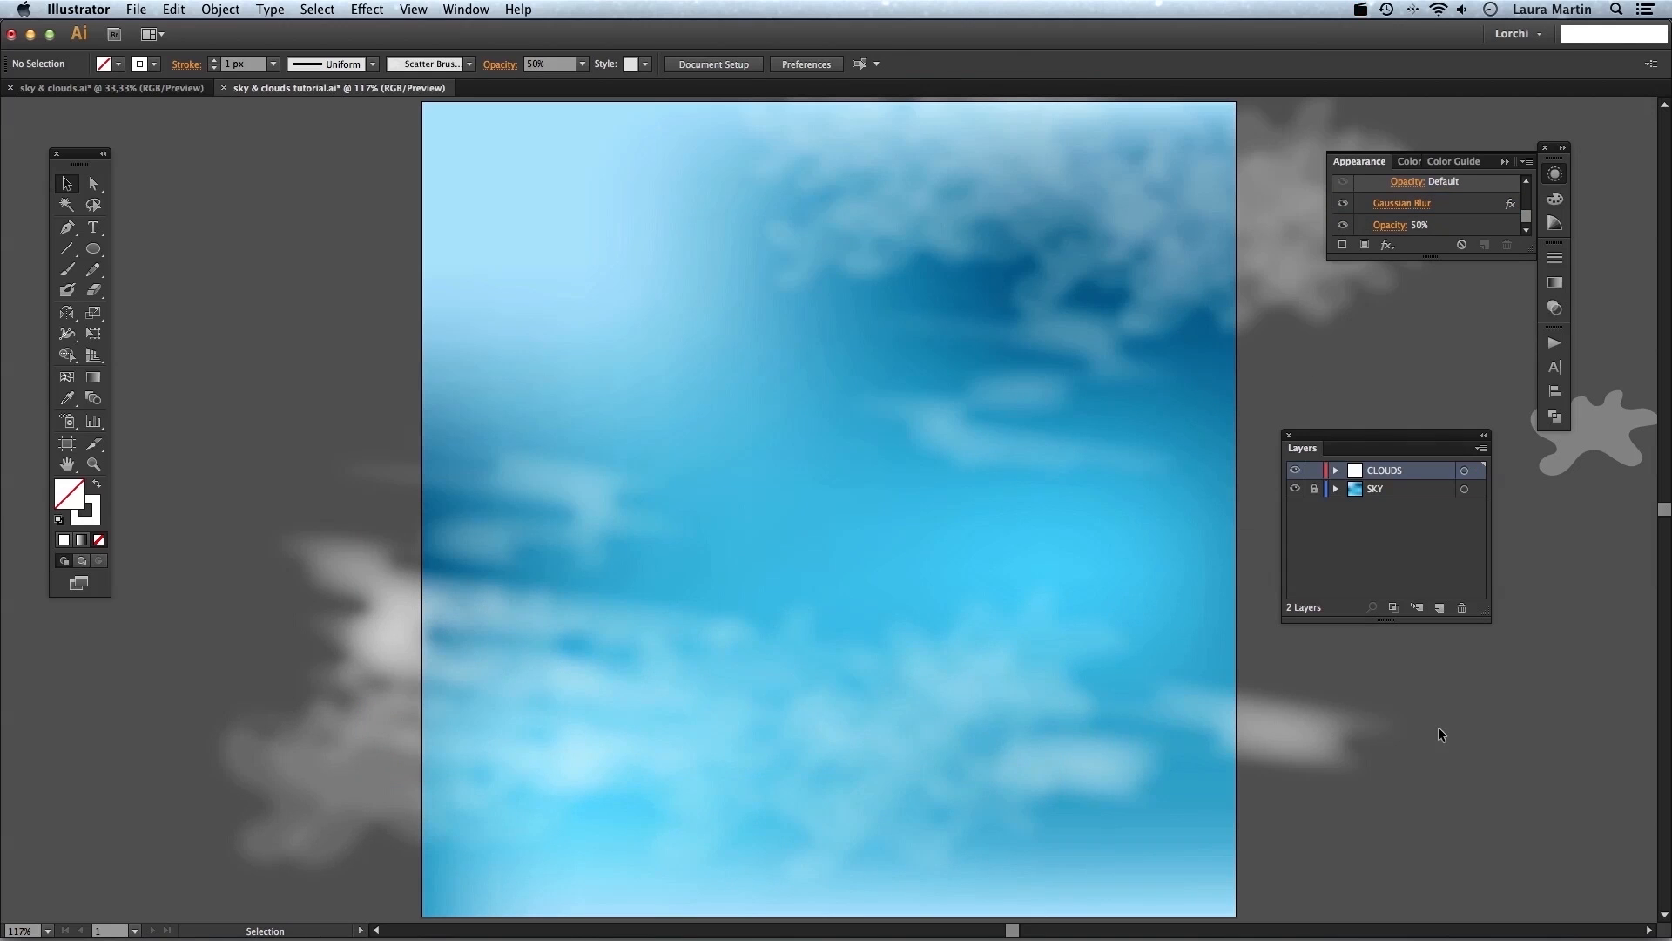
Delete the leftover cloud brush shape lying beside the artboard.
key(super+minus)
key(super+minus)
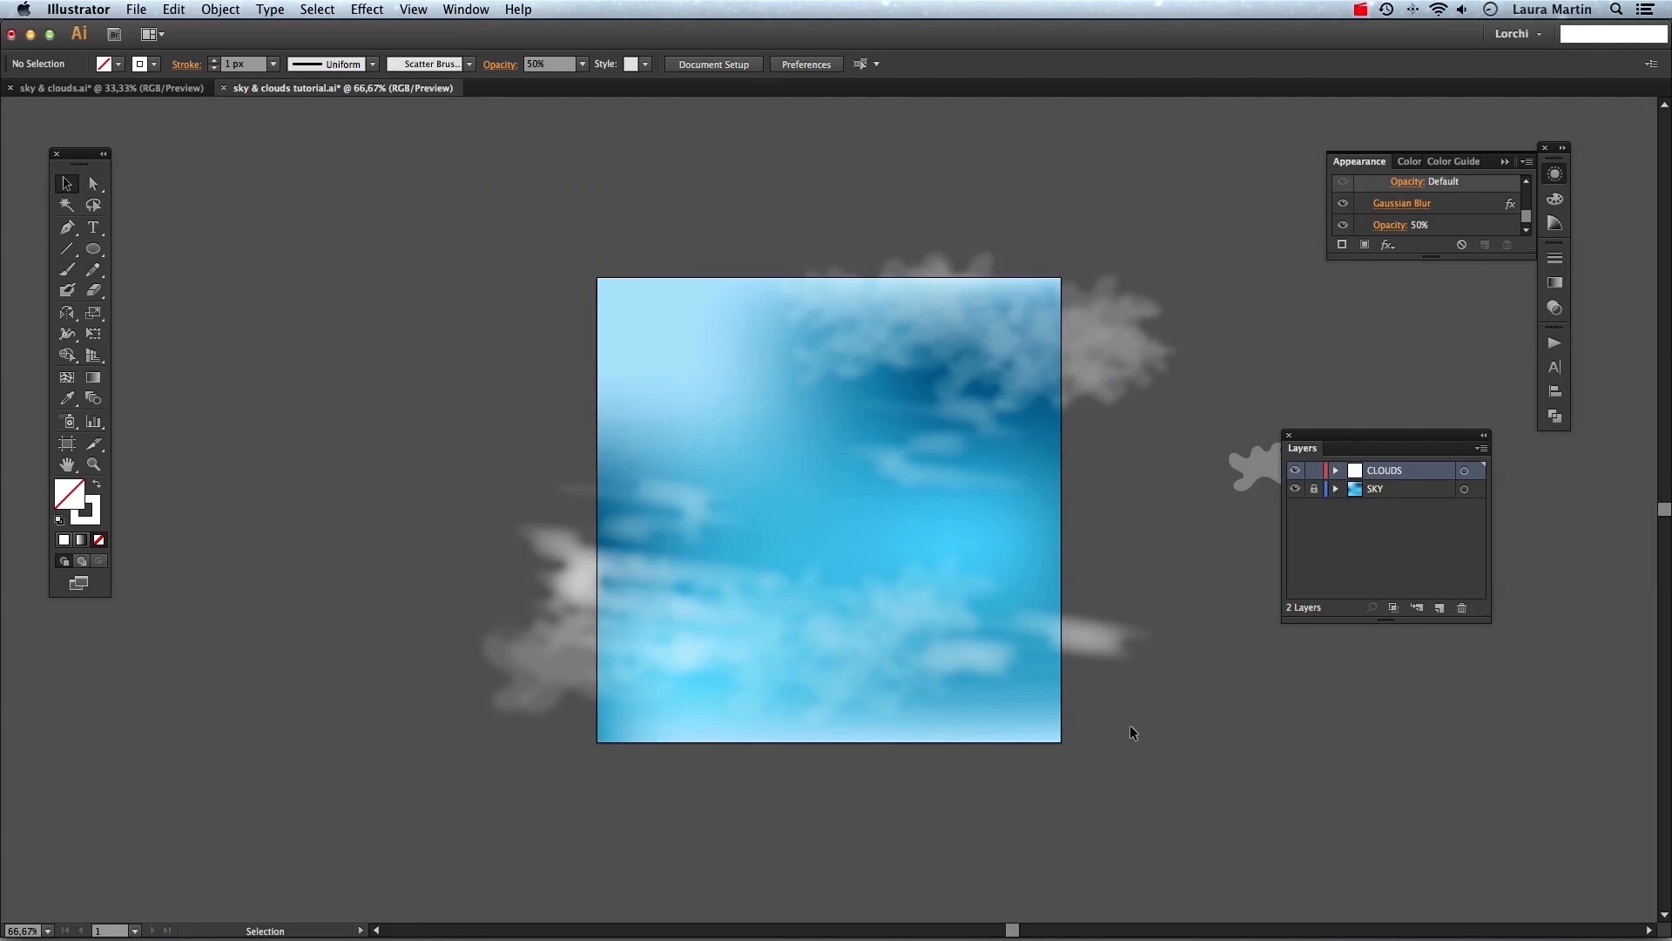
scroll(1050, 526, right, 3)
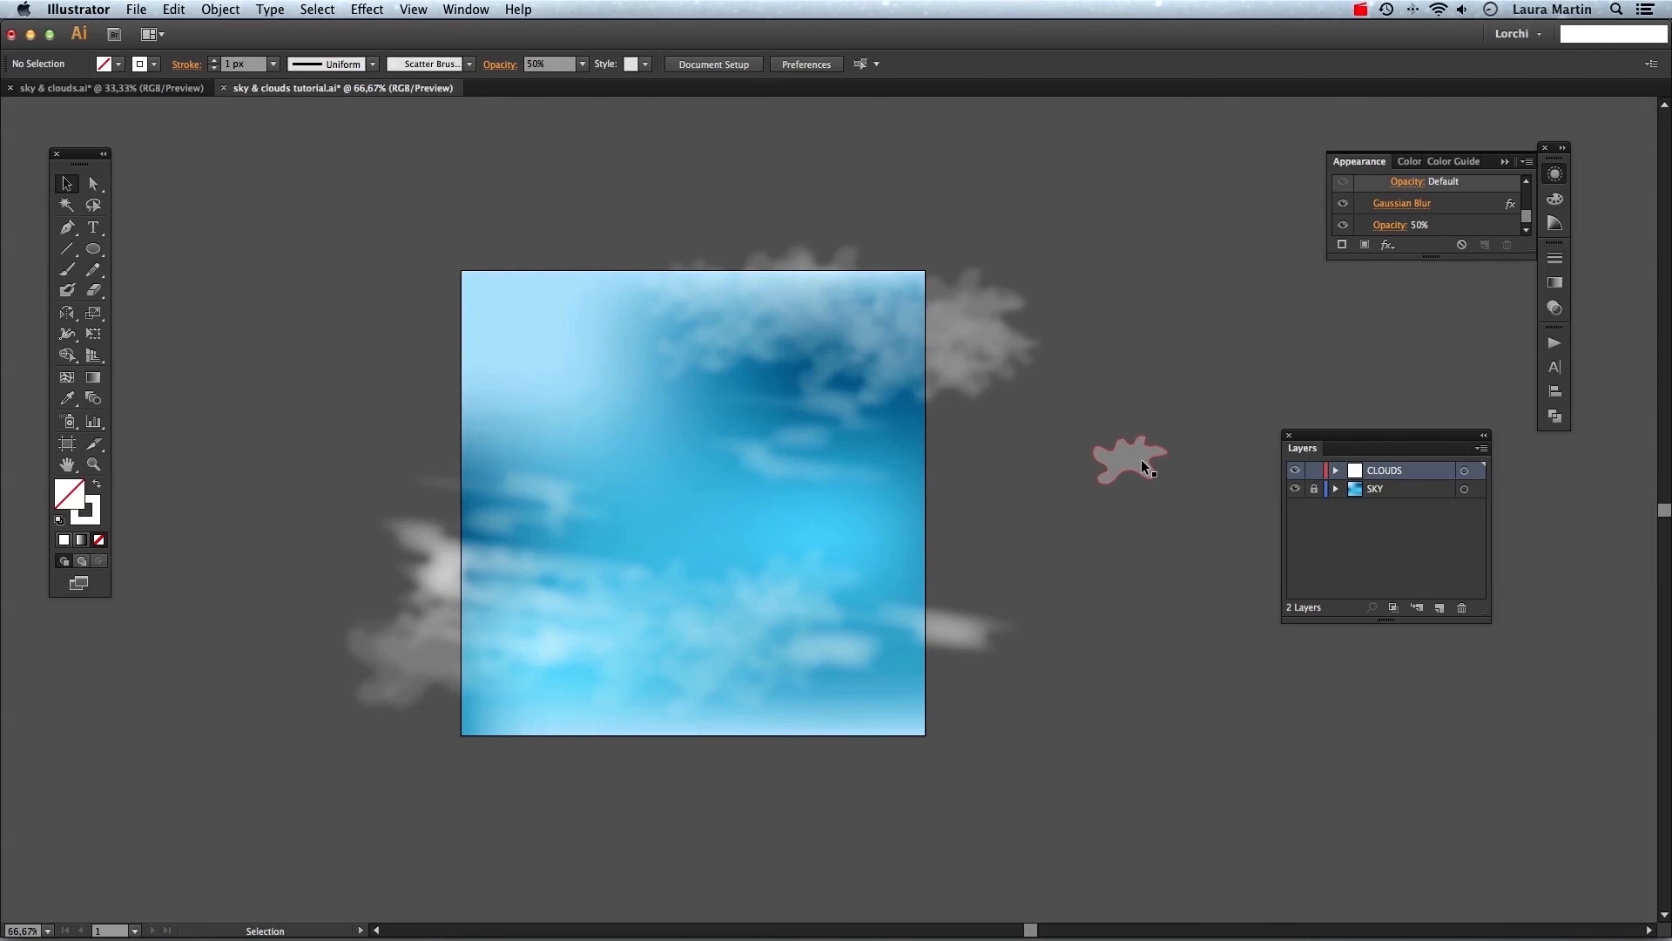
click(1141, 461)
key(Delete)
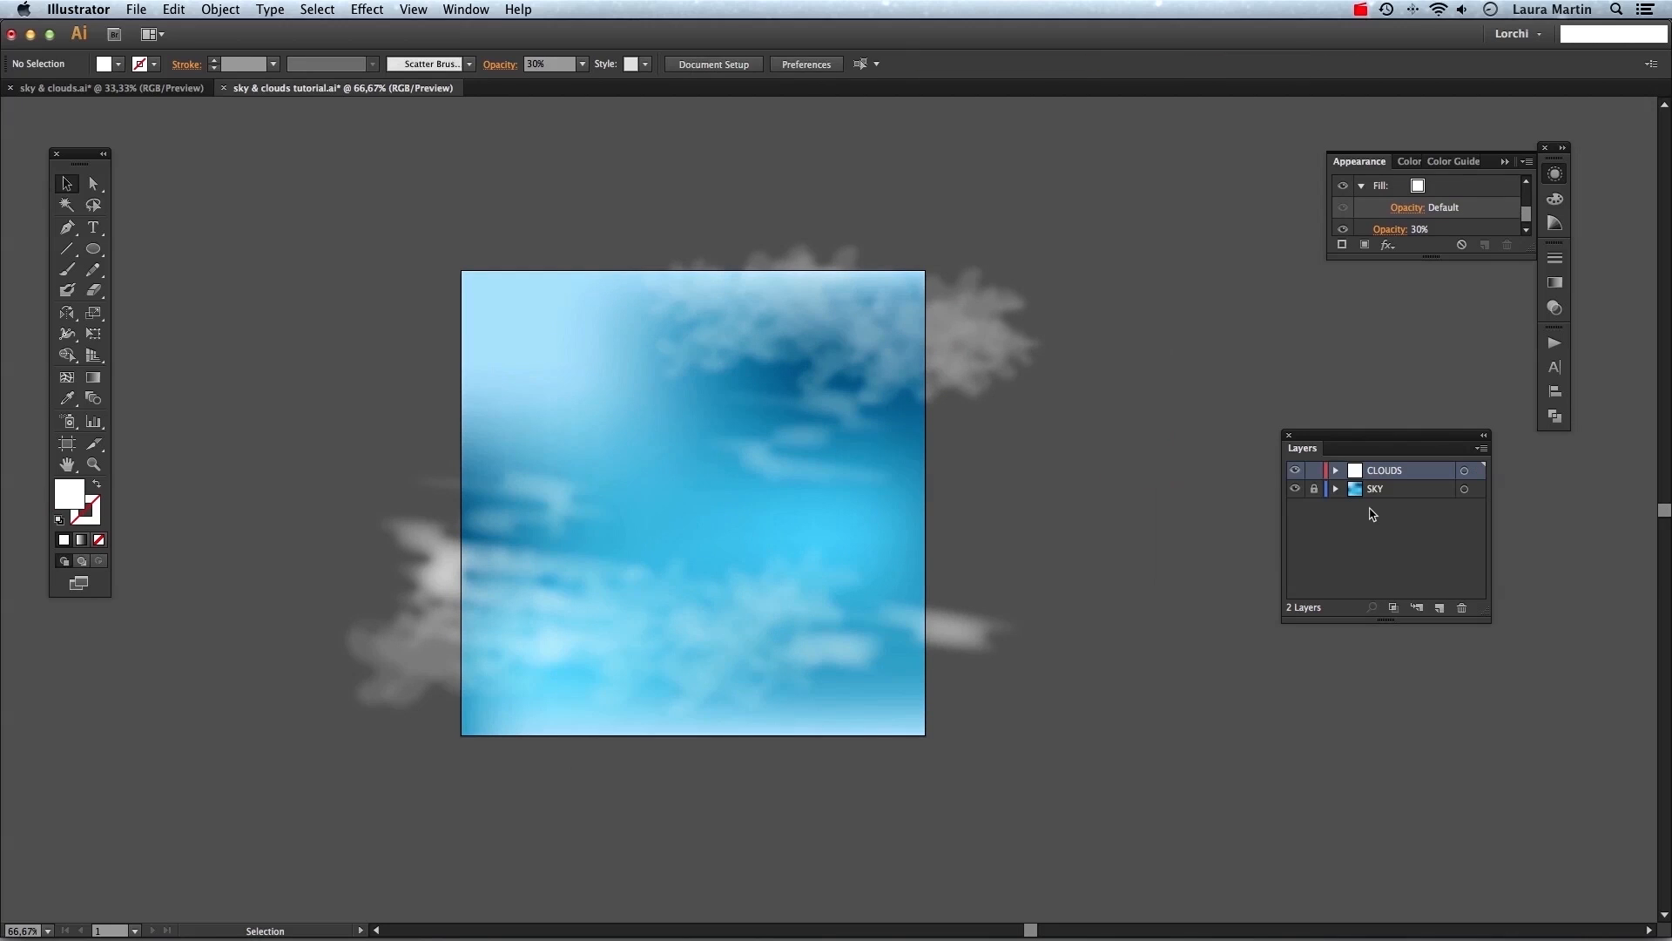
Draw an 800 × 800 px white rectangle and center it horizontally and vertically on the artboard.
key(m)
click(439, 242)
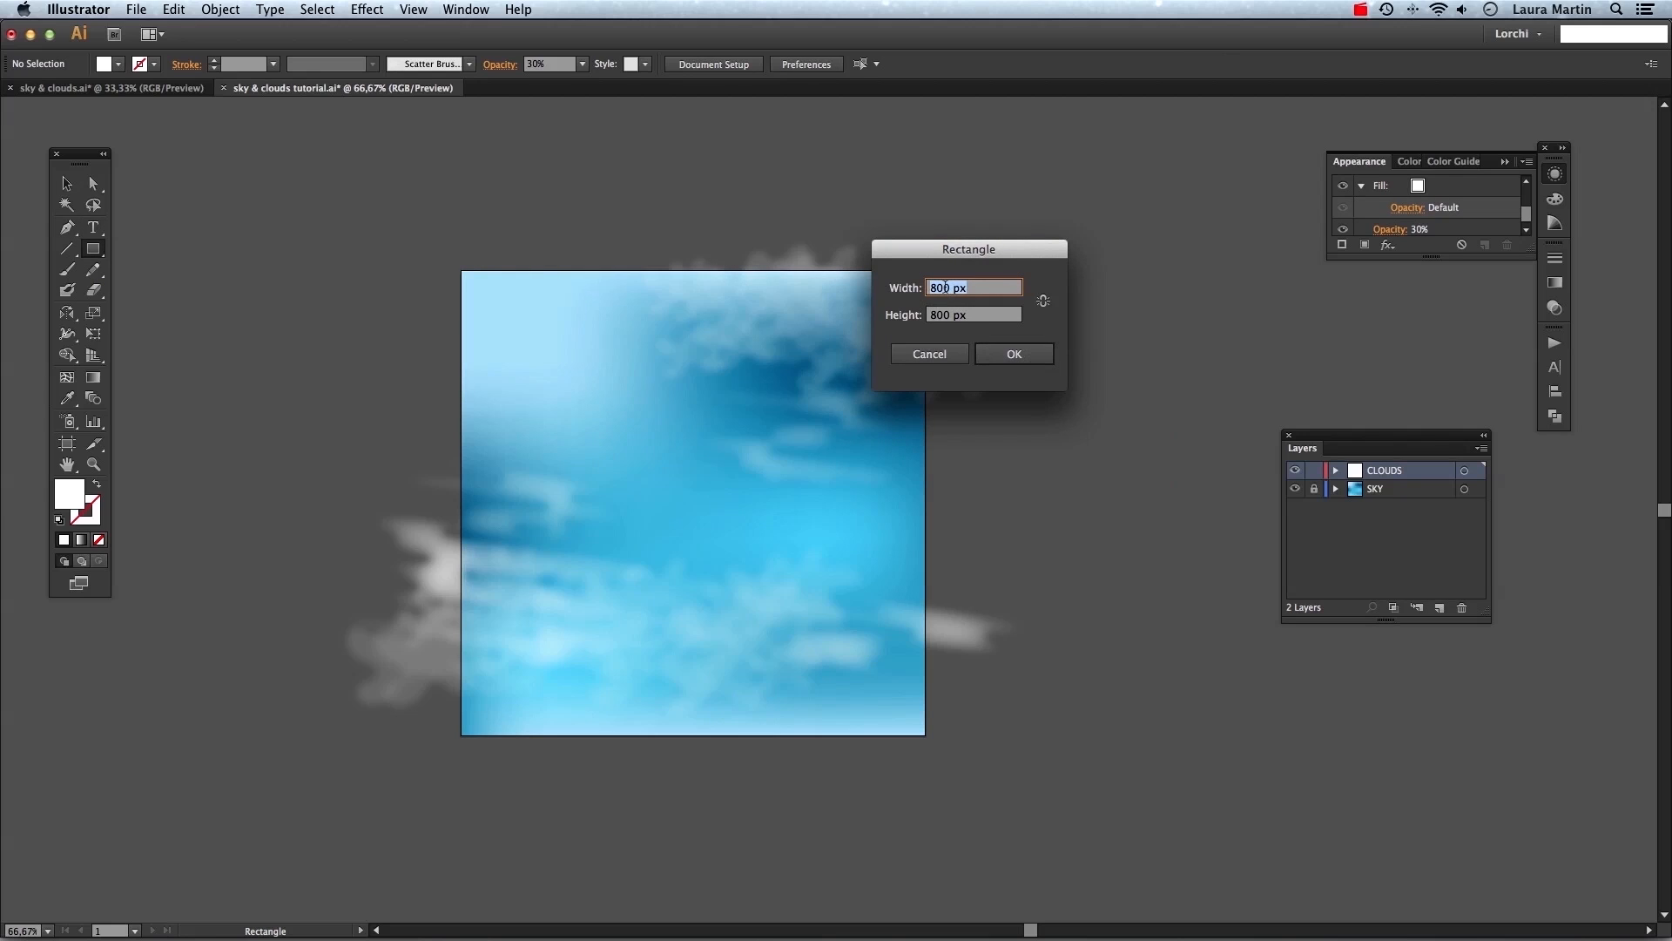
click(1013, 353)
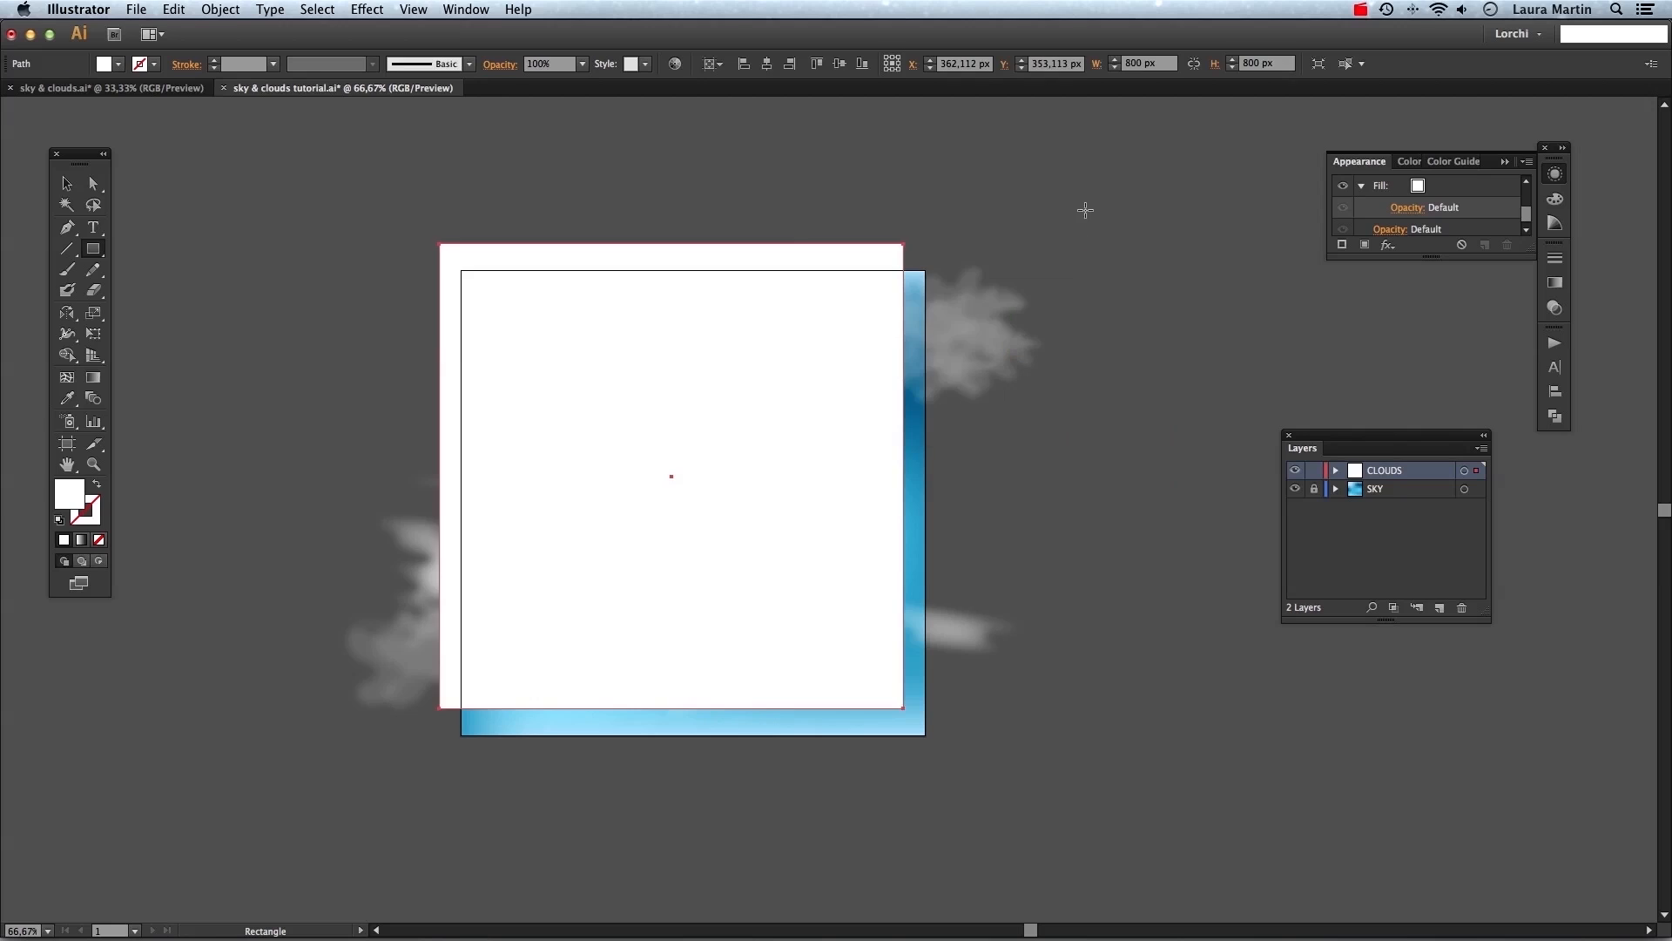
click(769, 65)
click(839, 63)
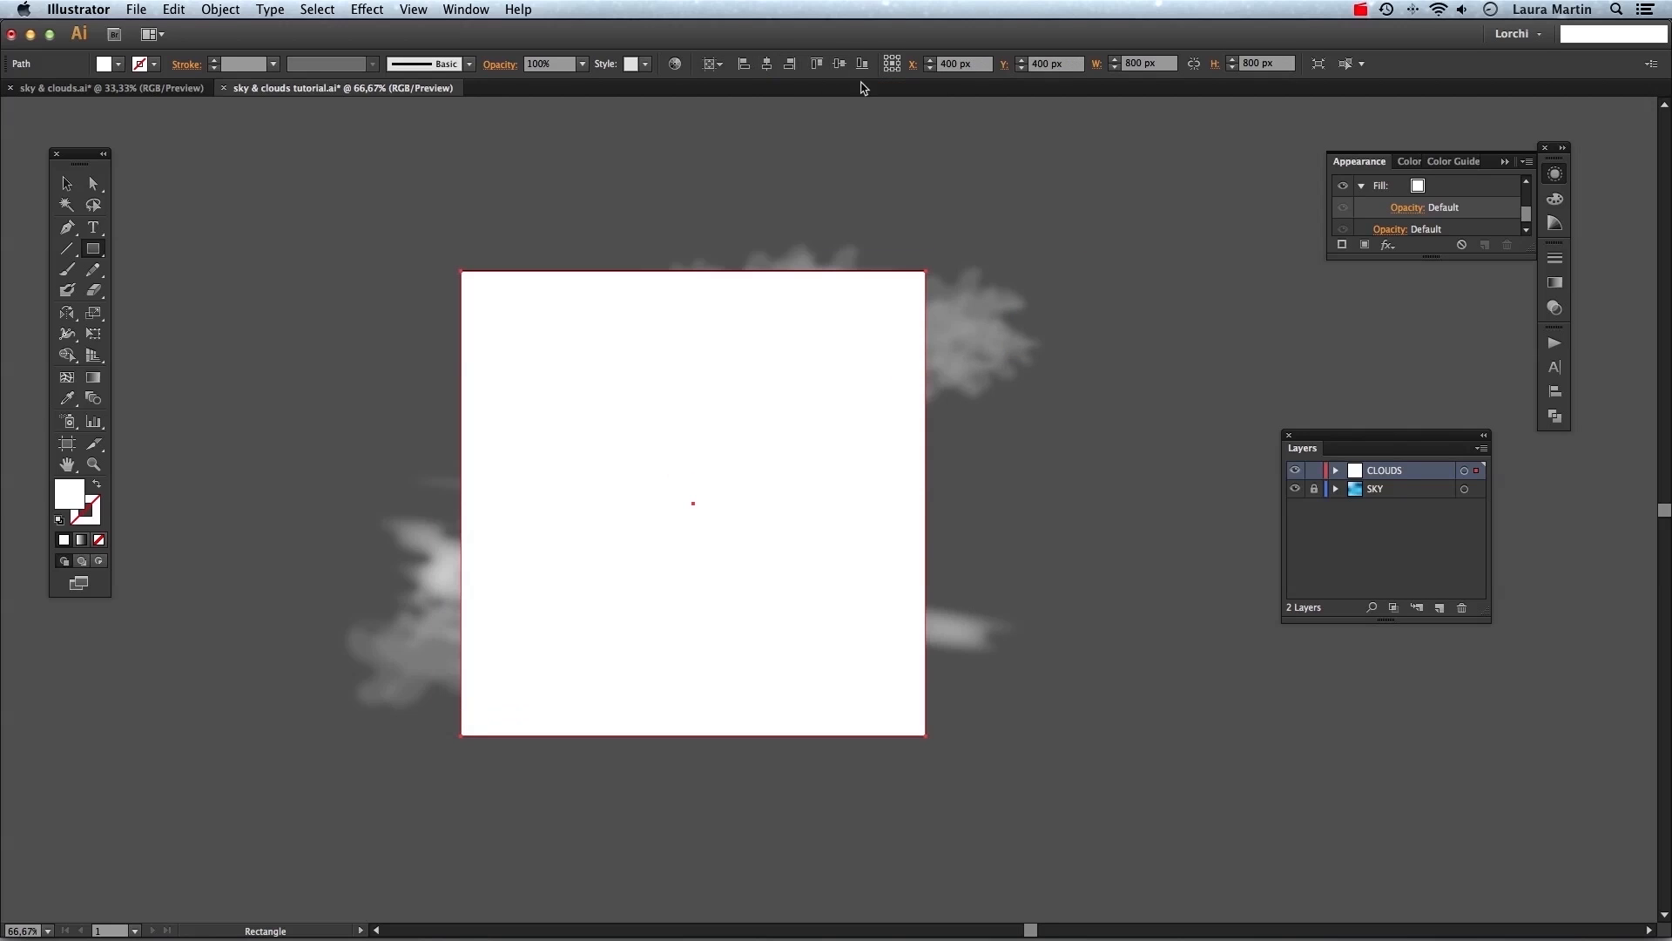
Select the rectangle together with all cloud shapes and make a clipping mask.
key(v)
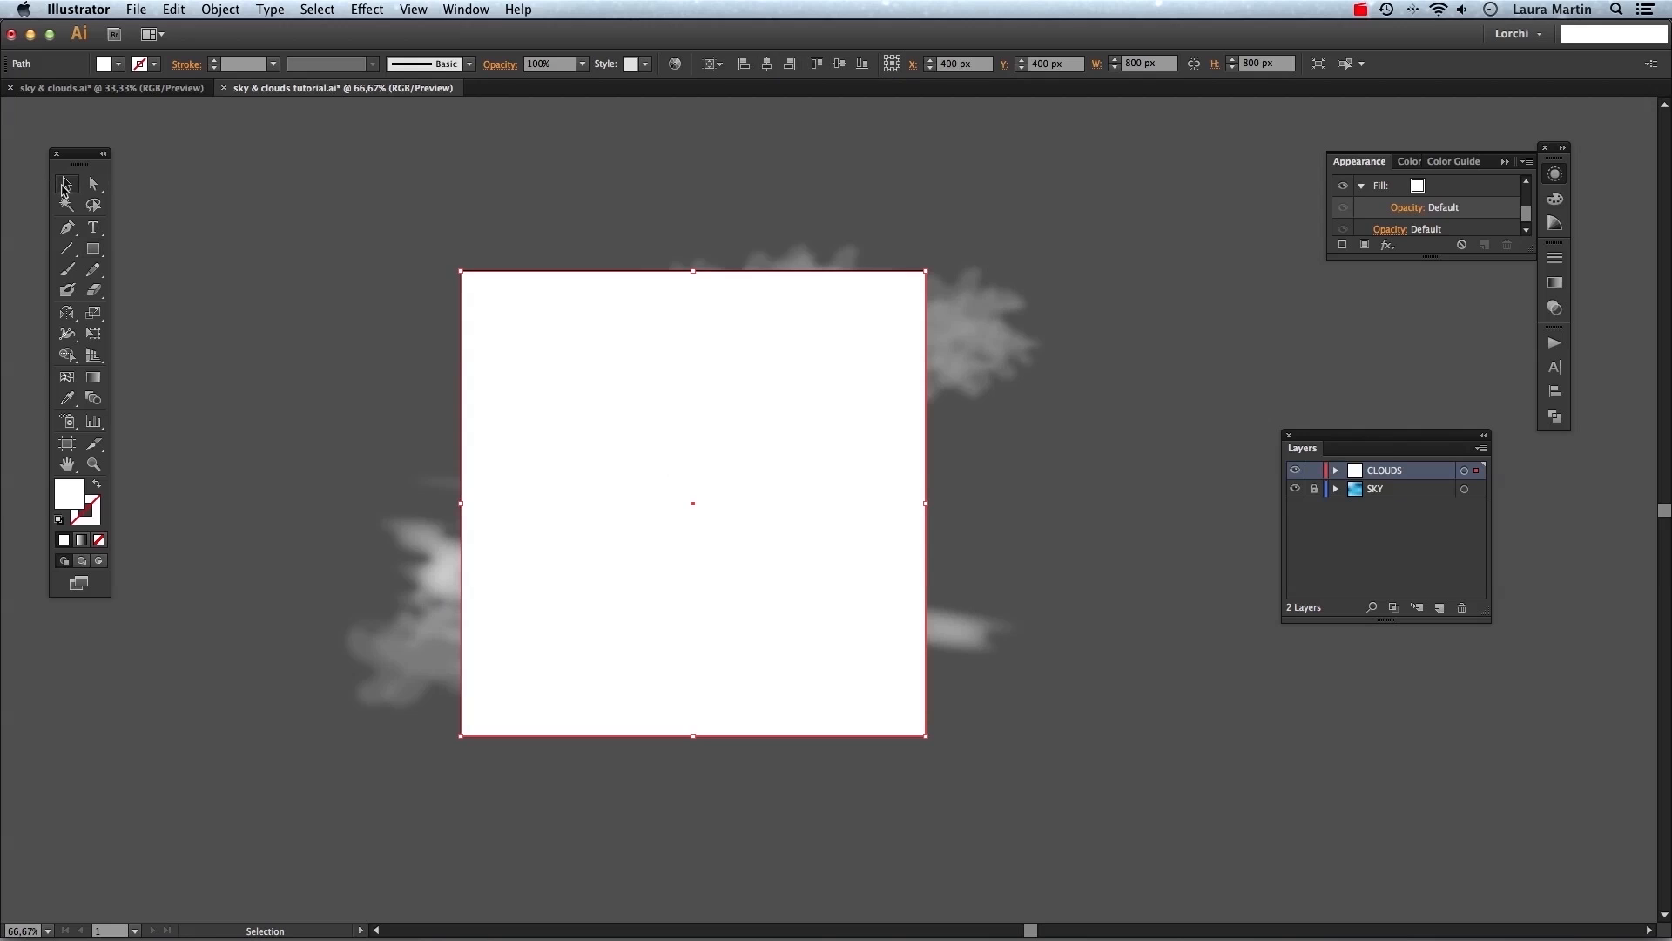
drag(293, 184, 1063, 762)
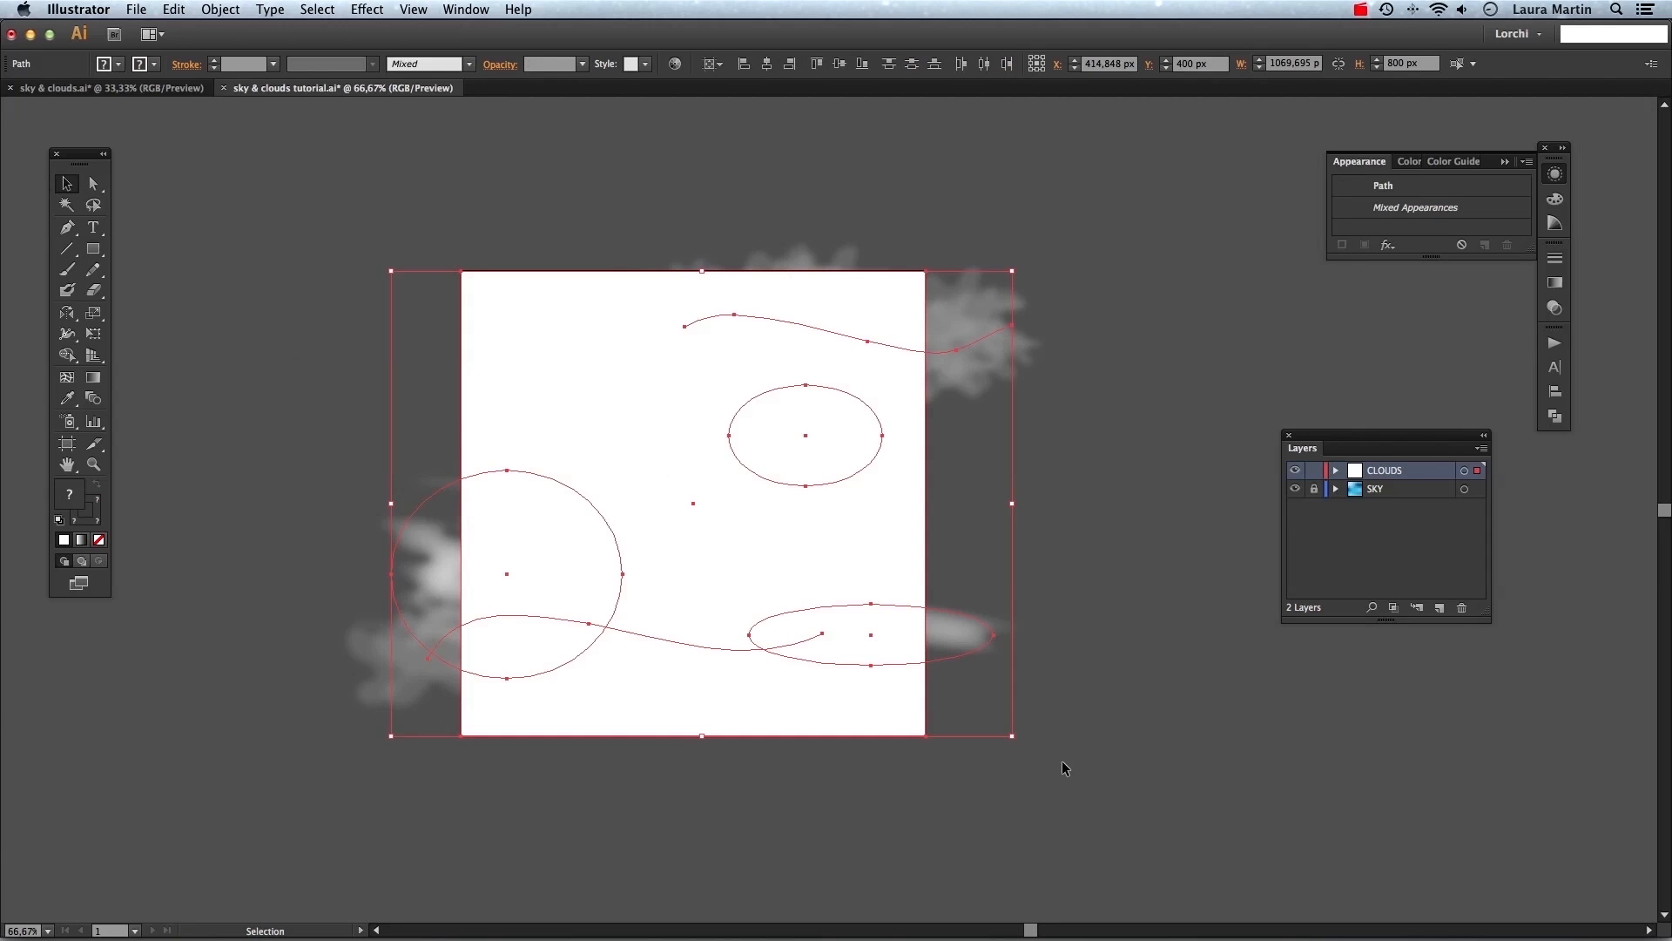
click(209, 8)
mouse_move(315, 478)
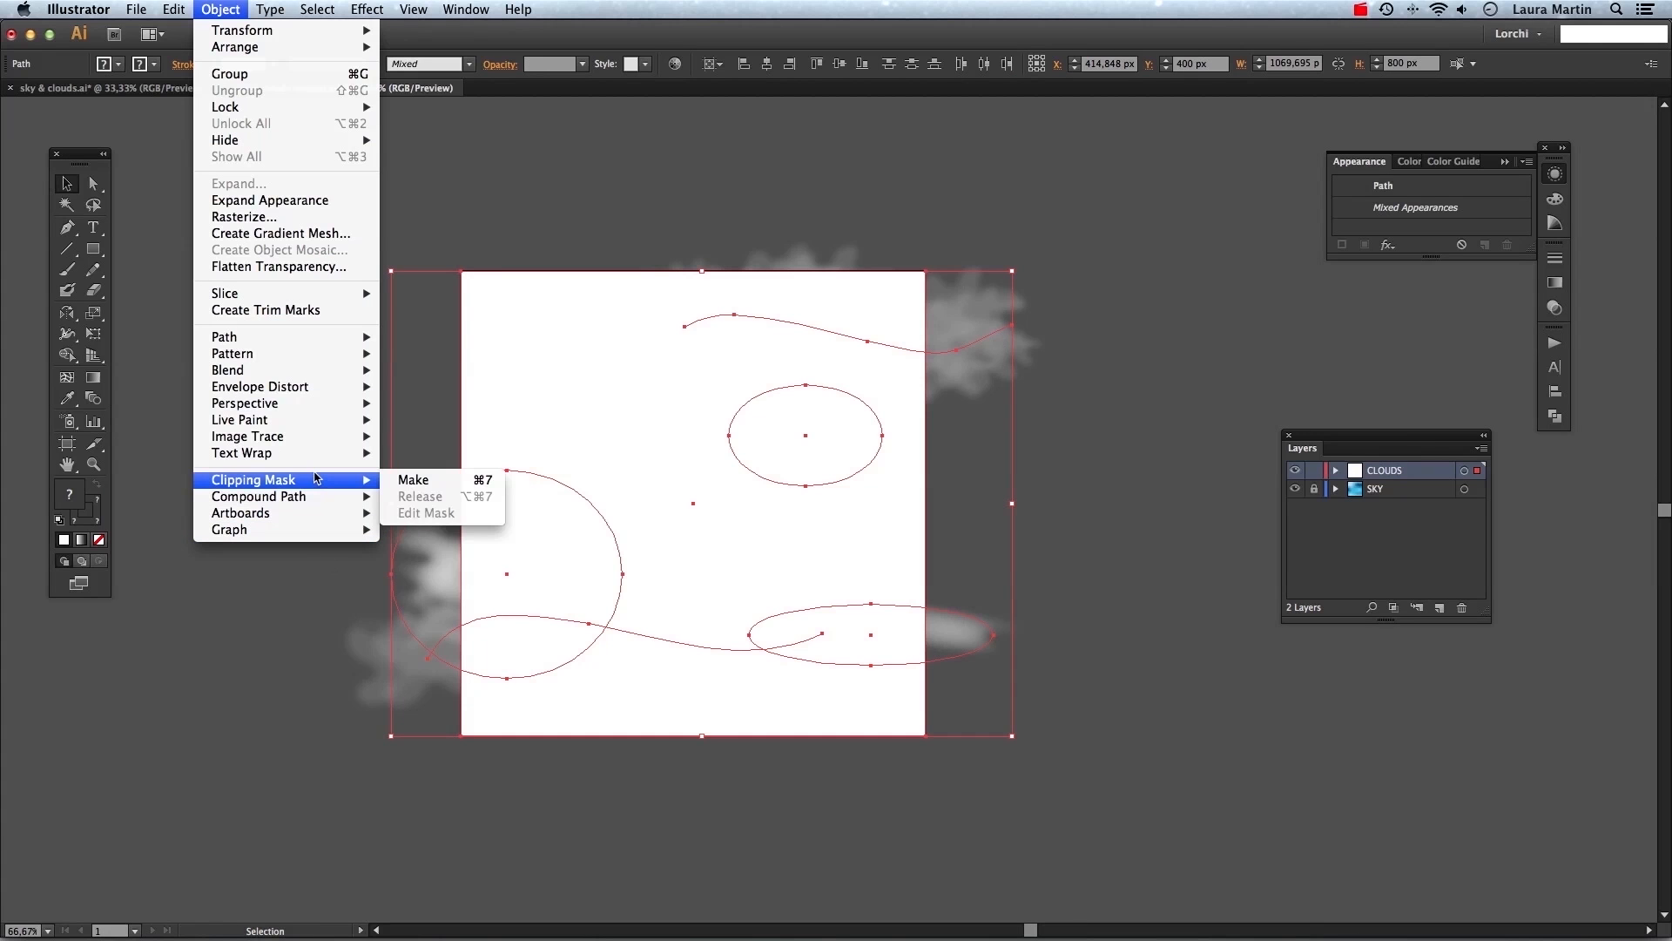
click(412, 480)
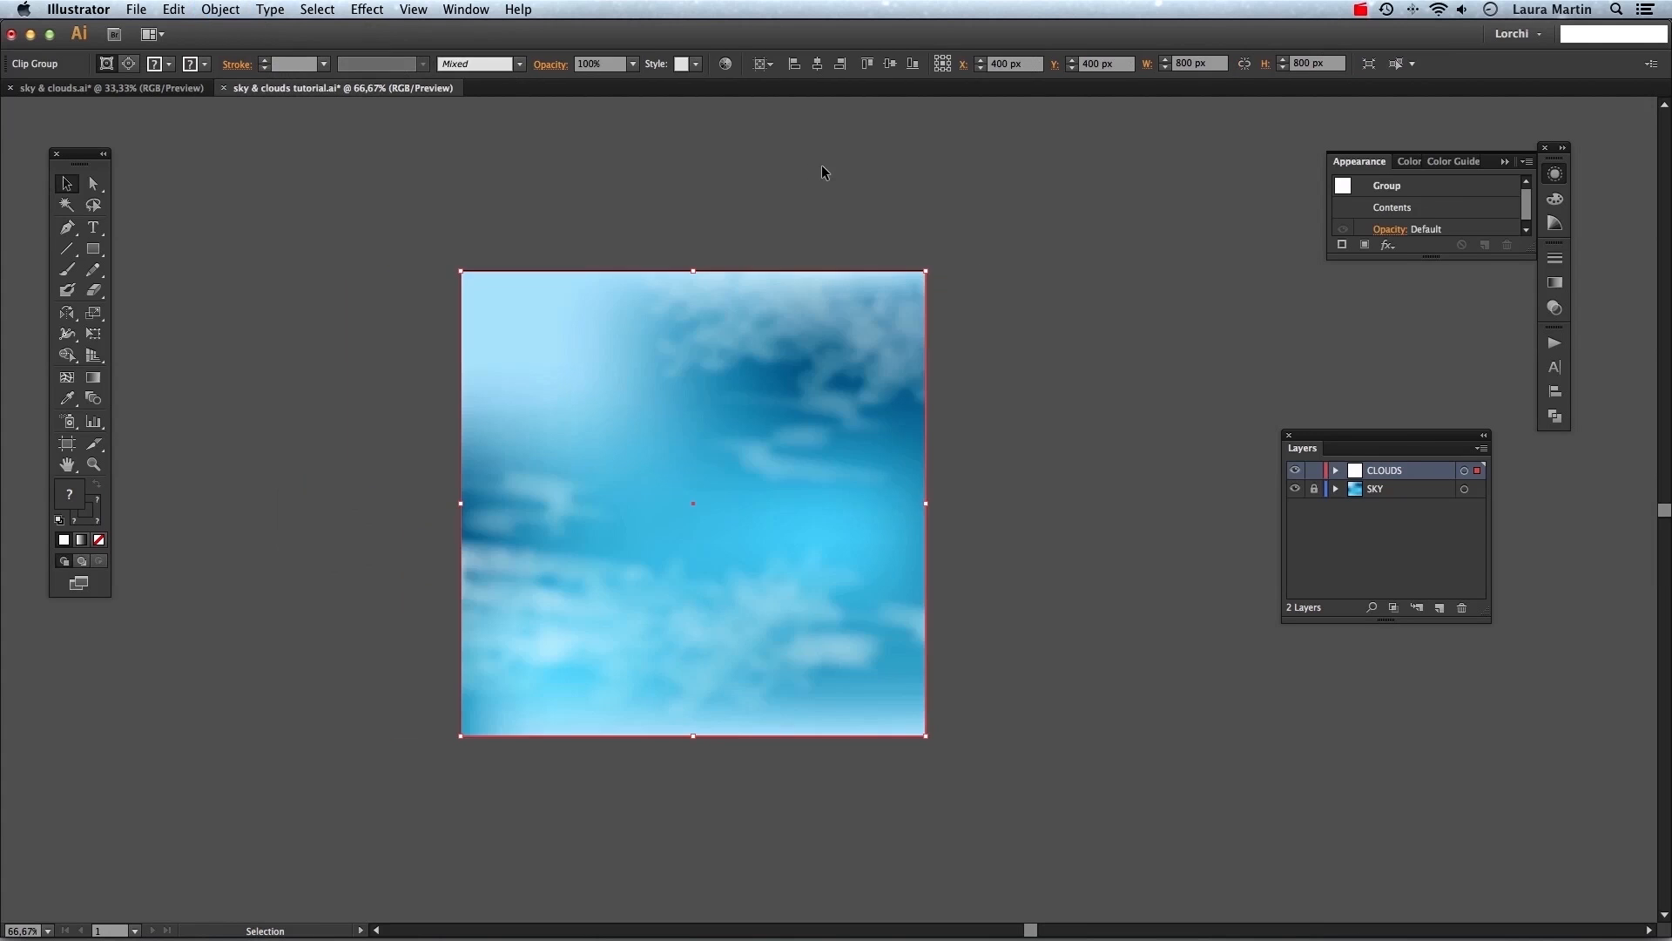
Undo the clipping mask.
click(823, 168)
key(super+0)
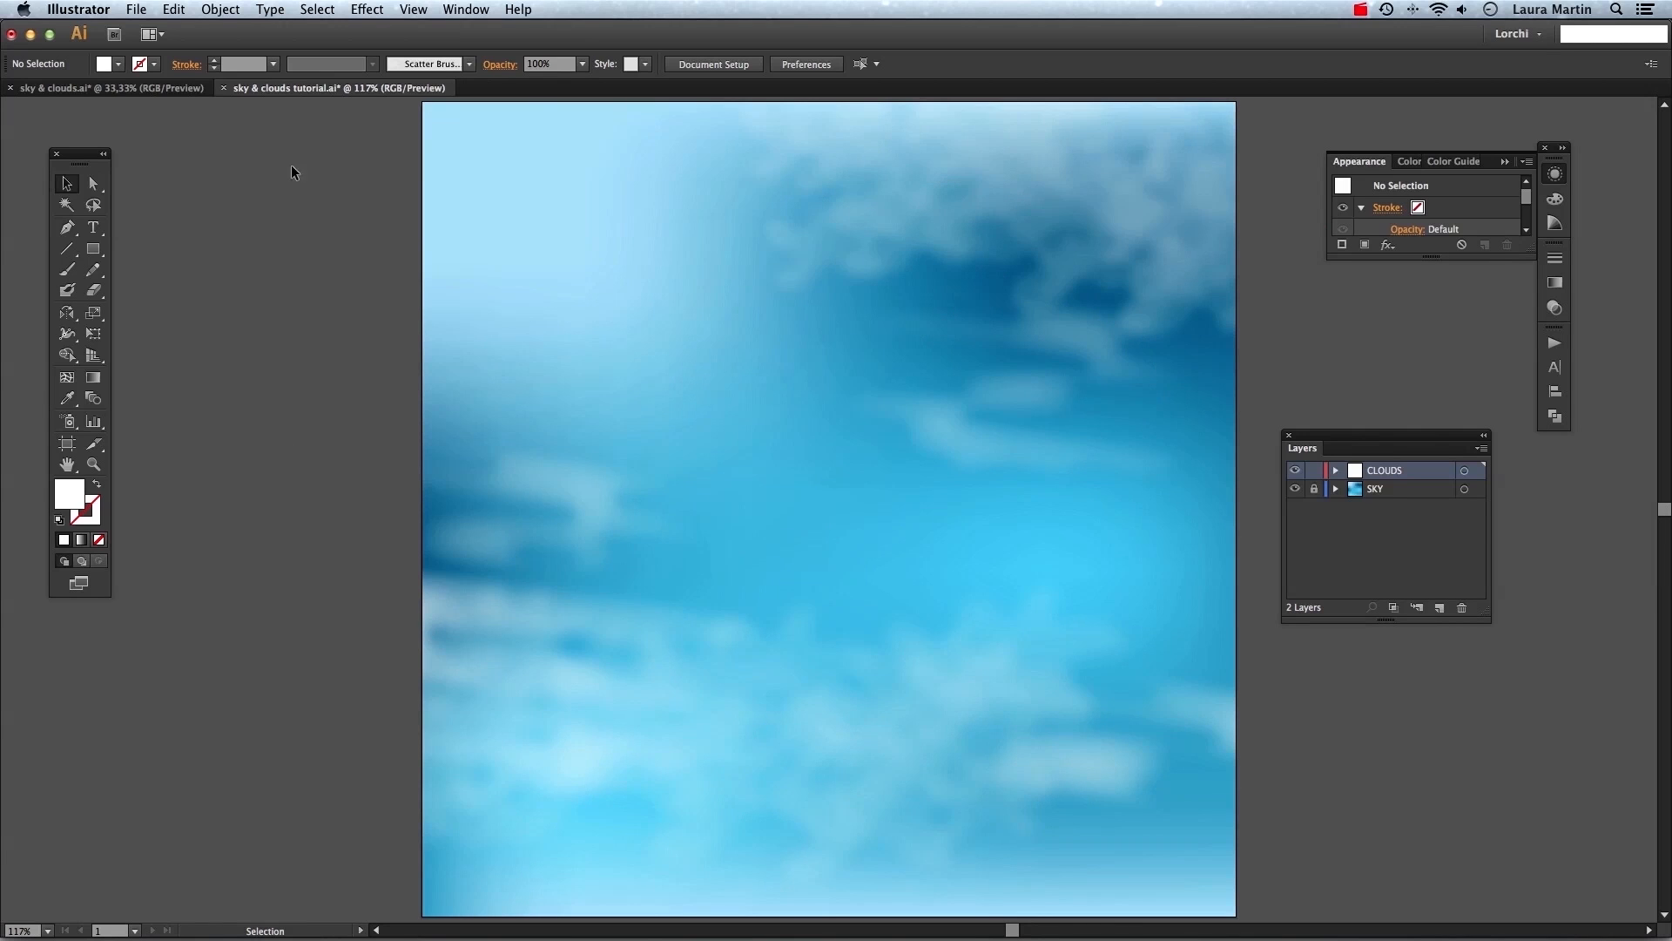
click(219, 10)
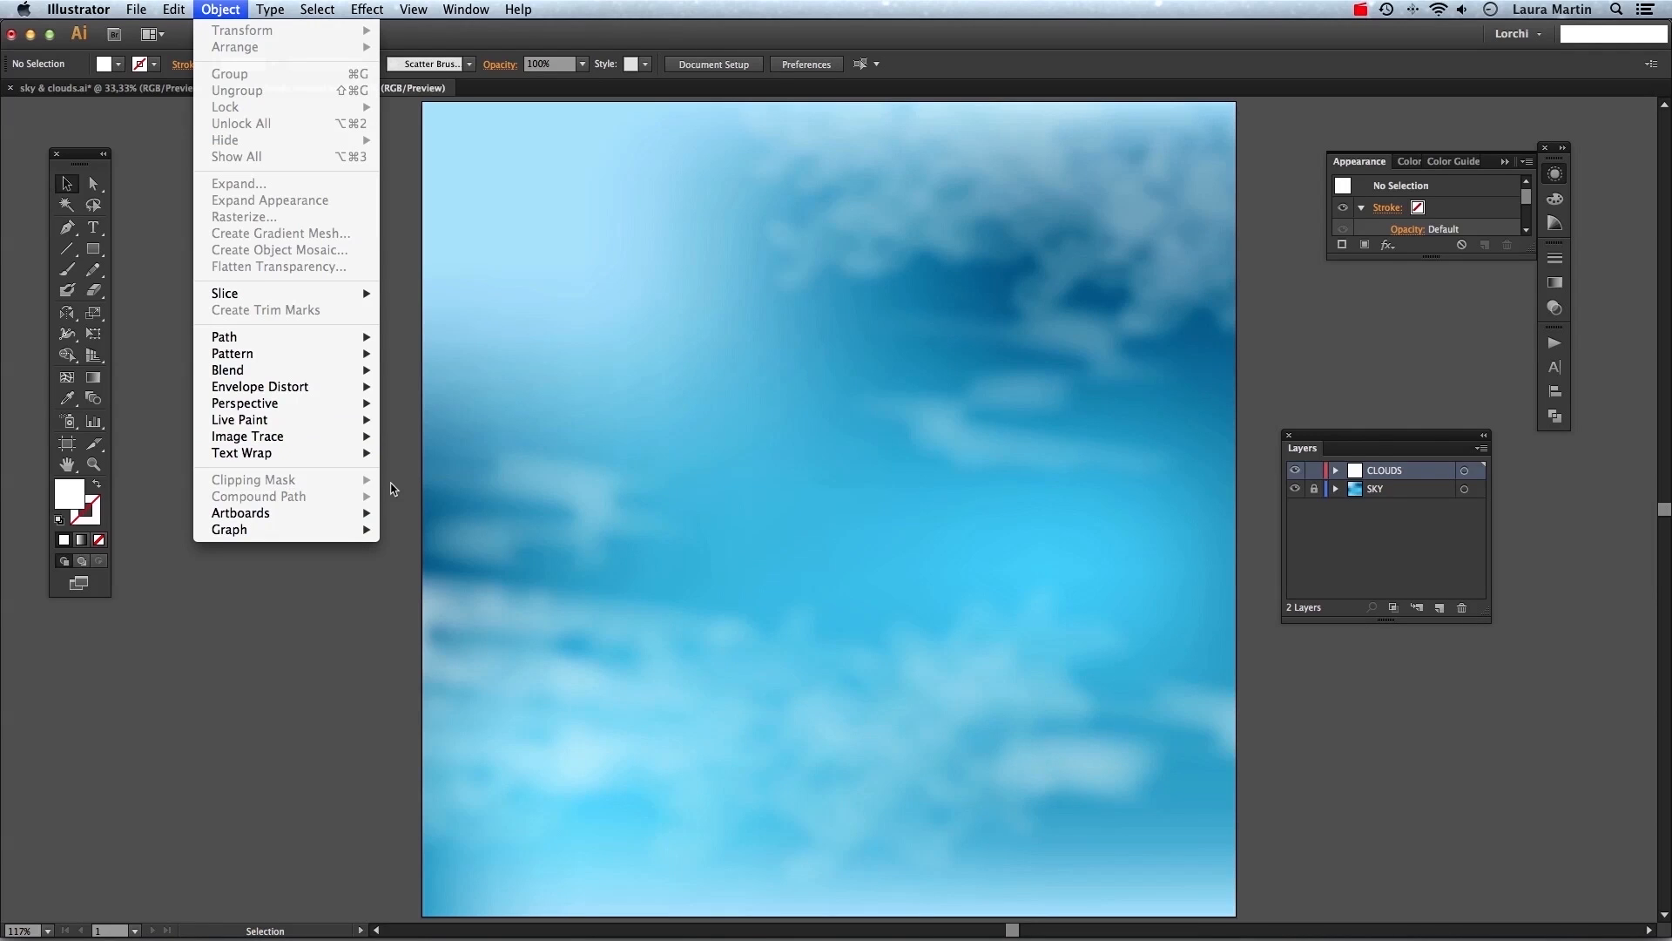
click(355, 619)
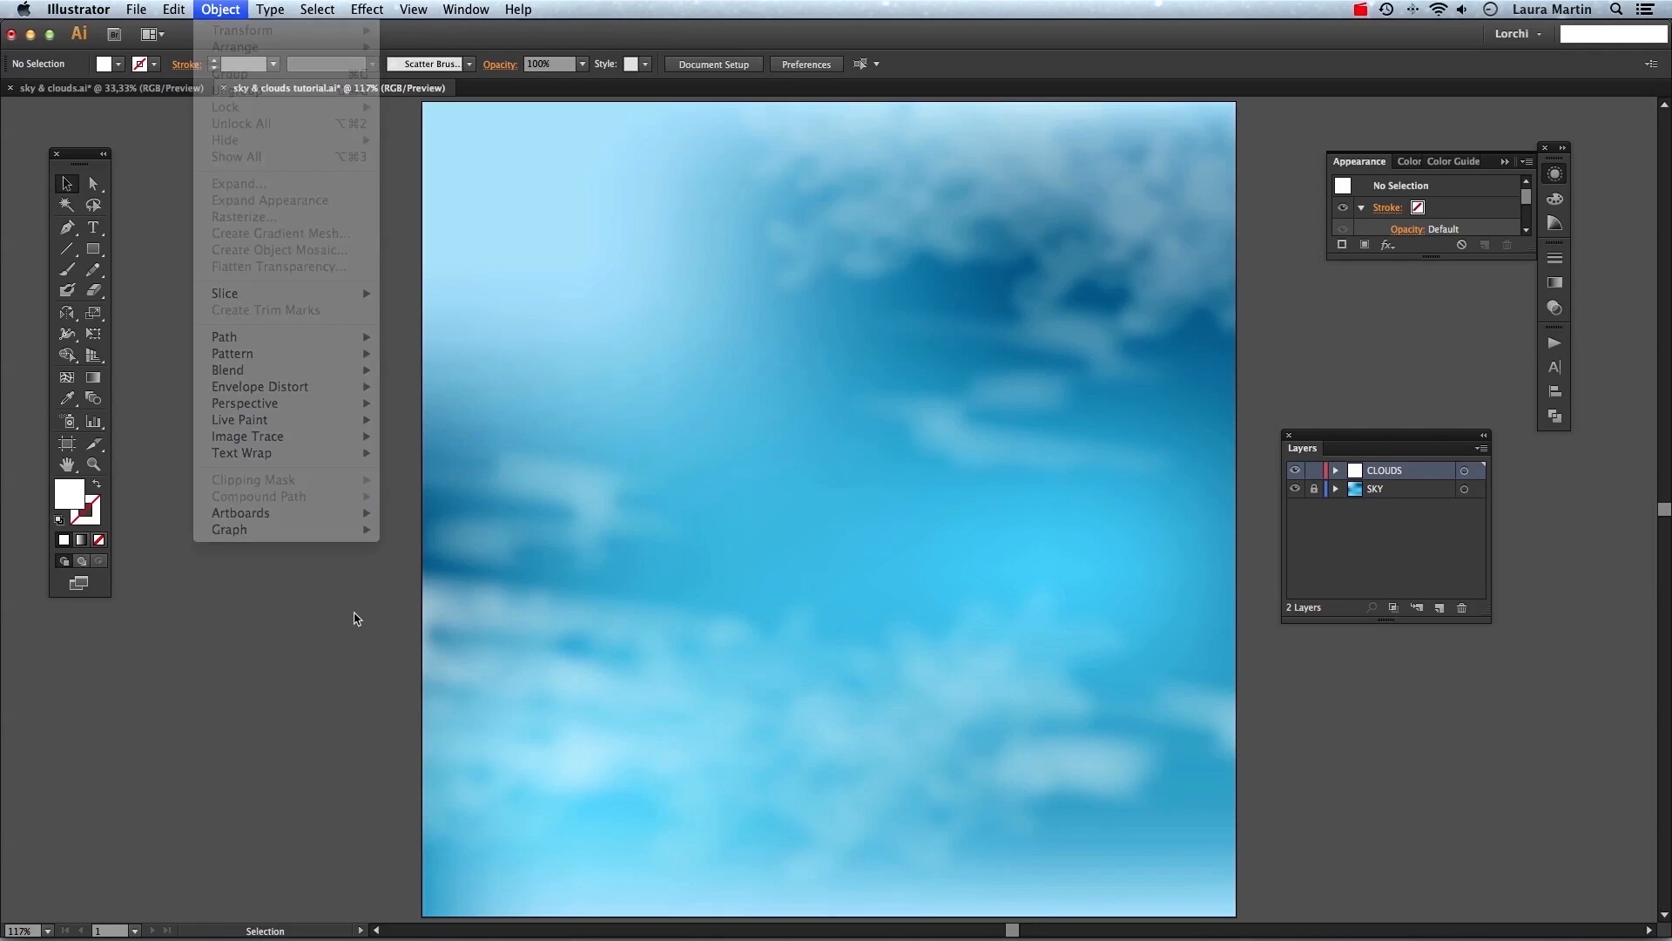
key(ctrl+minus)
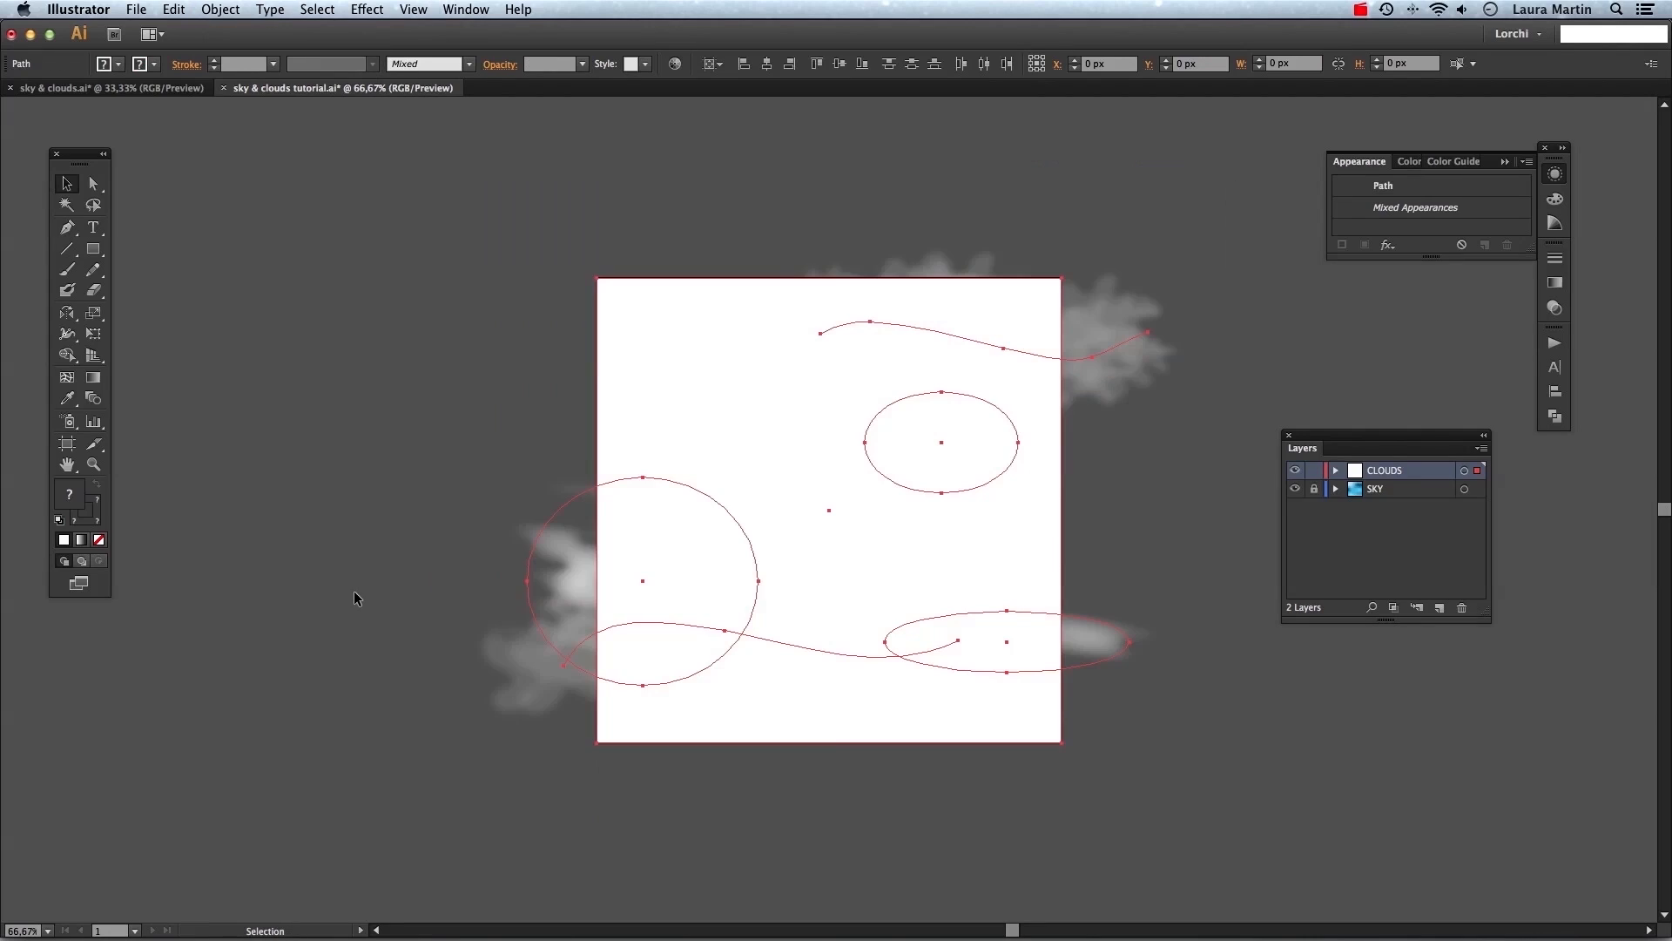
click(533, 169)
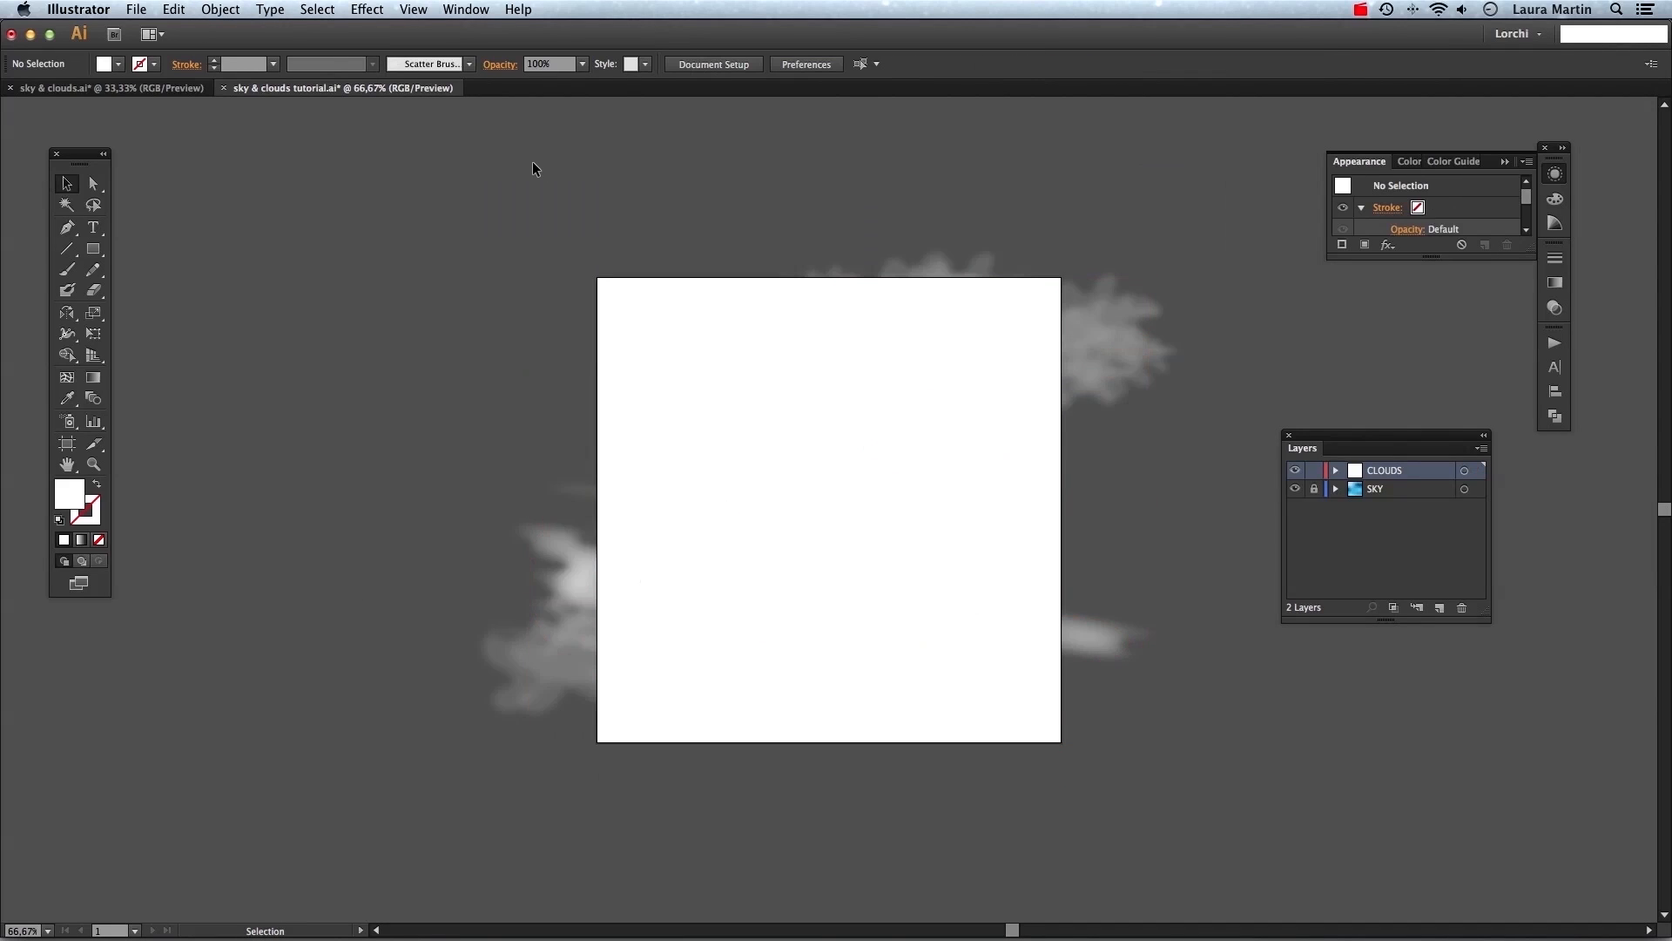
Reselect the rectangle and all cloud shapes and make the clipping mask again.
drag(524, 202, 1130, 739)
click(219, 10)
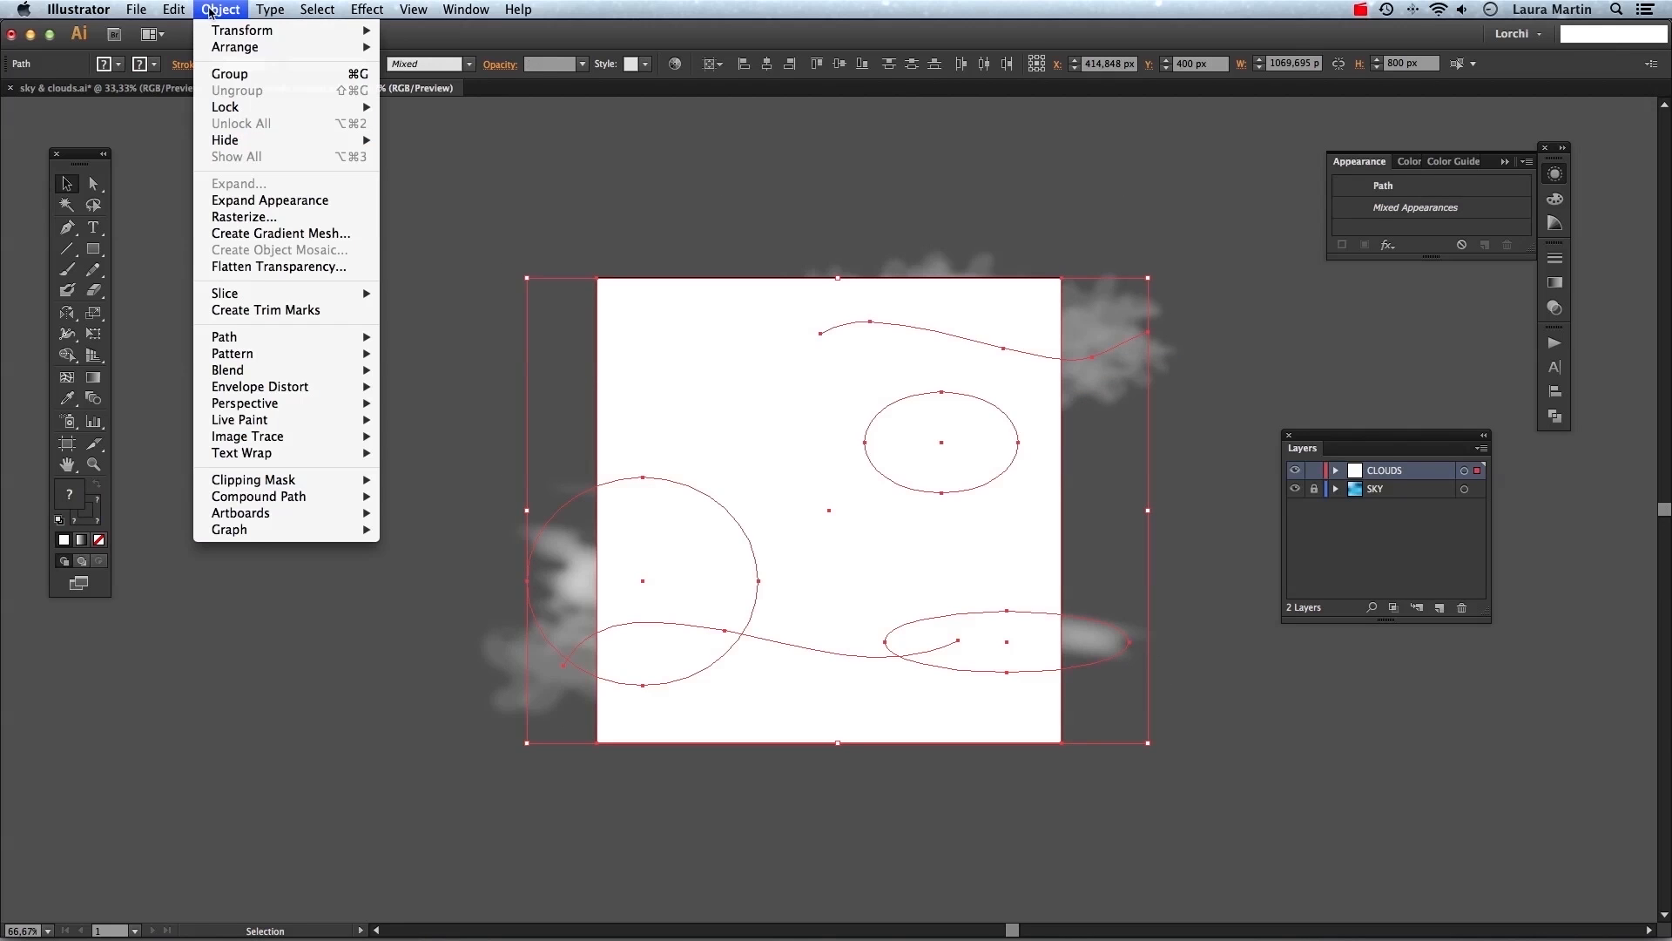
mouse_move(312, 487)
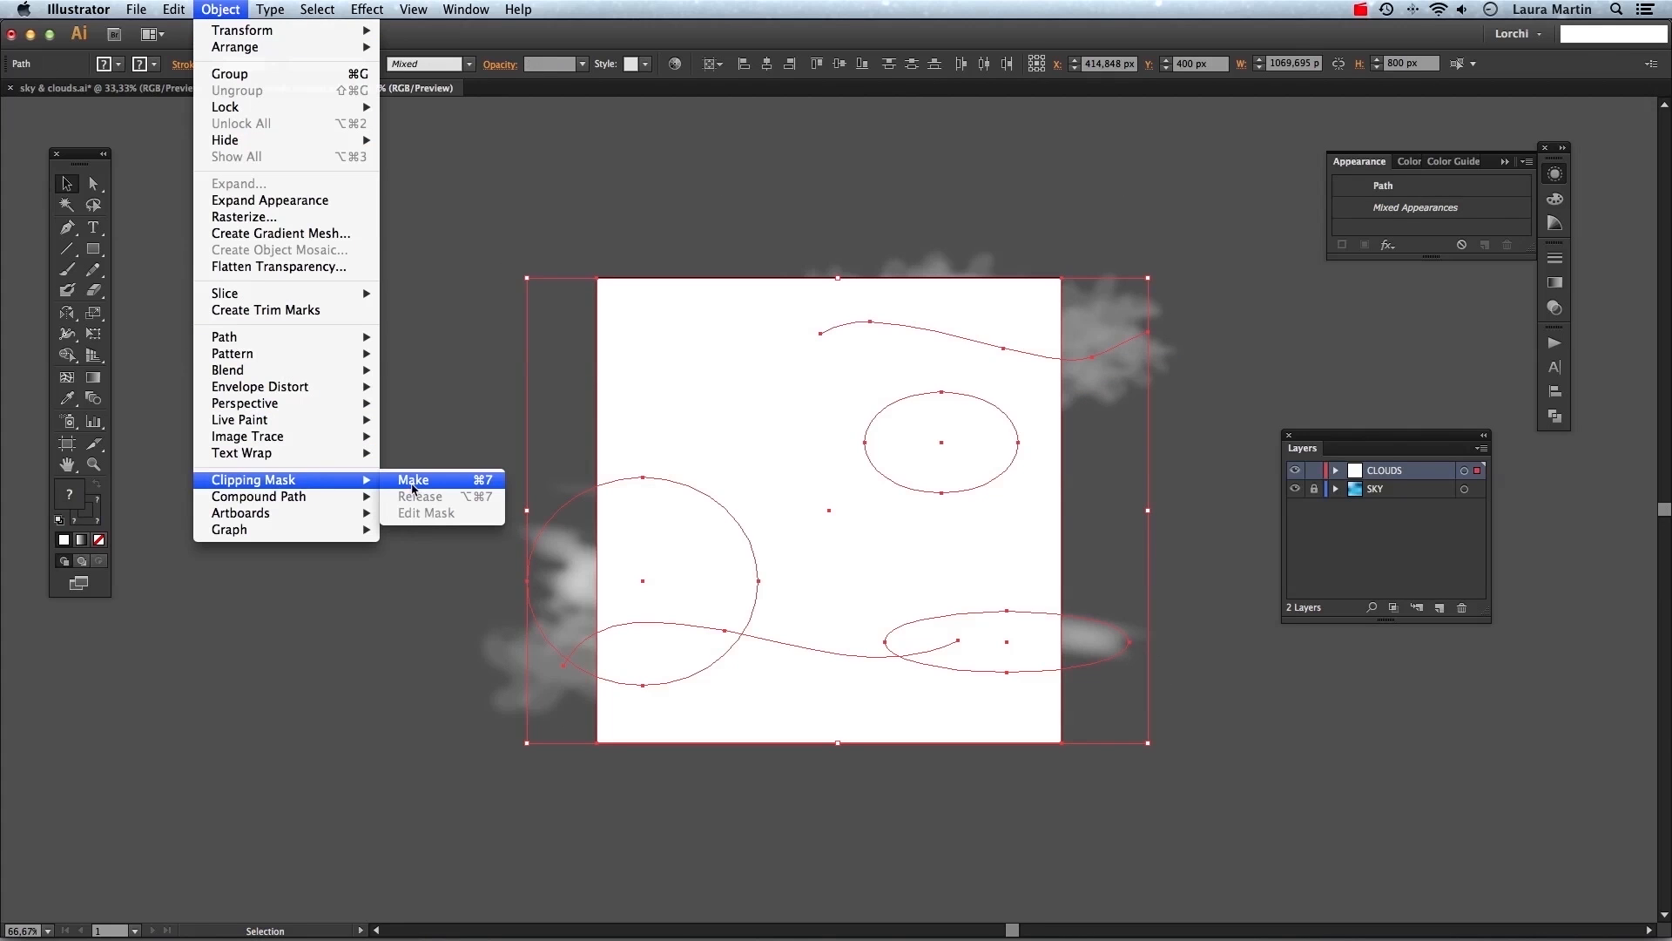
click(425, 485)
key(super+z)
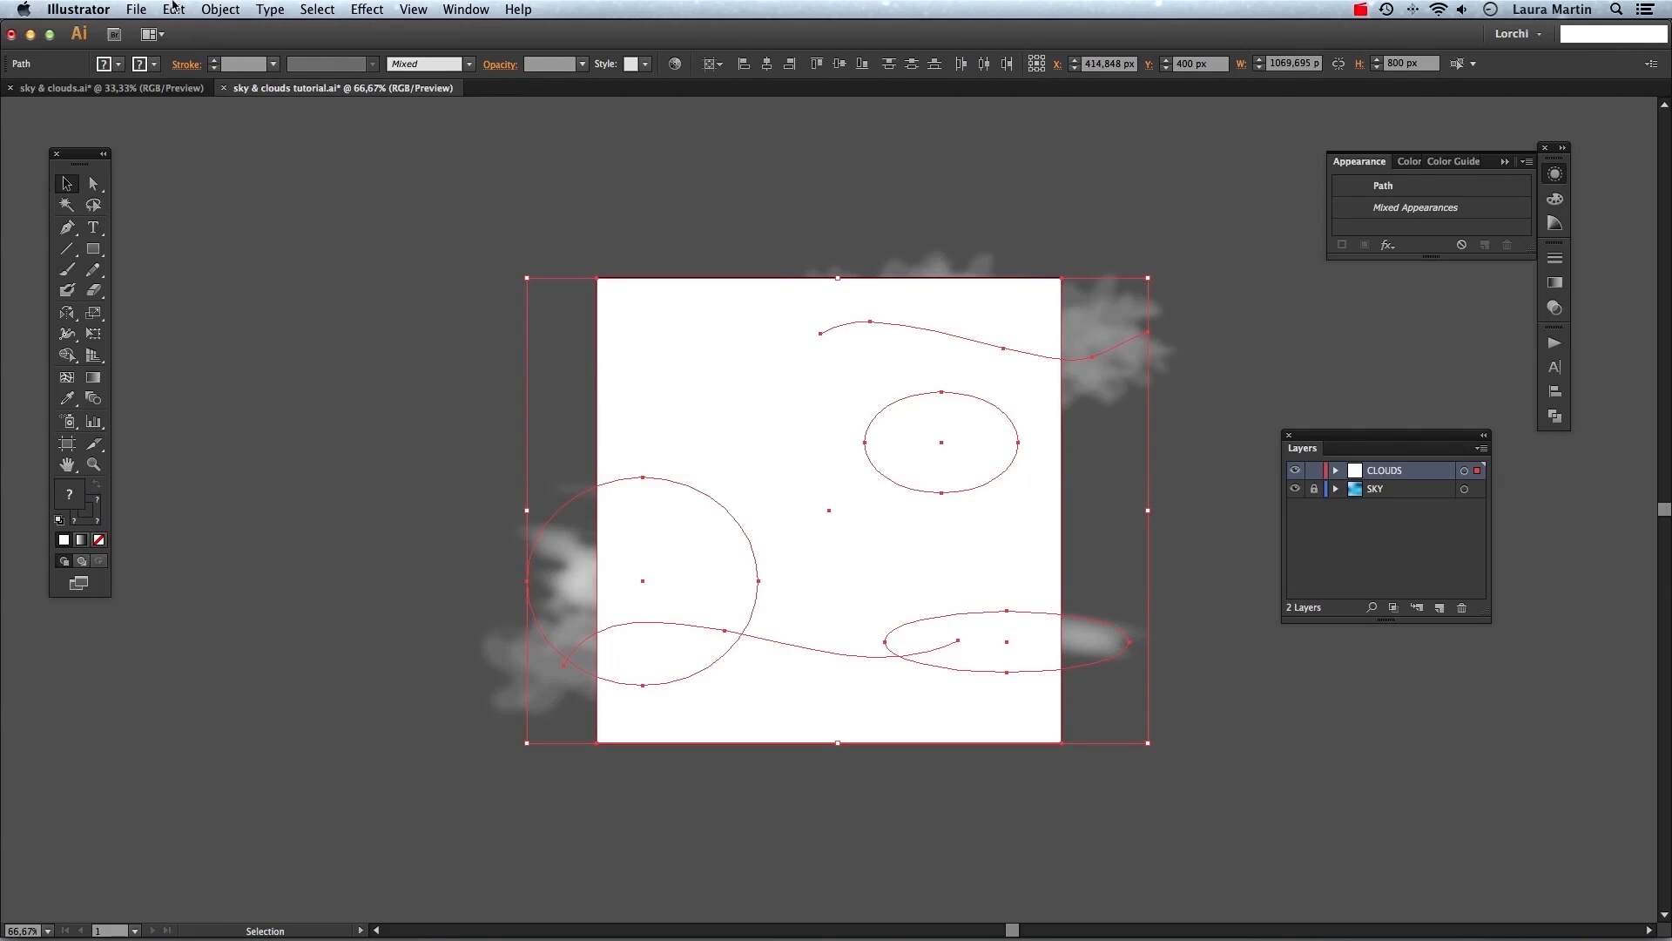
click(232, 8)
mouse_move(255, 484)
click(493, 374)
key(super+7)
click(296, 481)
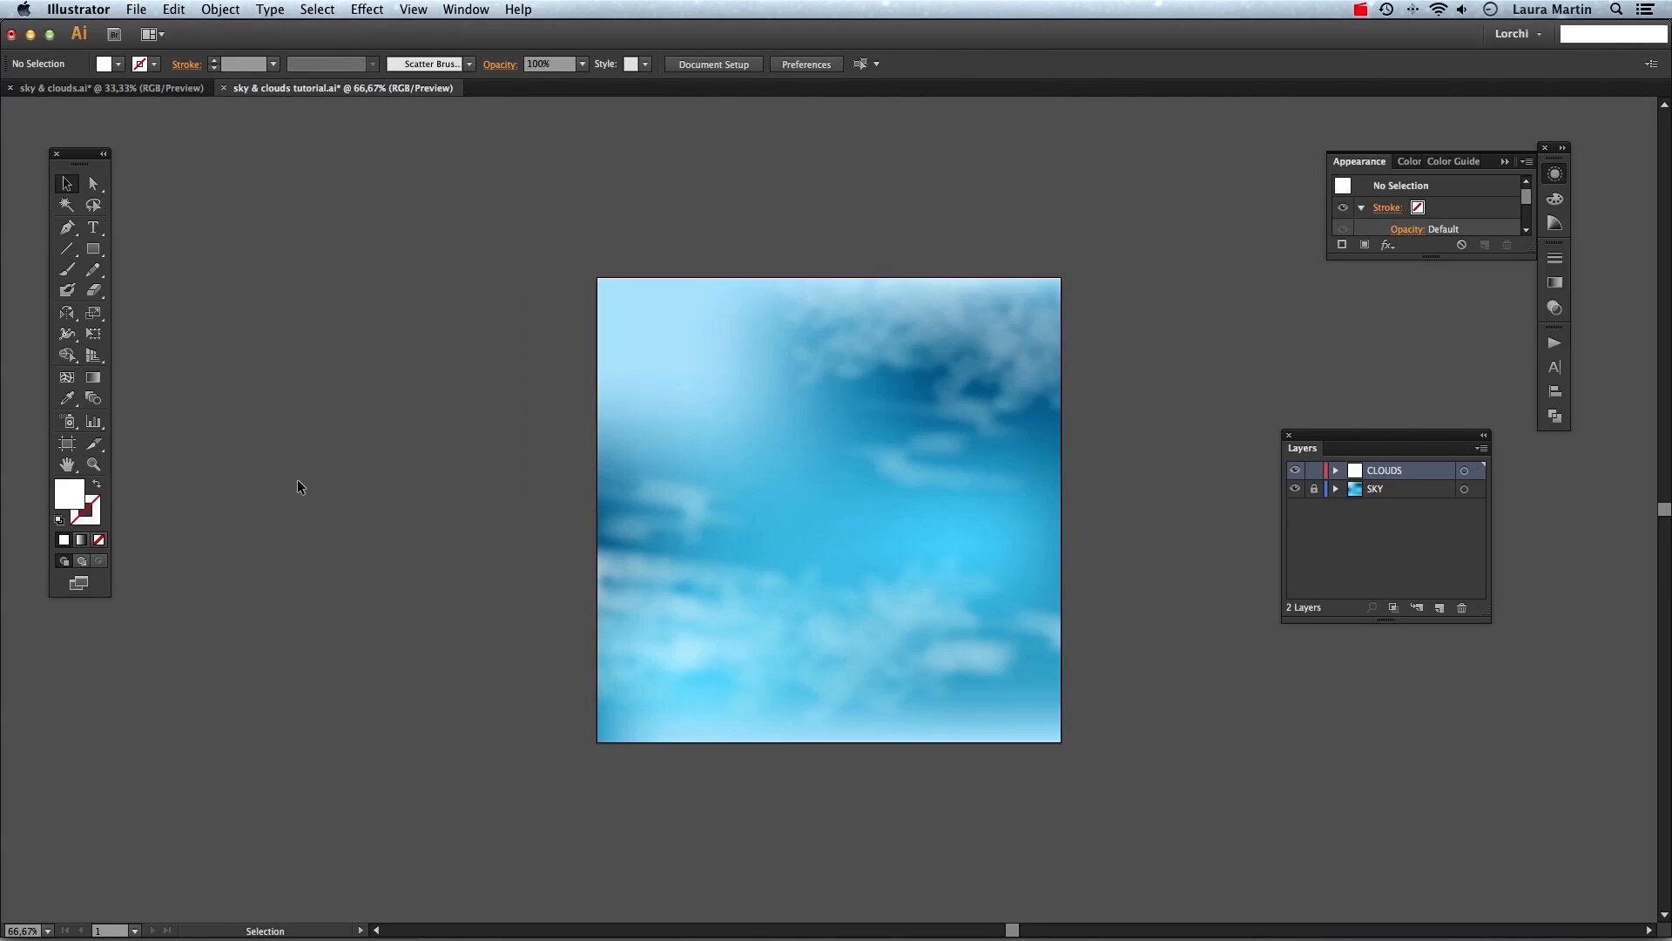